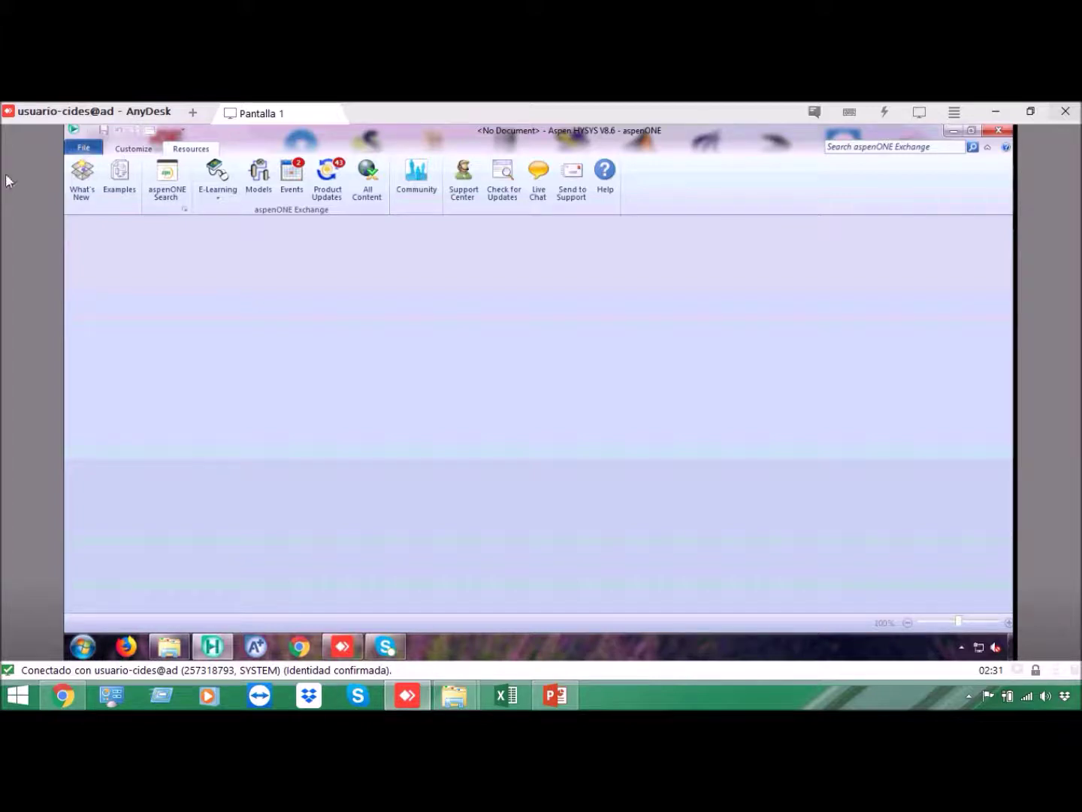
# Open the simulation case EjemploReactores(Vacio).hsc from the CursoHysys folder.
pyautogui.click(86, 149)
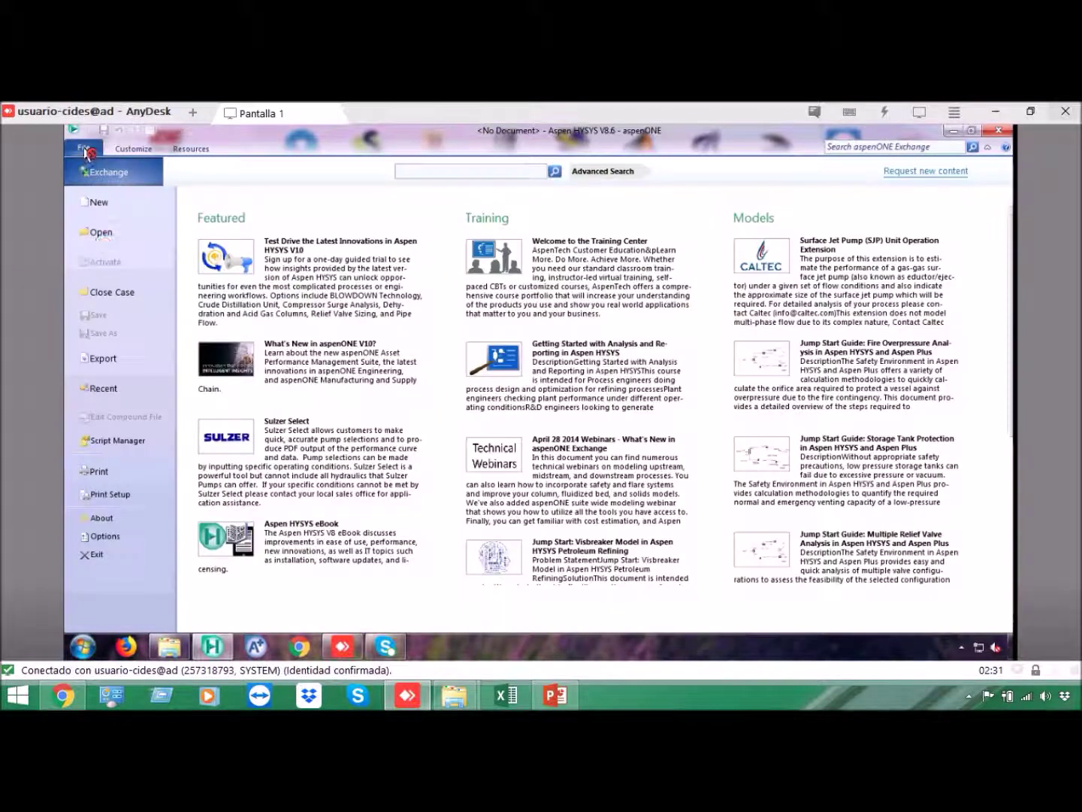
pyautogui.click(103, 236)
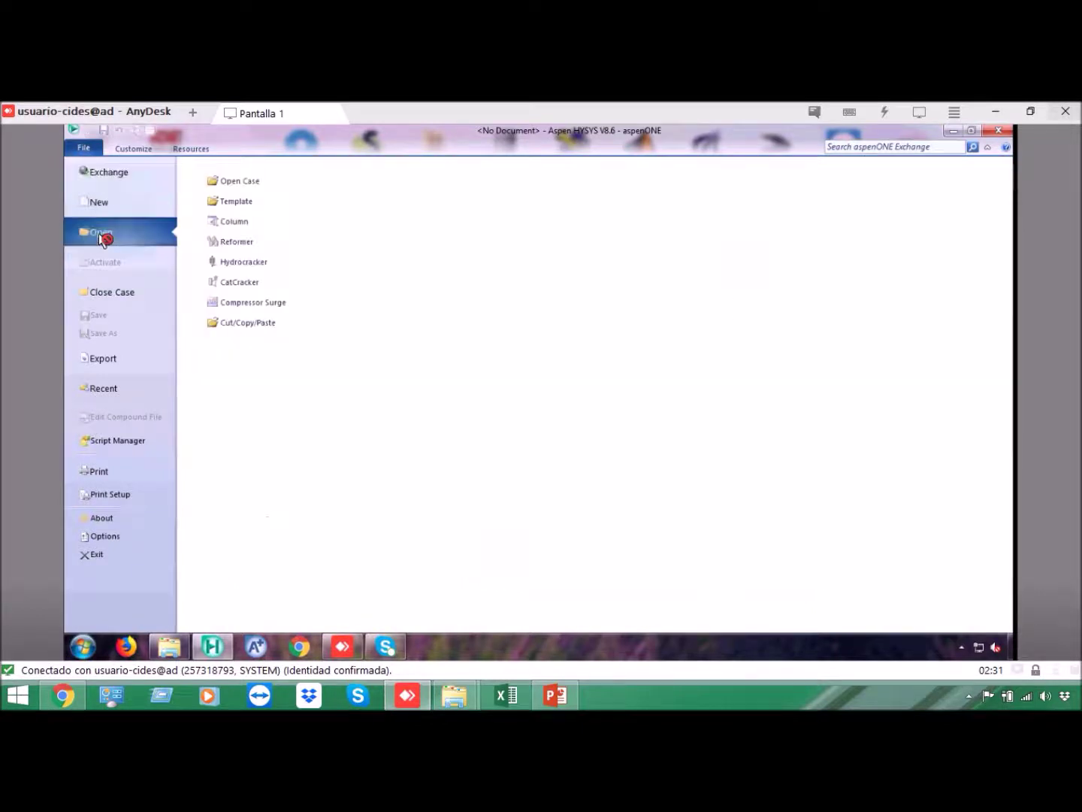
pyautogui.click(242, 183)
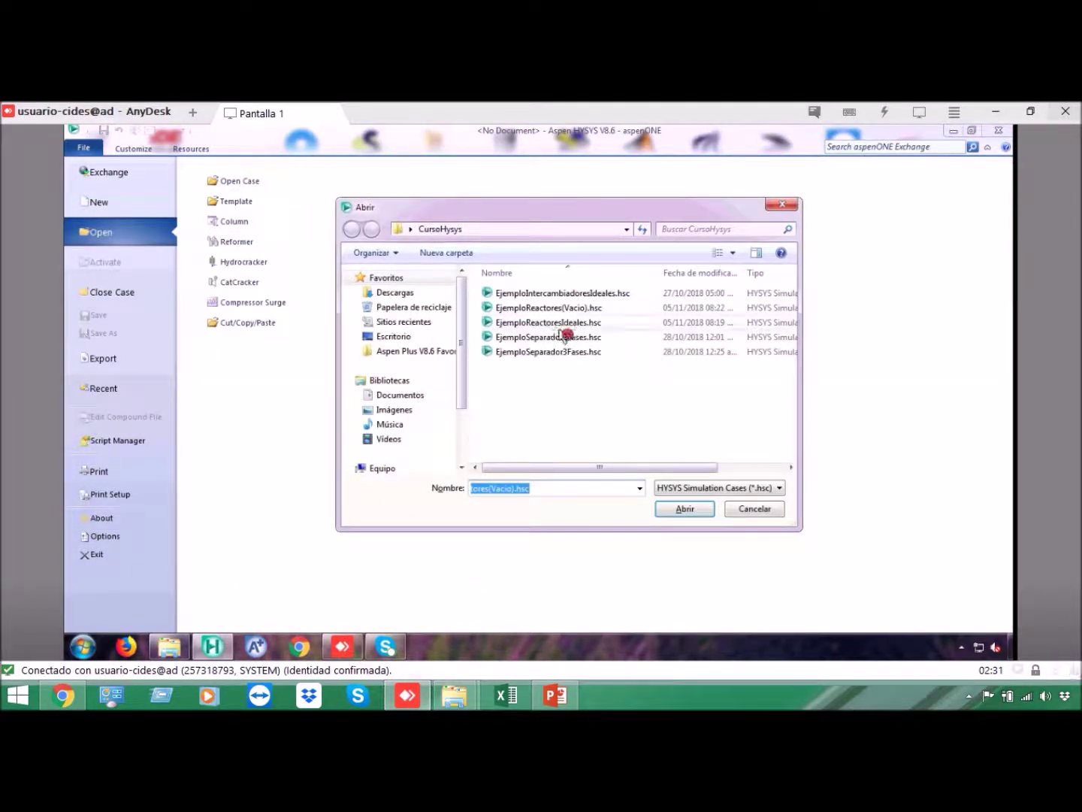
pyautogui.click(549, 307)
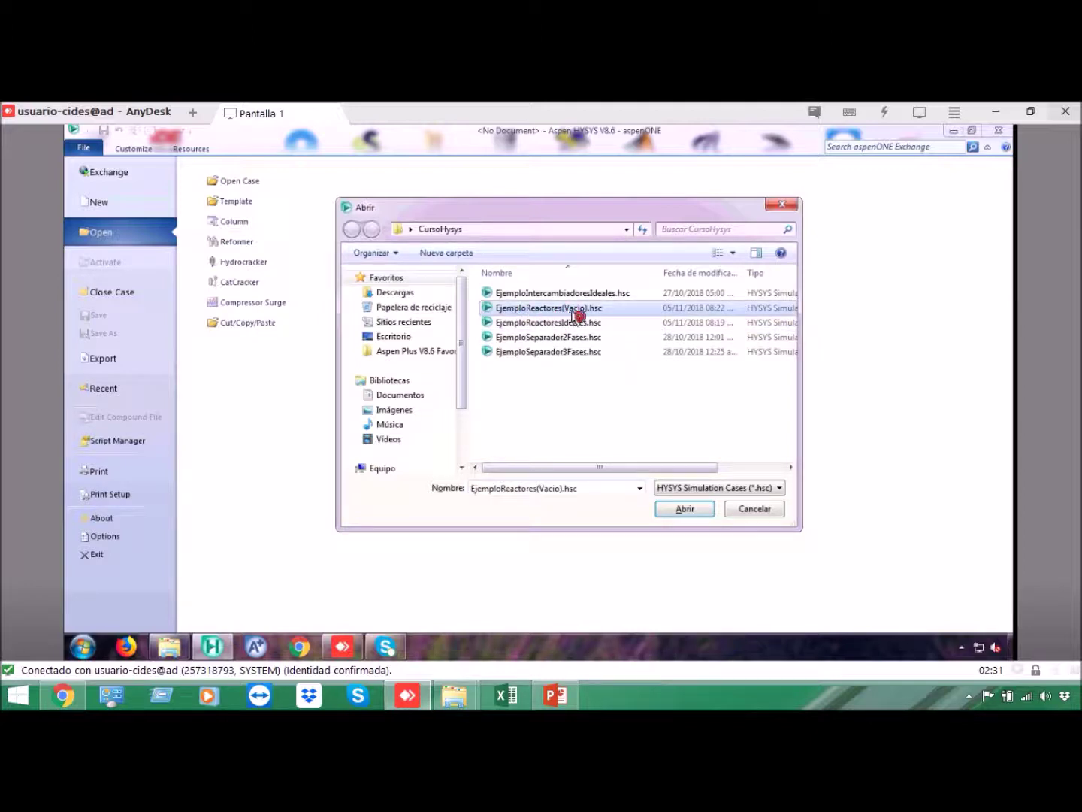
pyautogui.click(697, 508)
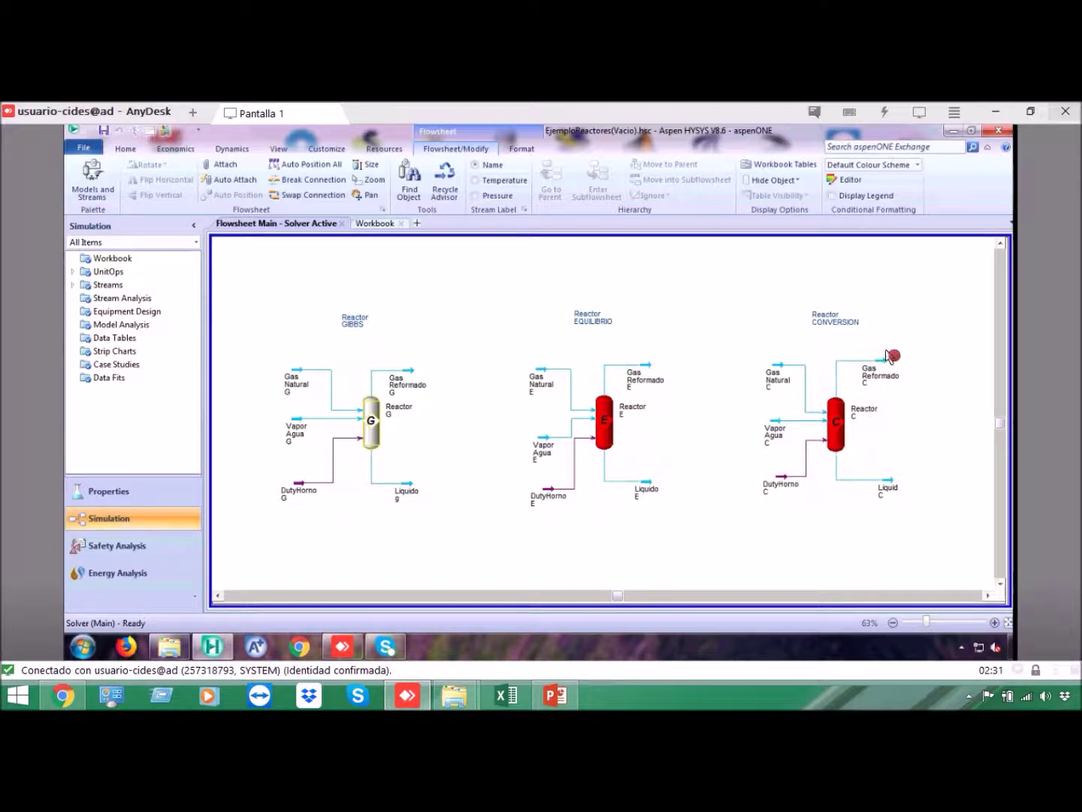
# Examine the Gibbs, equilibrium and conversion reactors on the flowsheet, including the Gibbs reactor's feed, duty and product streams.
pyautogui.click(356, 321)
pyautogui.click(592, 316)
pyautogui.click(835, 319)
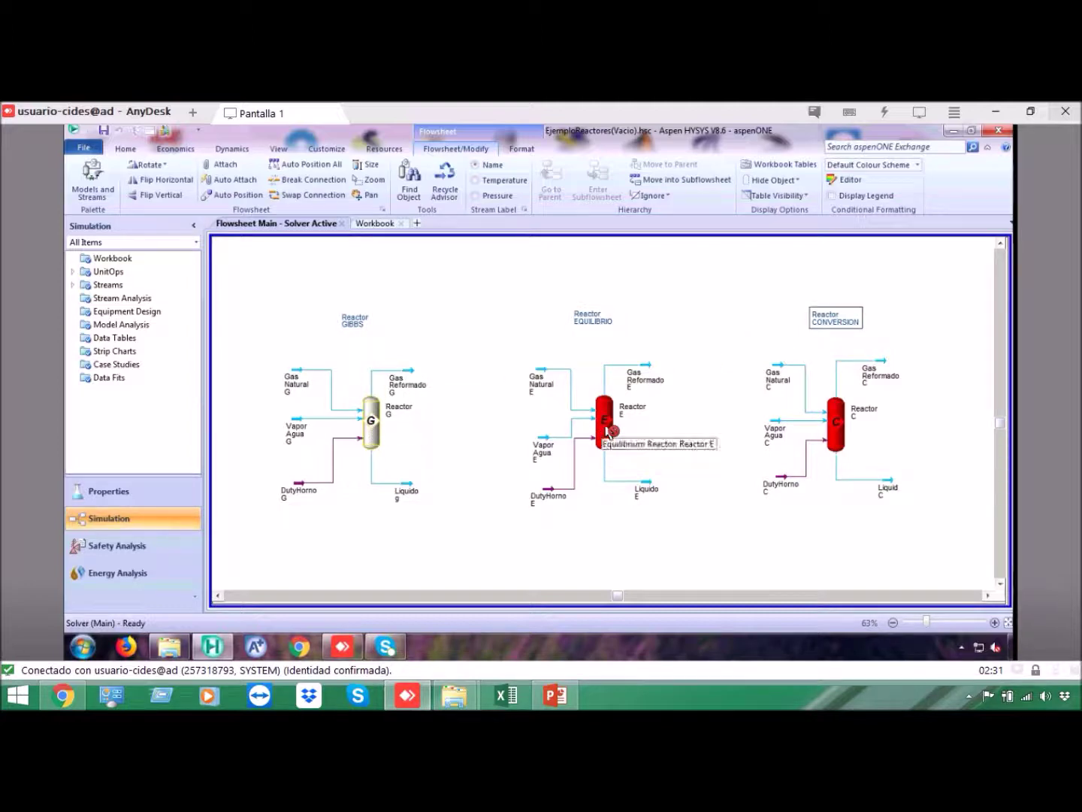
pyautogui.click(836, 422)
pyautogui.click(299, 409)
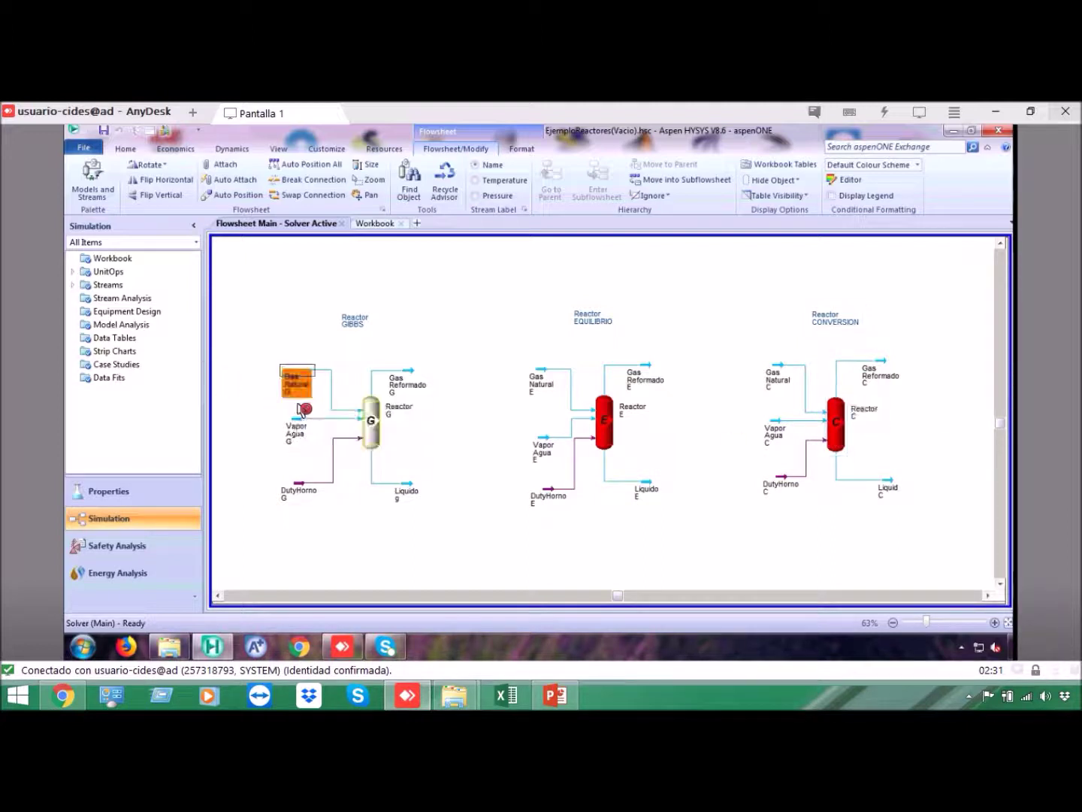
pyautogui.click(297, 432)
pyautogui.click(297, 492)
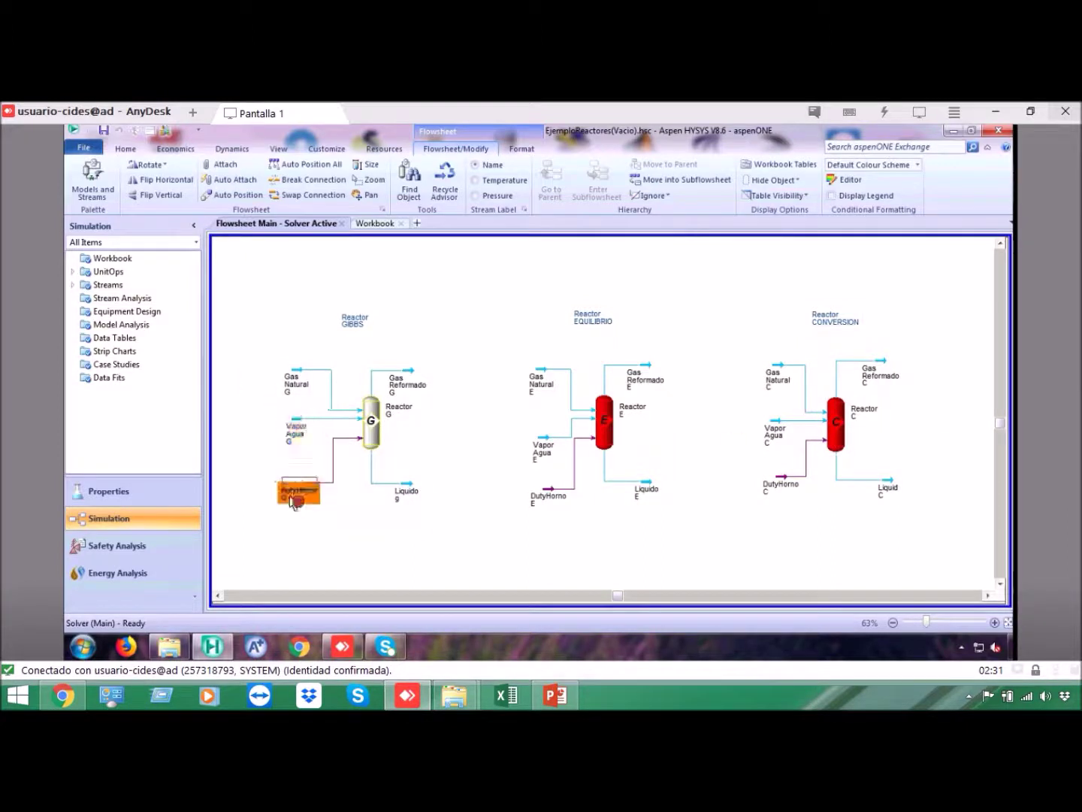
pyautogui.click(406, 385)
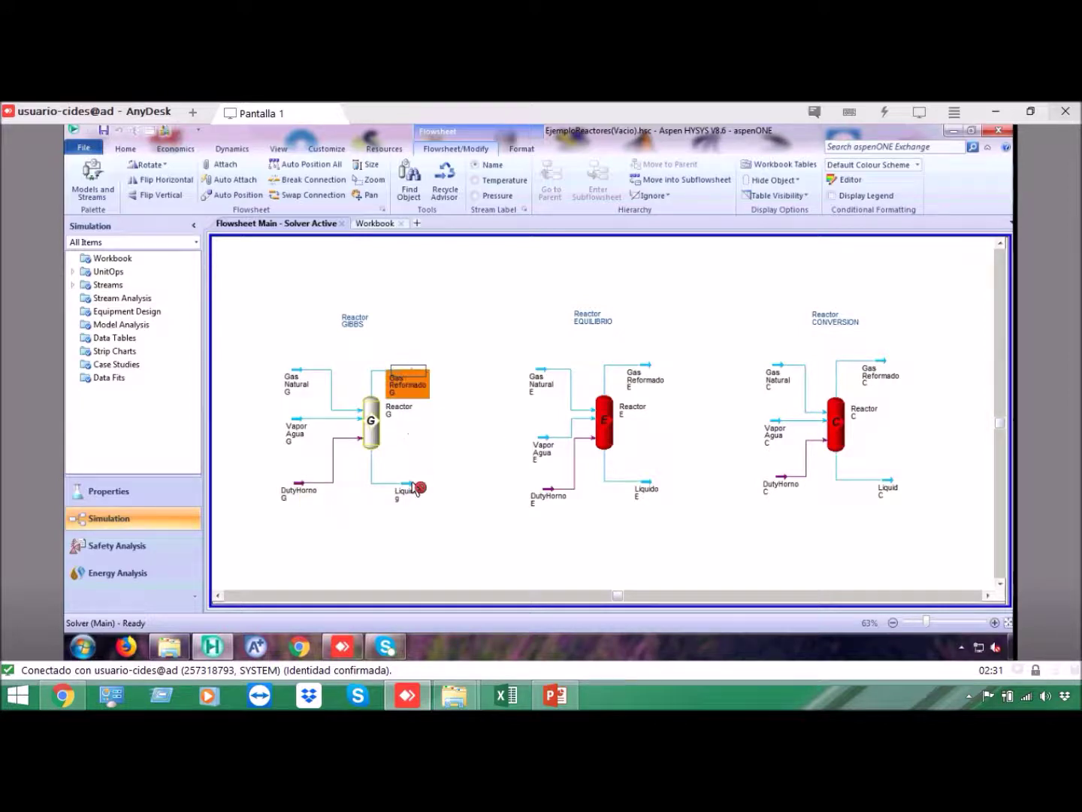
pyautogui.click(412, 500)
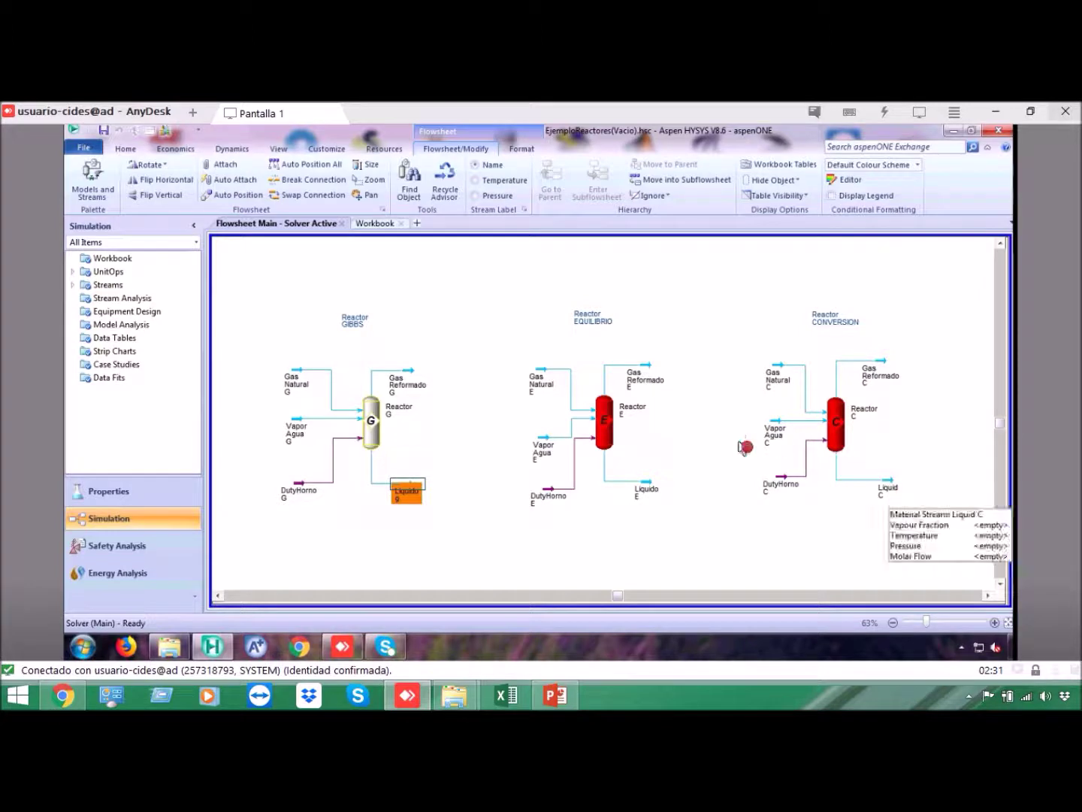
pyautogui.click(378, 281)
# Review the components in GasSintesisList and the setup of the GasSintesisFP fluid package in the properties environment.
pyautogui.click(97, 493)
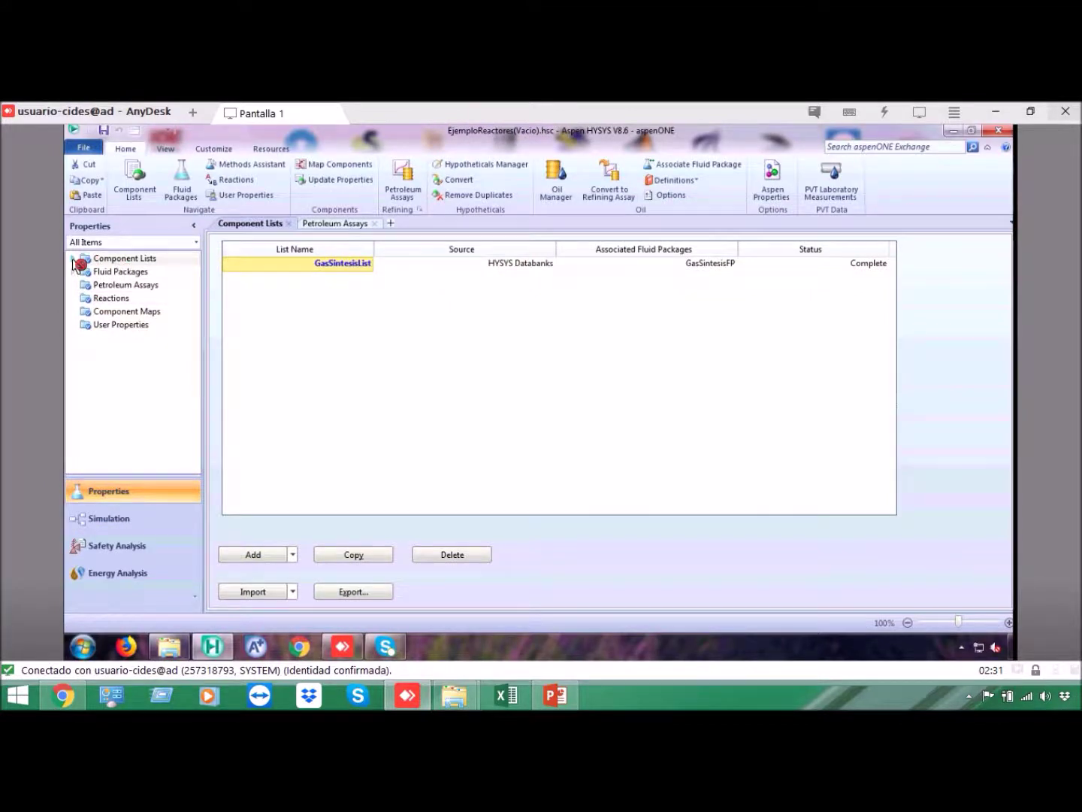
pyautogui.click(72, 259)
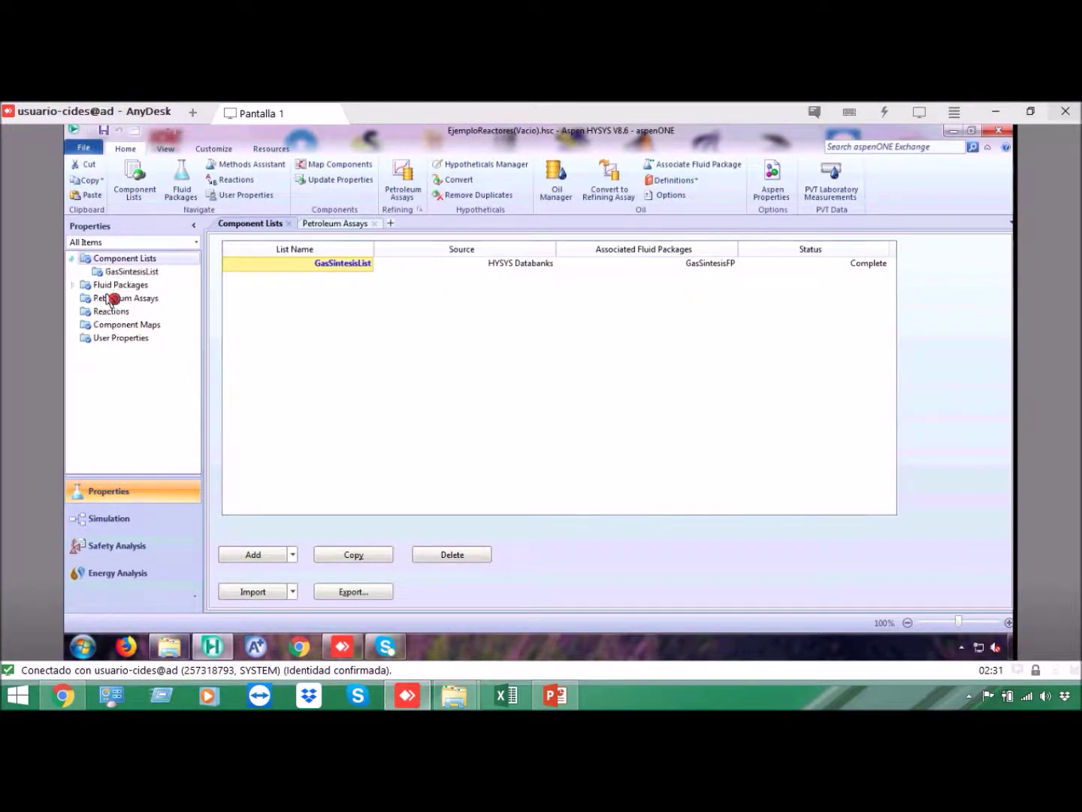
pyautogui.doubleClick(156, 272)
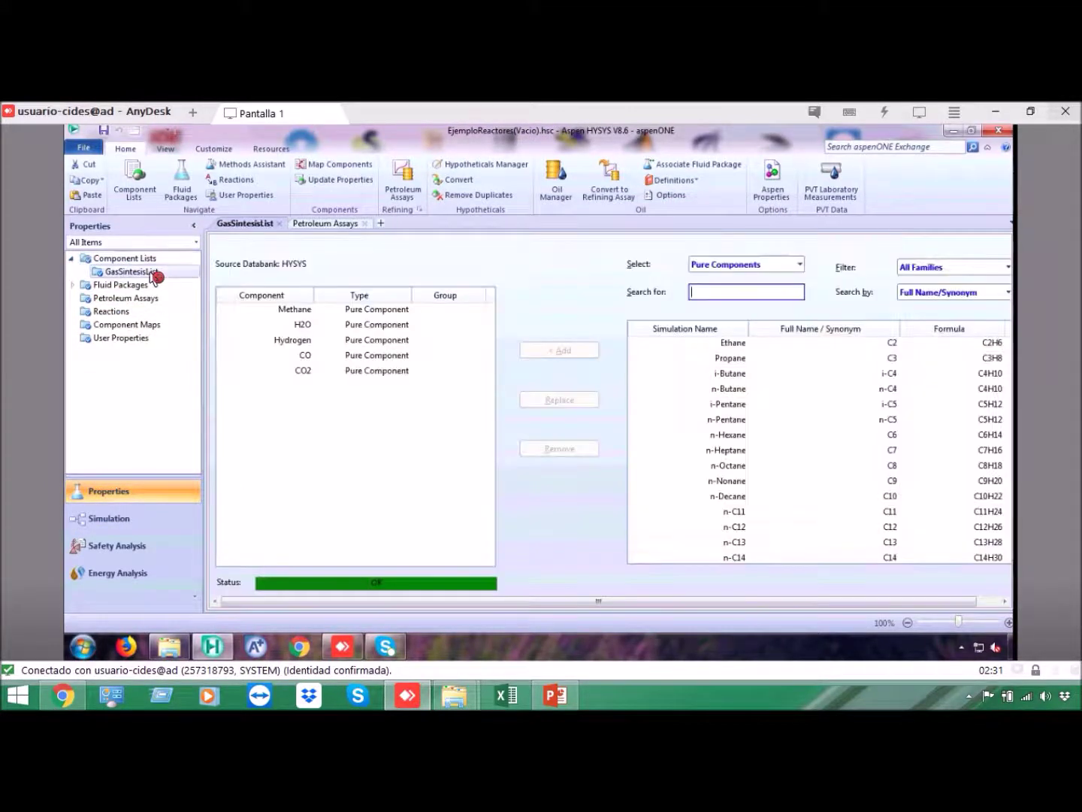
pyautogui.click(304, 311)
pyautogui.click(305, 325)
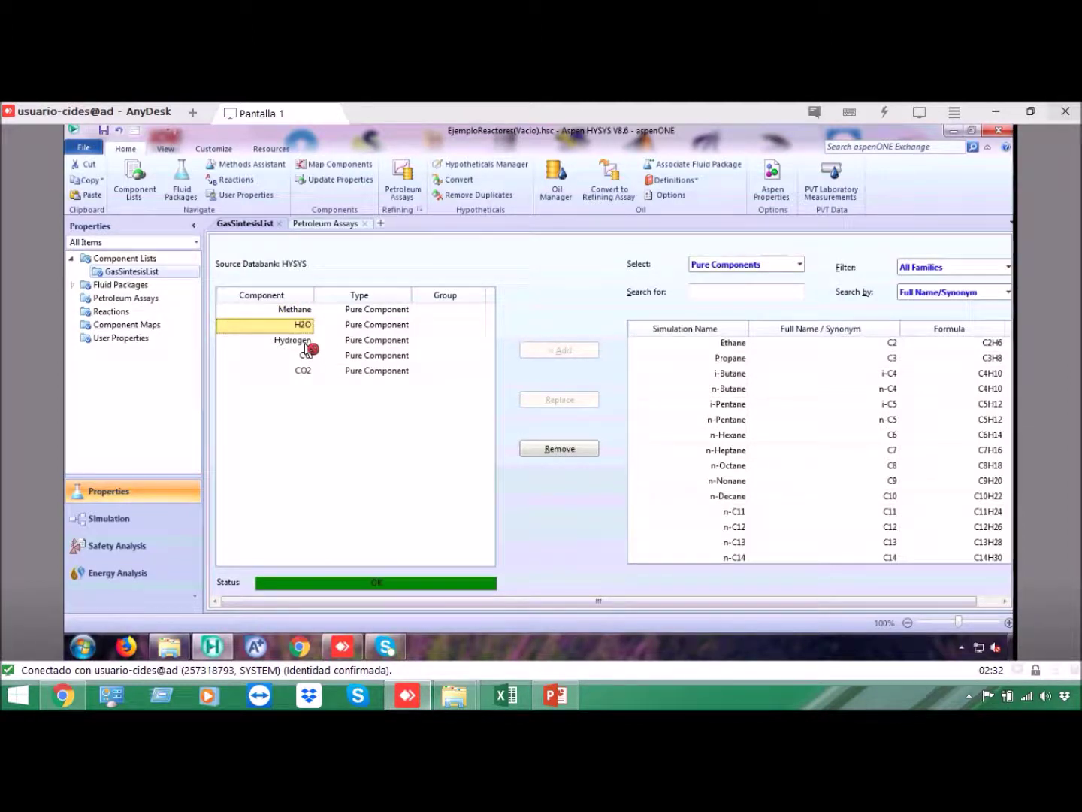
pyautogui.click(305, 341)
pyautogui.press('Down')
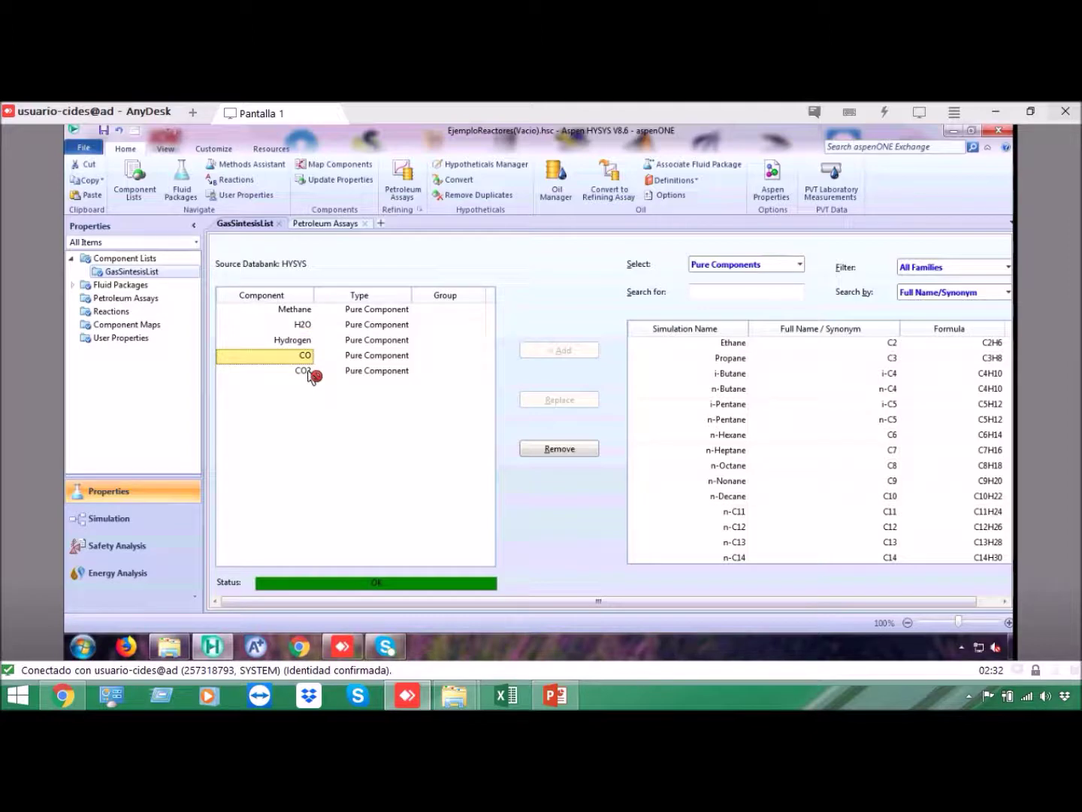
pyautogui.press('Down')
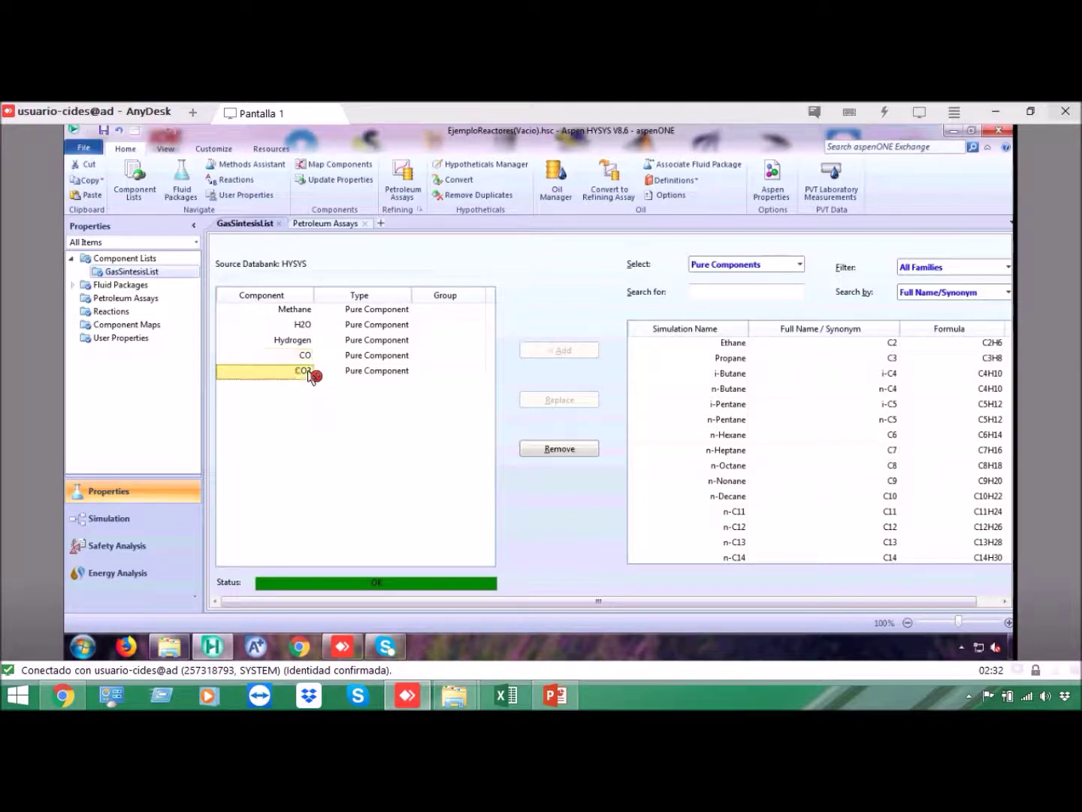
pyautogui.click(74, 285)
pyautogui.doubleClick(130, 300)
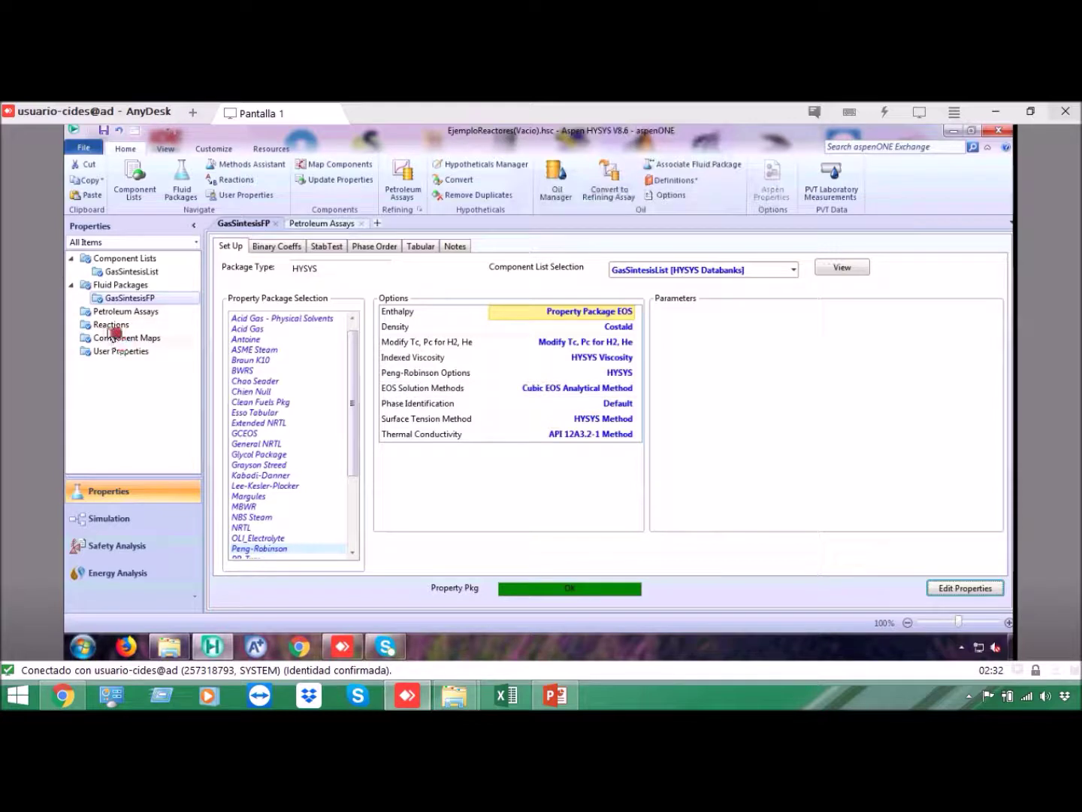
# Return to the simulation flowsheet and compare the Gibbs reactor with the equilibrium and conversion reactors.
pyautogui.click(109, 519)
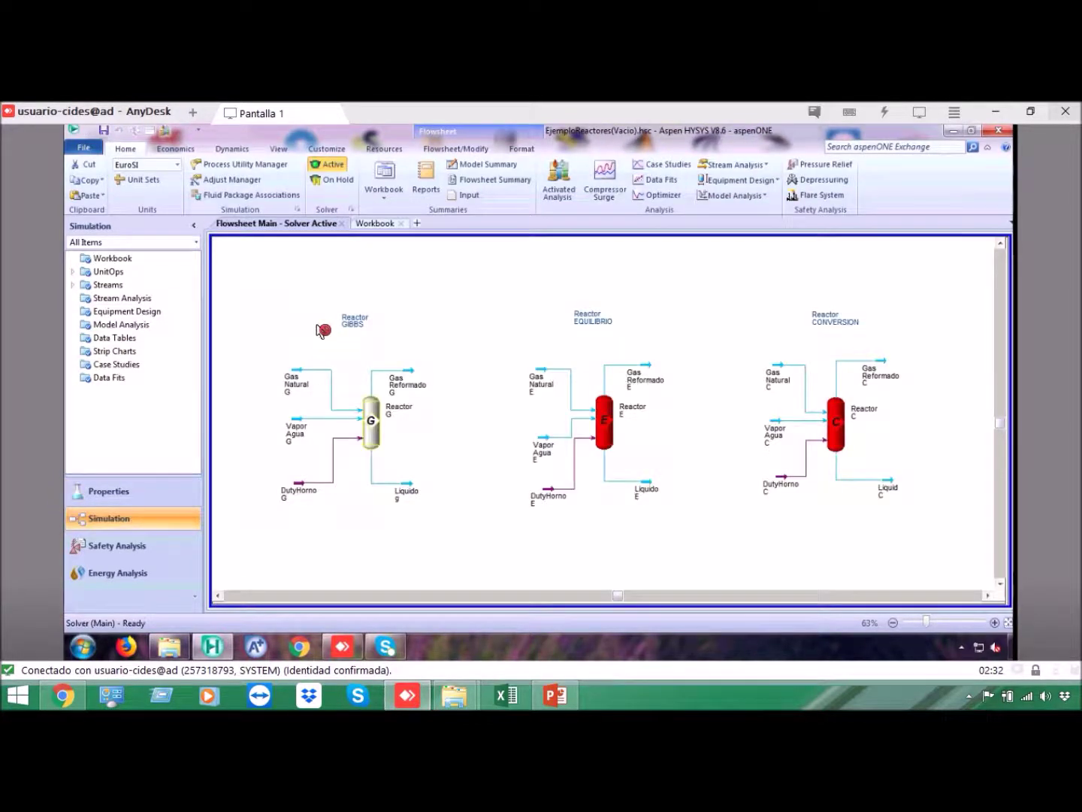
pyautogui.click(377, 428)
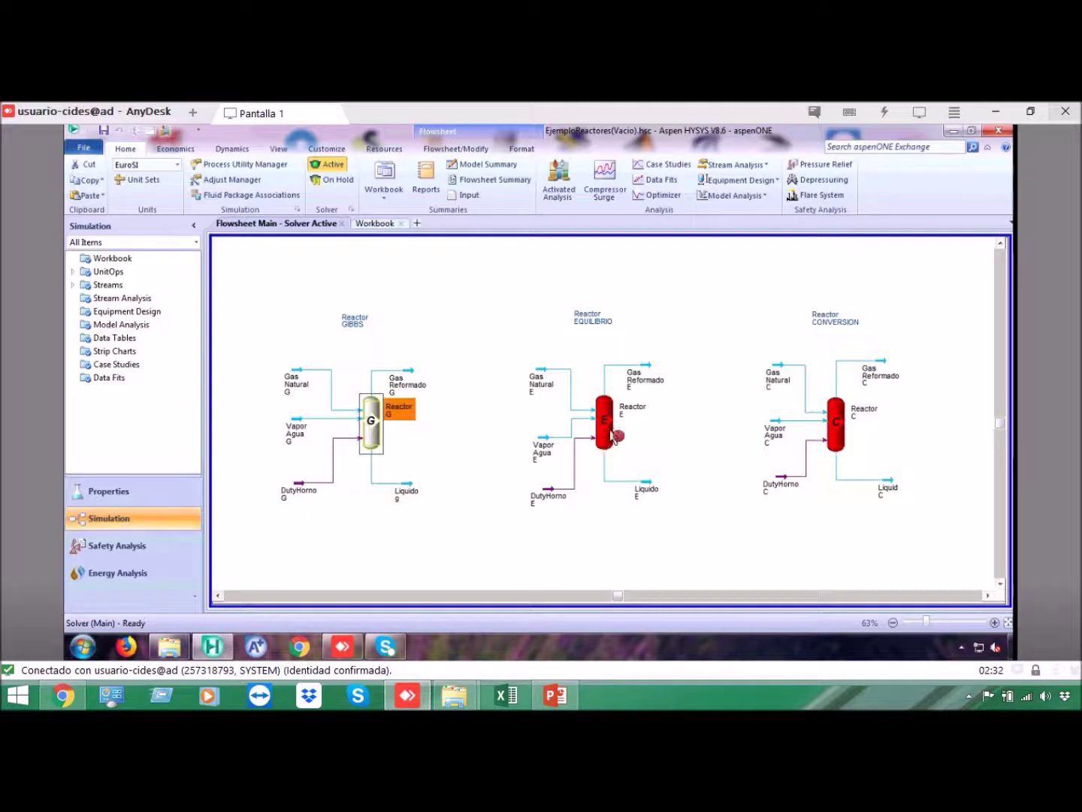
pyautogui.click(835, 427)
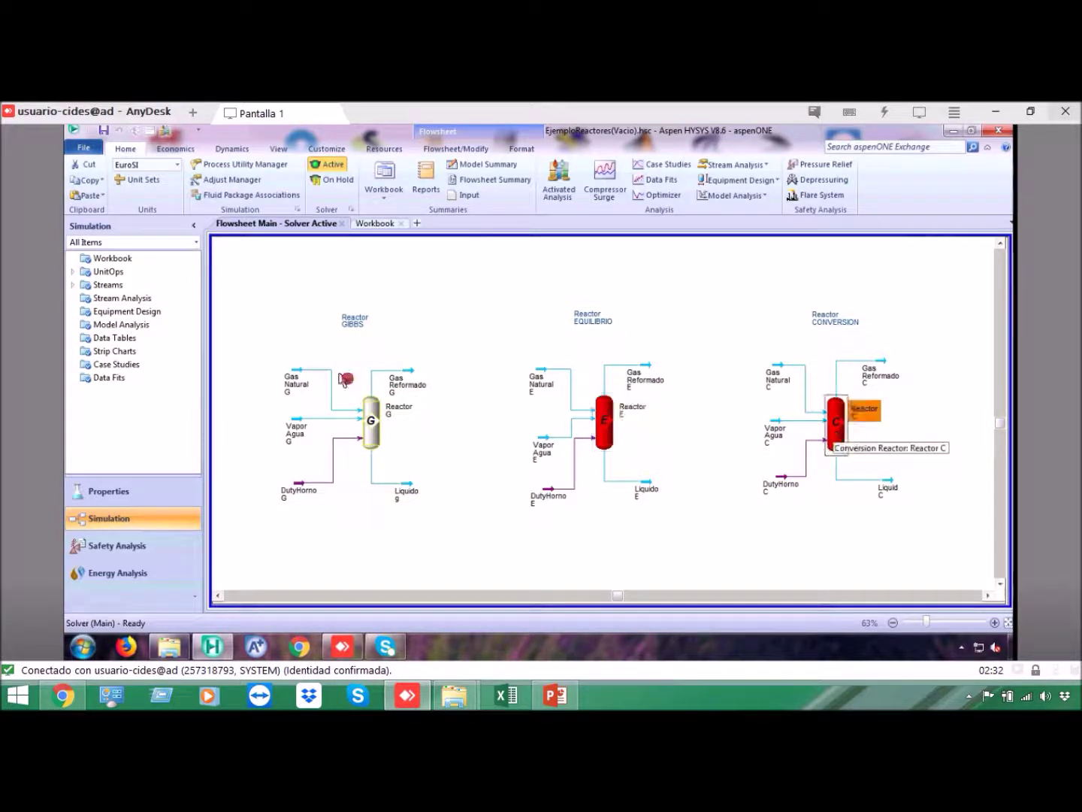
pyautogui.click(267, 340)
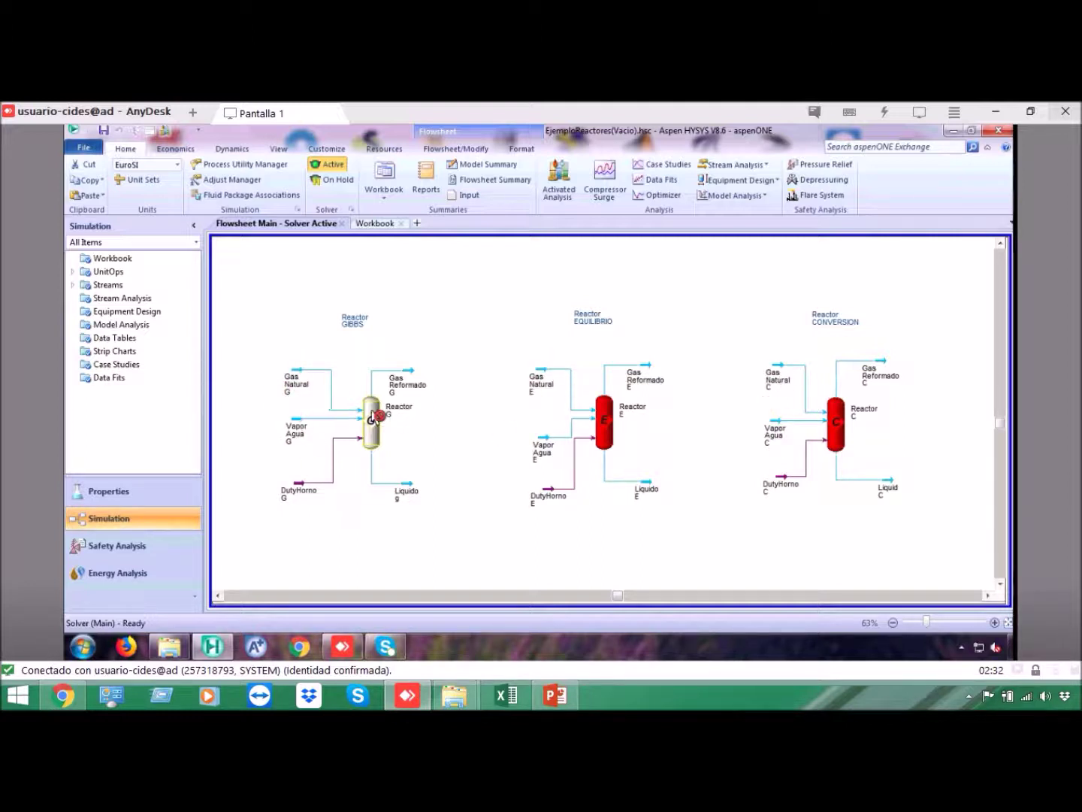
pyautogui.click(373, 415)
# Add two new reaction sets under Reactions in the properties environment.
pyautogui.click(109, 490)
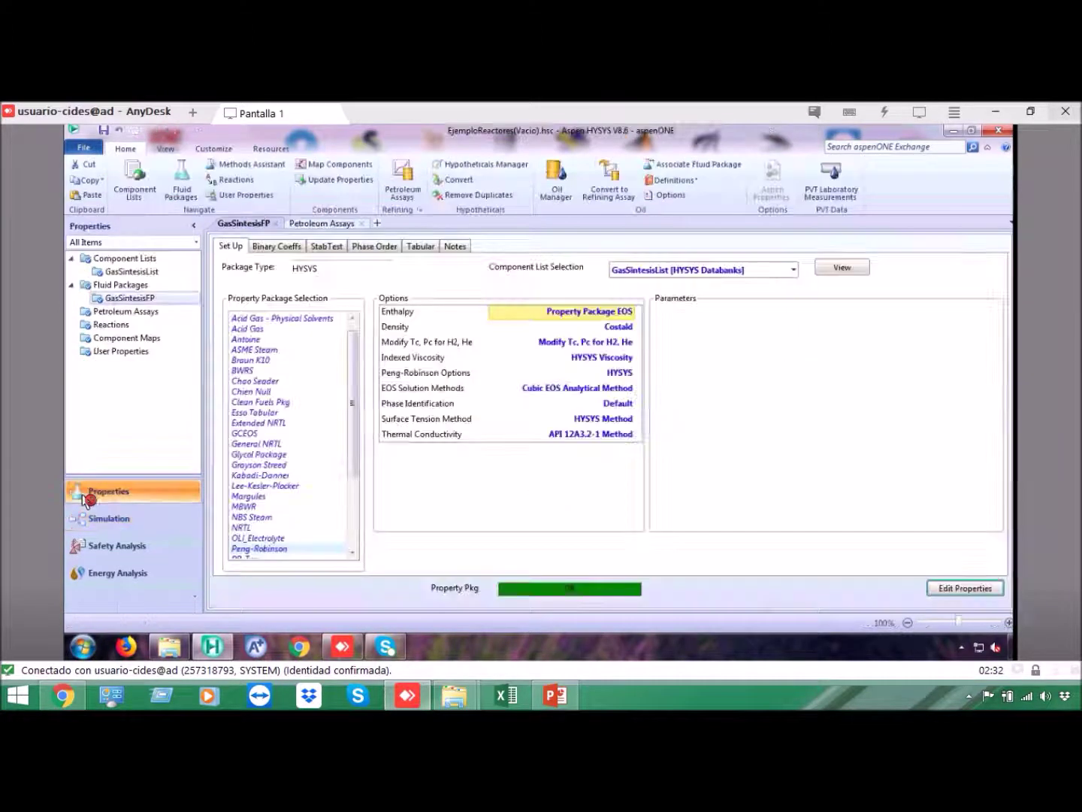
pyautogui.click(111, 326)
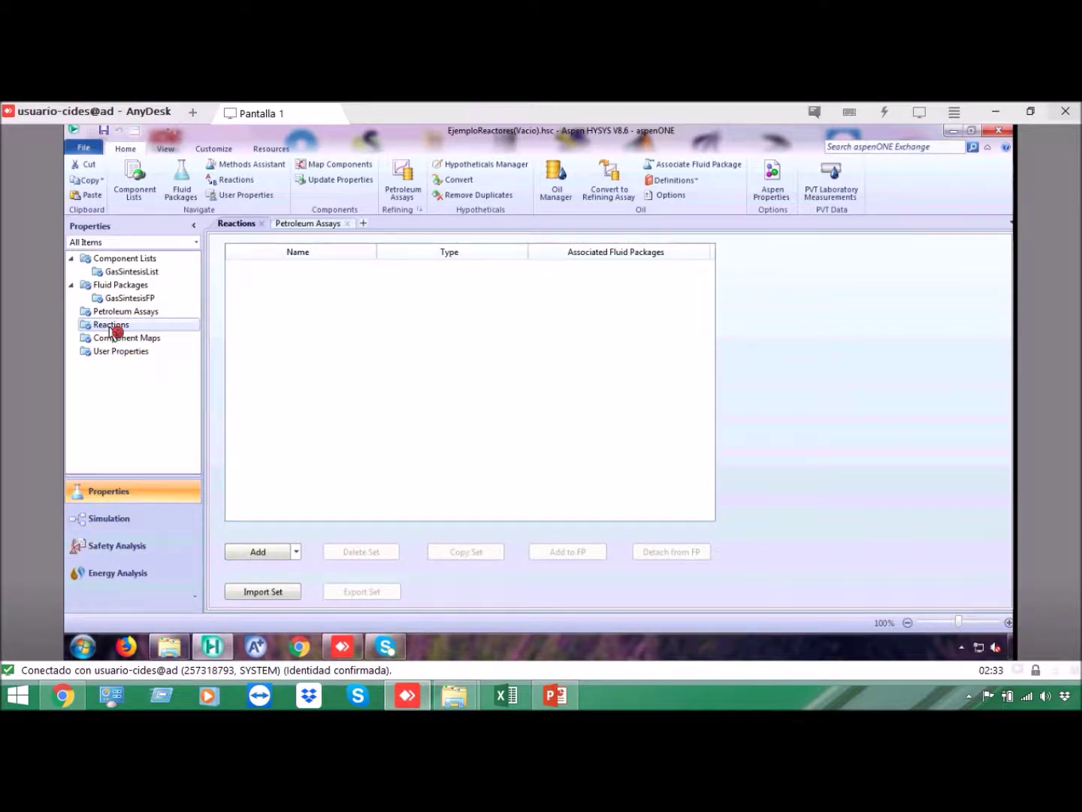
pyautogui.click(295, 552)
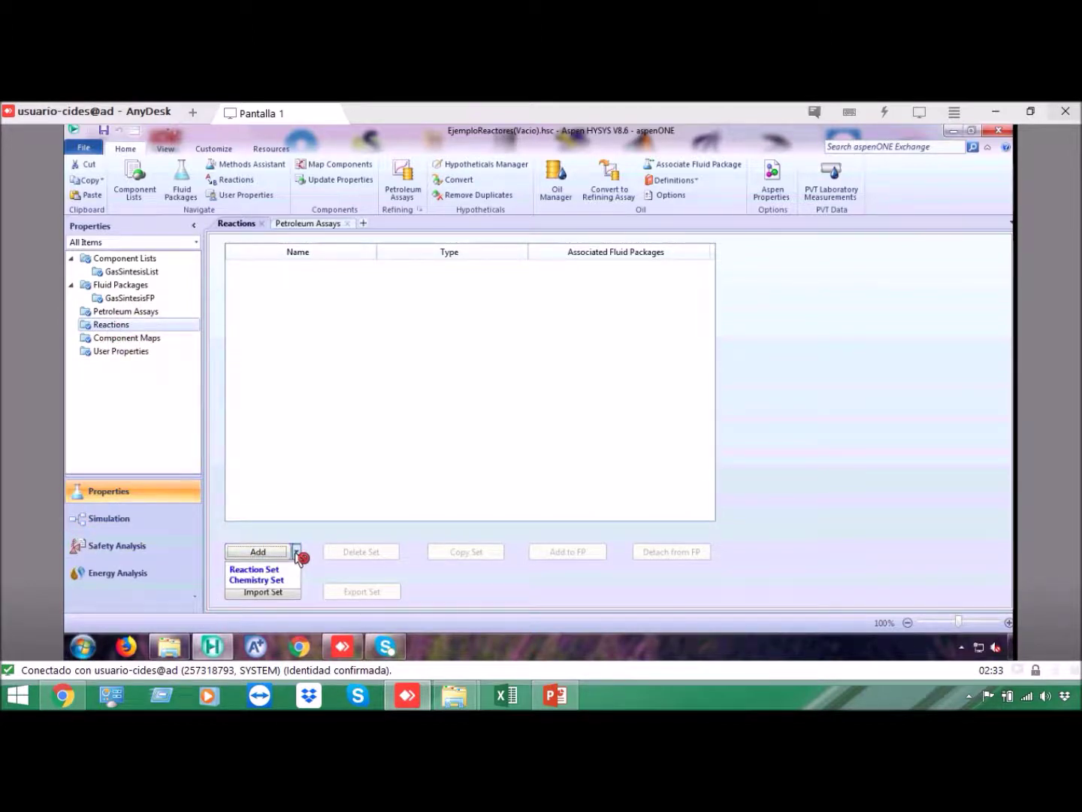
pyautogui.click(278, 570)
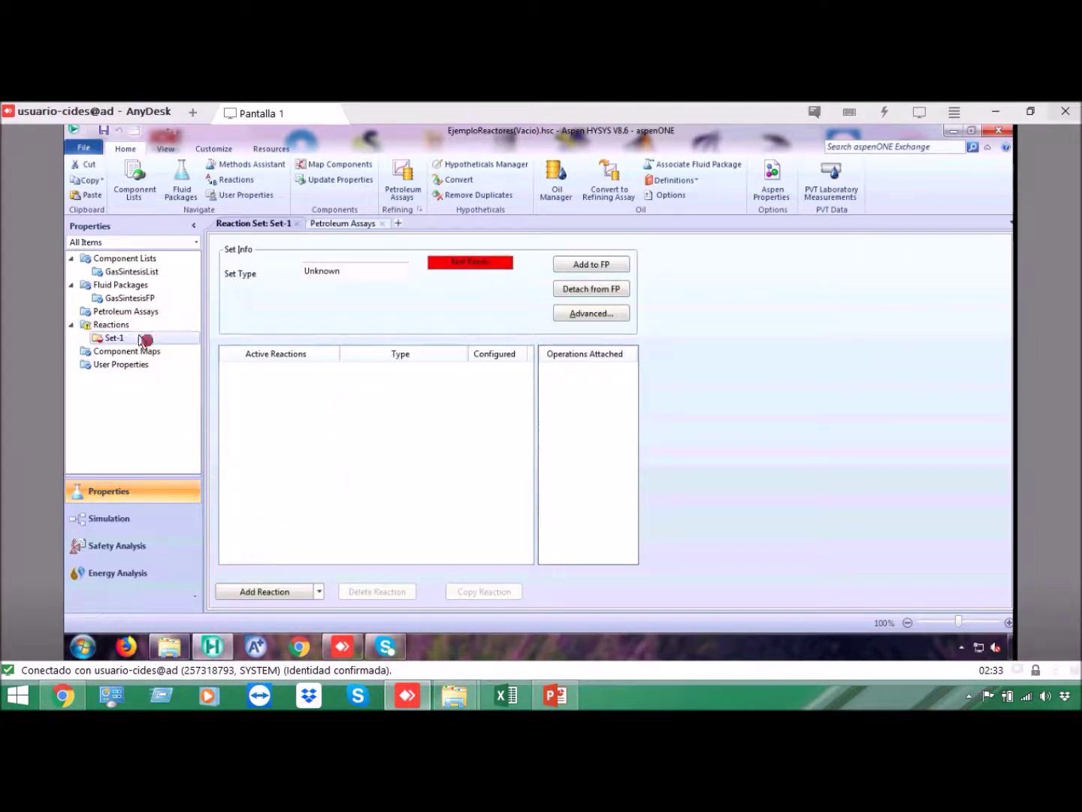
pyautogui.click(112, 325)
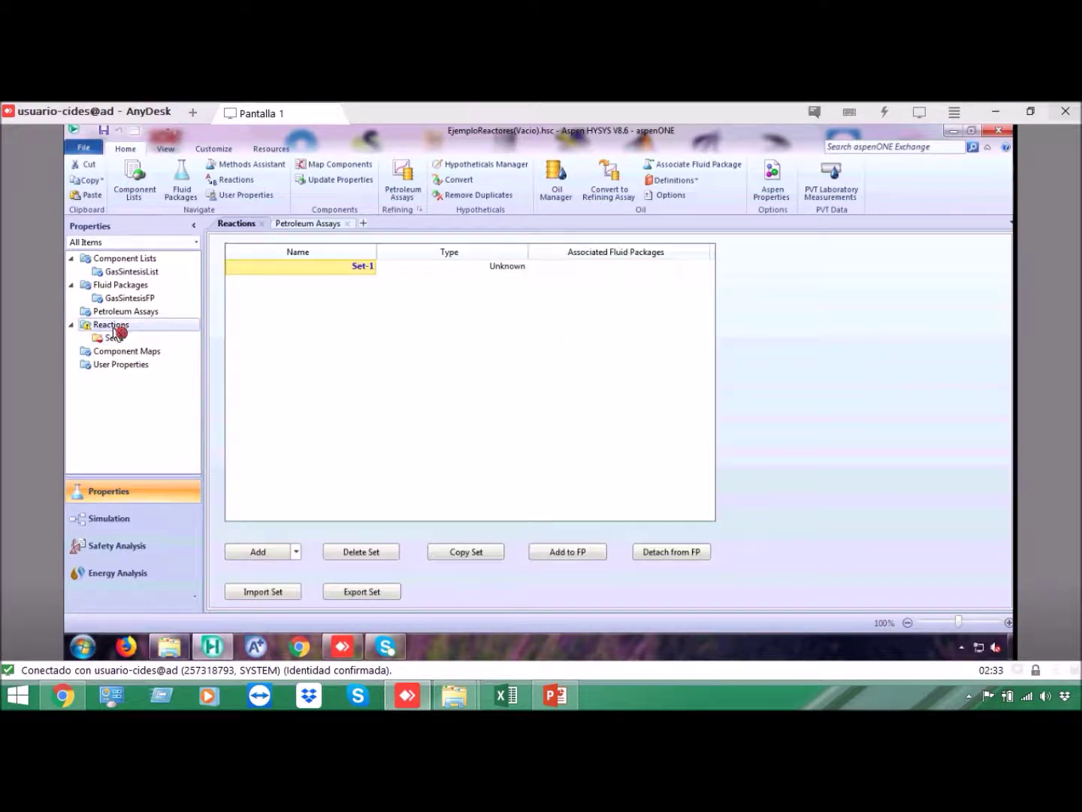
pyautogui.click(297, 551)
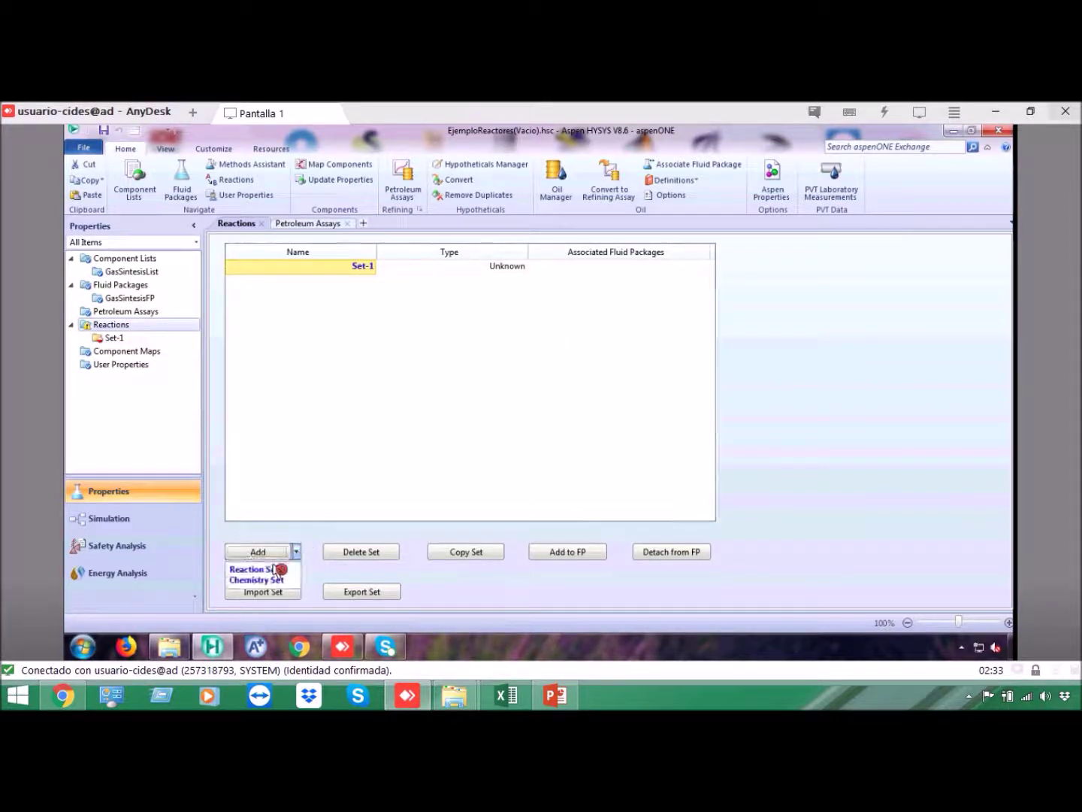
pyautogui.click(263, 570)
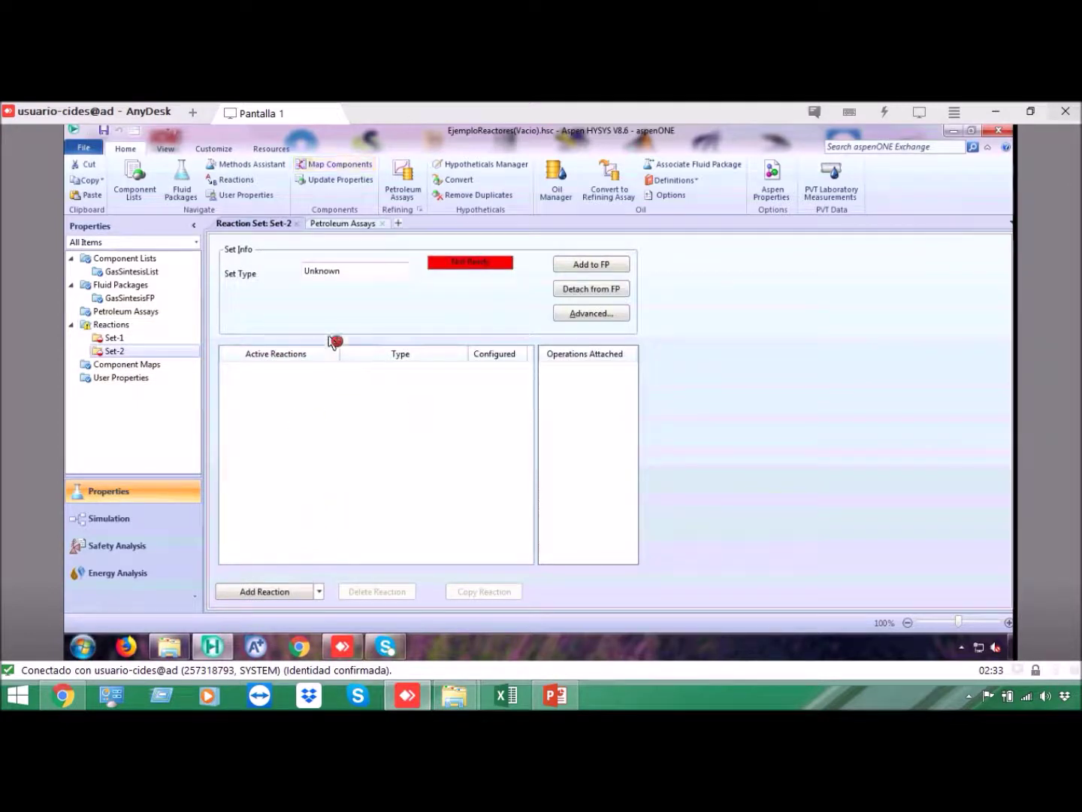
# Rename the first reaction set in the Reactions list as Set-Equilibrio.
pyautogui.click(111, 325)
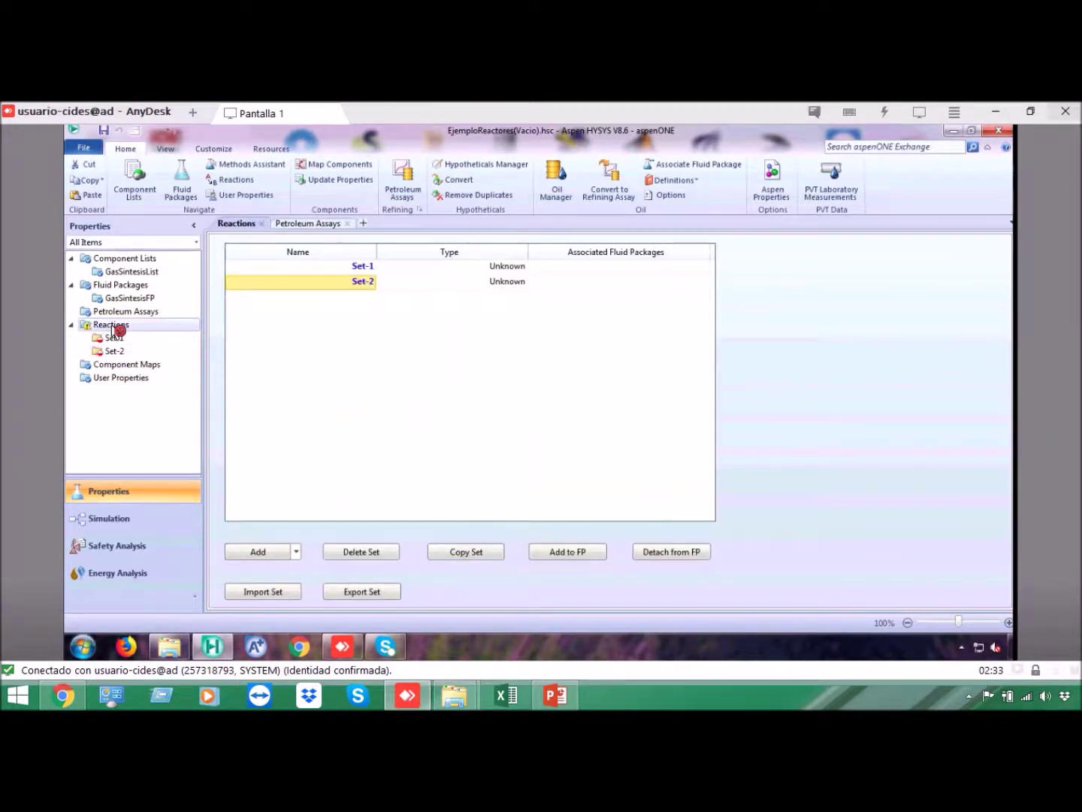
pyautogui.click(368, 267)
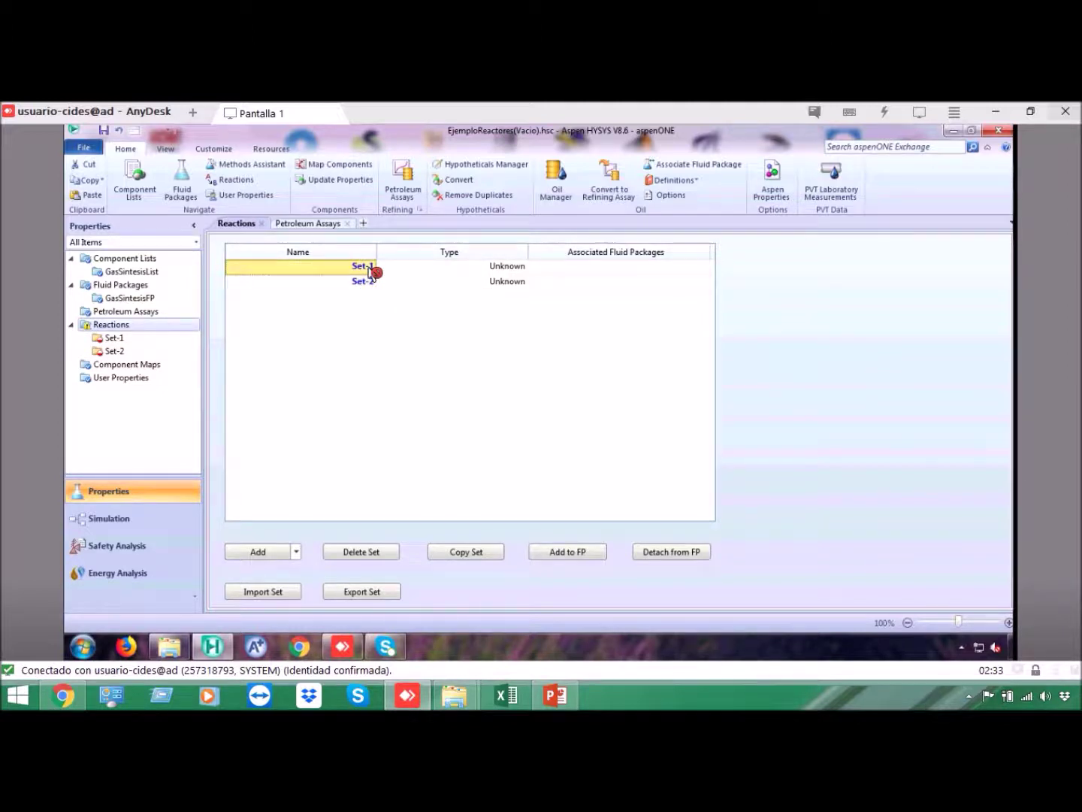
pyautogui.click(369, 268)
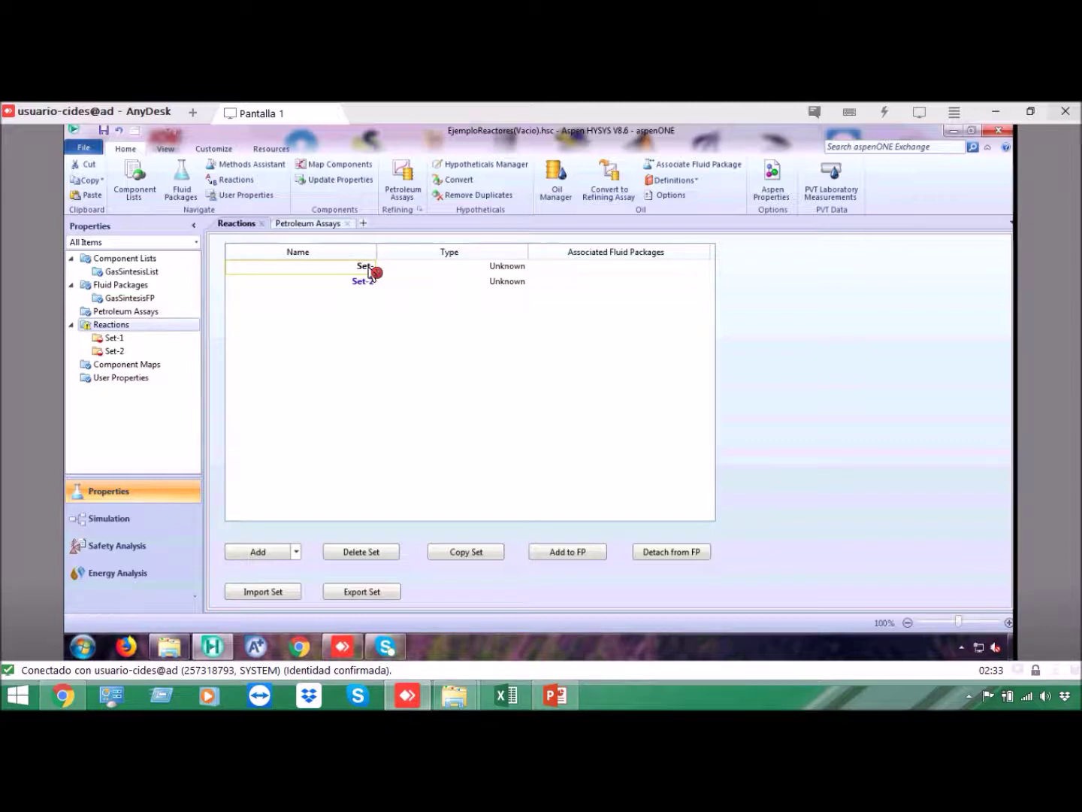
pyautogui.write('equilib')
pyautogui.write('E')
pyautogui.press('Return')
# Rename the second reaction set in the Reactions list as Set-Conversion.
pyautogui.click(376, 283)
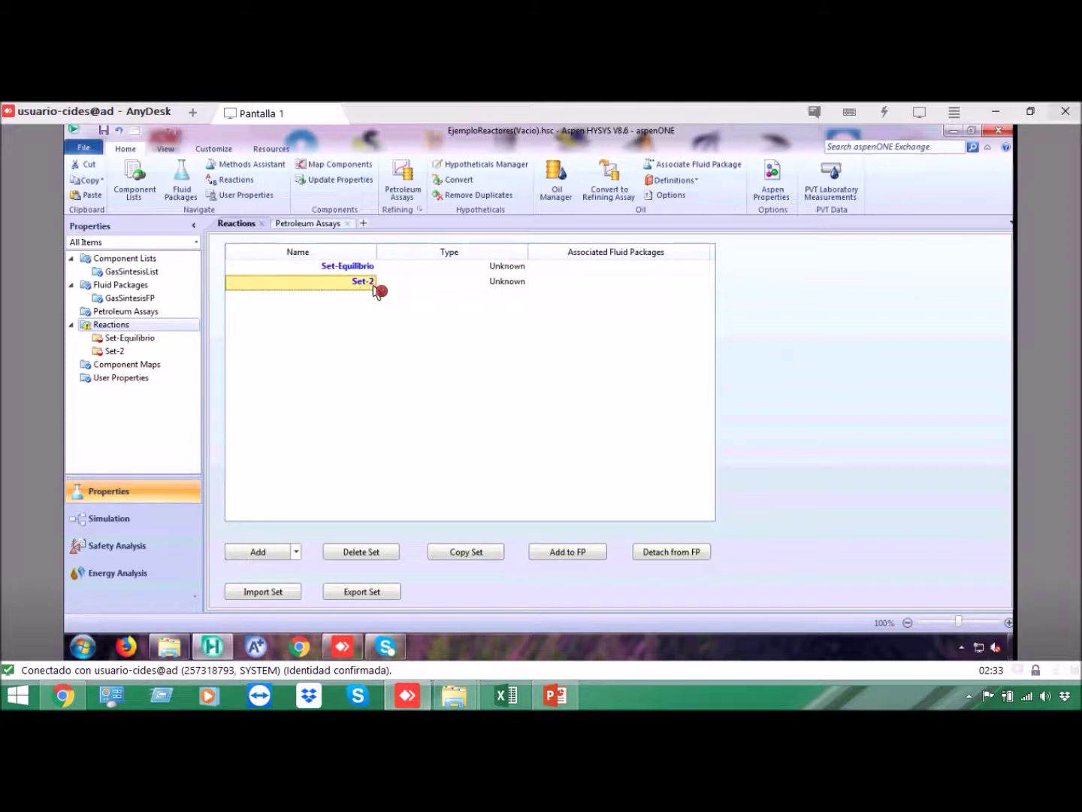
pyautogui.click(376, 284)
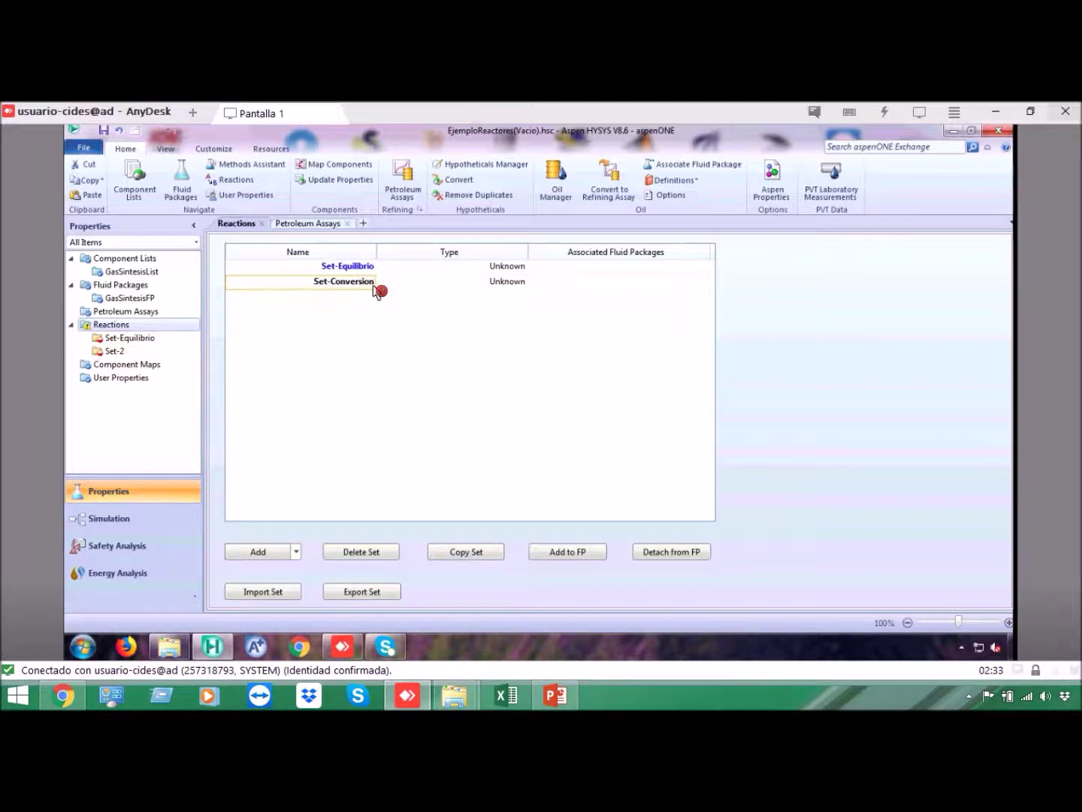
pyautogui.write('Conversion')
pyautogui.press('Return')
pyautogui.click(348, 268)
pyautogui.click(358, 282)
pyautogui.click(360, 268)
pyautogui.click(368, 284)
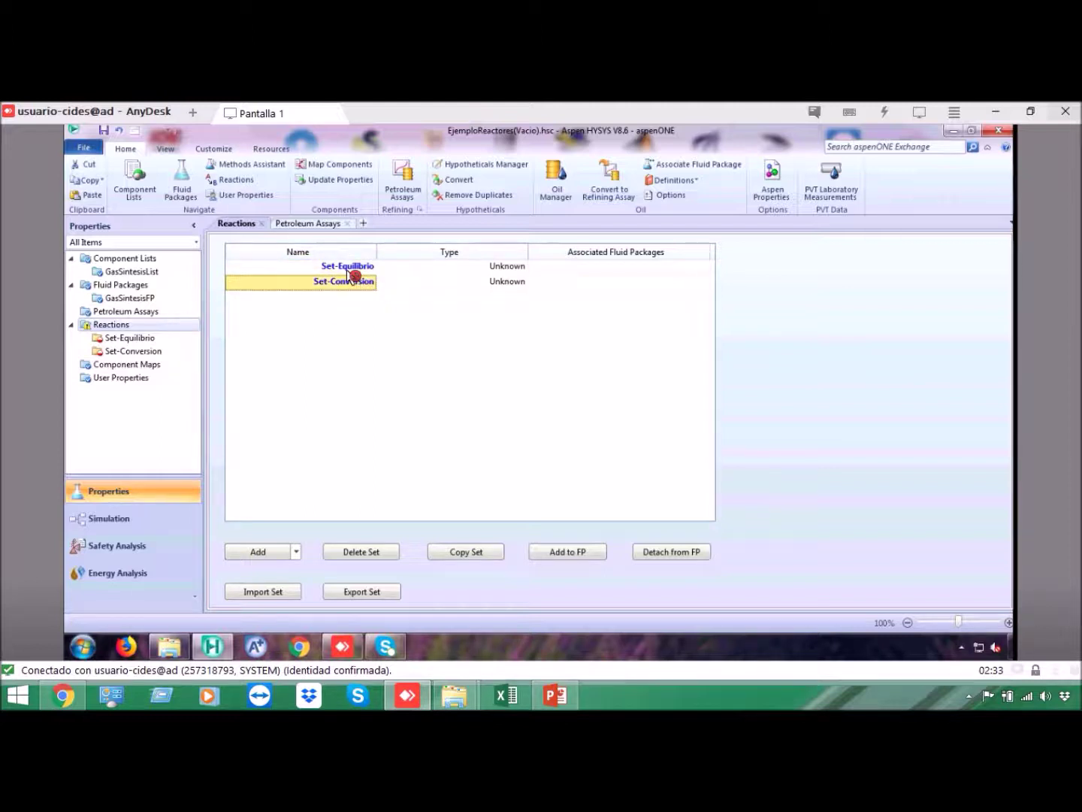
pyautogui.click(348, 268)
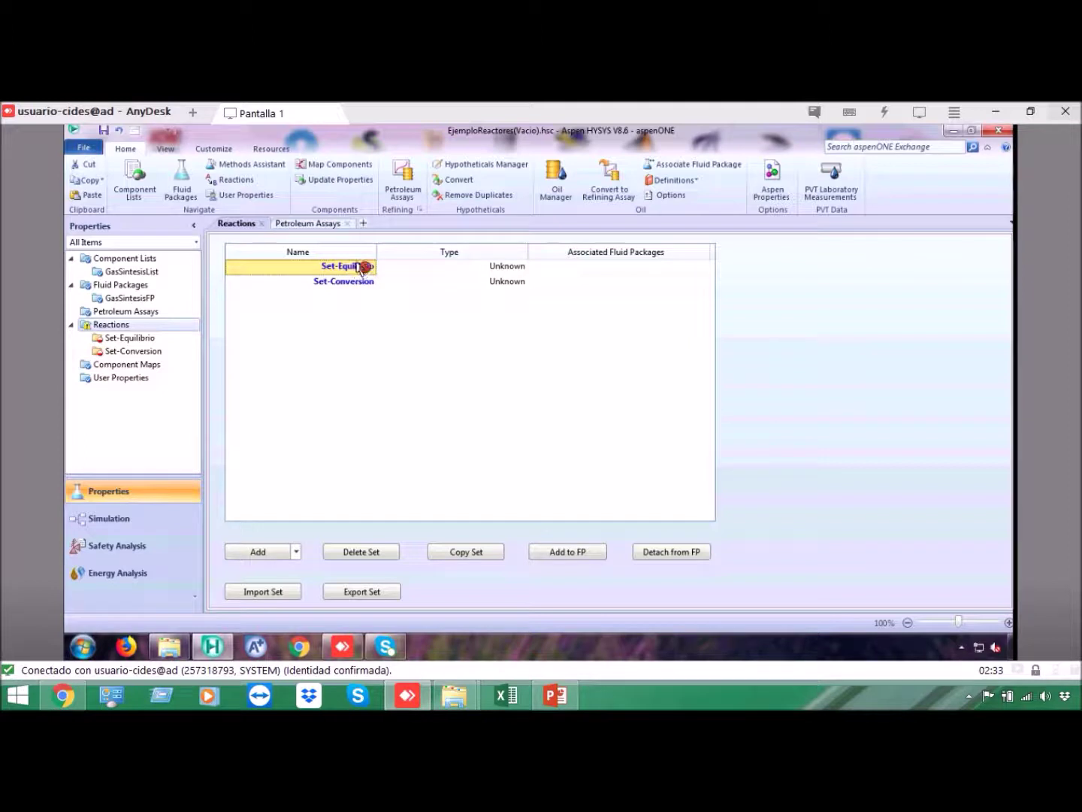
# Add two HYSYS reactions of type Equilibrium to the Set-Equilibrio reaction set.
pyautogui.click(368, 282)
pyautogui.click(369, 272)
pyautogui.doubleClick(143, 339)
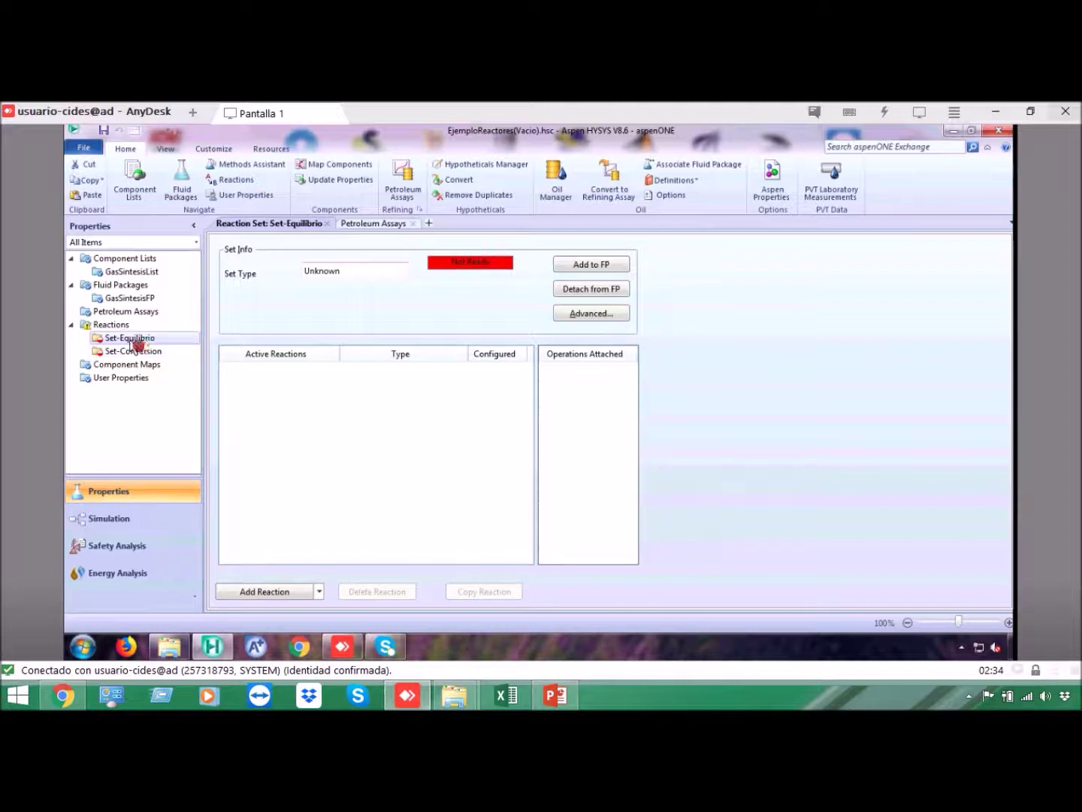
pyautogui.click(319, 592)
pyautogui.click(262, 610)
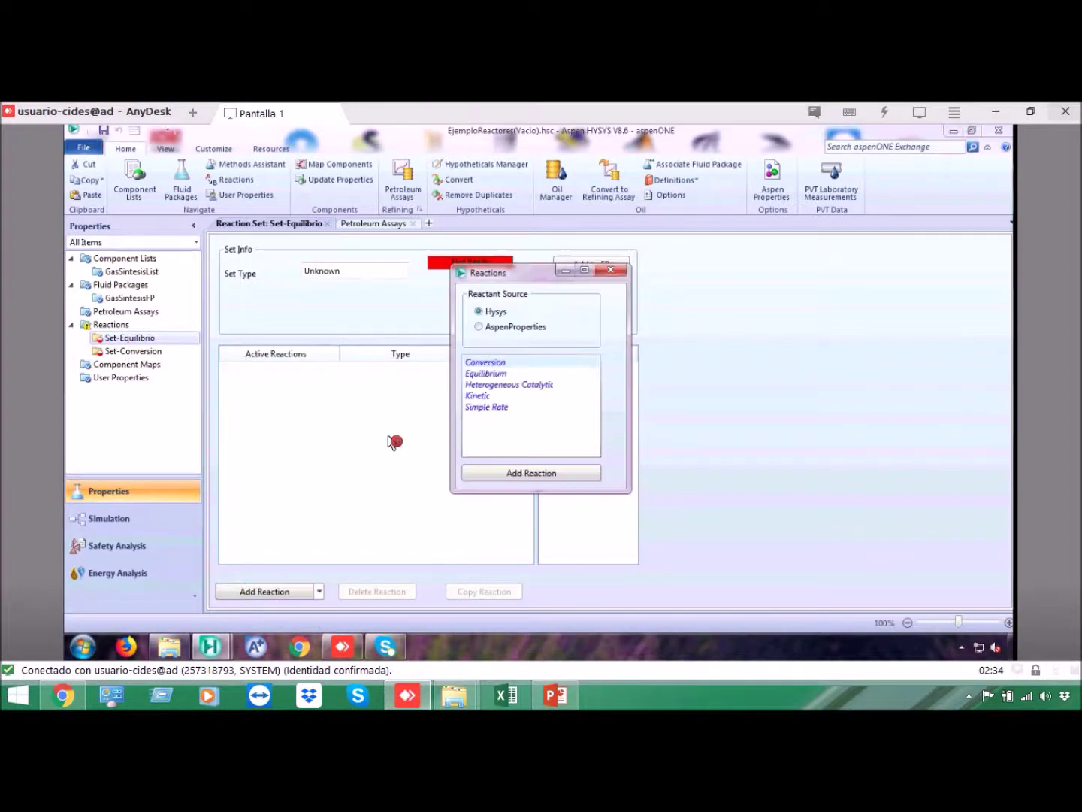
pyautogui.click(499, 374)
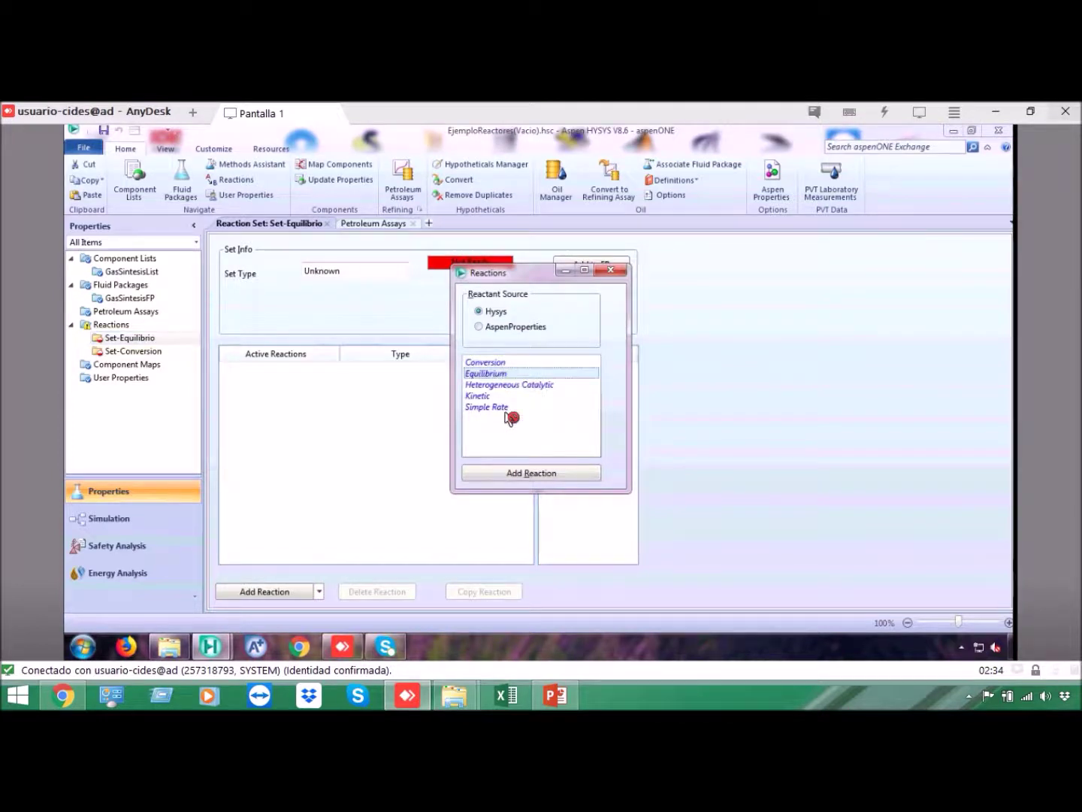
pyautogui.click(535, 483)
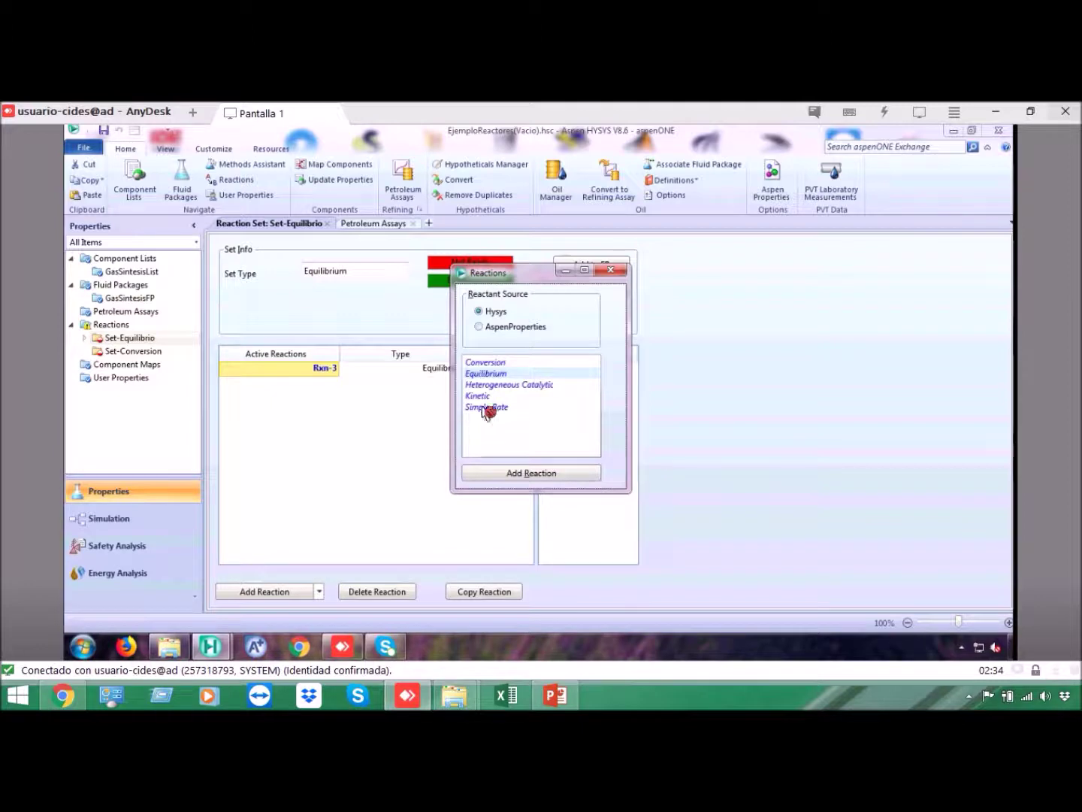
pyautogui.click(538, 475)
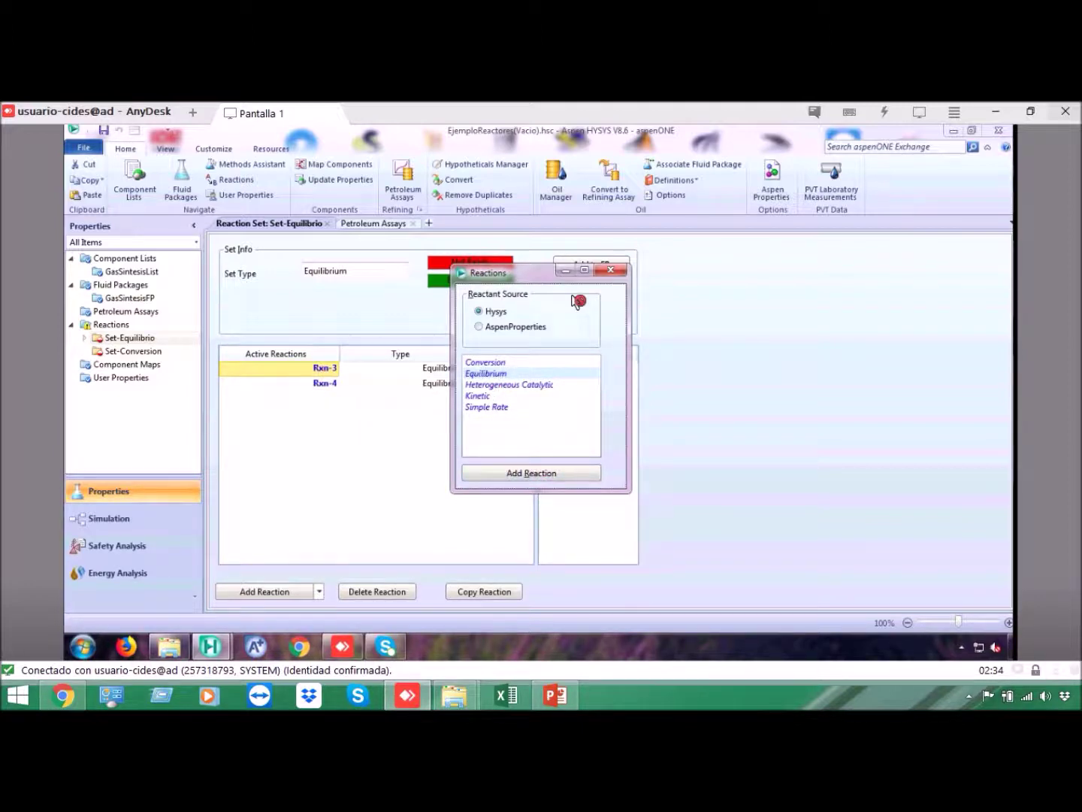
pyautogui.click(620, 274)
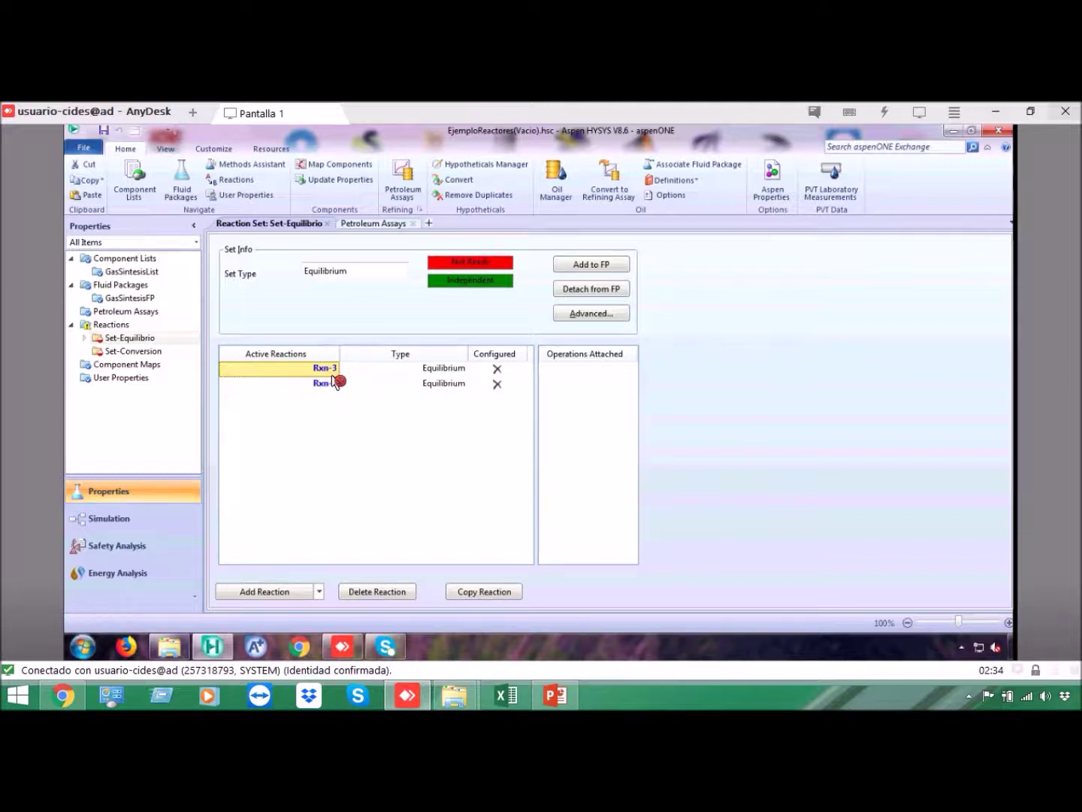
# Rename the two equilibrium reactions in Set-Equilibrio as Rxn-SMR and Rxn-WGS.
pyautogui.click(332, 375)
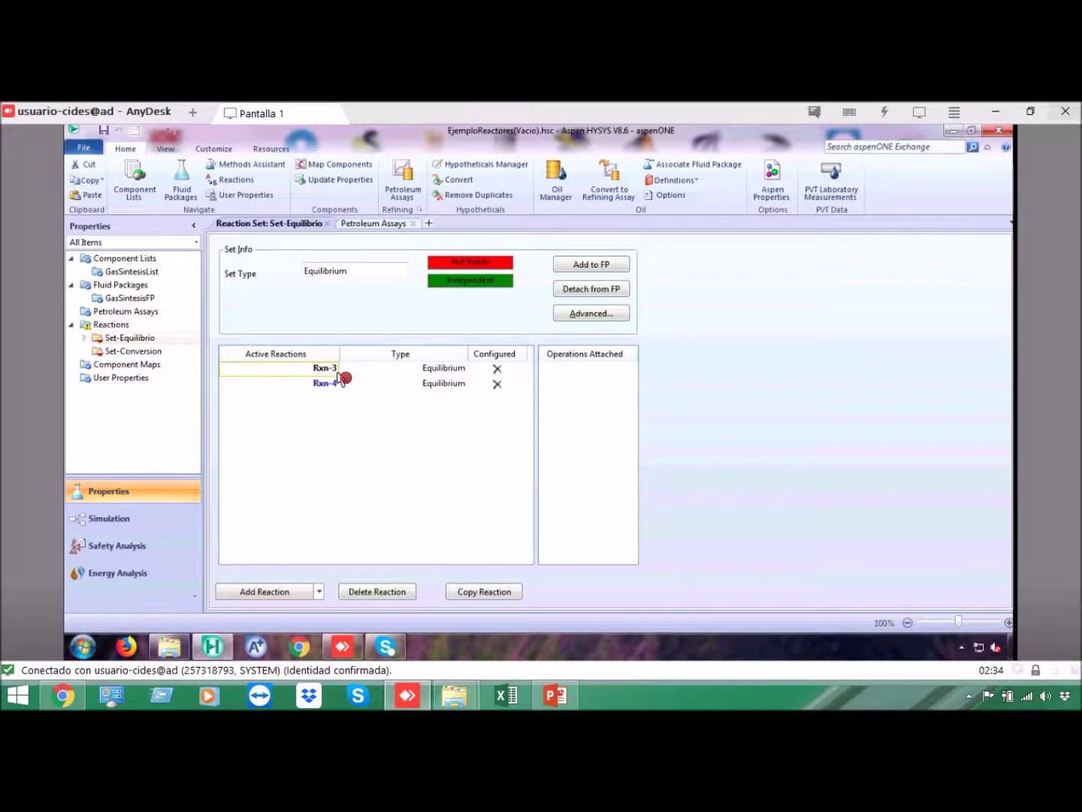
pyautogui.press('Return')
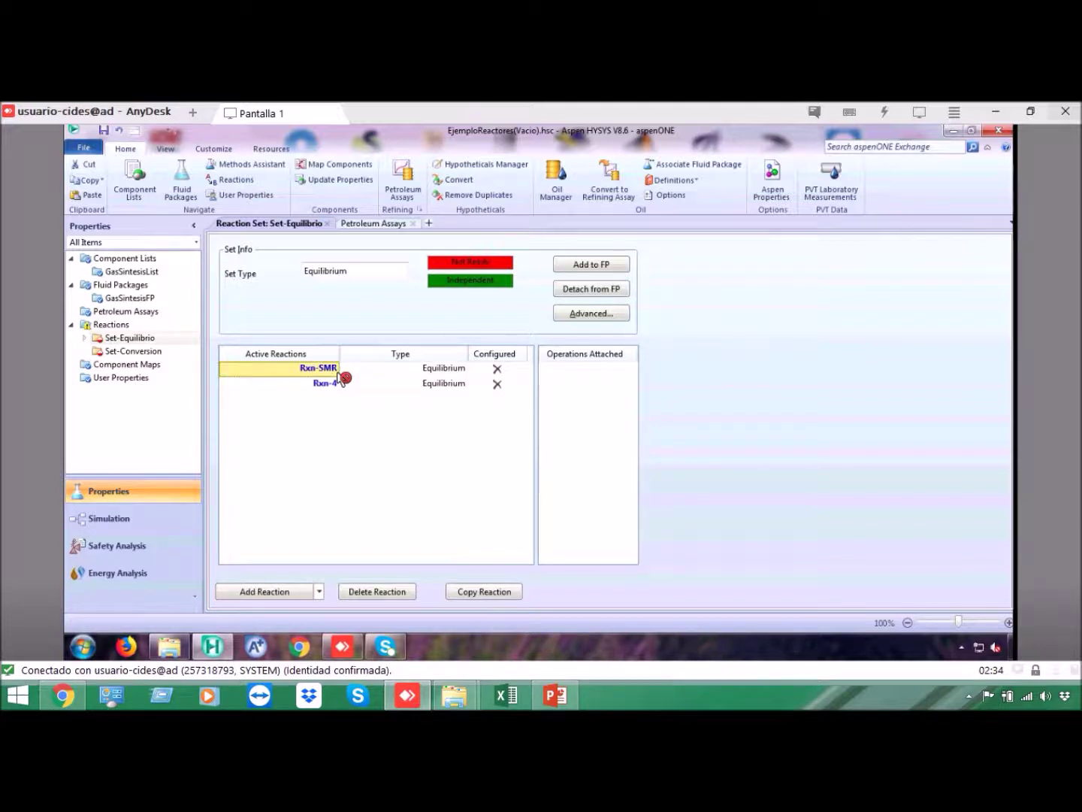
pyautogui.click(331, 387)
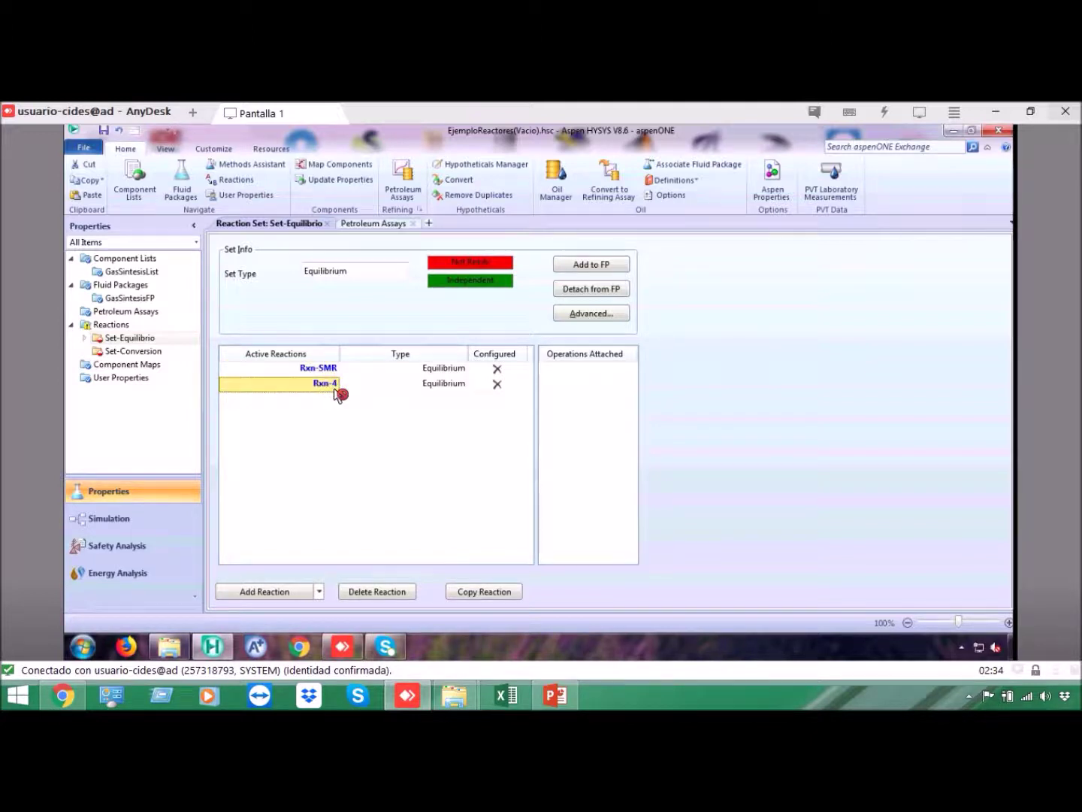
pyautogui.click(330, 385)
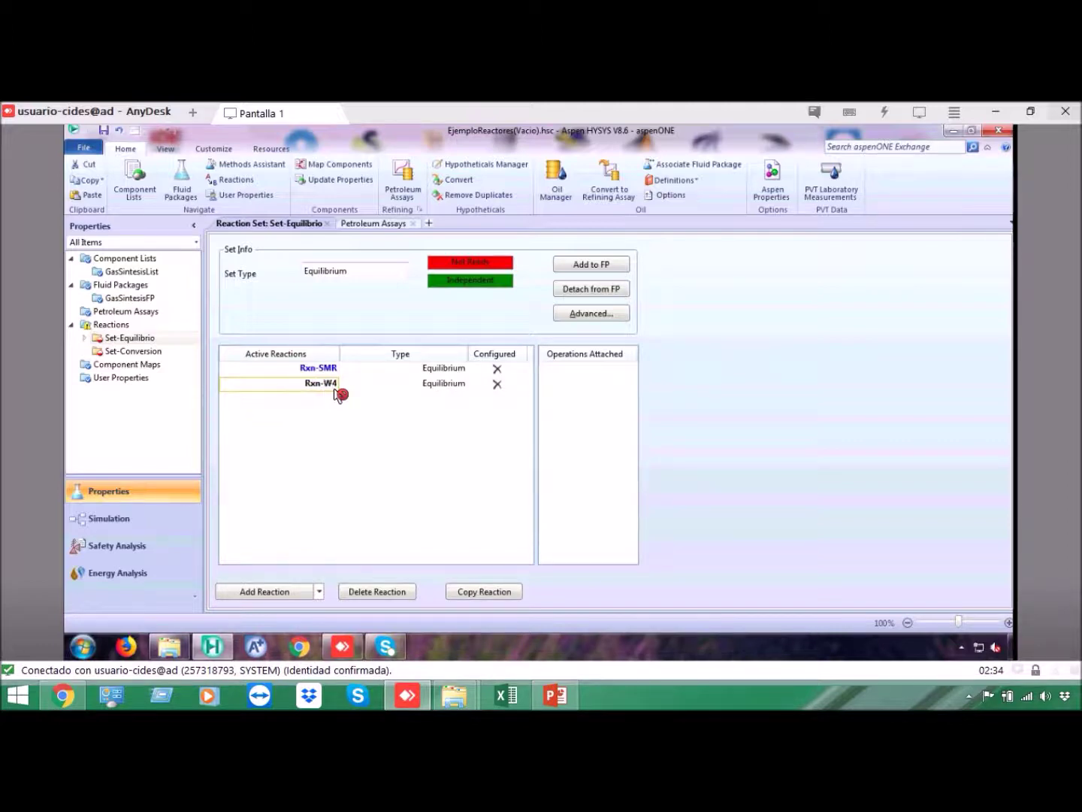
pyautogui.write('WGS')
pyautogui.press('Delete')
pyautogui.press('Return')
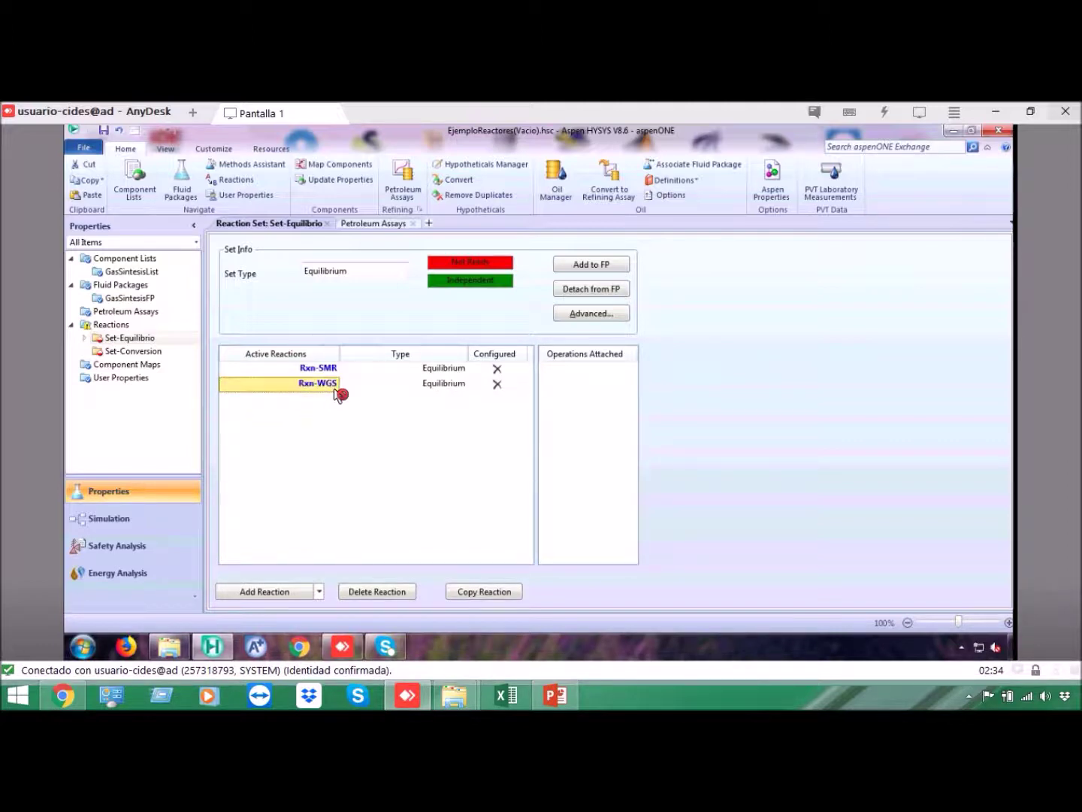
# Replace the Rxn prefix in both reaction names so they read Equilibrio-SMR and Equilibrio-WGS.
pyautogui.press('Up')
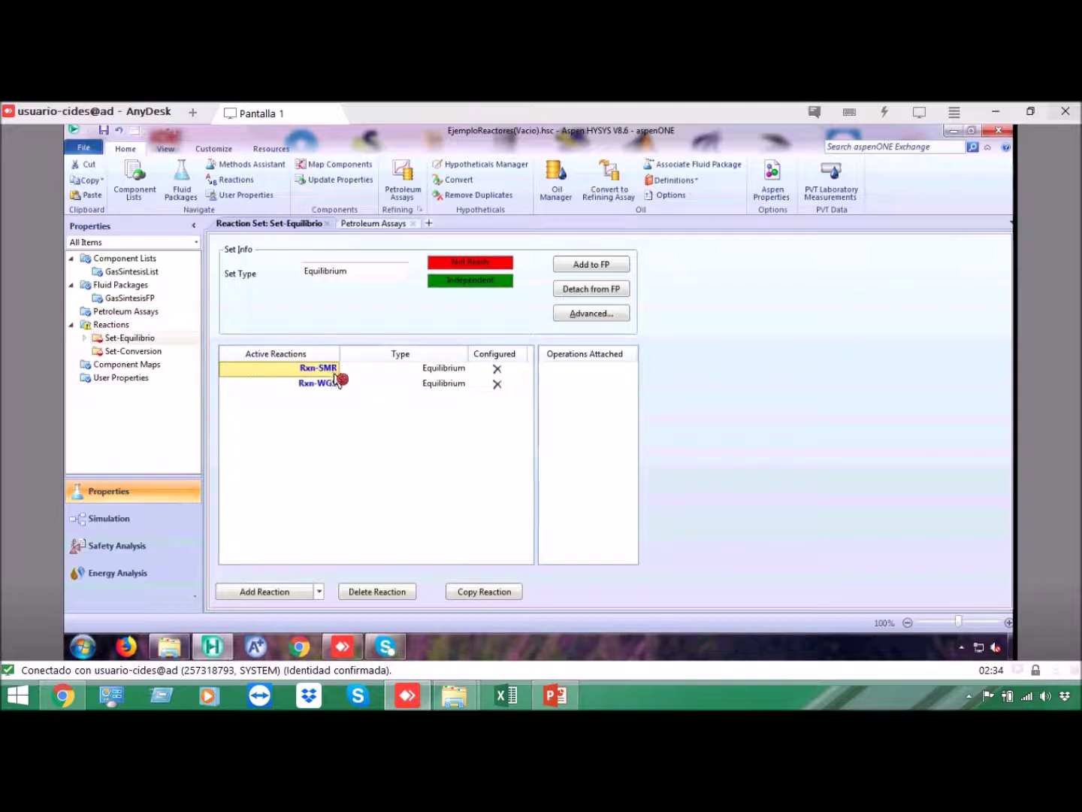
pyautogui.click(334, 372)
pyautogui.write('Equi')
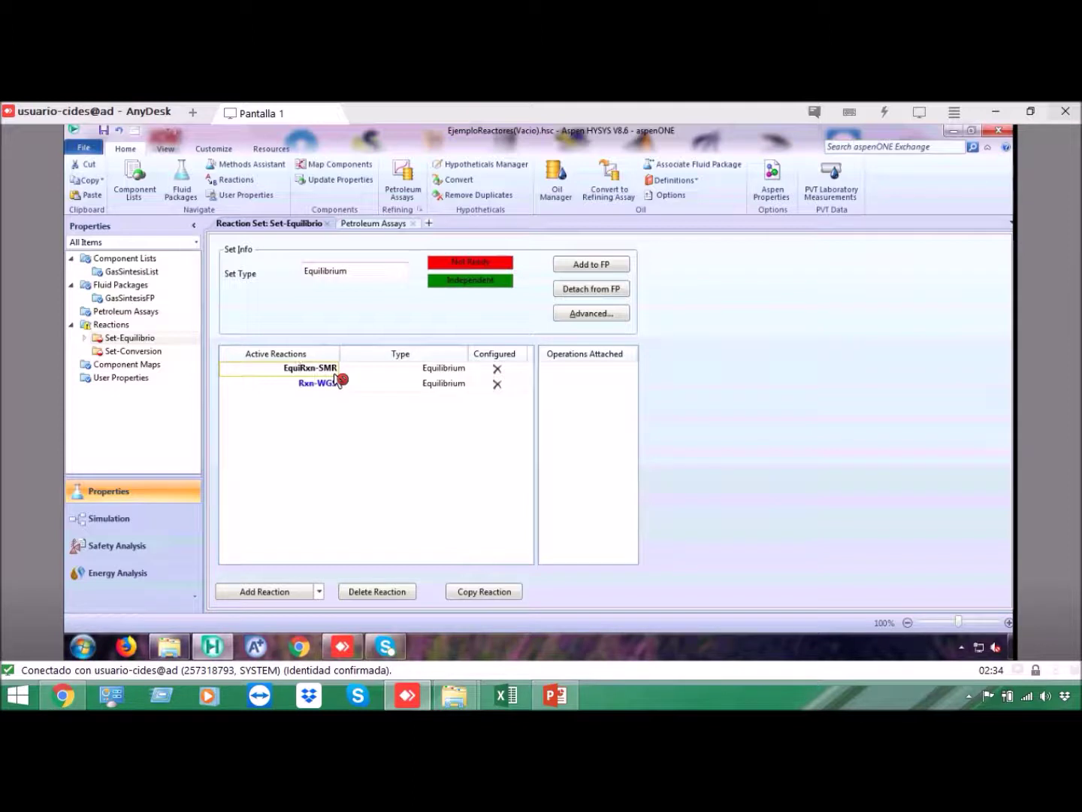
pyautogui.write('librio')
pyautogui.press('Return')
pyautogui.click(335, 384)
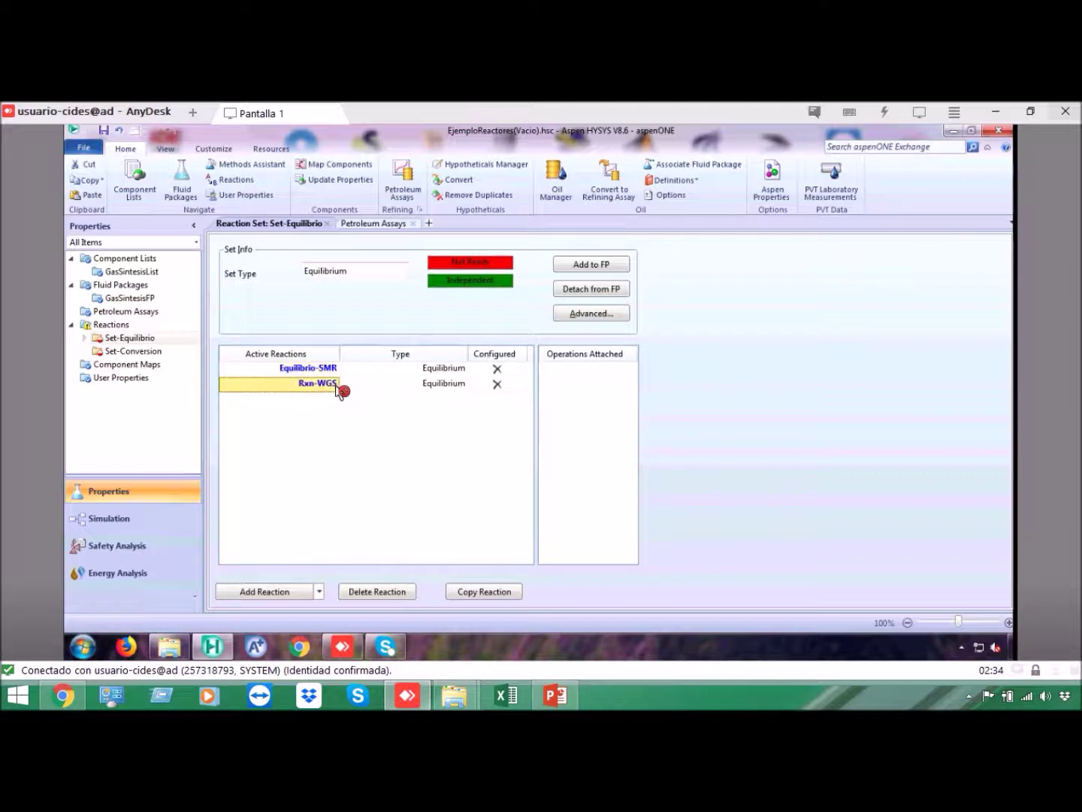
pyautogui.click(335, 384)
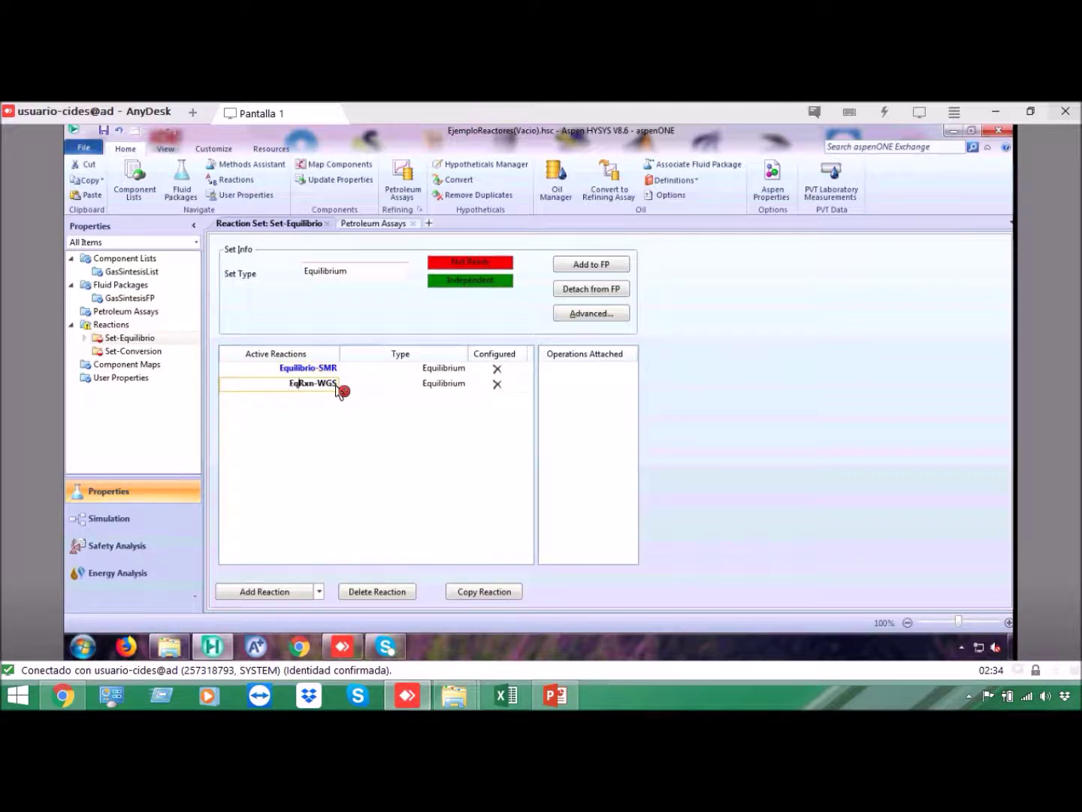
pyautogui.write('Equilibrio')
pyautogui.press('Return')
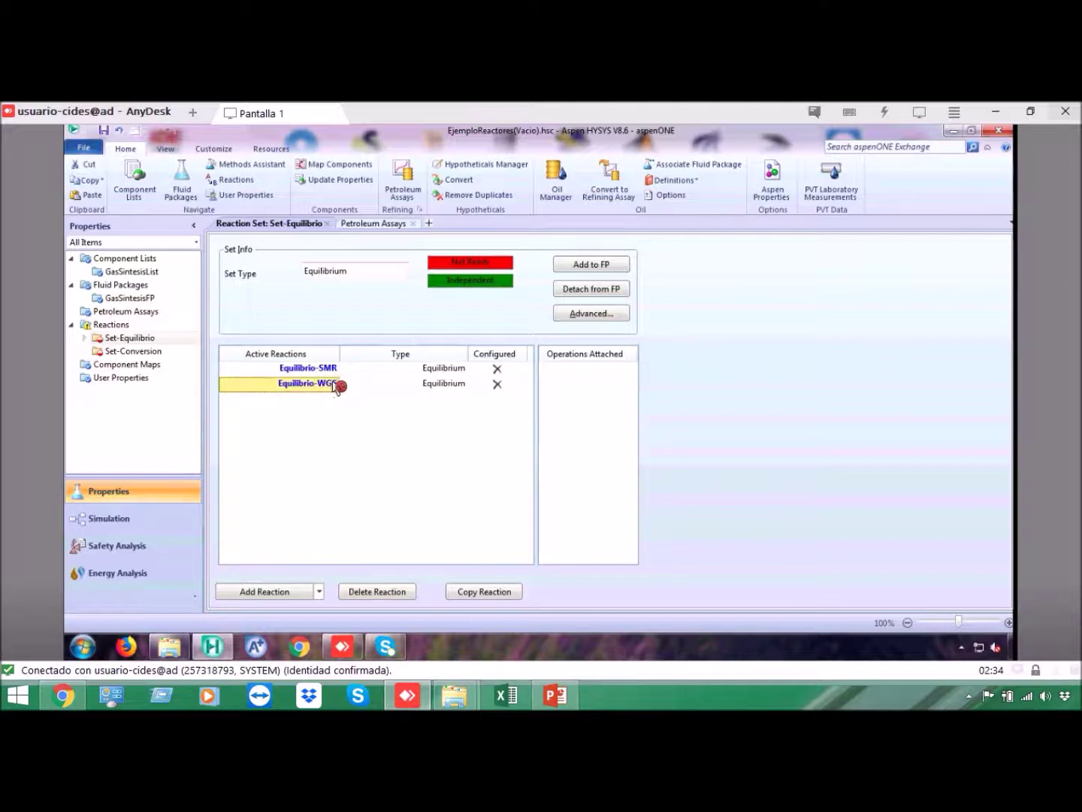
pyautogui.press('Up')
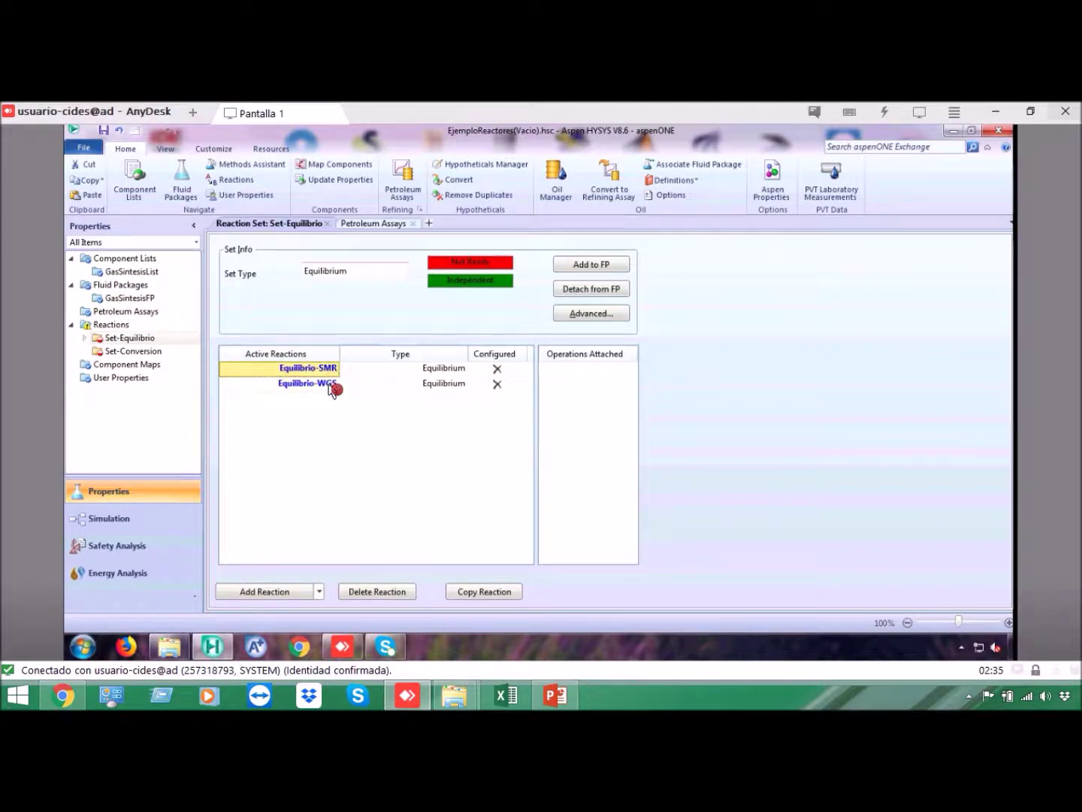
pyautogui.click(328, 384)
pyautogui.click(326, 371)
# Open the Equilibrio-SMR reaction and examine its Keq source, approach settings and library of equilibrium reactions.
pyautogui.click(84, 339)
pyautogui.doubleClick(166, 354)
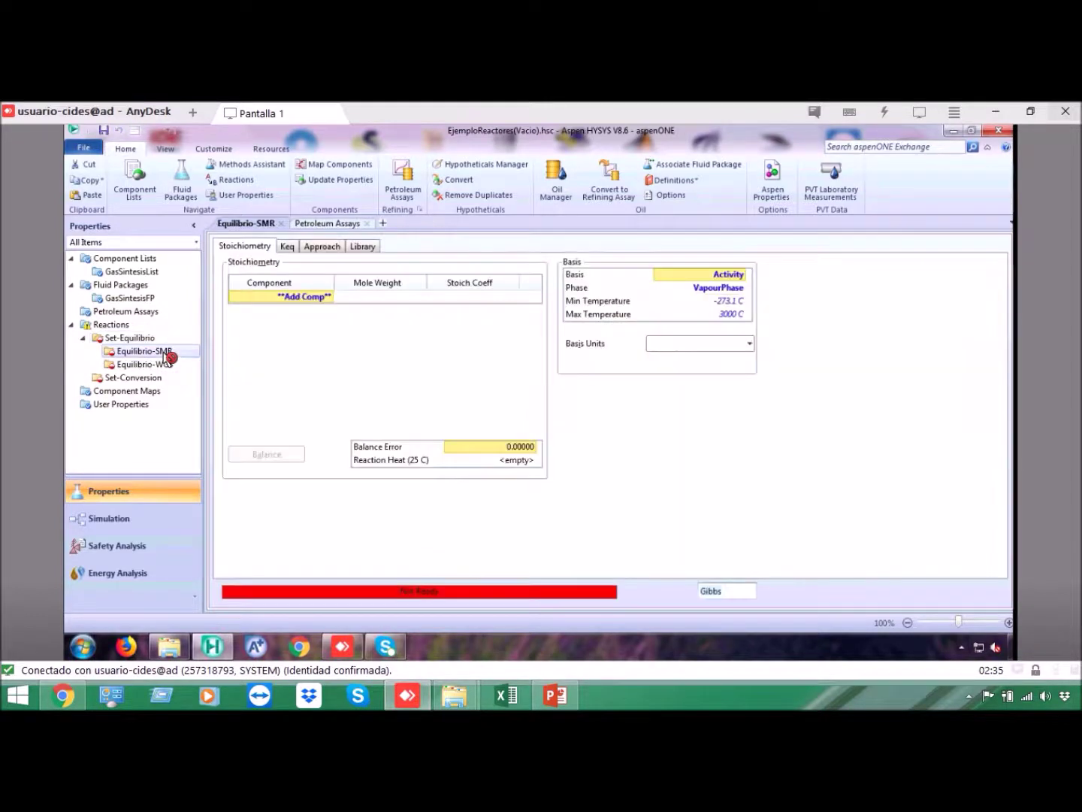
pyautogui.click(322, 300)
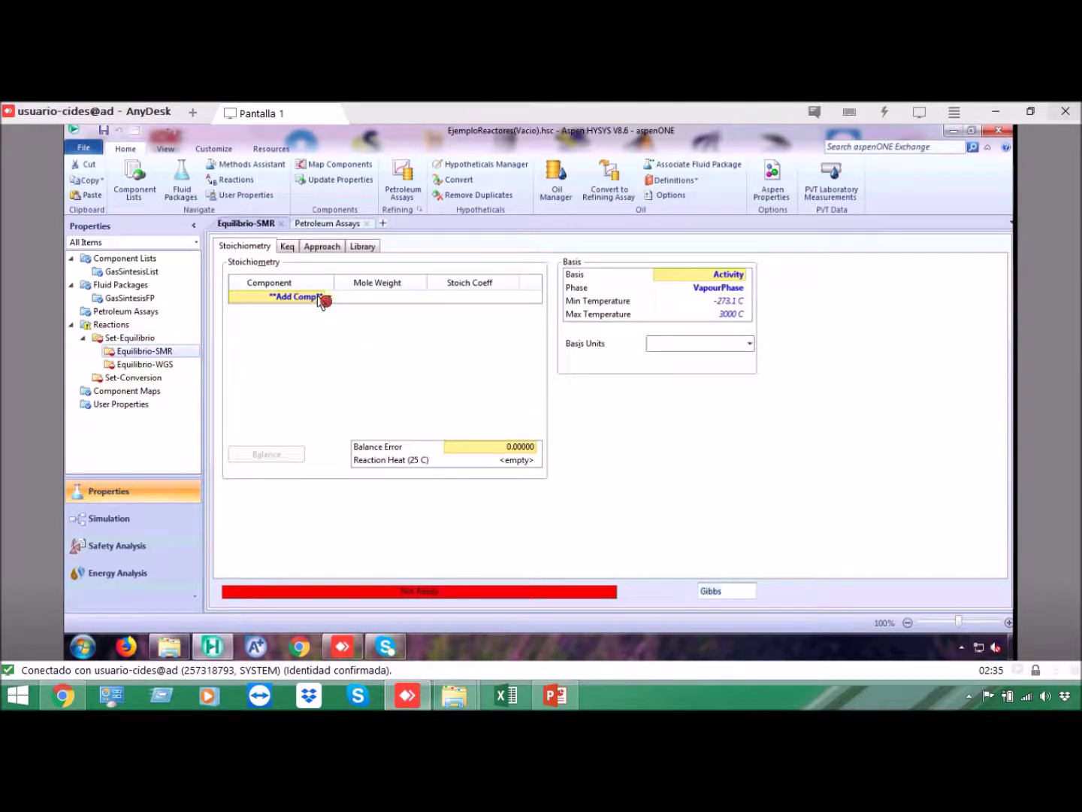
pyautogui.click(294, 248)
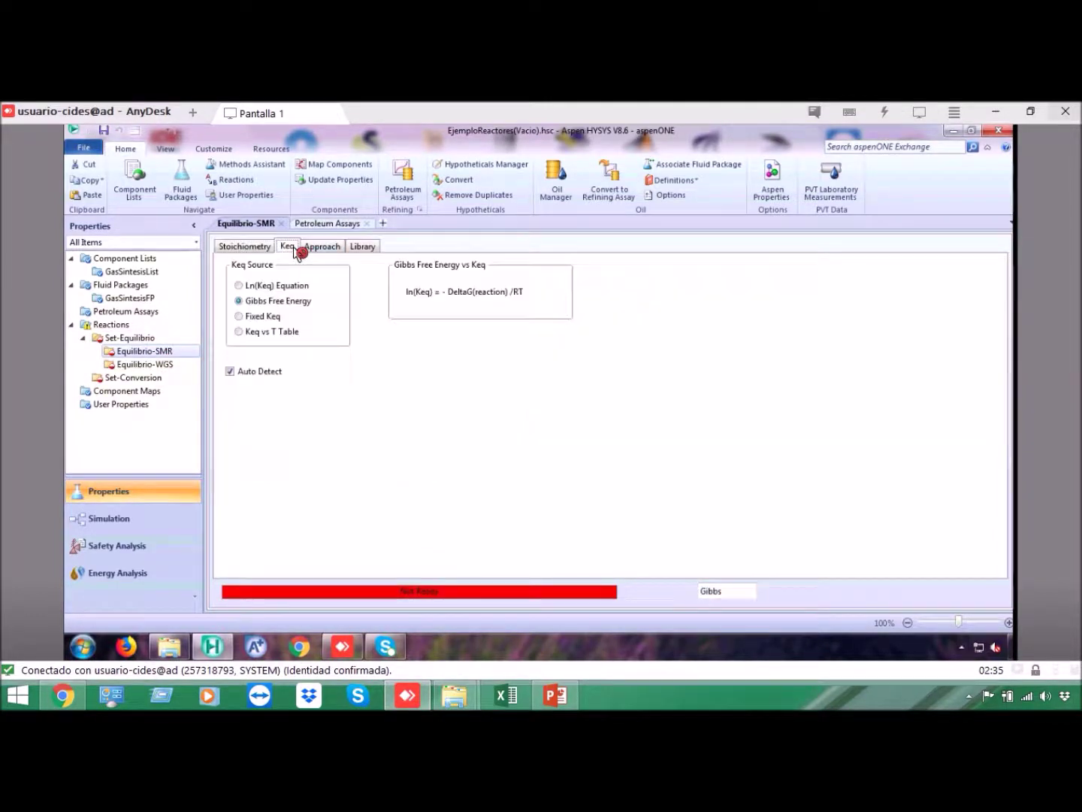
pyautogui.click(331, 248)
pyautogui.click(365, 248)
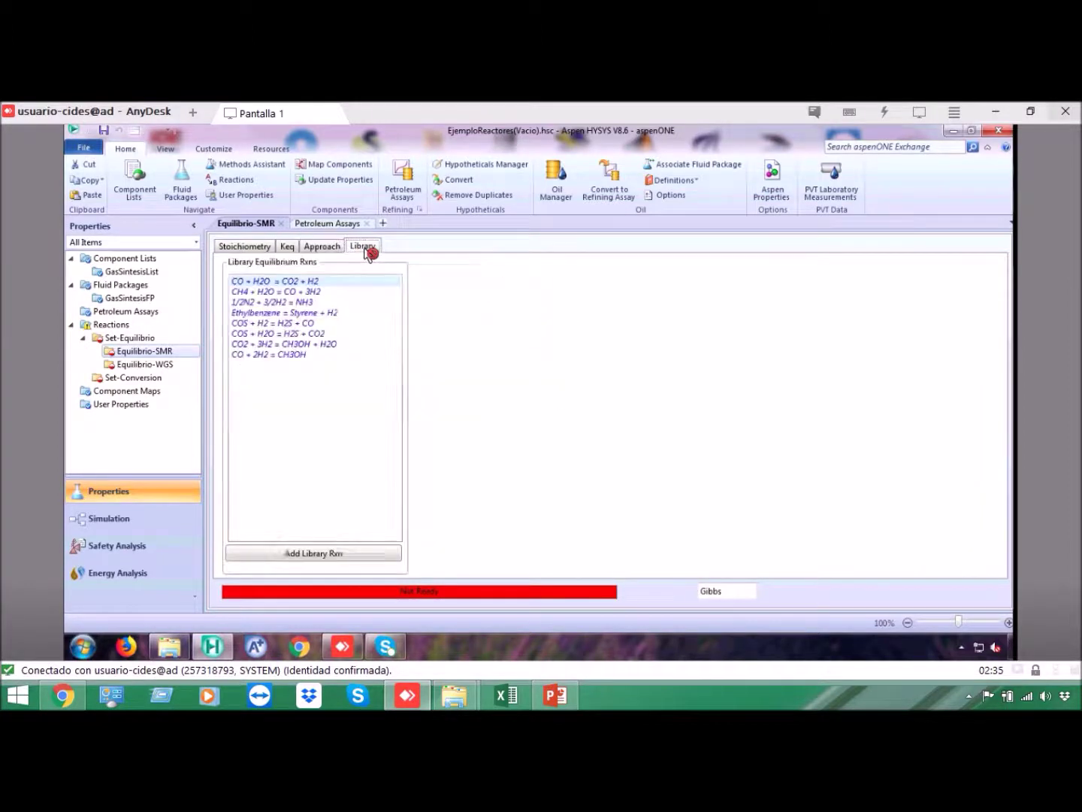
pyautogui.click(323, 248)
pyautogui.click(287, 247)
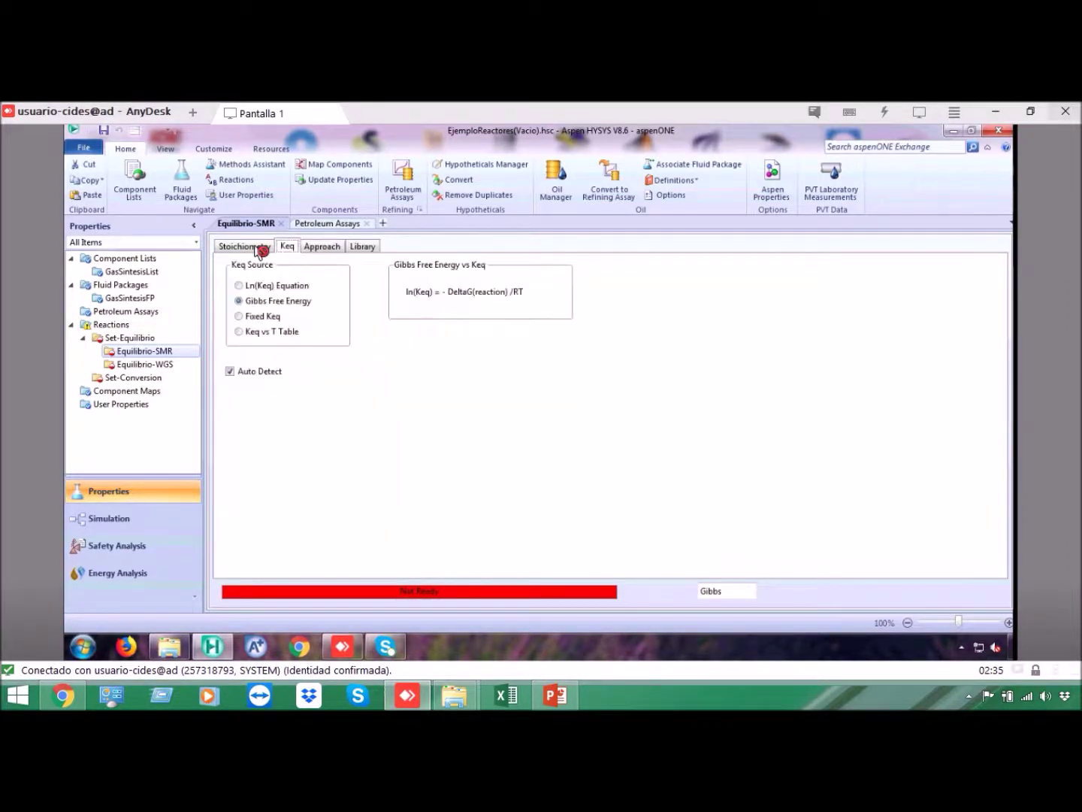
pyautogui.click(255, 247)
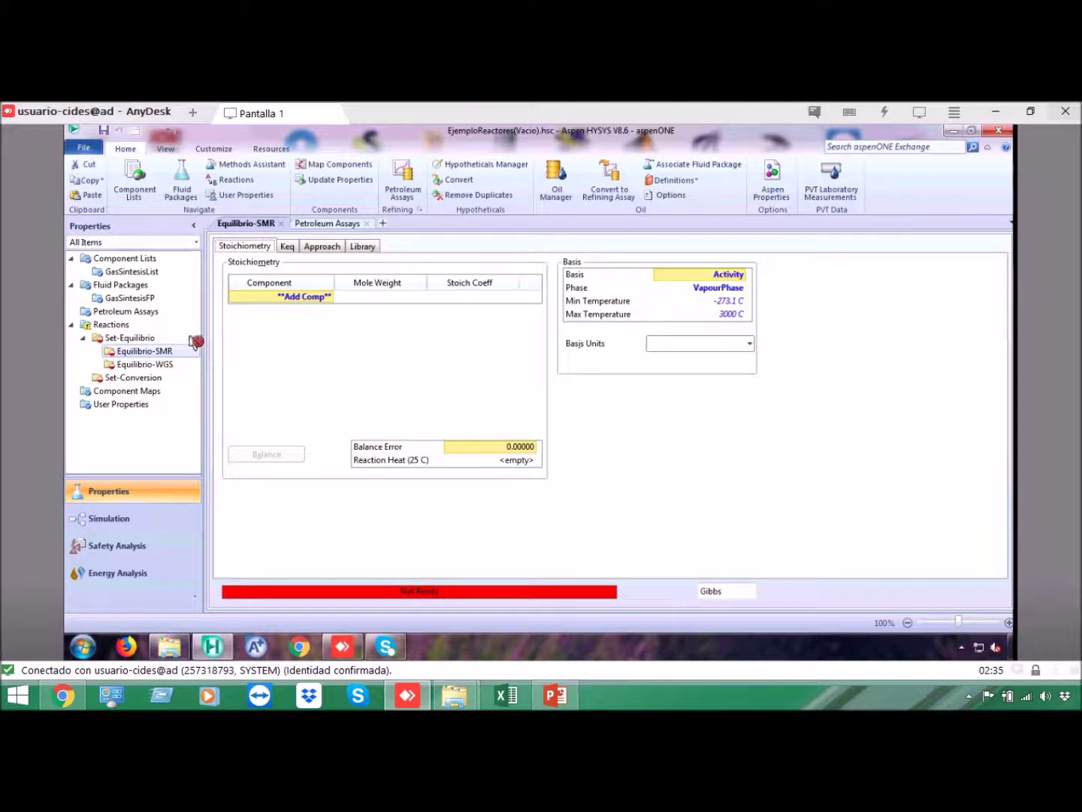
# Add Methane, H2O, CO and Hydrogen as components in the stoichiometry of Equilibrio-SMR.
pyautogui.click(330, 297)
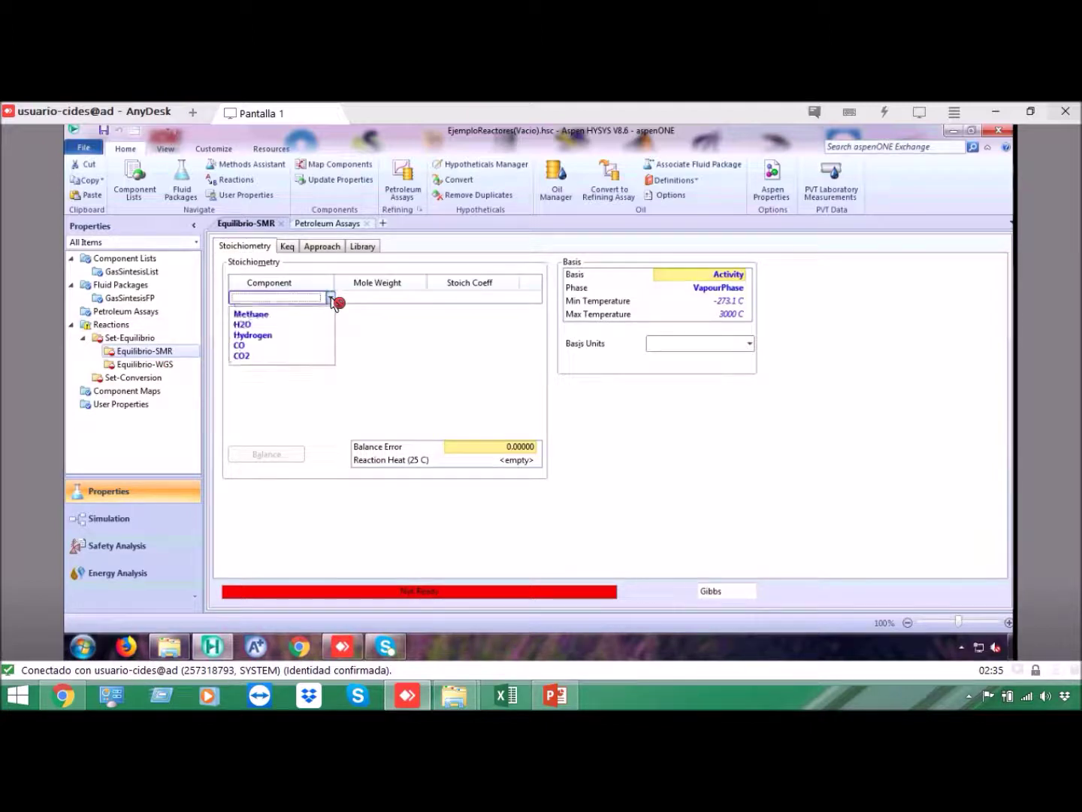
pyautogui.click(261, 315)
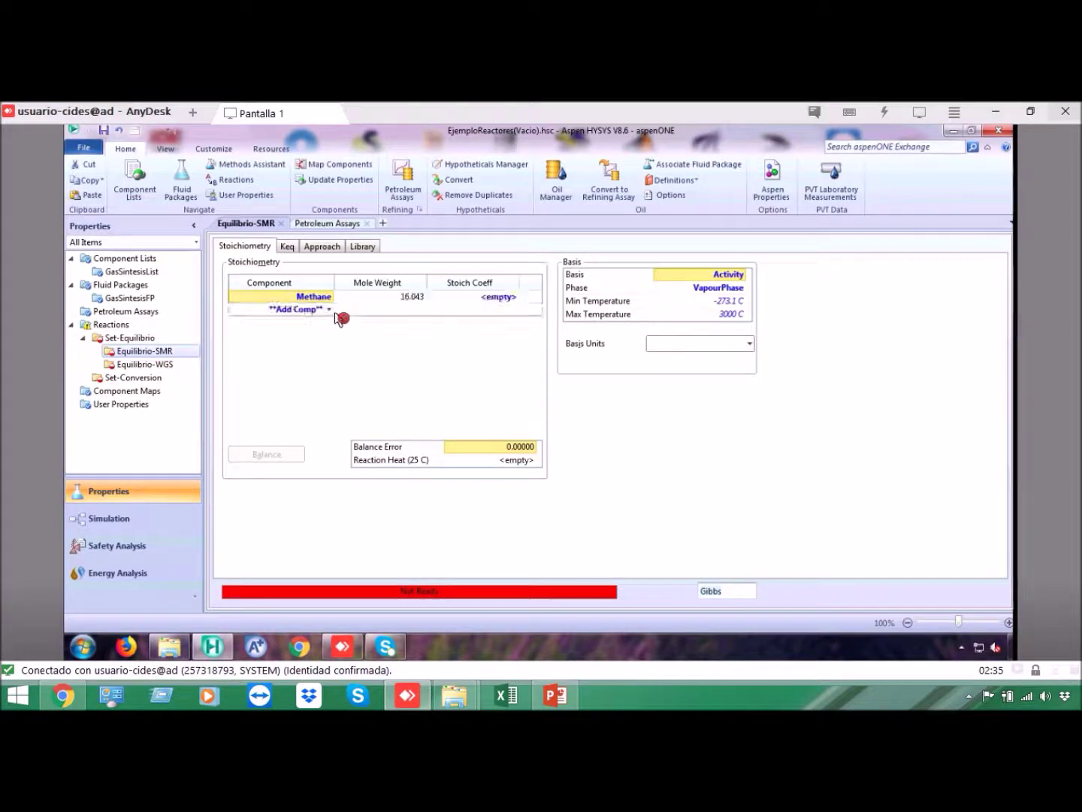
pyautogui.click(332, 310)
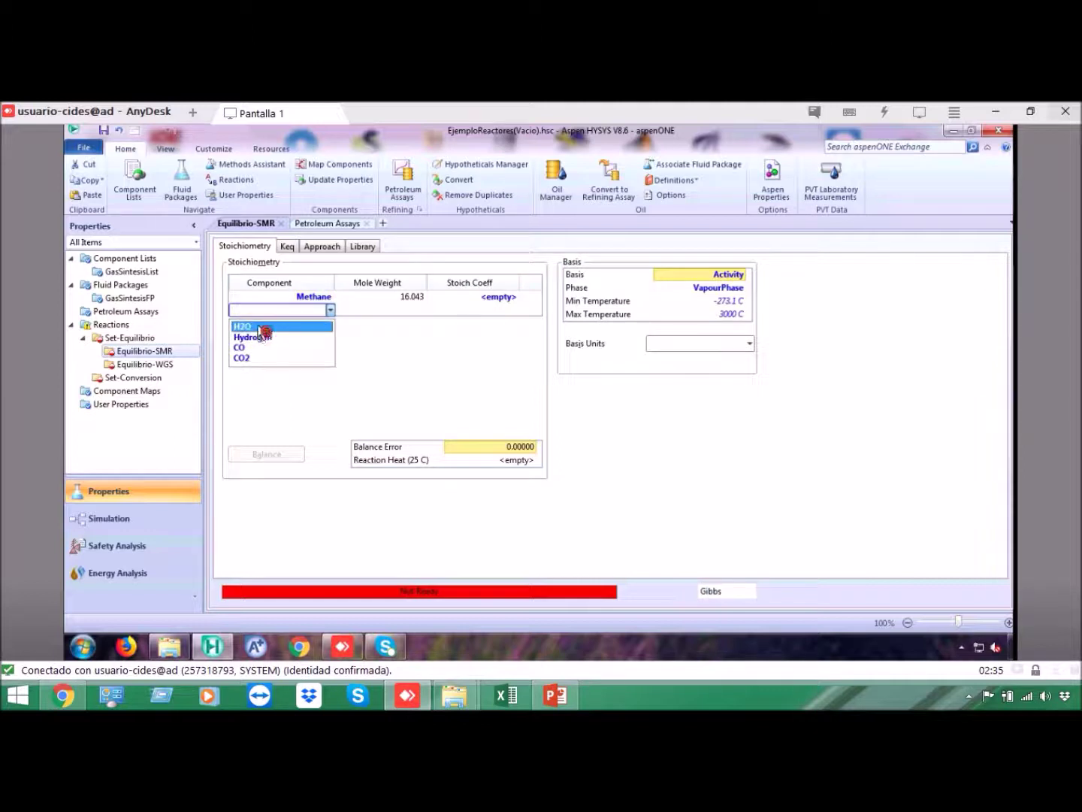
pyautogui.click(333, 326)
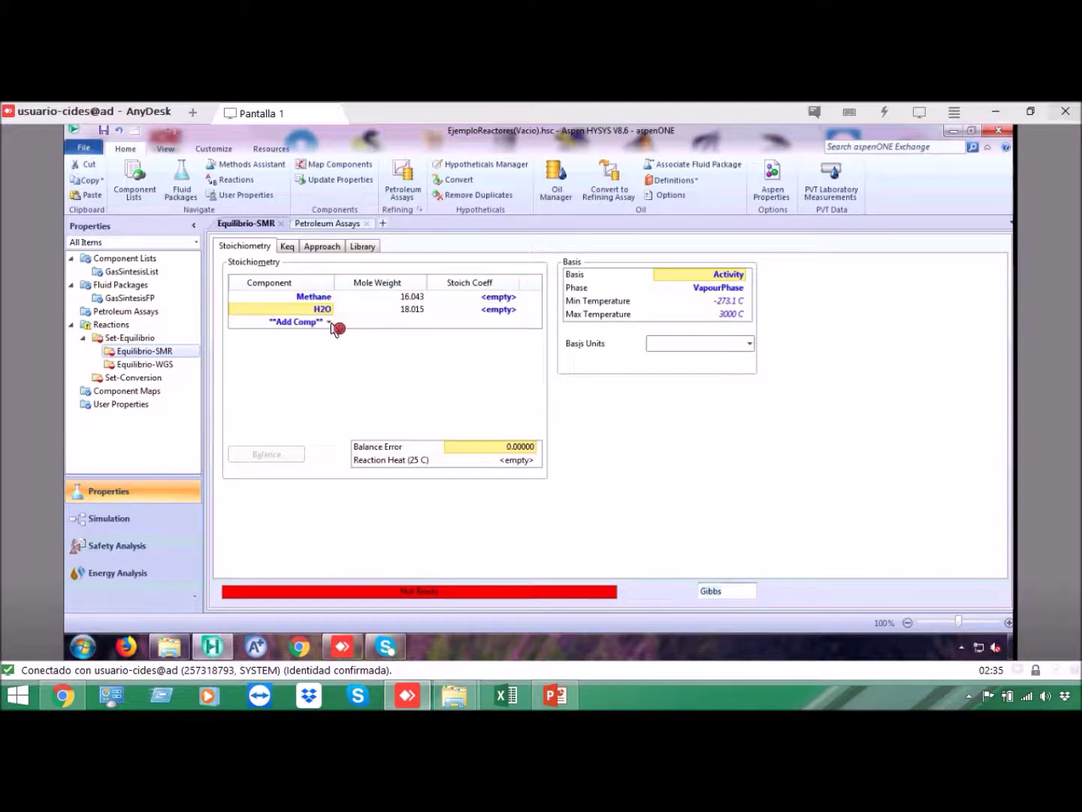
pyautogui.click(331, 322)
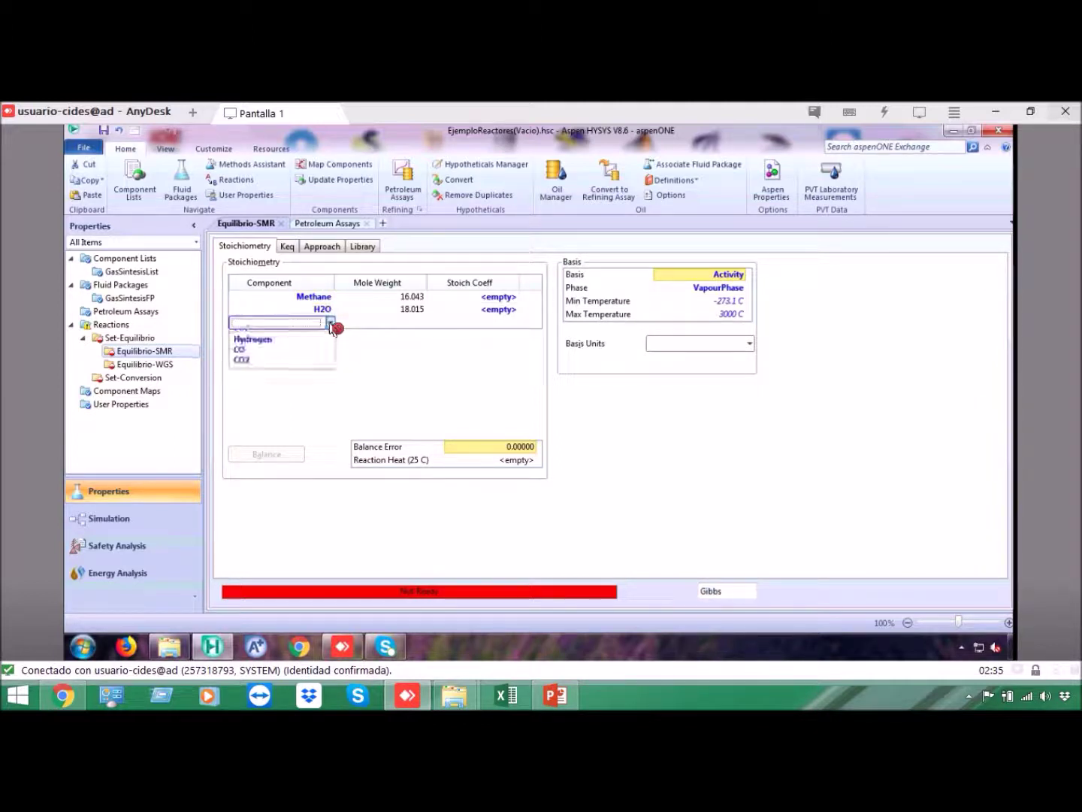
pyautogui.click(258, 350)
pyautogui.click(330, 335)
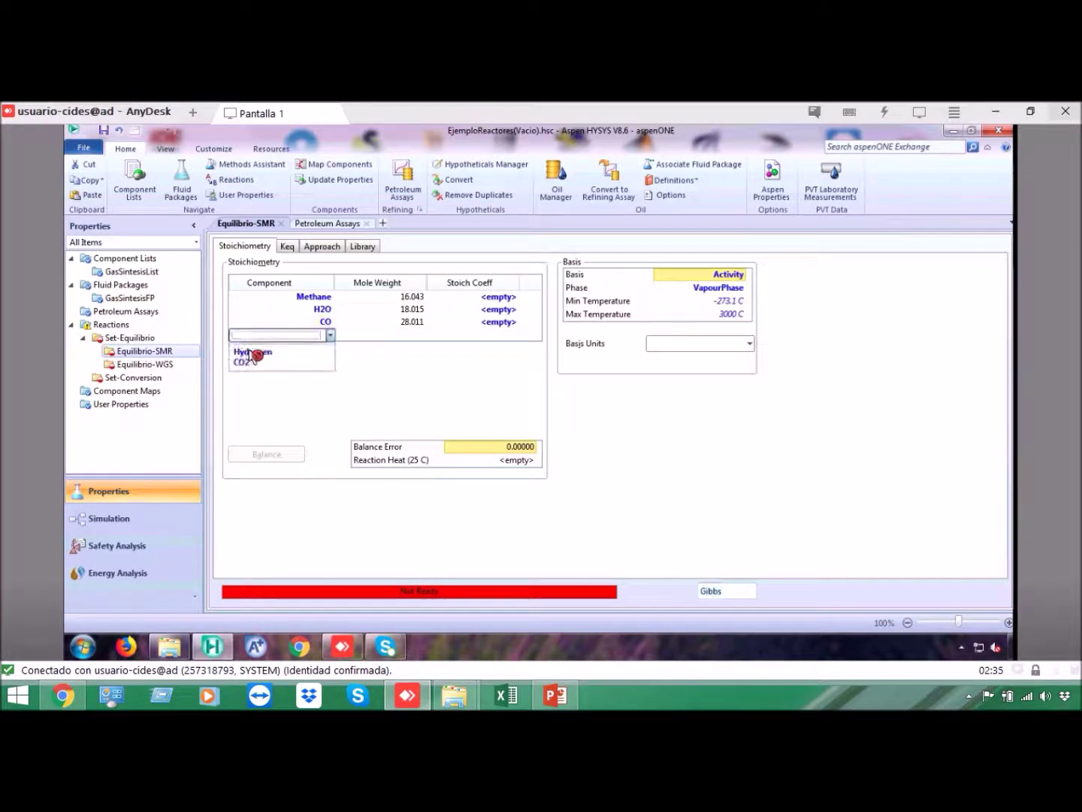
pyautogui.click(252, 351)
# Set the stoichiometric coefficients of the reactants Methane and H2O in Equilibrio-SMR to -1 each.
pyautogui.click(416, 298)
pyautogui.press('Down')
pyautogui.press('Down')
pyautogui.press('Down')
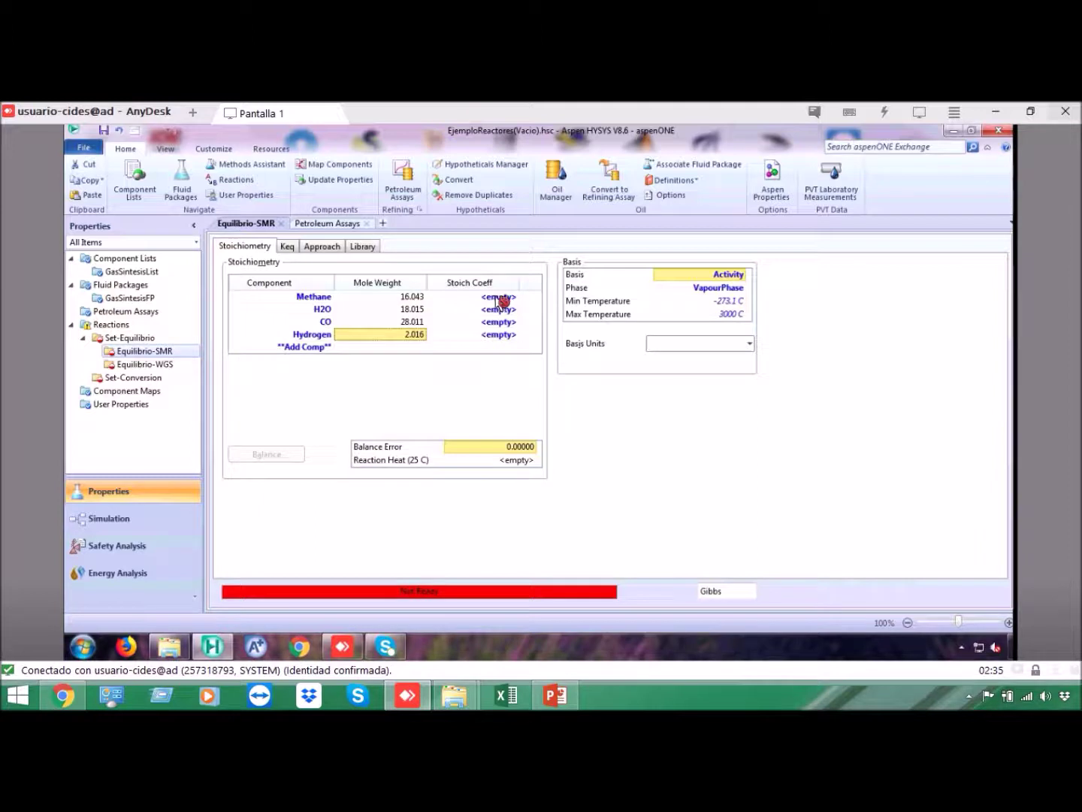
pyautogui.click(501, 300)
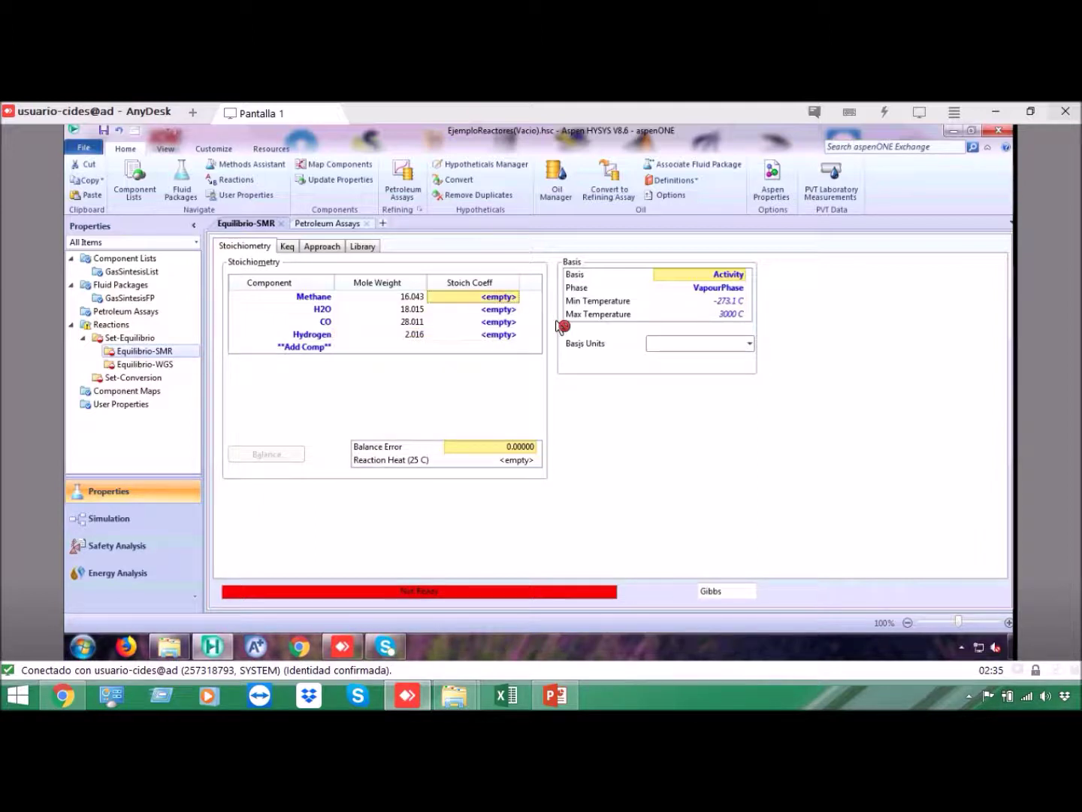
pyautogui.write('-1')
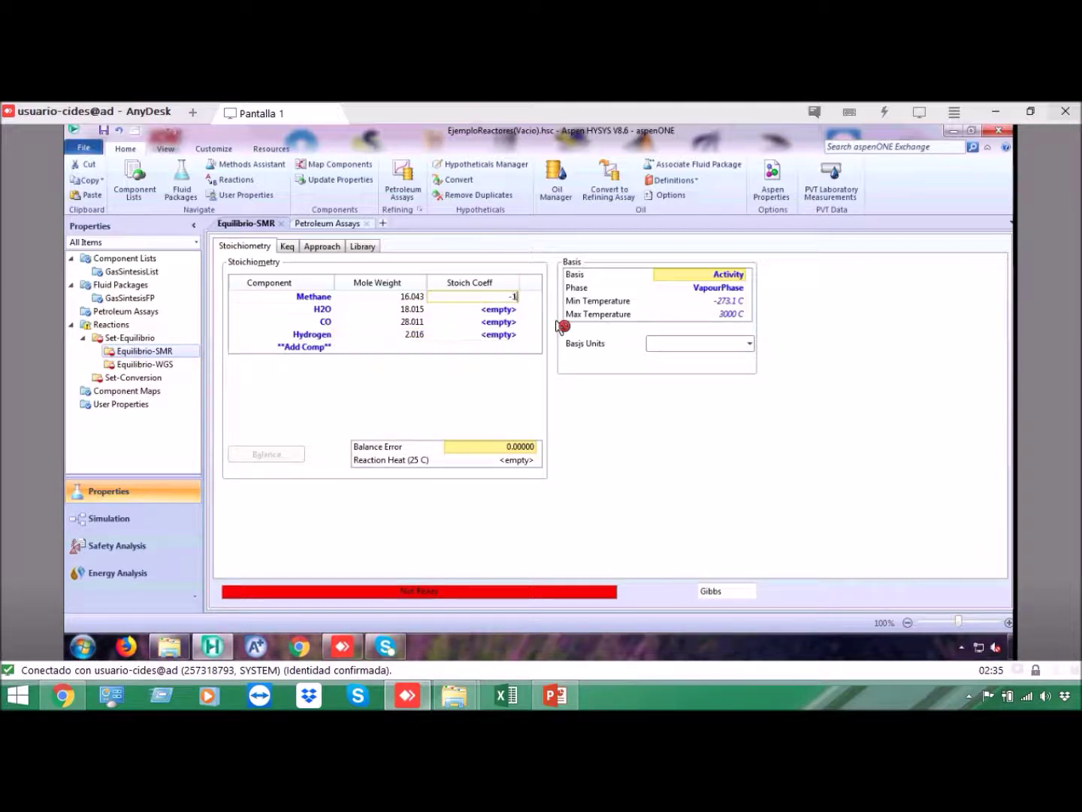
pyautogui.press('Return')
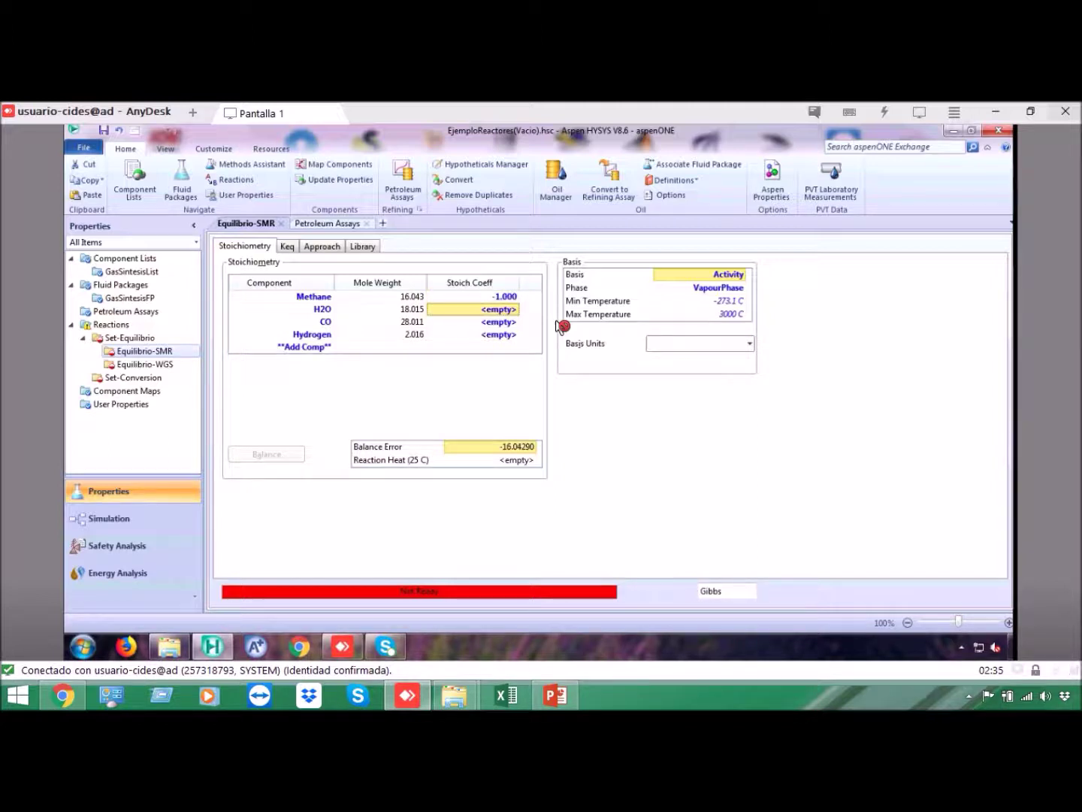
pyautogui.write('-1')
pyautogui.press('Return')
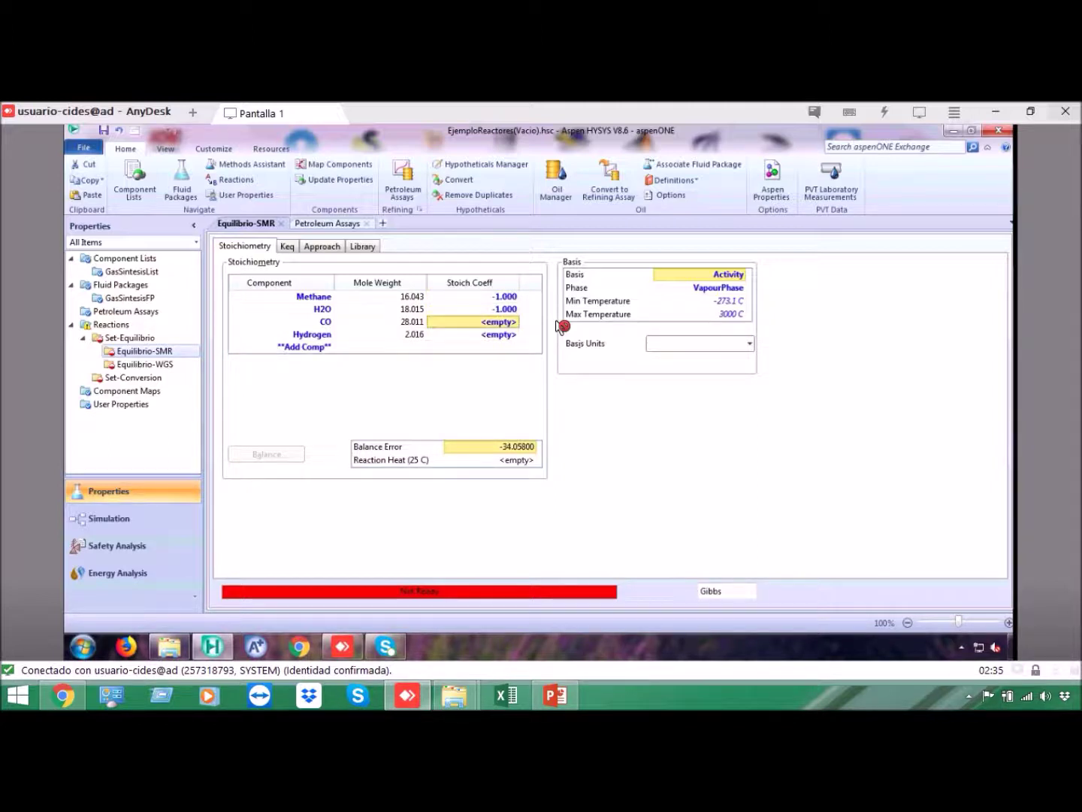
# Set the stoichiometric coefficients of the products to 1 for CO and 3 for Hydrogen.
pyautogui.write('1')
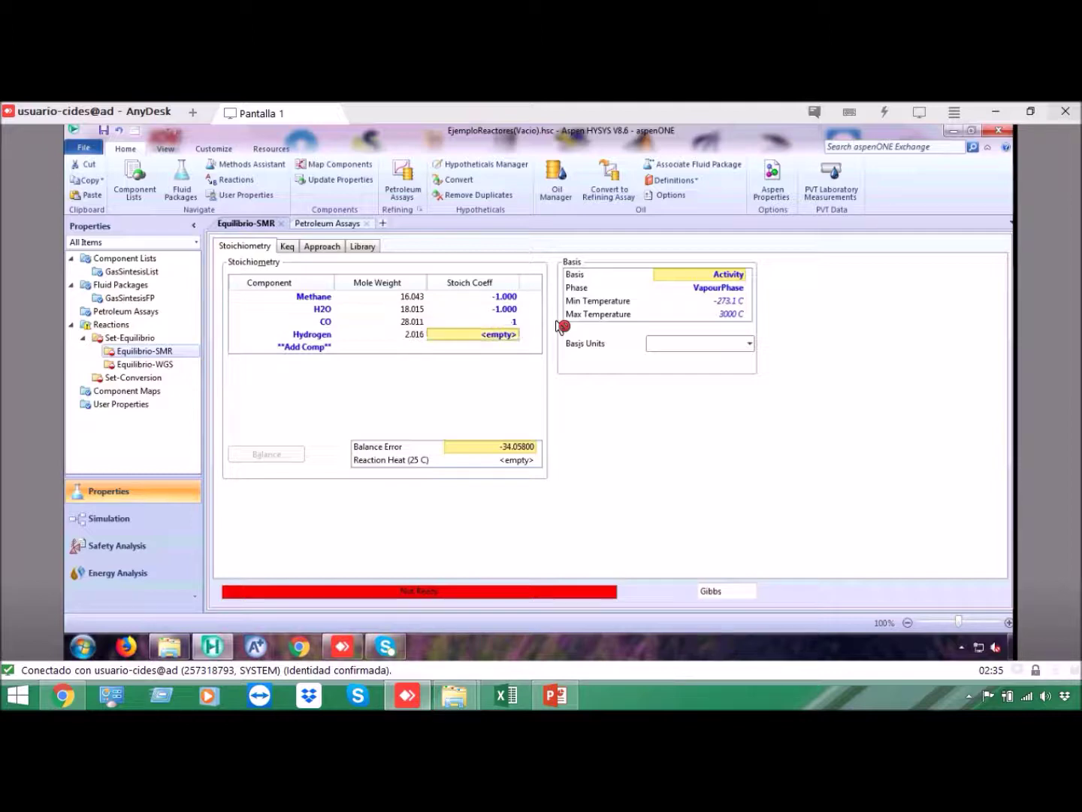
pyautogui.press('Return')
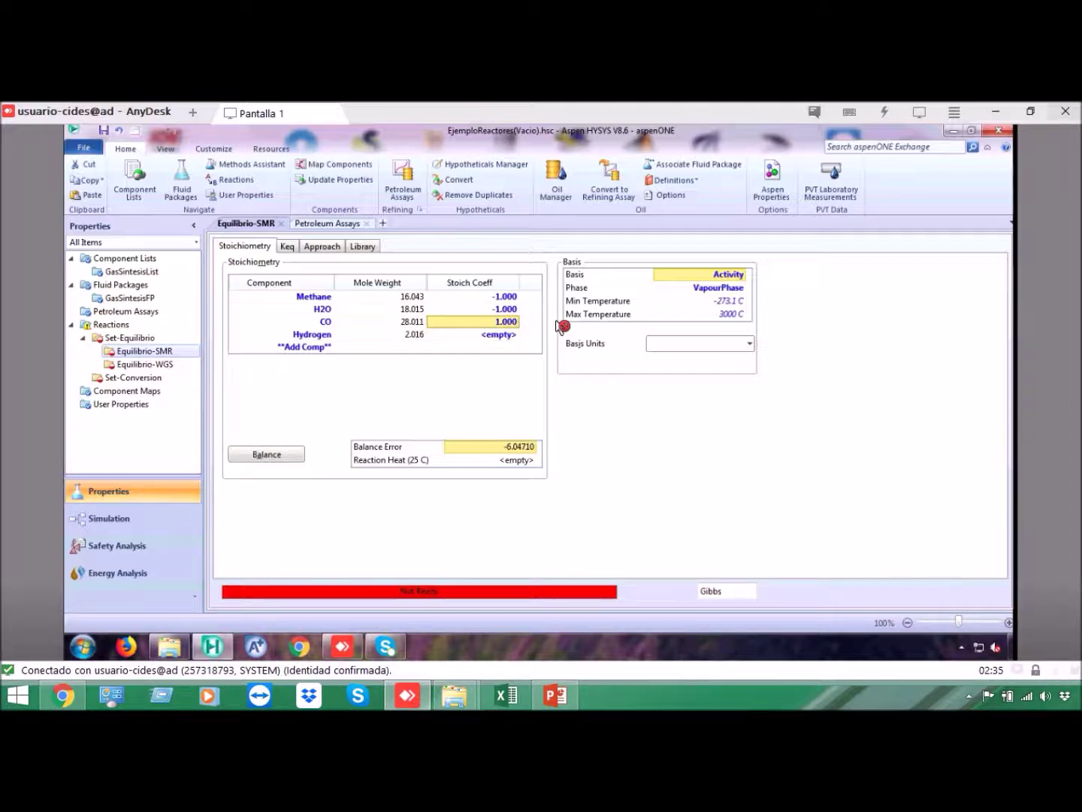
pyautogui.press('Down')
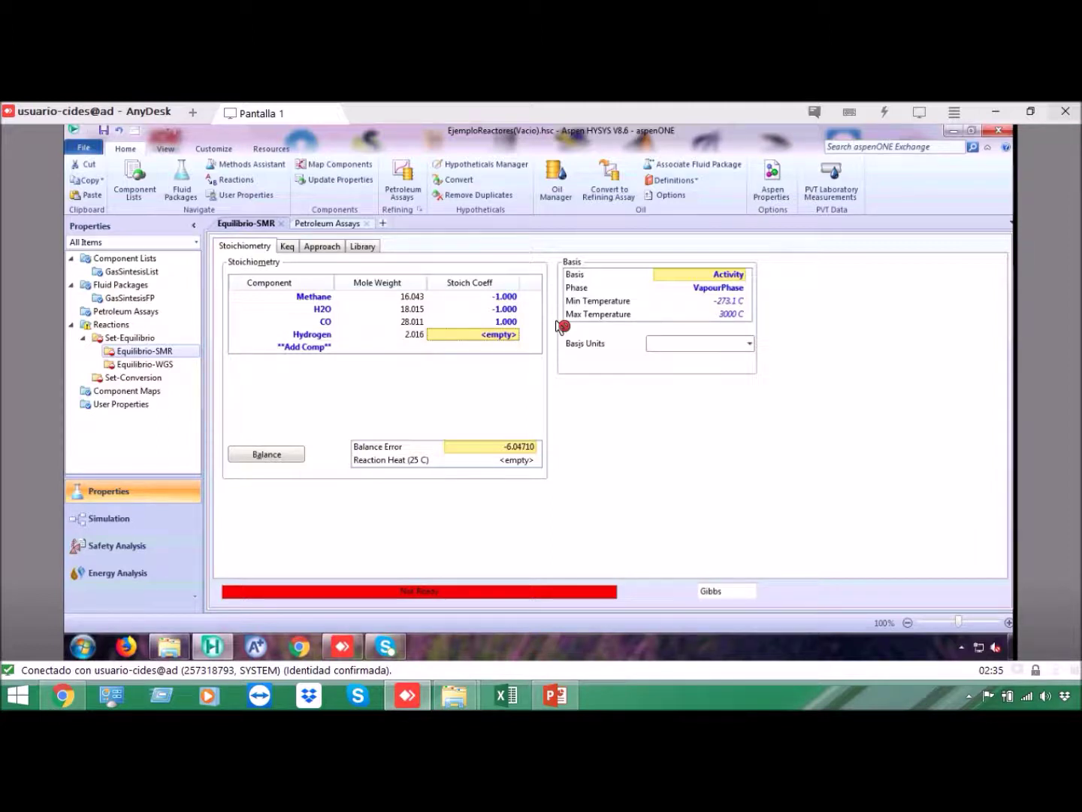
pyautogui.write('3')
pyautogui.press('Return')
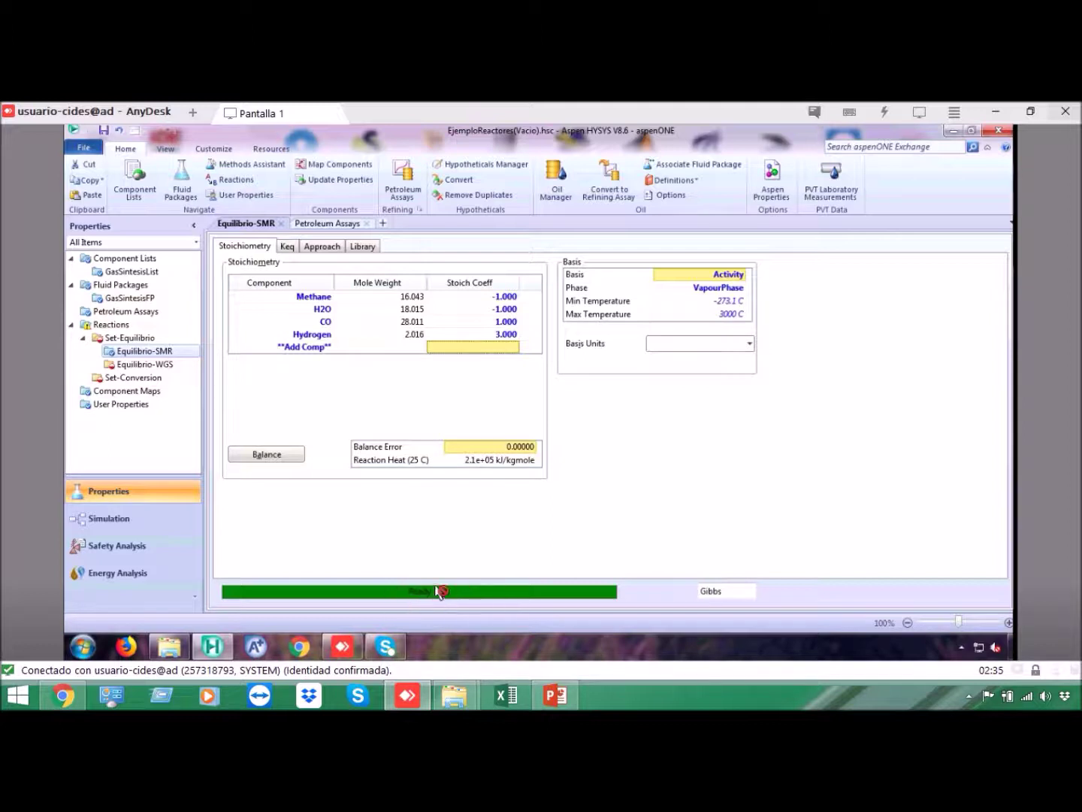
# Clear the Hydrogen coefficient and have the Balance function calculate it.
pyautogui.click(509, 333)
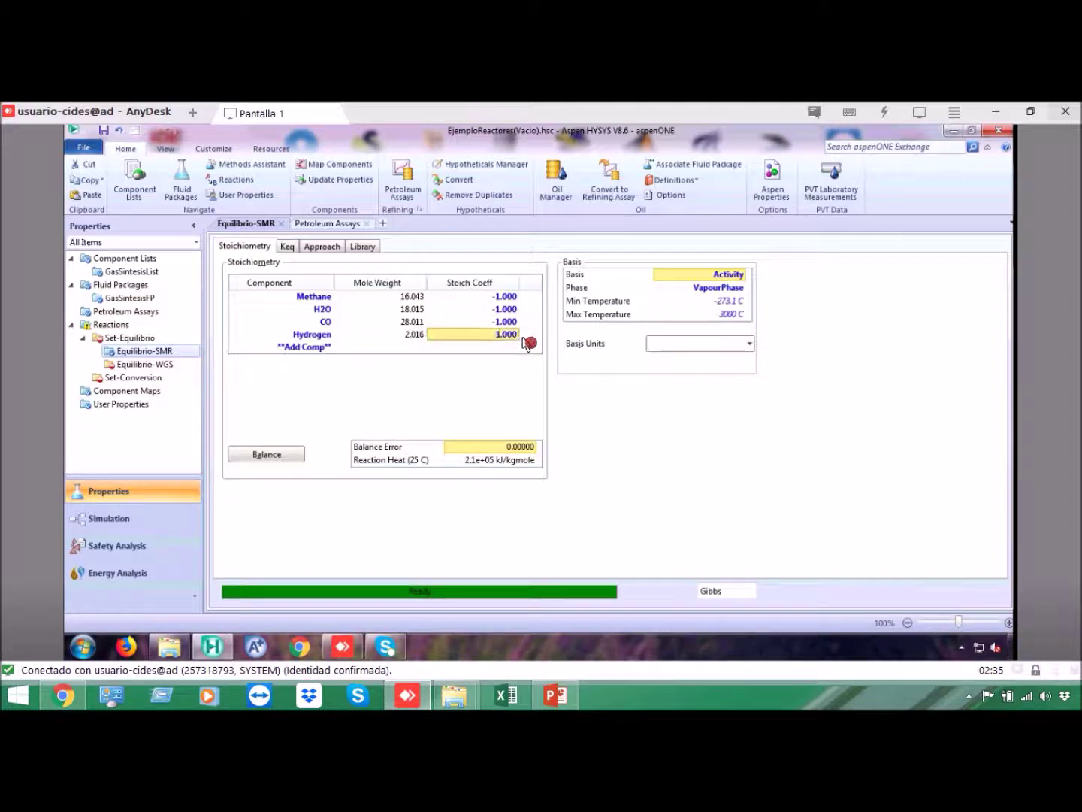
pyautogui.press('Delete')
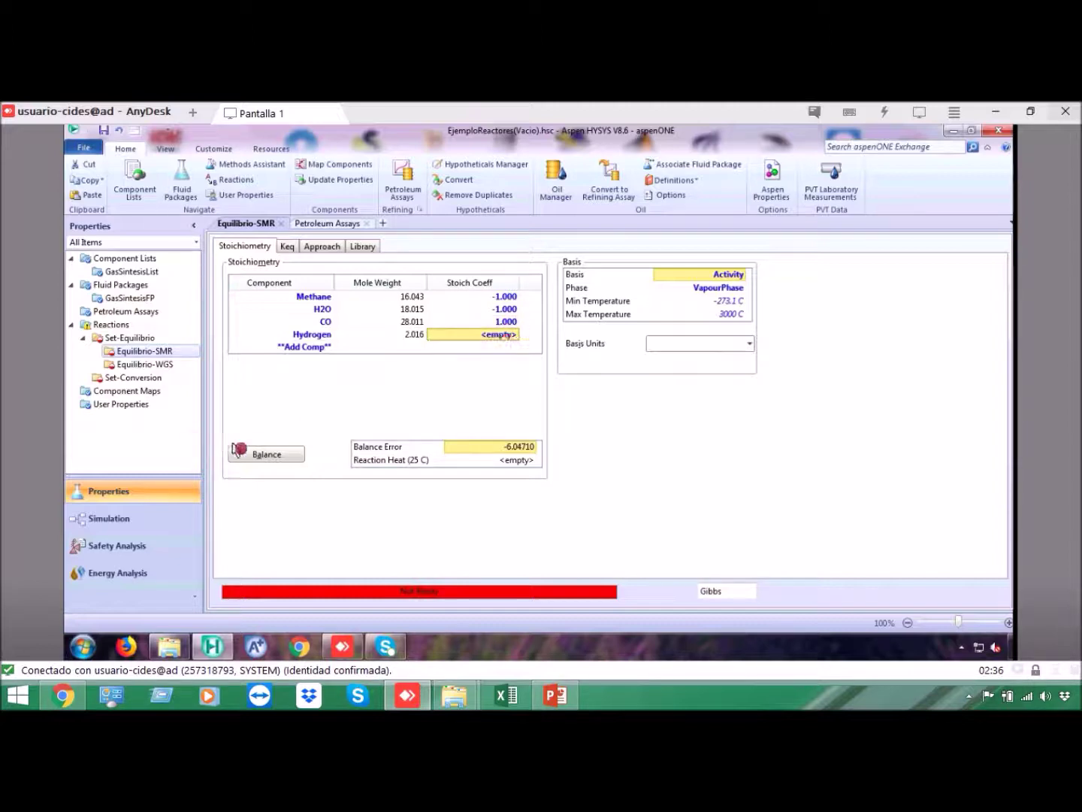
pyautogui.click(271, 457)
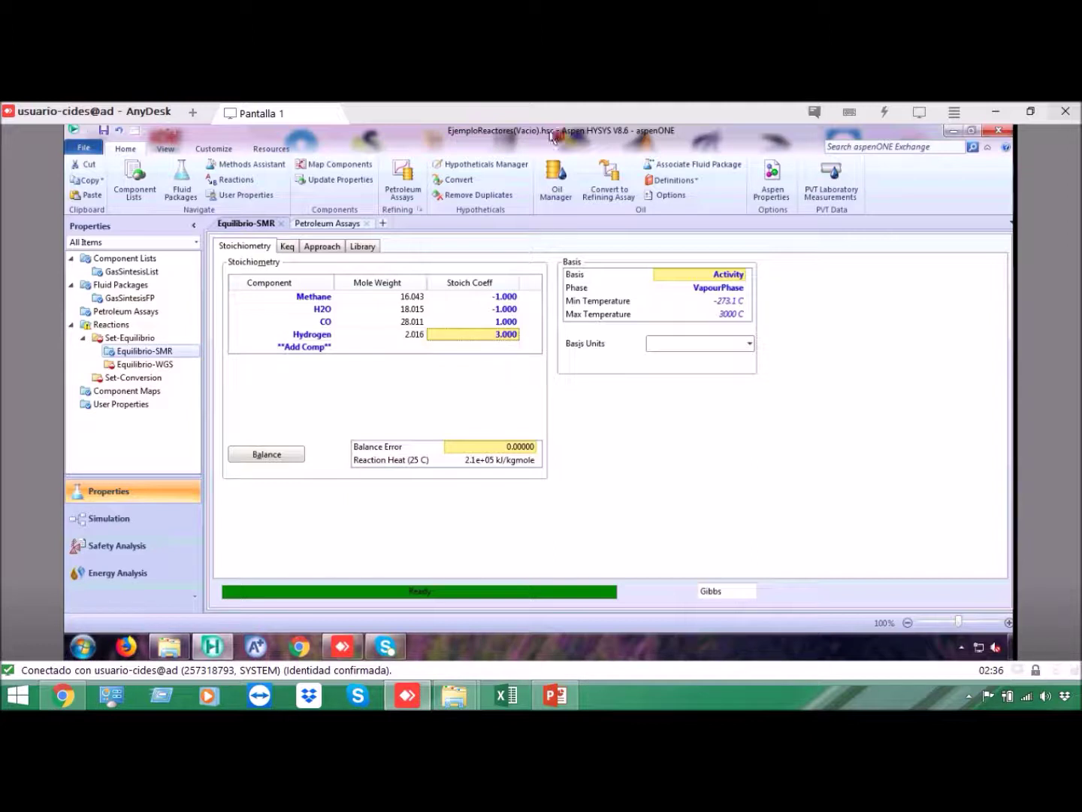
# Select VapourPhase as the phase in the basis of Equilibrio-SMR.
pyautogui.click(744, 291)
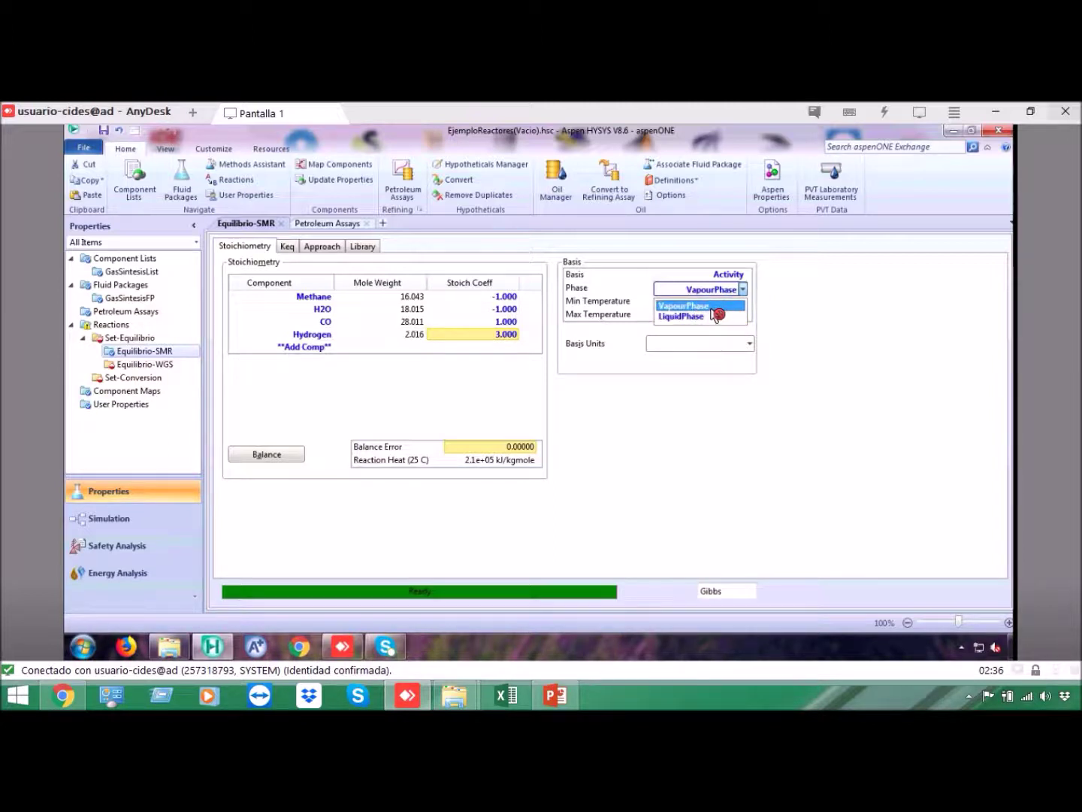
pyautogui.click(713, 308)
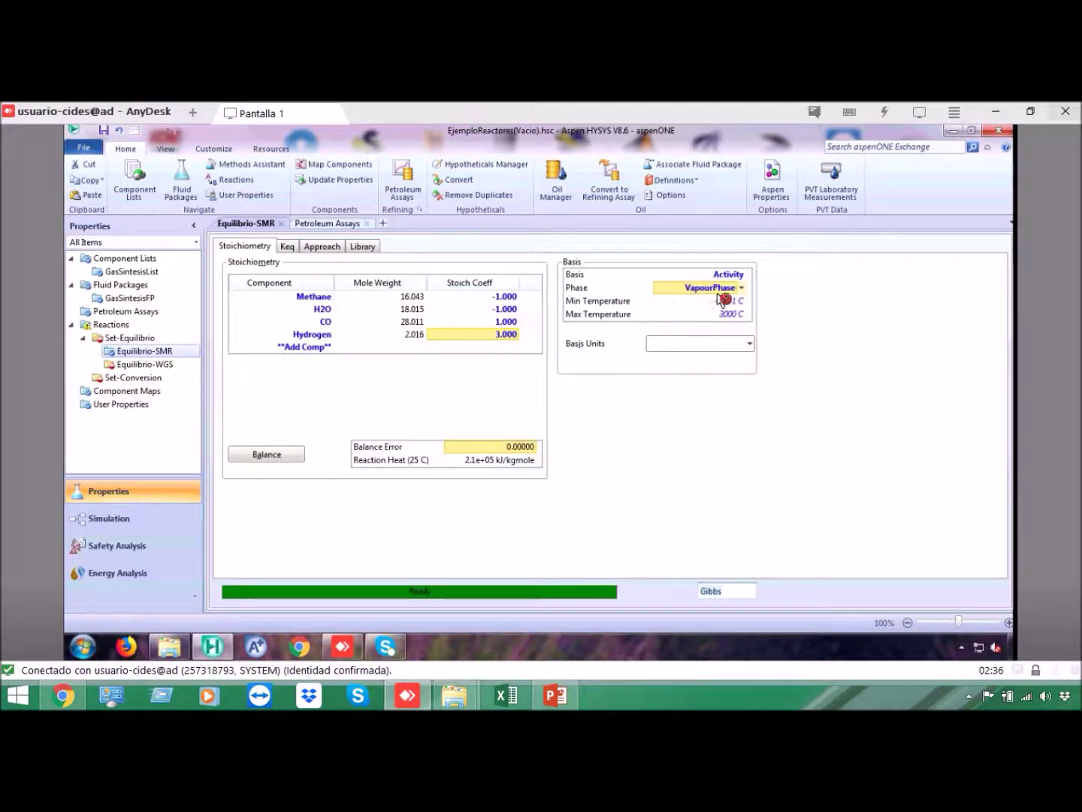
pyautogui.click(312, 300)
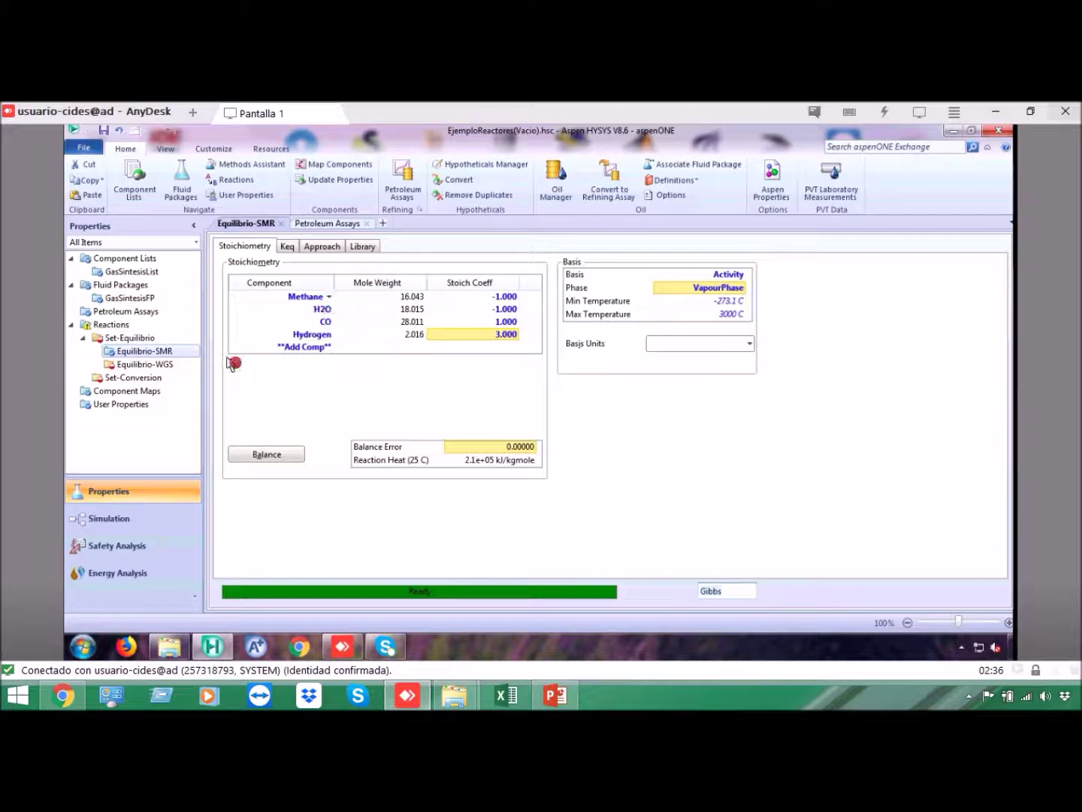
pyautogui.click(247, 250)
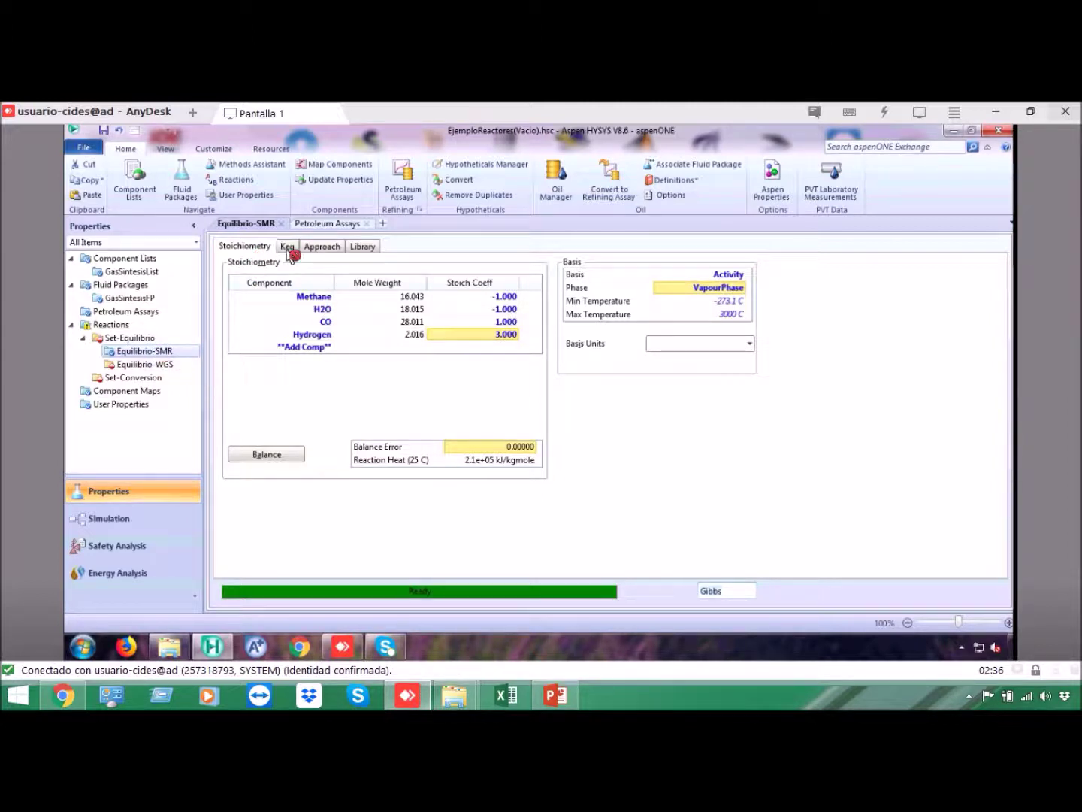
# Examine the inputs required by each Keq source of Equilibrio-SMR: Ln(Keq) Equation, Gibbs Free Energy, Fixed Keq and Keq vs T Table.
pyautogui.click(290, 249)
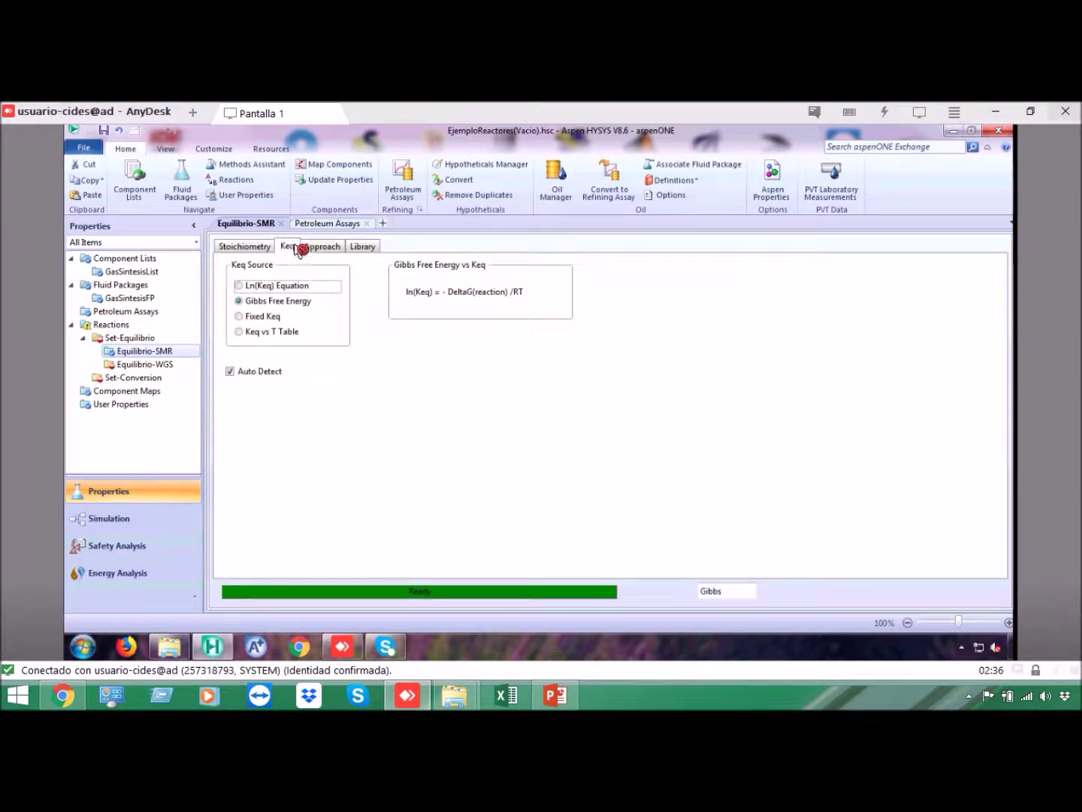
pyautogui.click(239, 286)
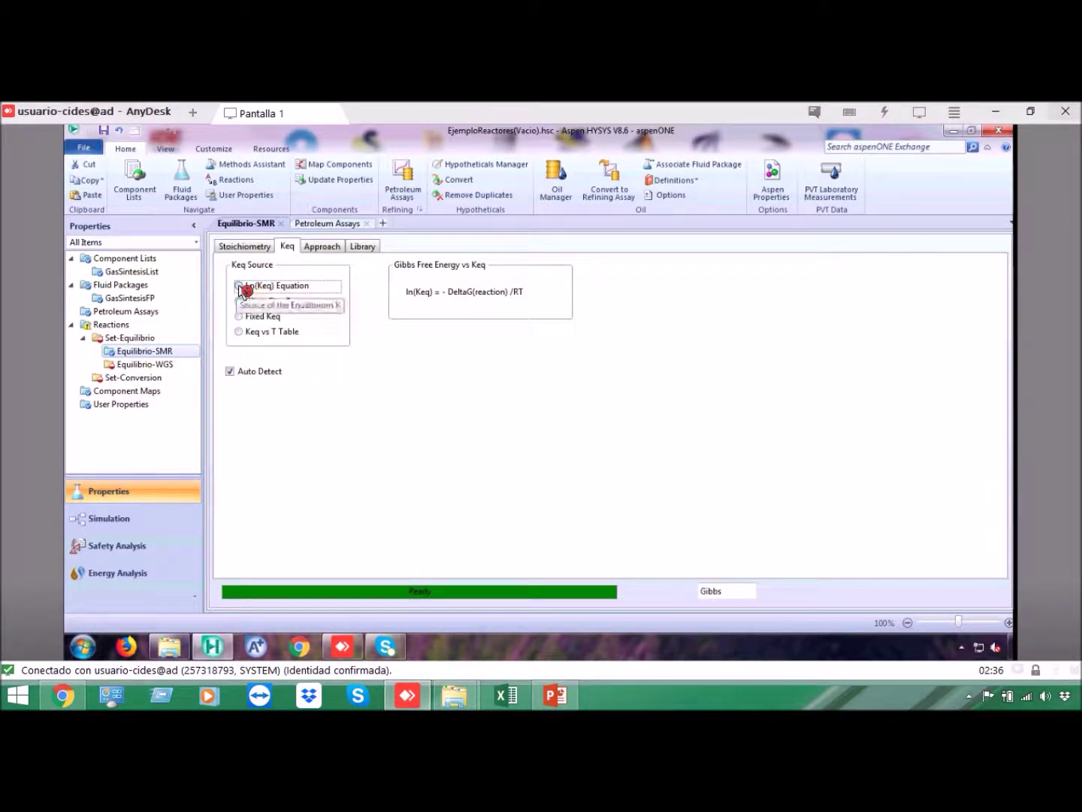
pyautogui.click(240, 301)
pyautogui.click(240, 316)
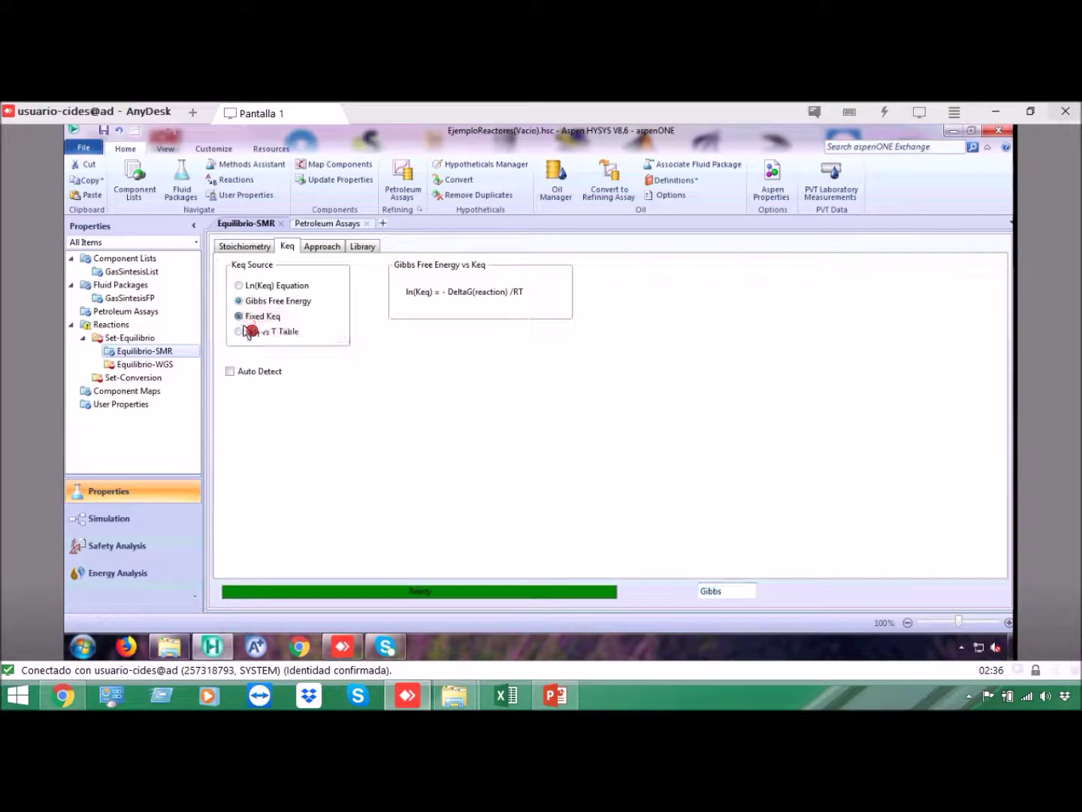
pyautogui.click(240, 332)
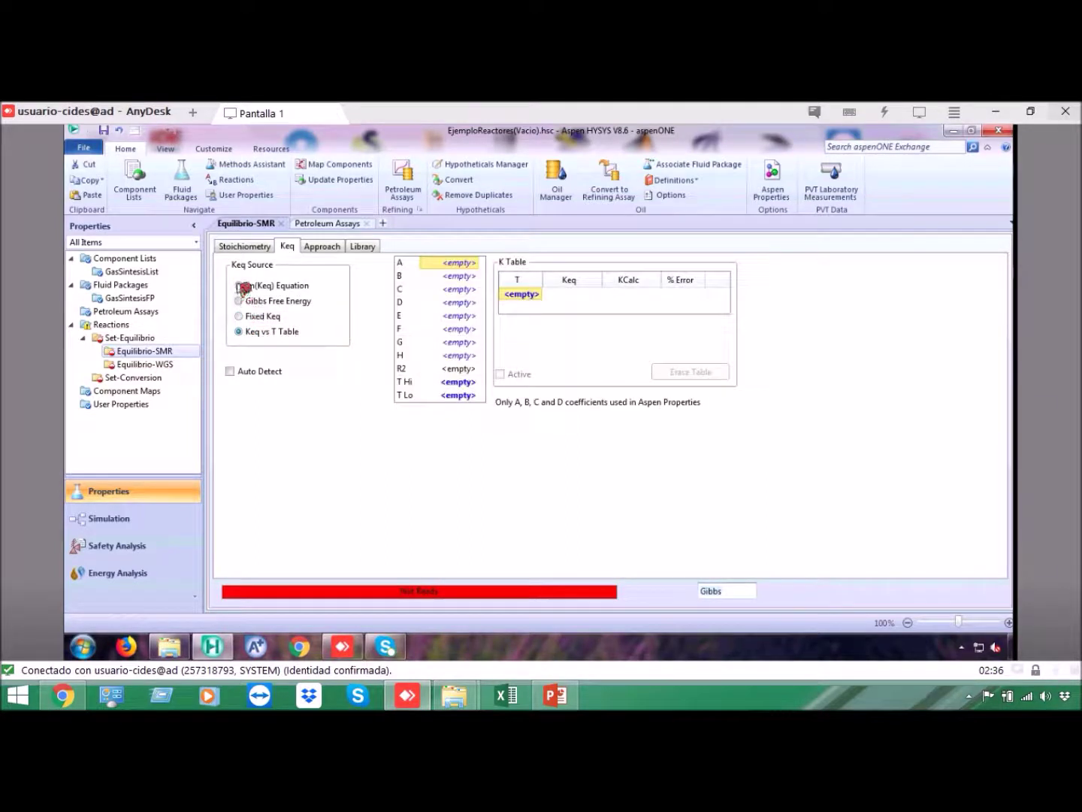
pyautogui.click(278, 288)
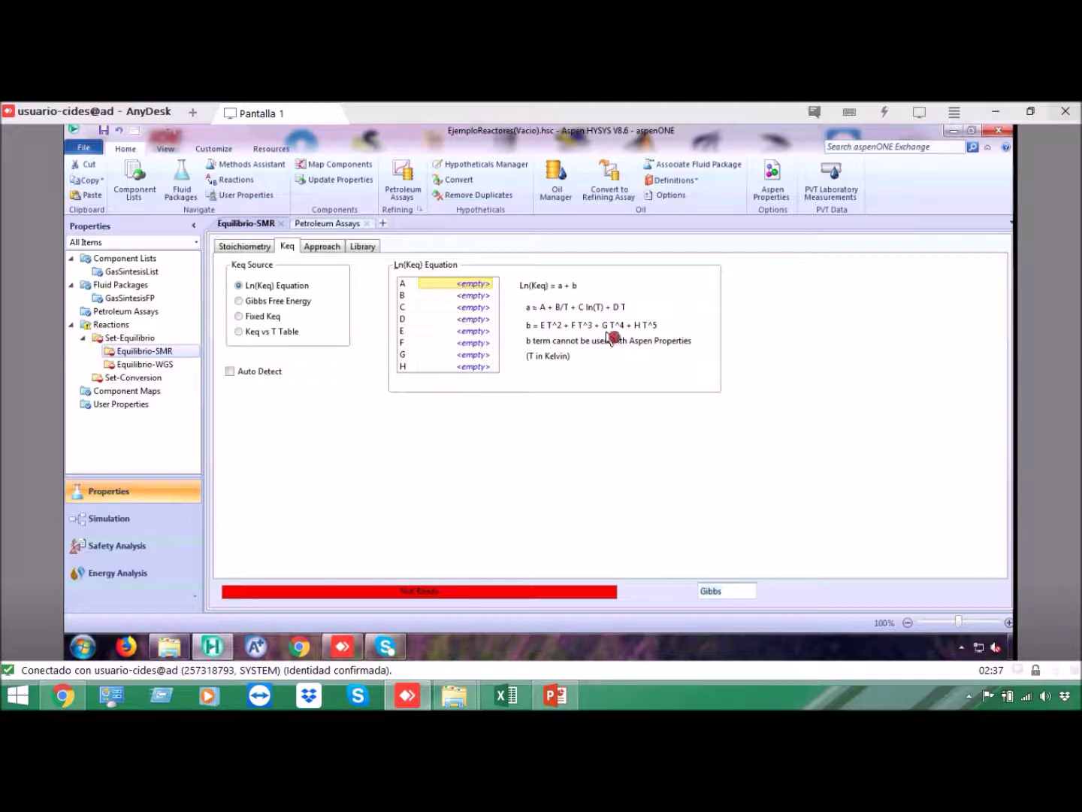
pyautogui.click(240, 301)
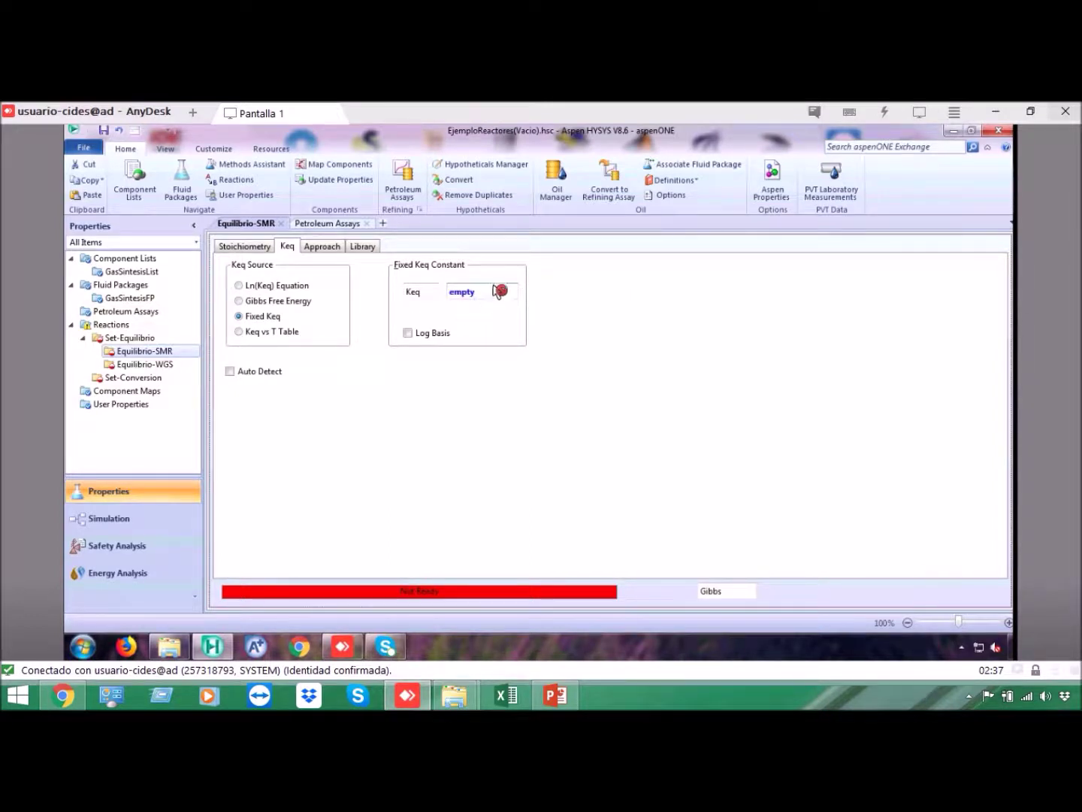
pyautogui.click(468, 297)
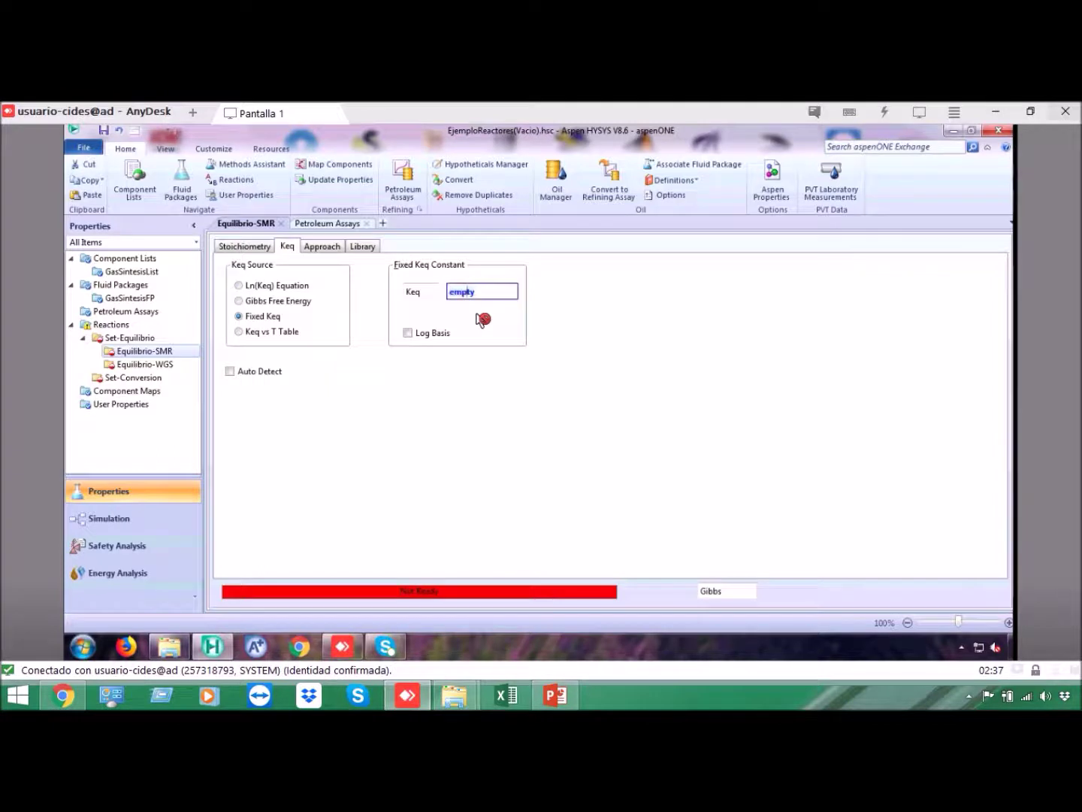
pyautogui.click(486, 314)
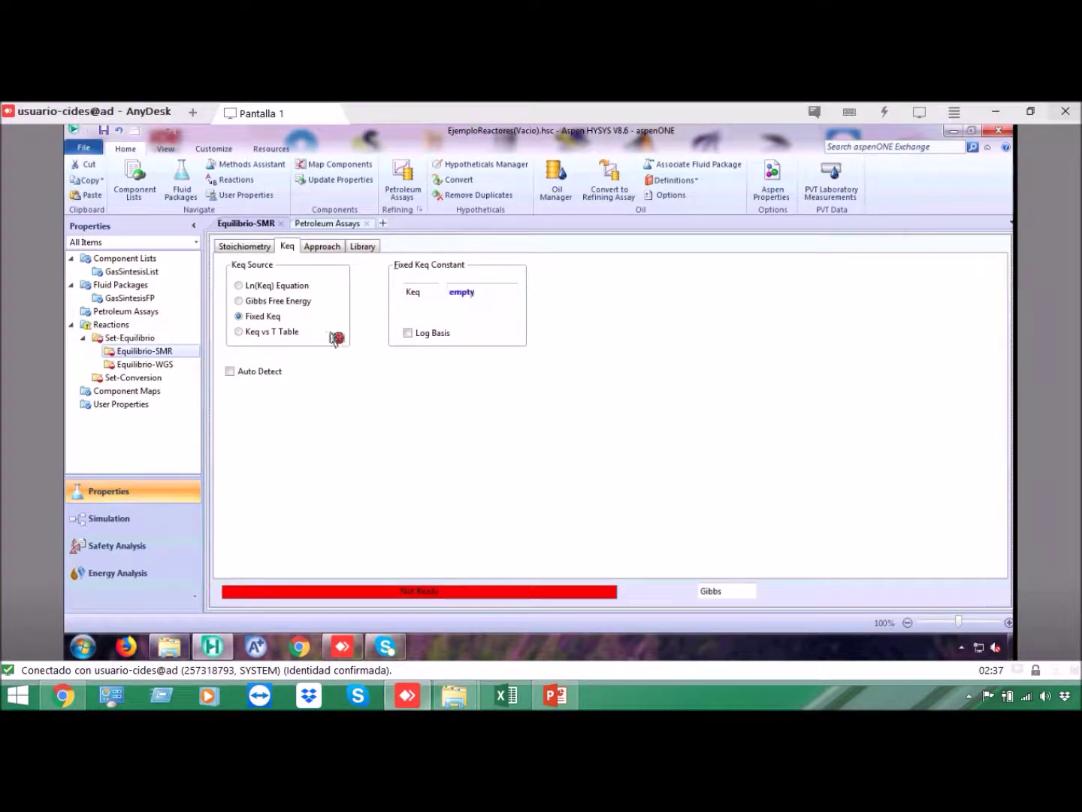
pyautogui.click(258, 335)
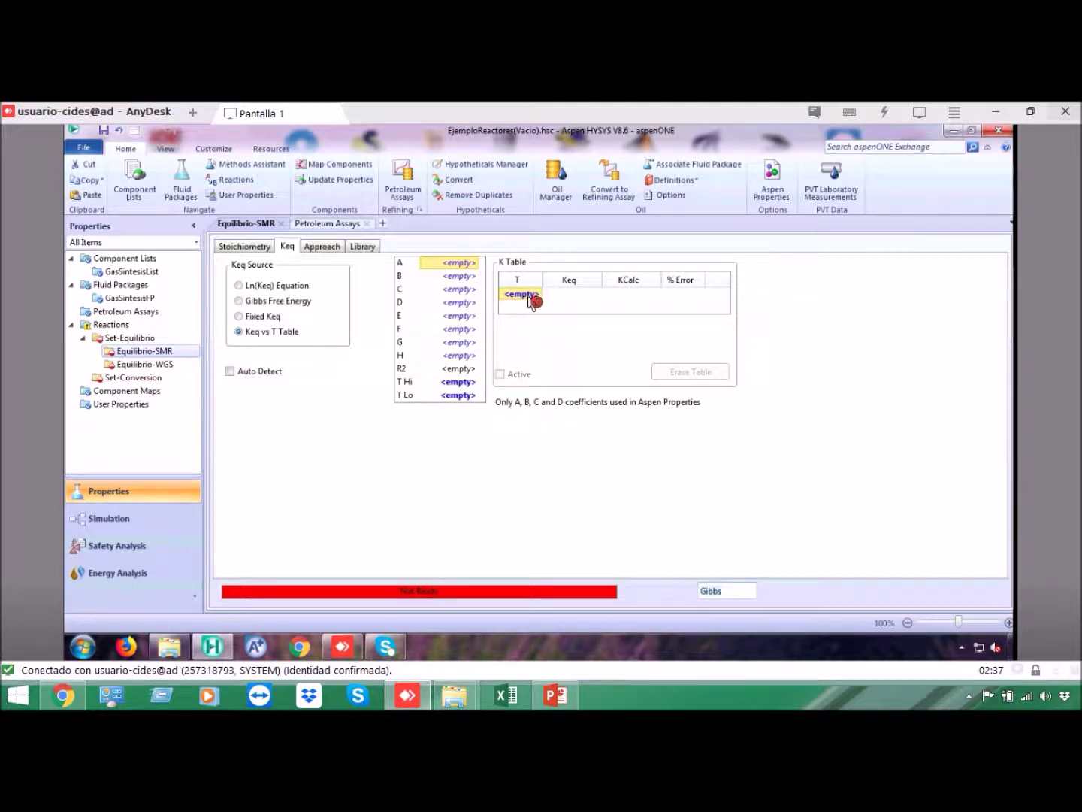
pyautogui.click(573, 291)
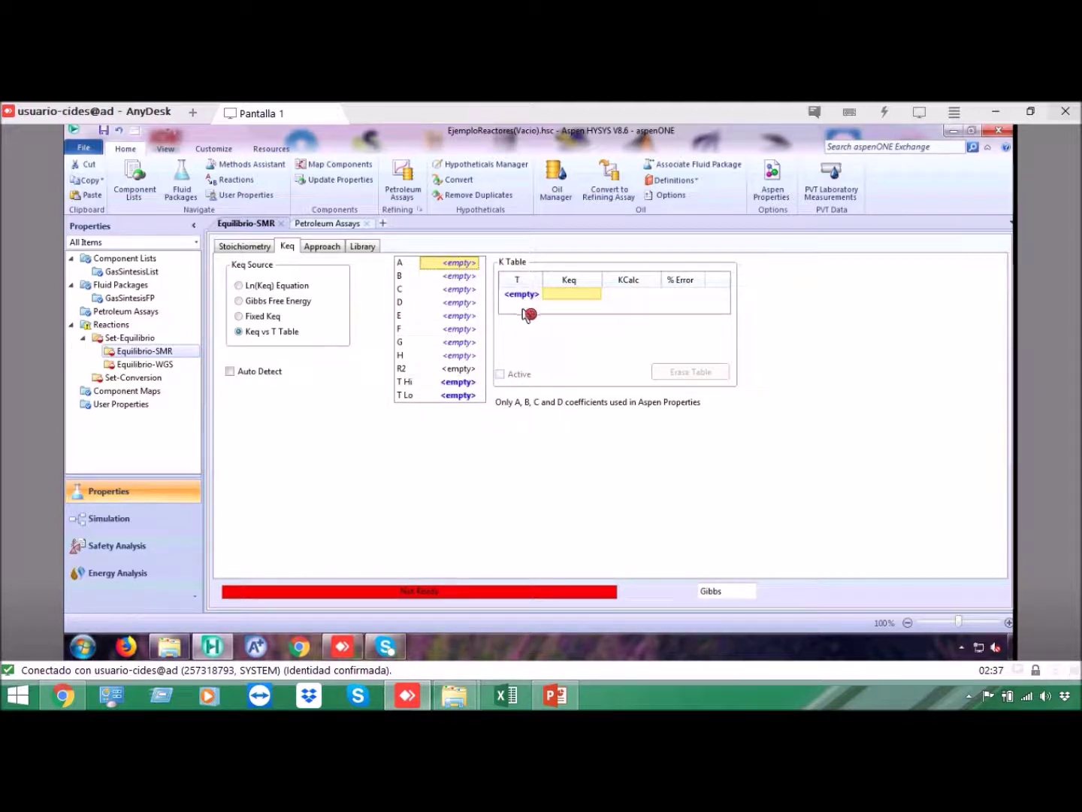
pyautogui.click(293, 285)
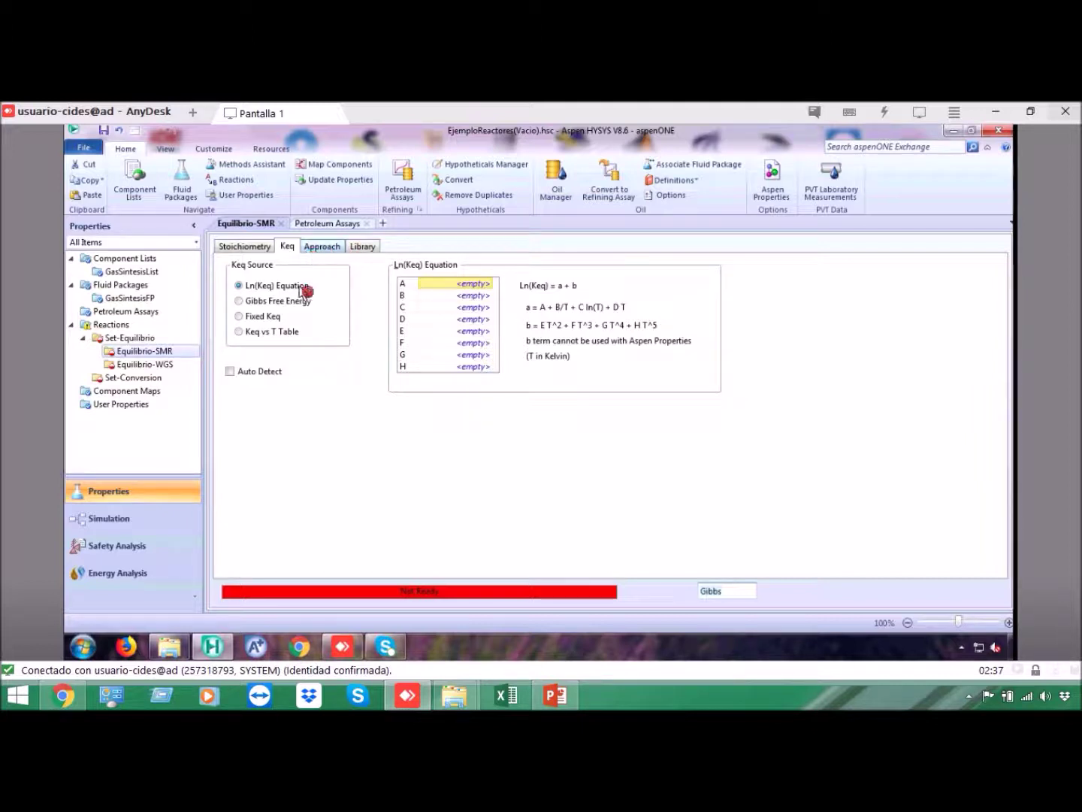
pyautogui.click(260, 335)
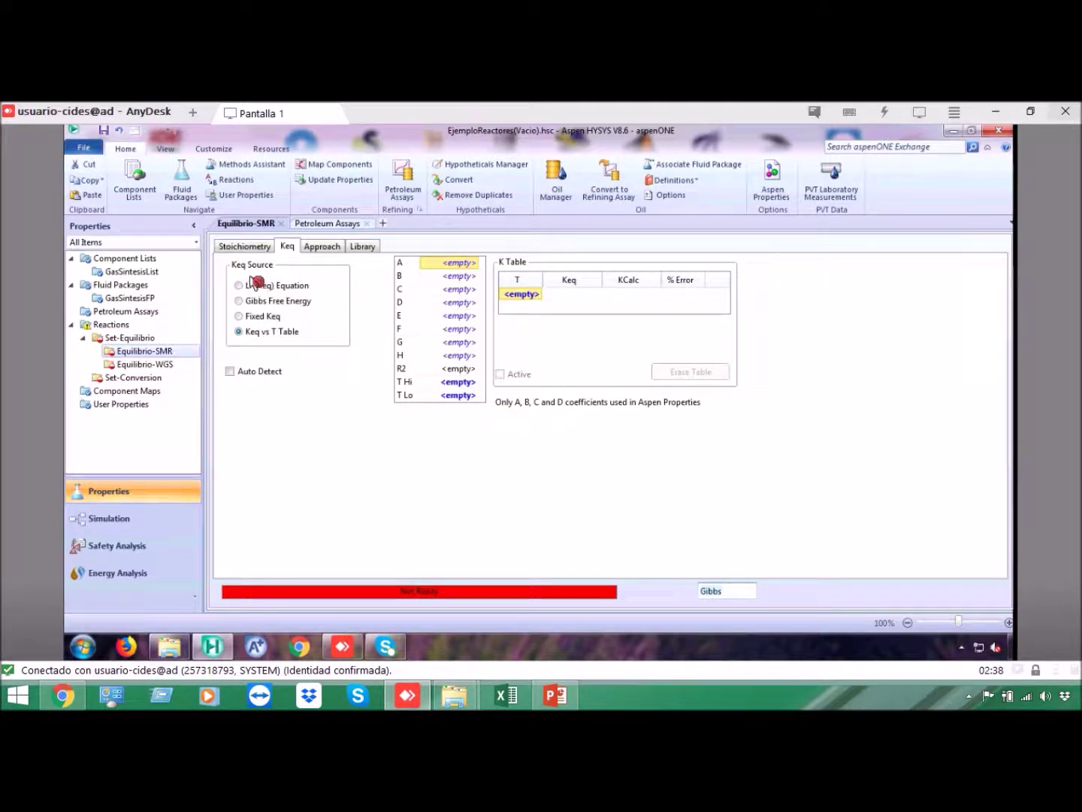
# Look through the library equilibrium reactions available for Equilibrio-SMR.
pyautogui.click(362, 248)
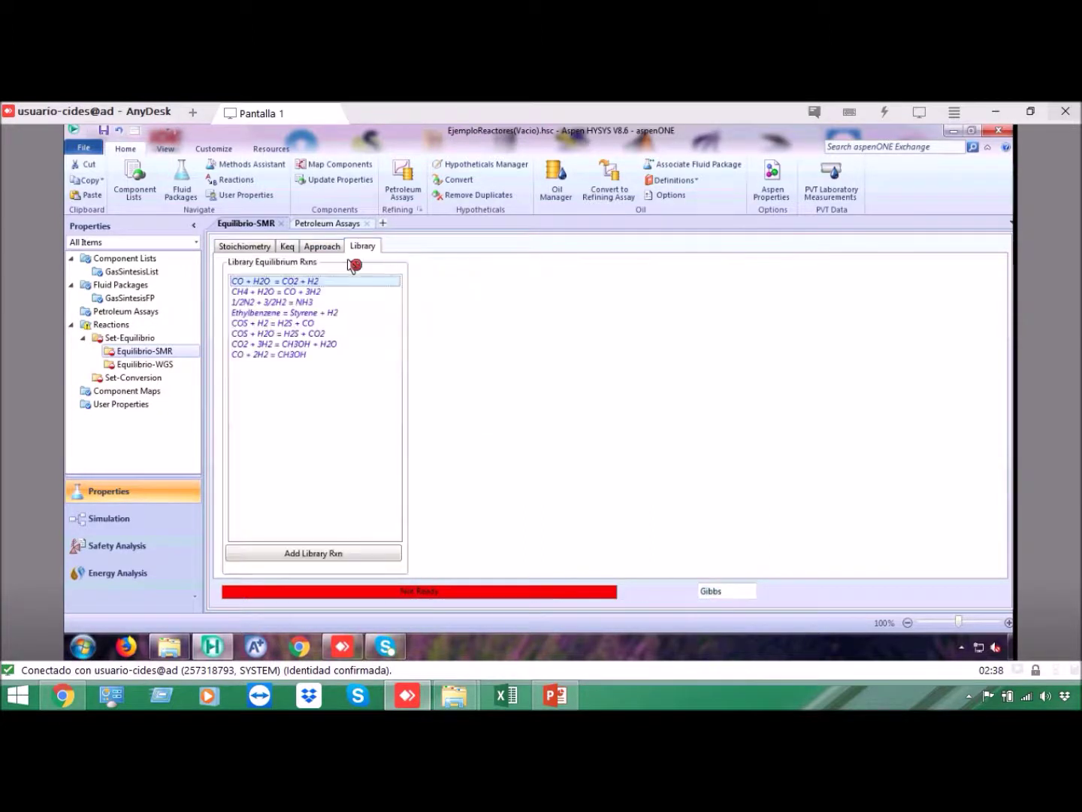
pyautogui.click(266, 292)
pyautogui.click(268, 302)
pyautogui.click(267, 313)
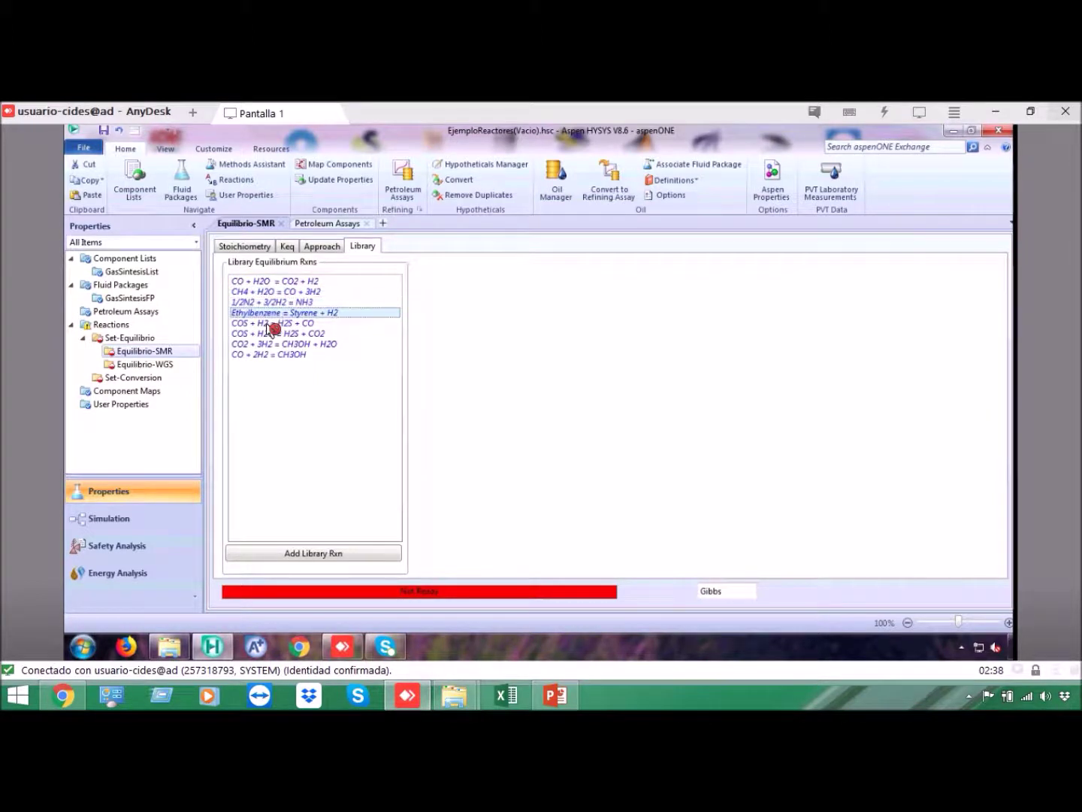
pyautogui.click(268, 323)
pyautogui.click(268, 334)
pyautogui.click(267, 344)
pyautogui.click(267, 356)
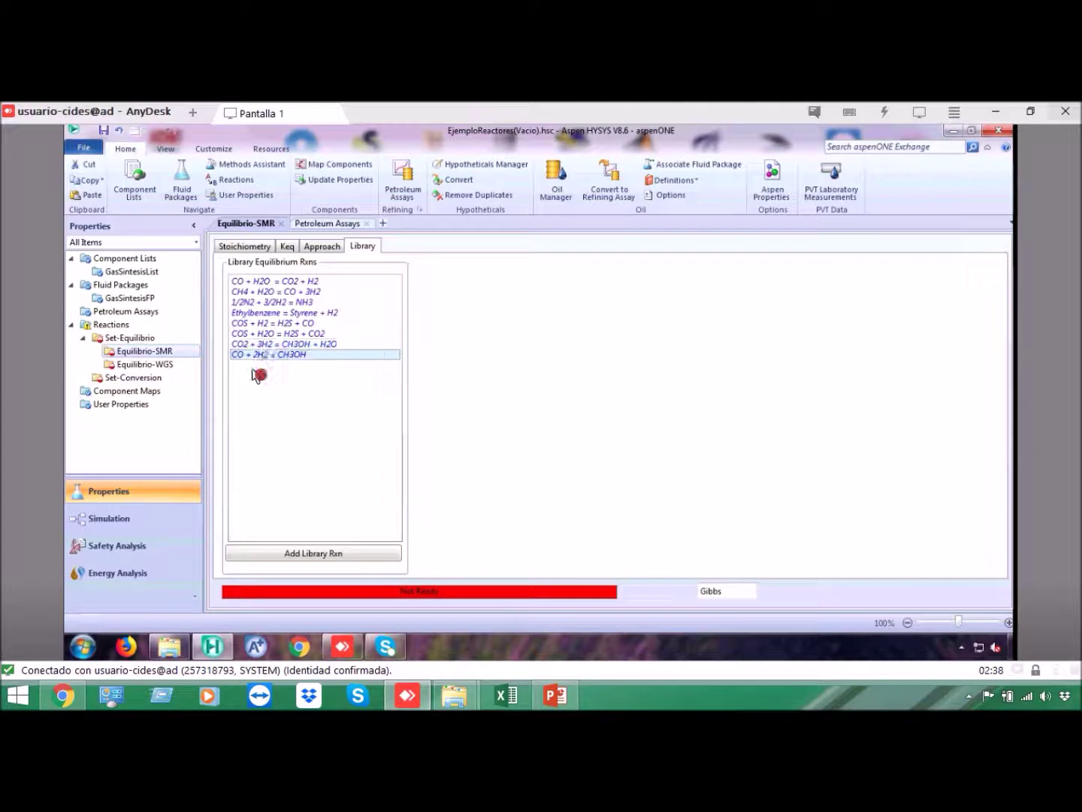
# Add the library reaction CH4 + H2O = CO + 3H2 to Equilibrio-SMR, accept the coefficient change and review the stoichiometry.
pyautogui.moveTo(267, 294); pyautogui.dragTo(315, 555)
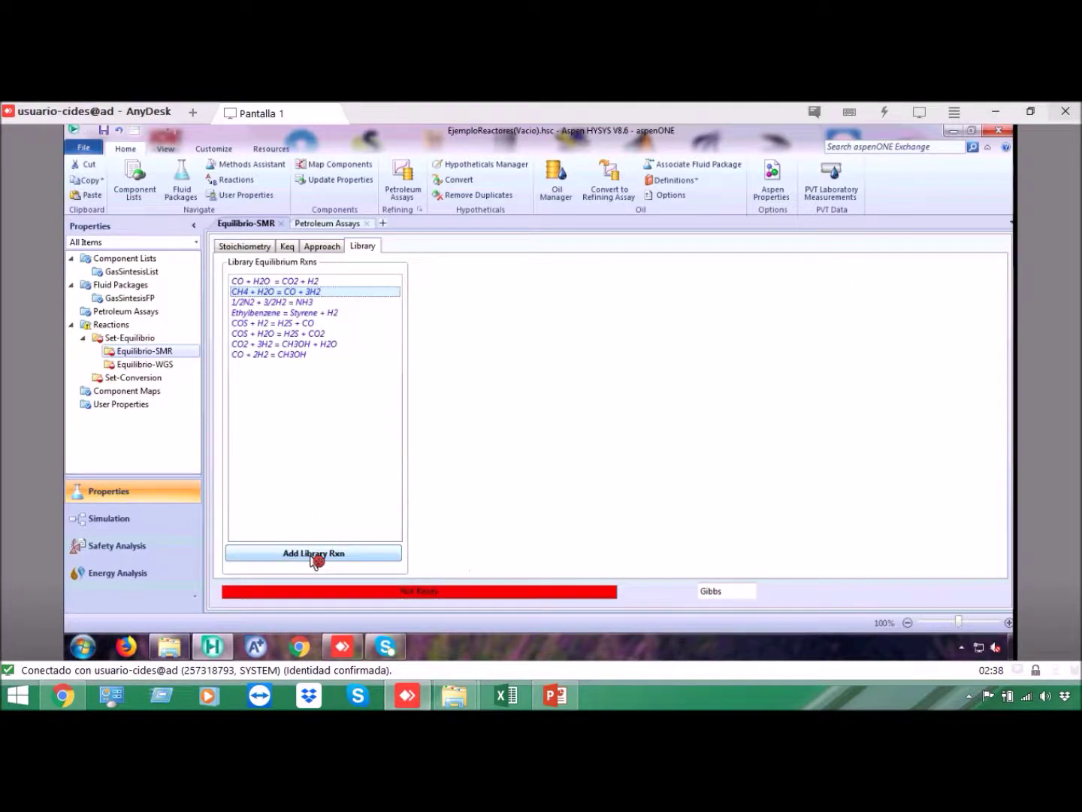
pyautogui.click(315, 556)
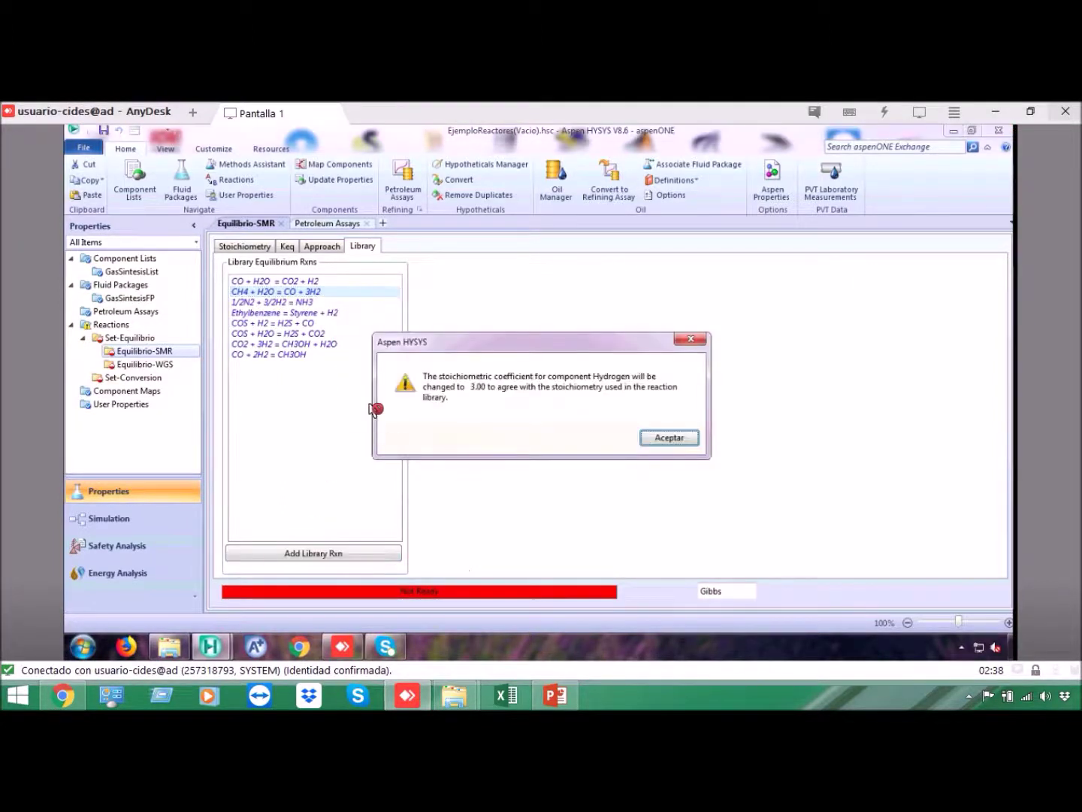
pyautogui.click(666, 439)
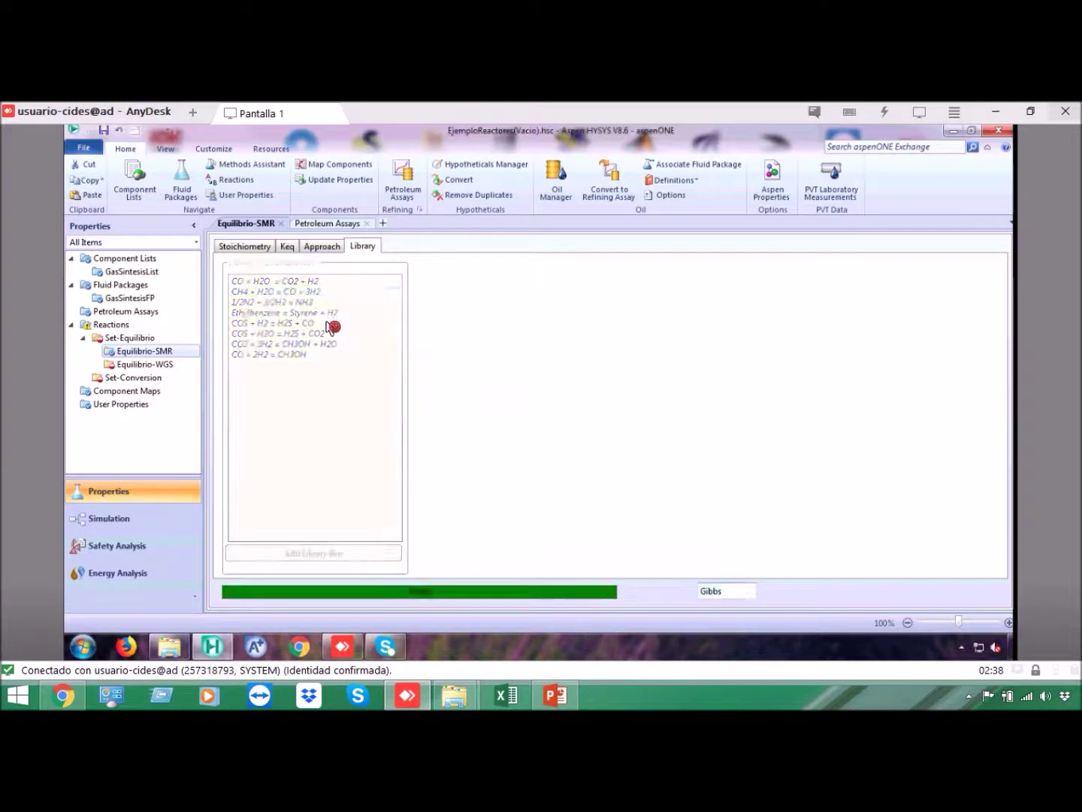
pyautogui.click(245, 247)
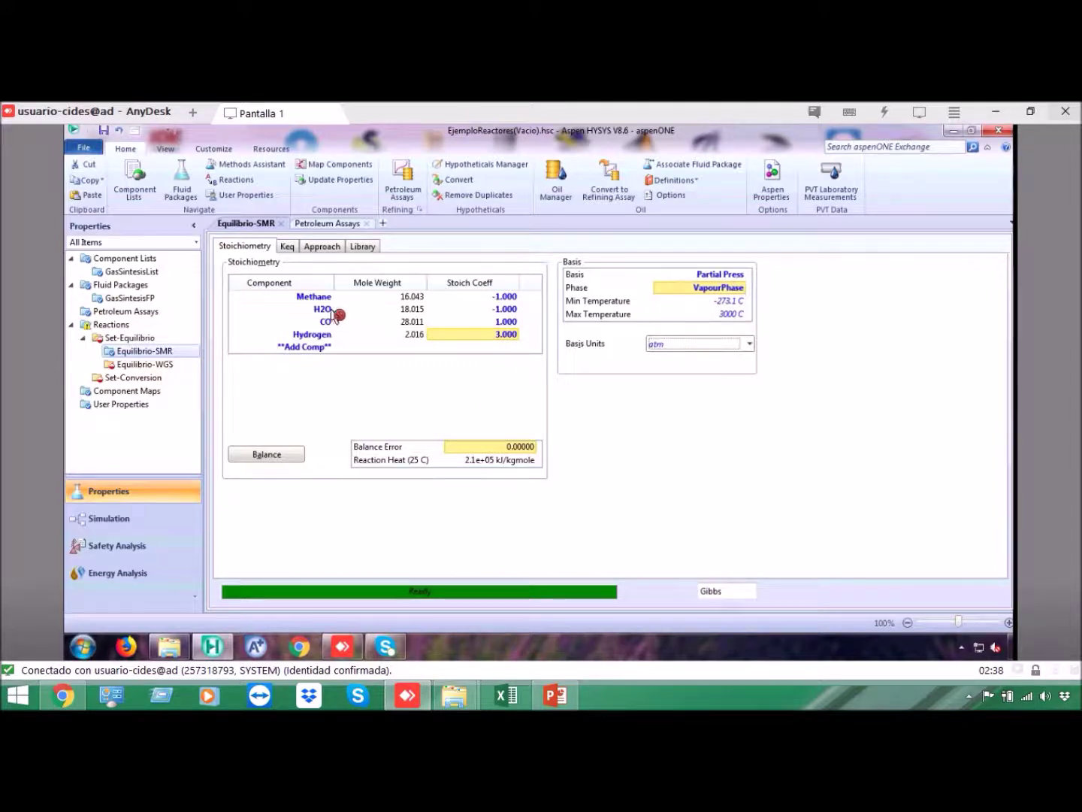
# Examine the basis of Equilibrio-SMR and its Keq data: the K table, coefficients A to H and R2.
pyautogui.click(732, 278)
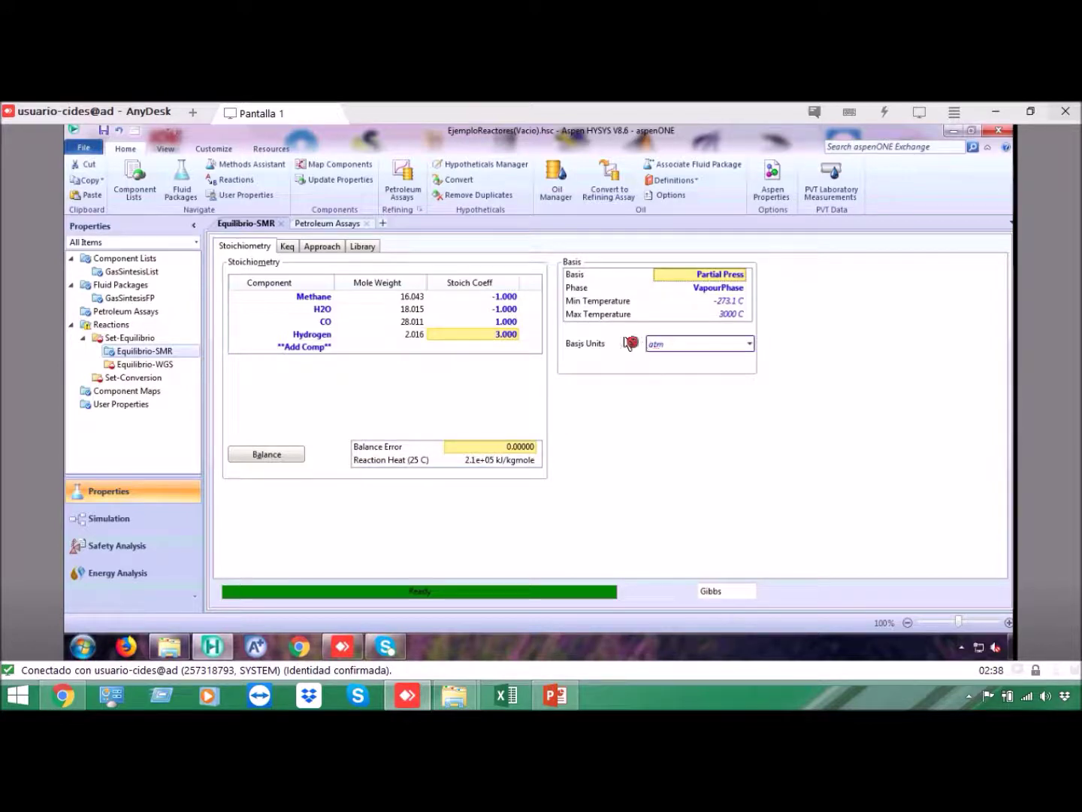
pyautogui.click(287, 247)
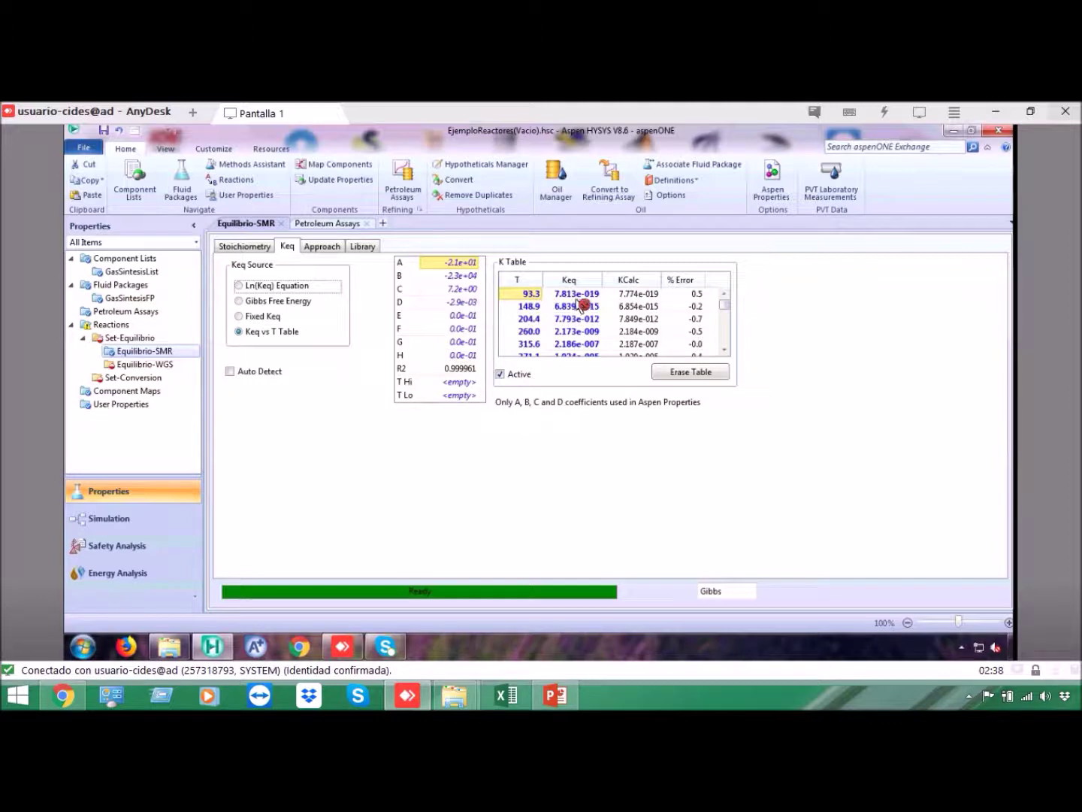
pyautogui.scroll(-1, 726, 340)
pyautogui.scroll(-3, 723, 325)
pyautogui.scroll(6, 723, 309)
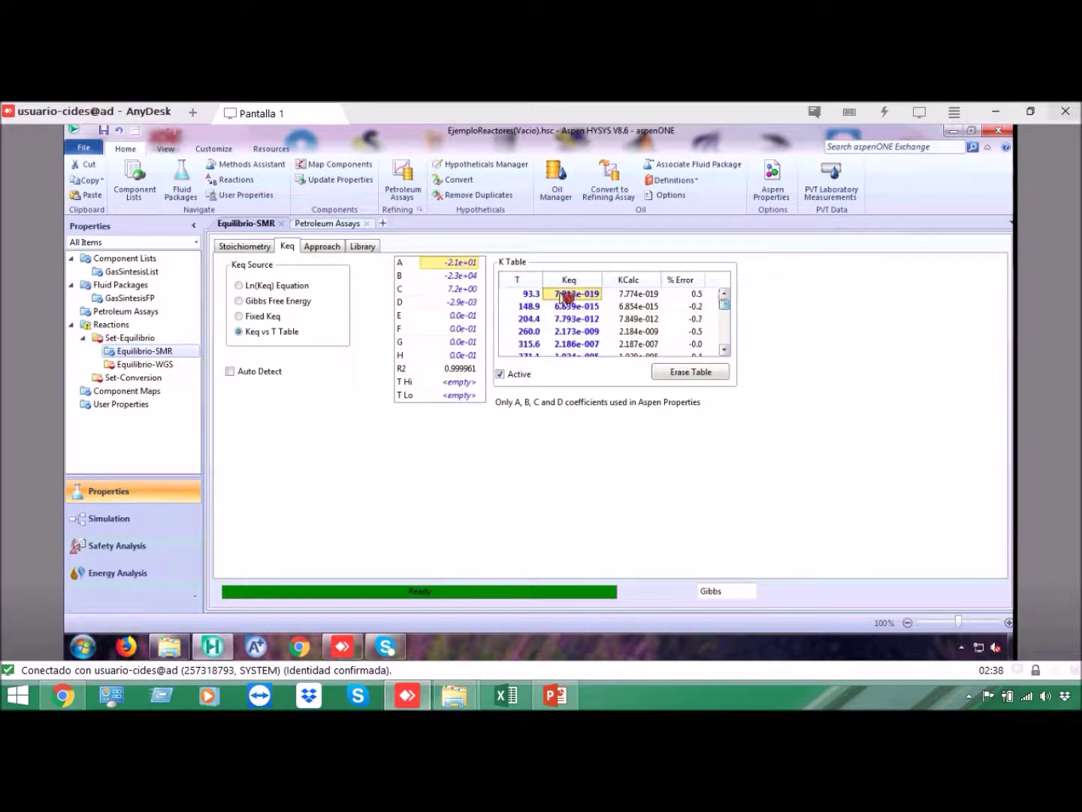
pyautogui.click(450, 276)
pyautogui.click(461, 289)
pyautogui.click(461, 302)
pyautogui.click(463, 315)
pyautogui.click(462, 329)
pyautogui.click(463, 342)
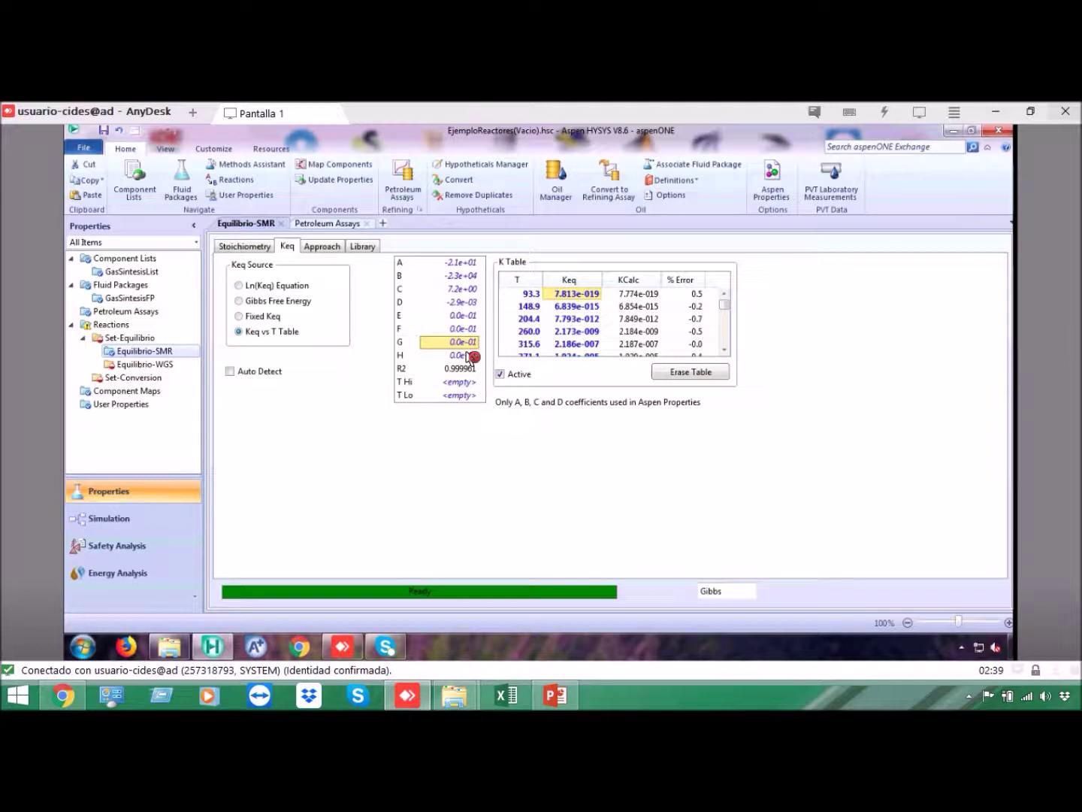
pyautogui.click(470, 356)
pyautogui.click(468, 268)
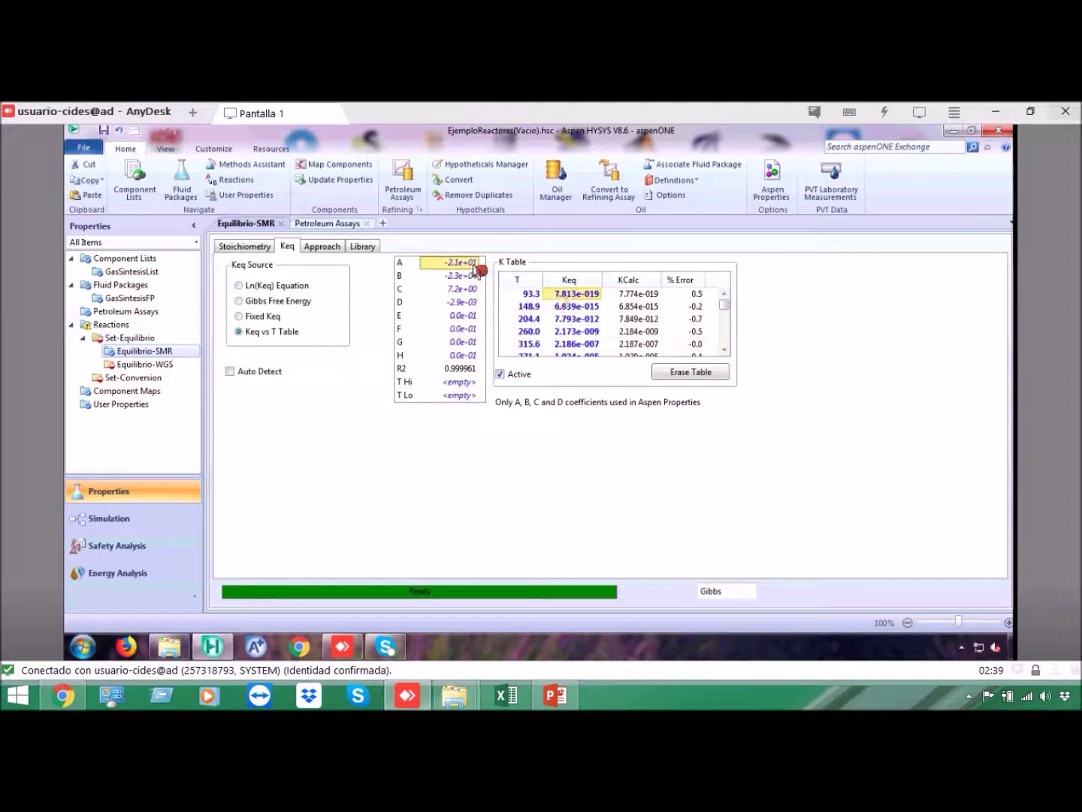
pyautogui.click(450, 371)
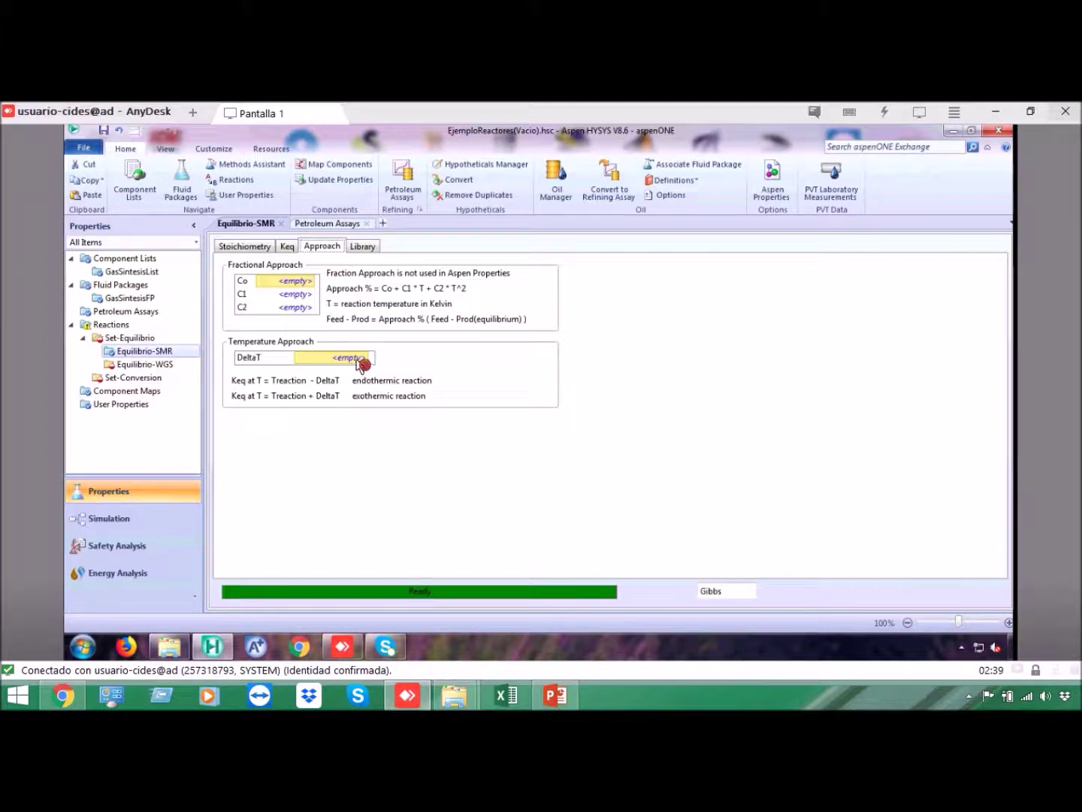
# Set the temperature approach DeltaT of Equilibrio-SMR to 8 C and return to its stoichiometry.
pyautogui.click(361, 363)
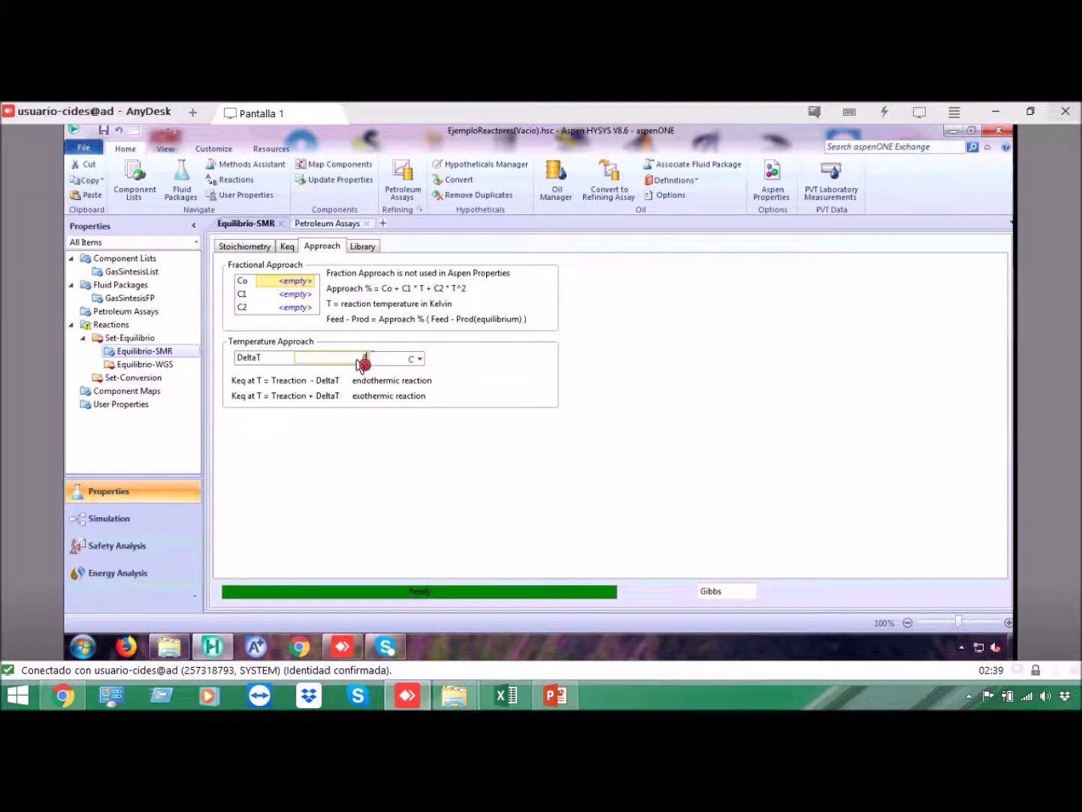
pyautogui.write('8')
pyautogui.press('Return')
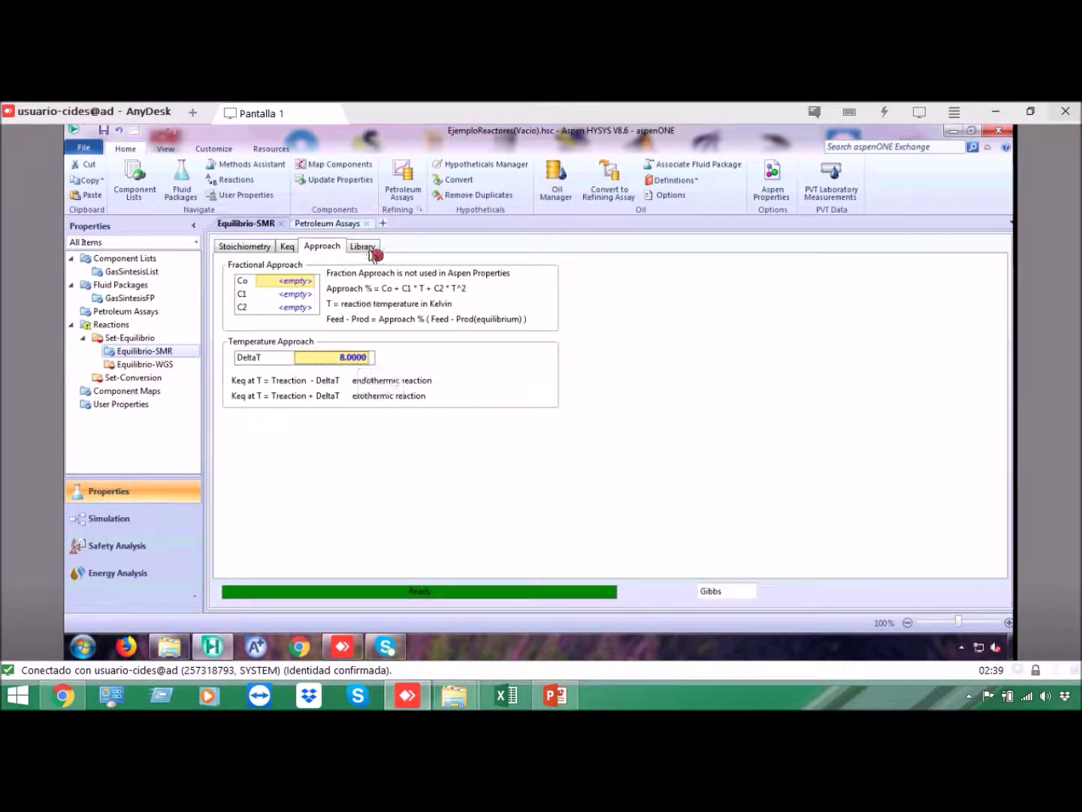
pyautogui.click(254, 251)
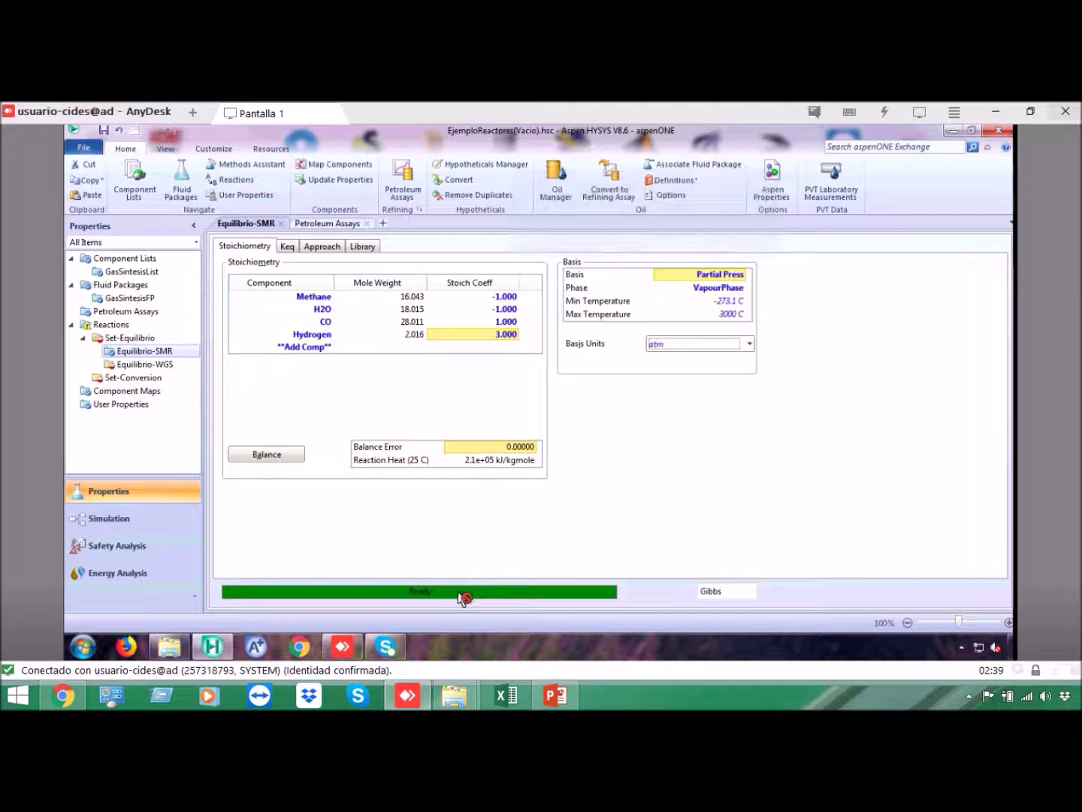
# Open Equilibrio-WGS and add CO, H2O, CO2 and Hydrogen as its stoichiometry components.
pyautogui.doubleClick(150, 364)
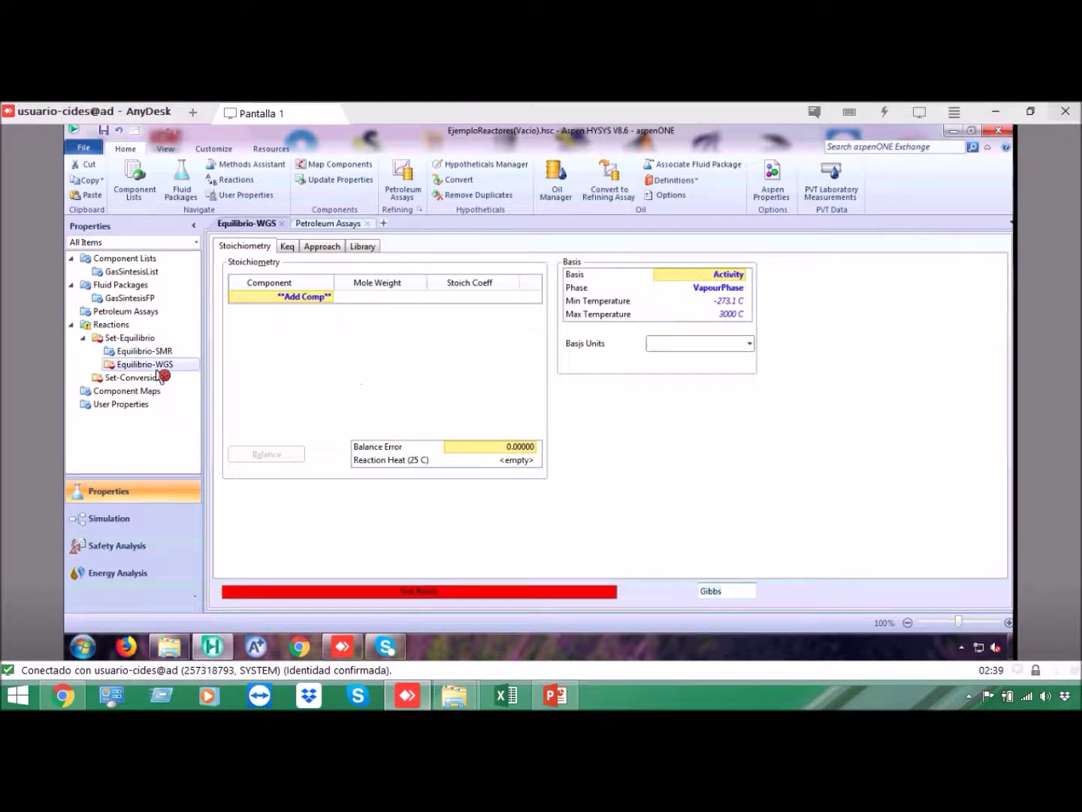
pyautogui.click(334, 299)
pyautogui.click(332, 299)
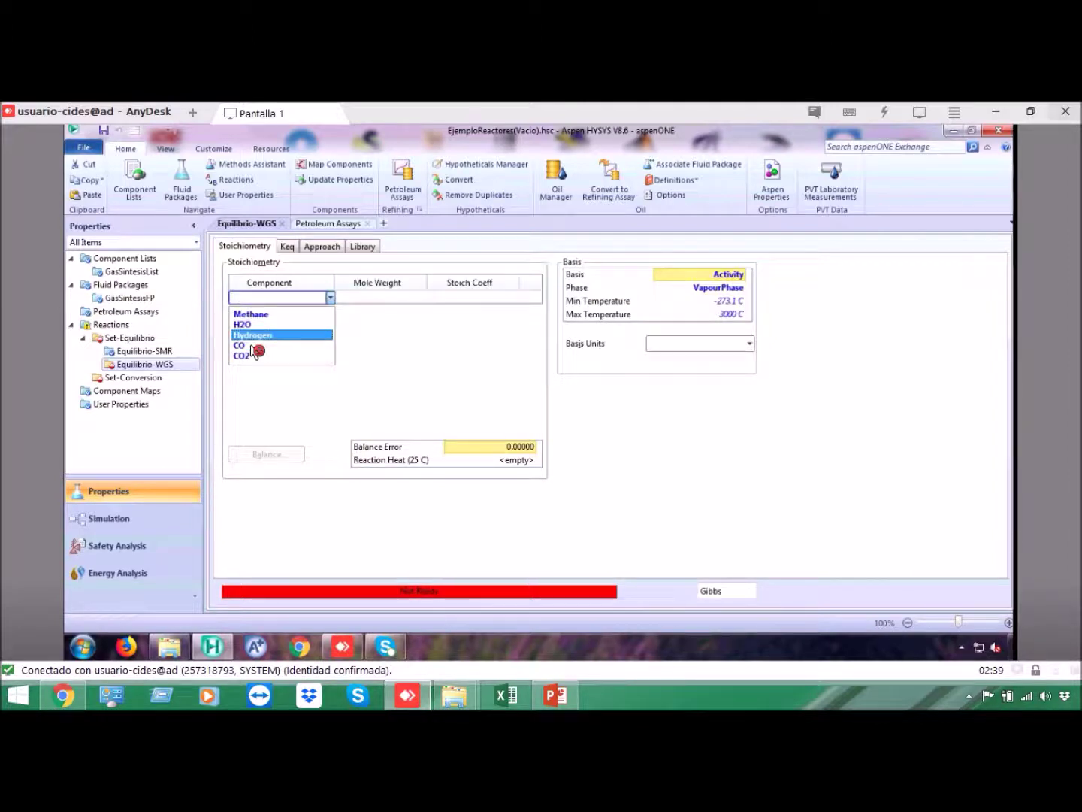
pyautogui.click(255, 346)
pyautogui.click(332, 310)
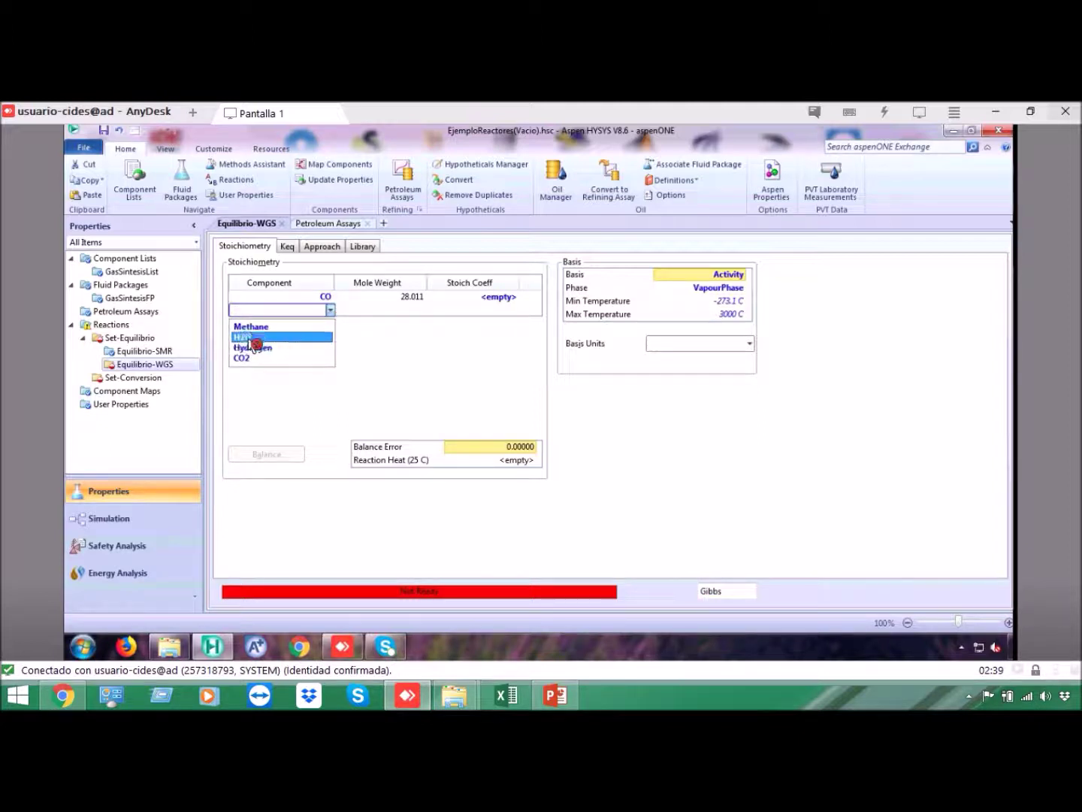
pyautogui.click(315, 336)
pyautogui.click(331, 322)
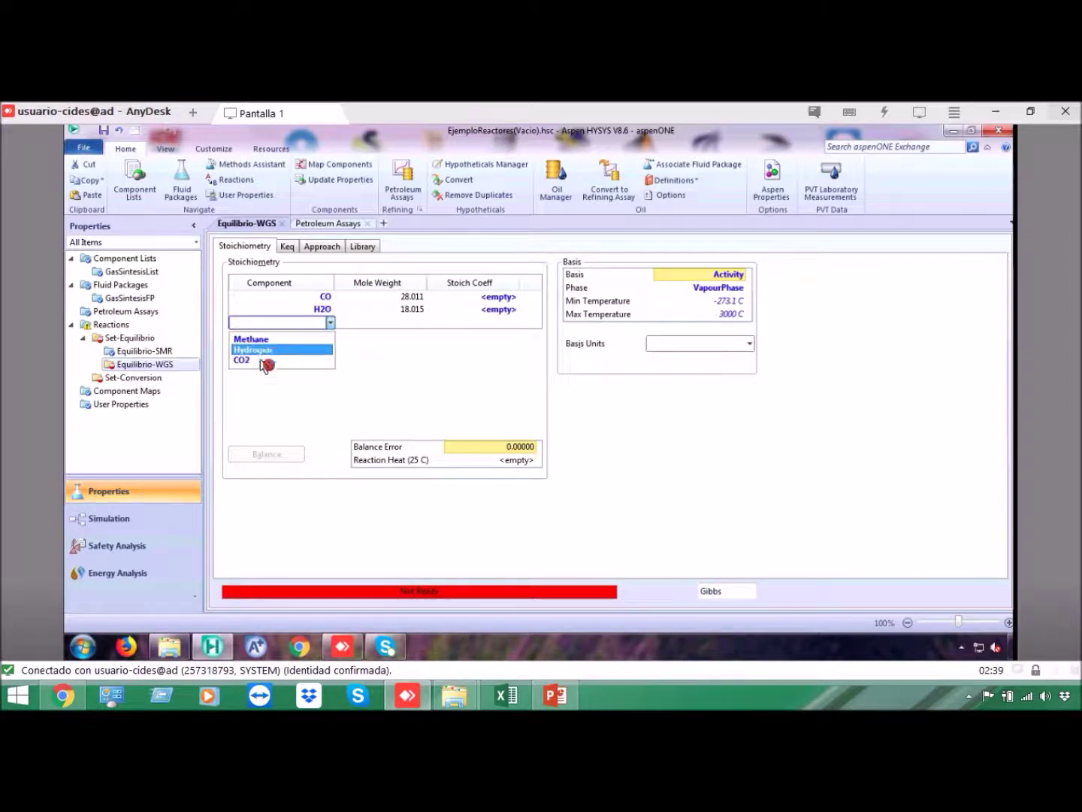
pyautogui.click(323, 360)
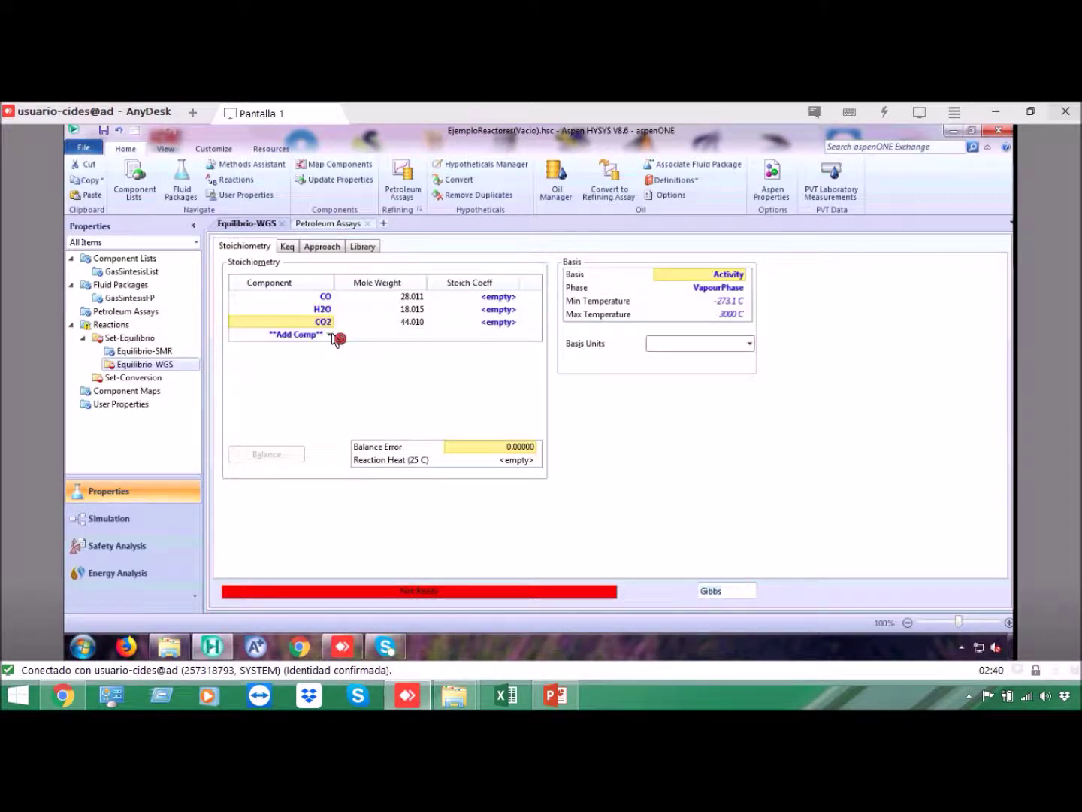
pyautogui.click(332, 334)
pyautogui.click(271, 364)
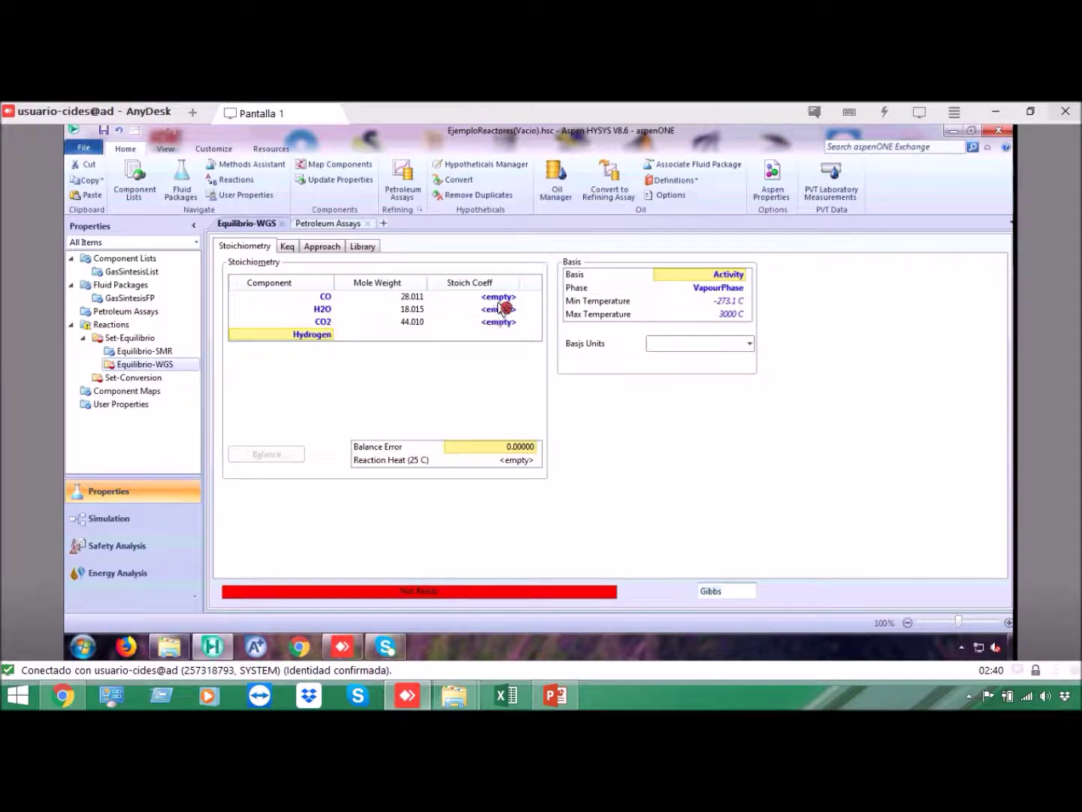
pyautogui.click(500, 298)
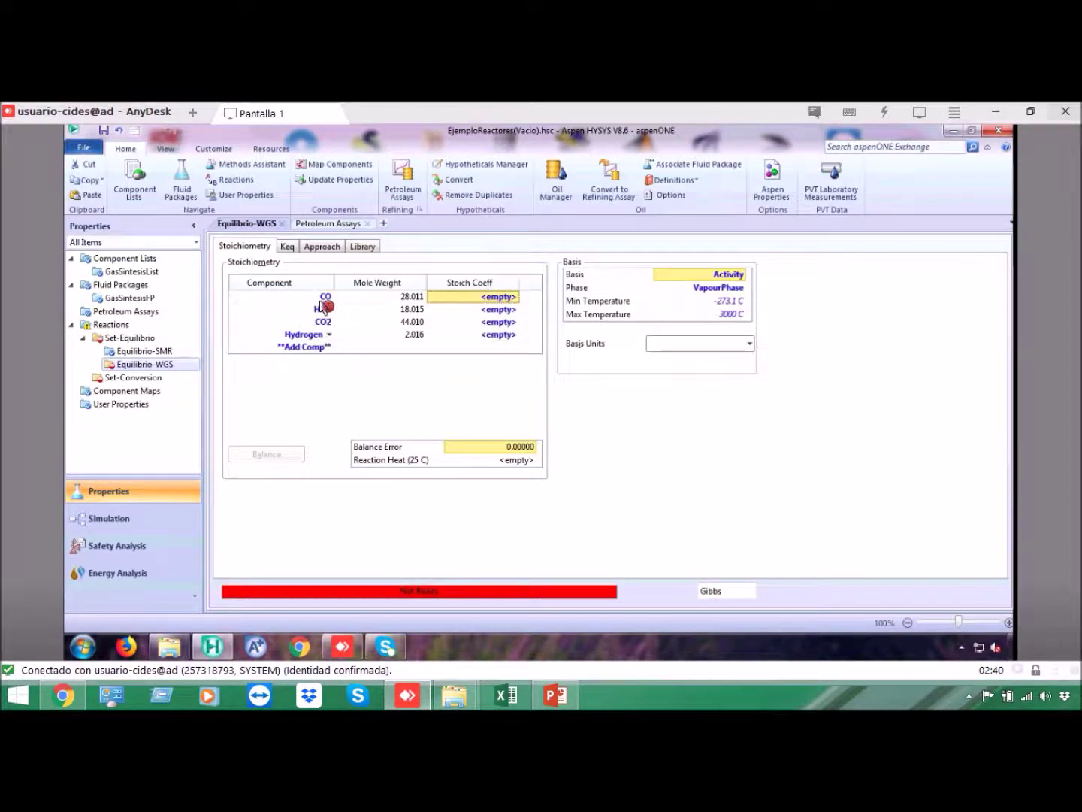
# Add the library reaction CO + H2O = CO2 + H2 to Equilibrio-WGS and review the stoichiometry.
pyautogui.click(363, 248)
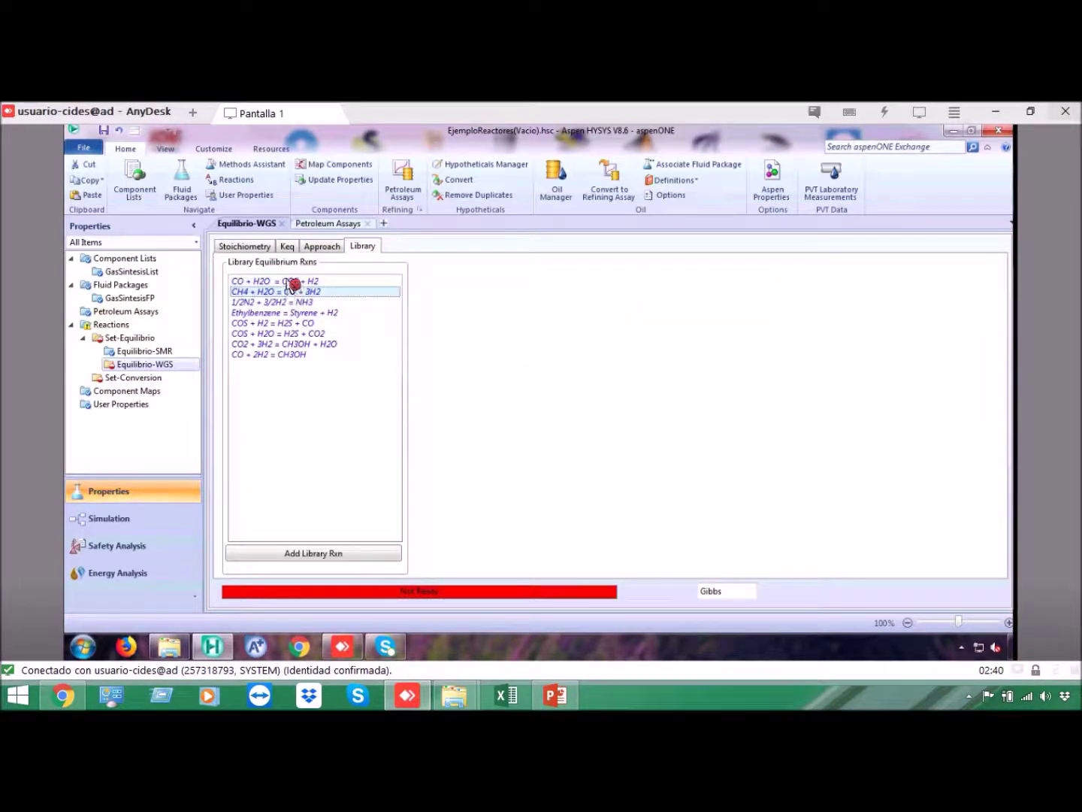
pyautogui.click(238, 284)
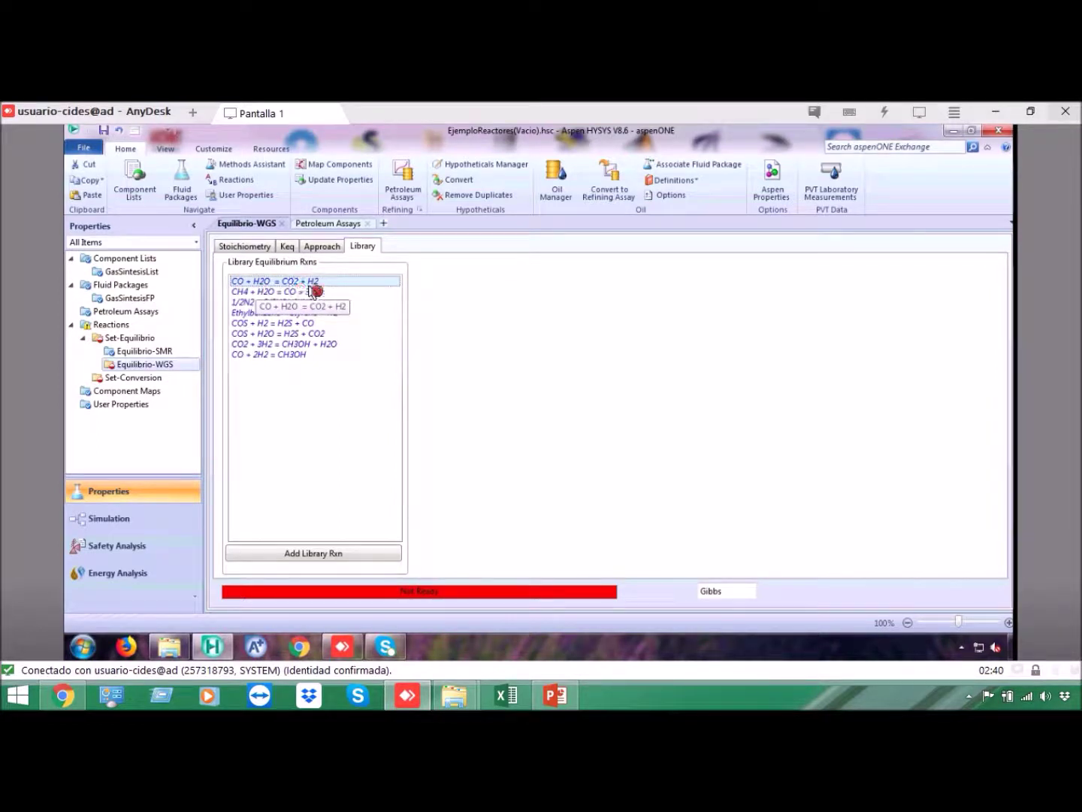
pyautogui.click(315, 554)
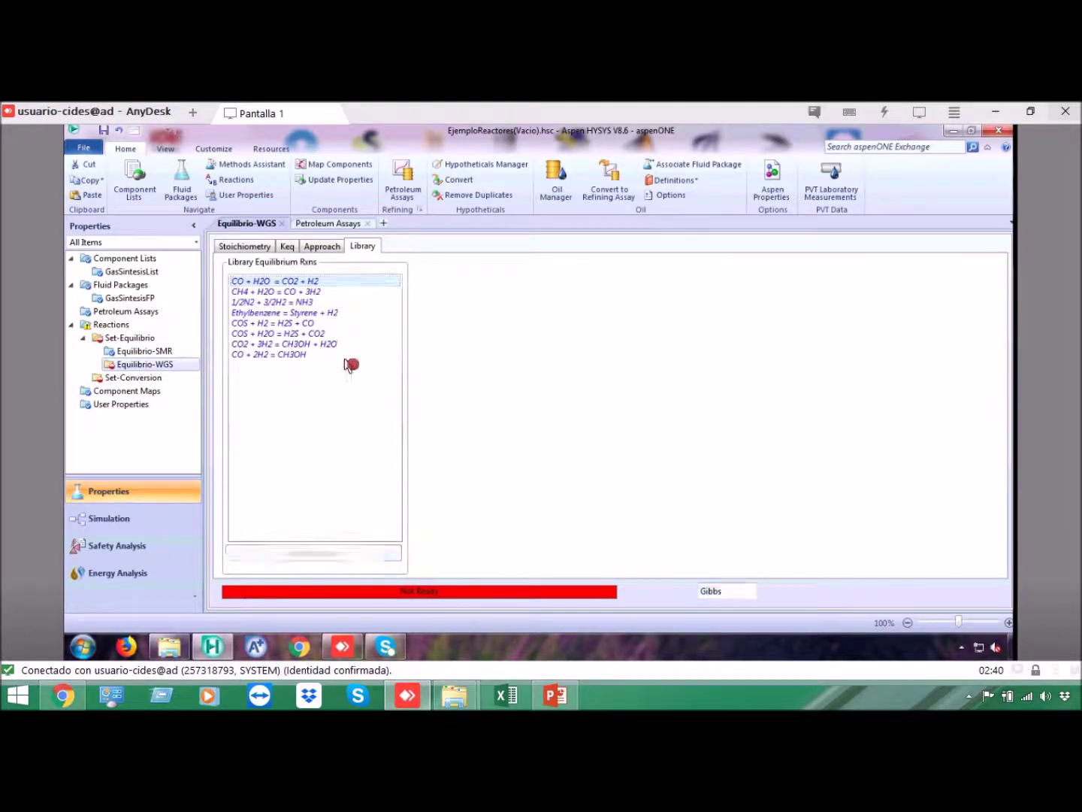
pyautogui.click(260, 250)
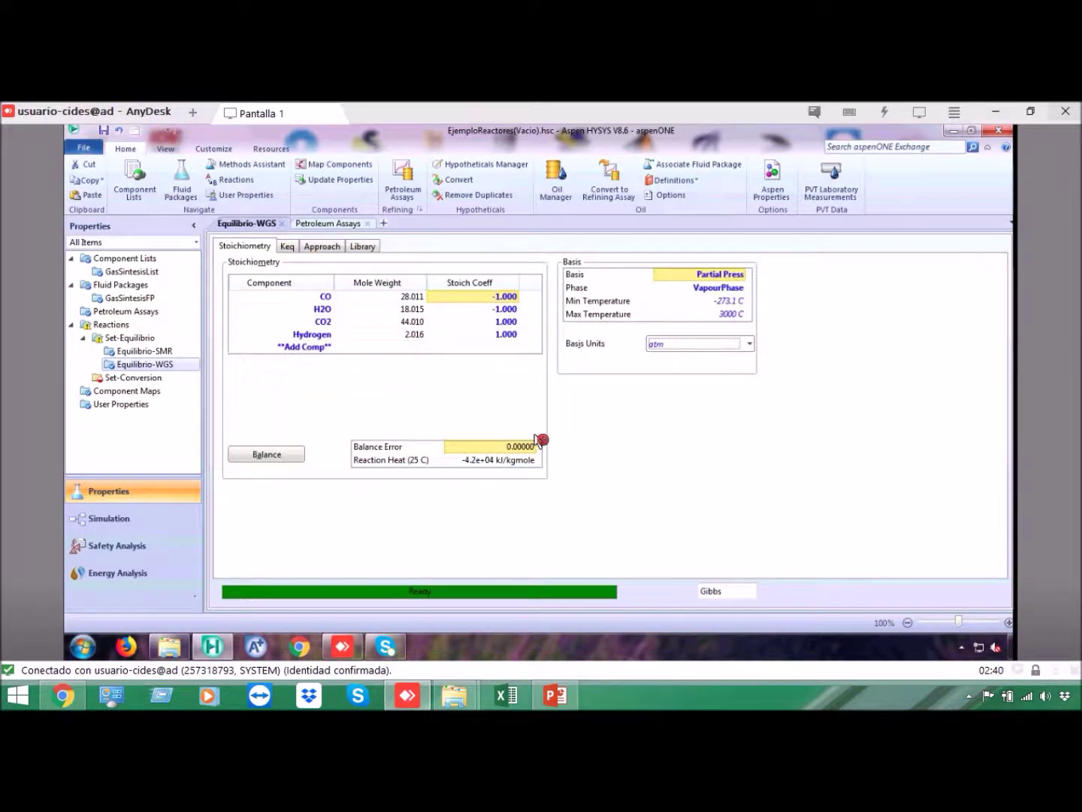
# Check the Keq data of Equilibrio-WGS and set its temperature approach DeltaT to 8 C.
pyautogui.click(290, 248)
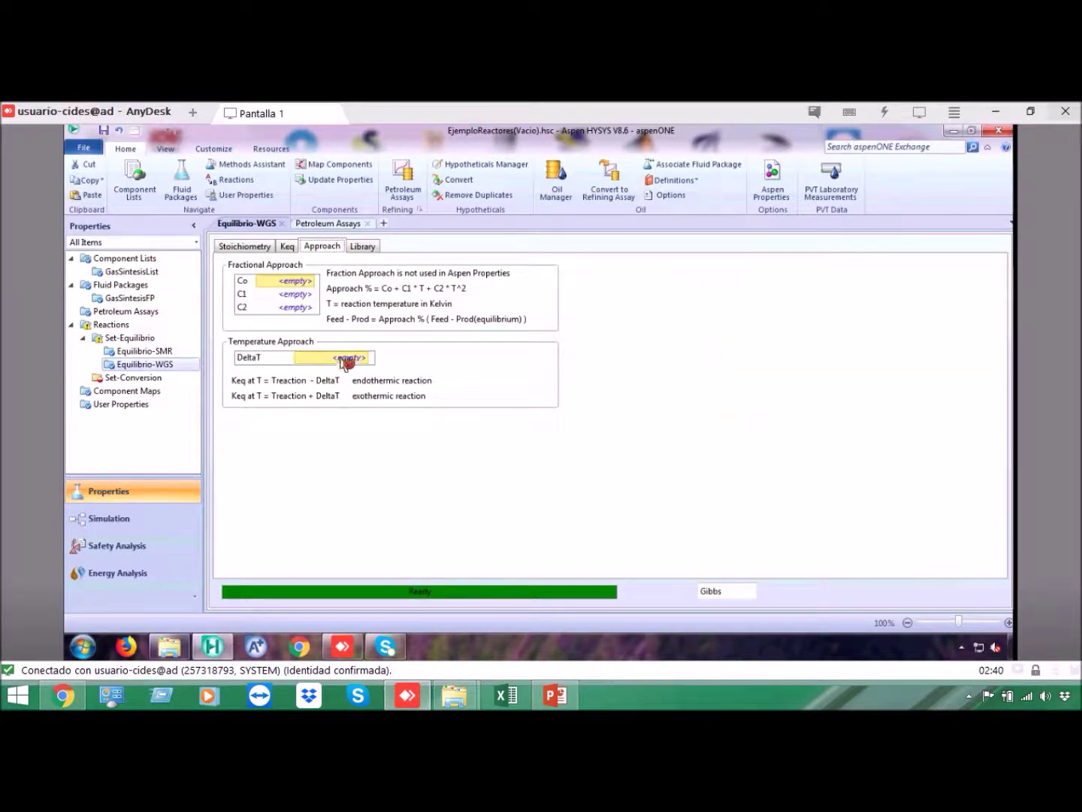
pyautogui.write('8')
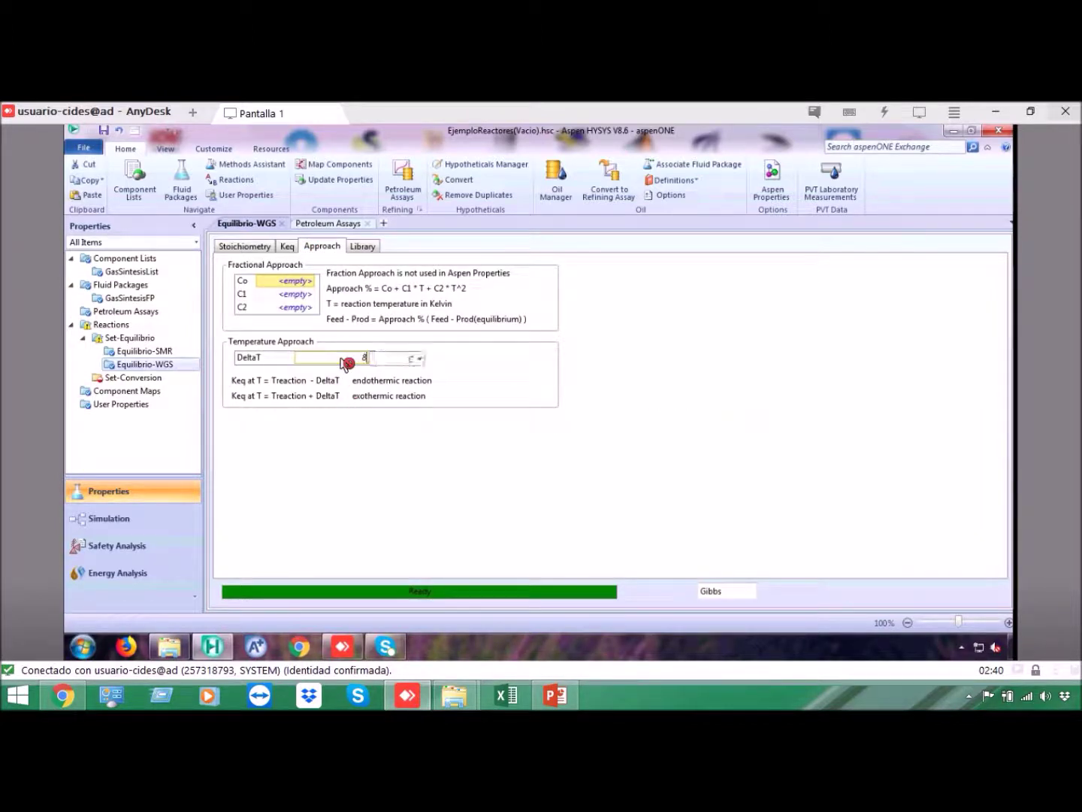
pyautogui.press('Return')
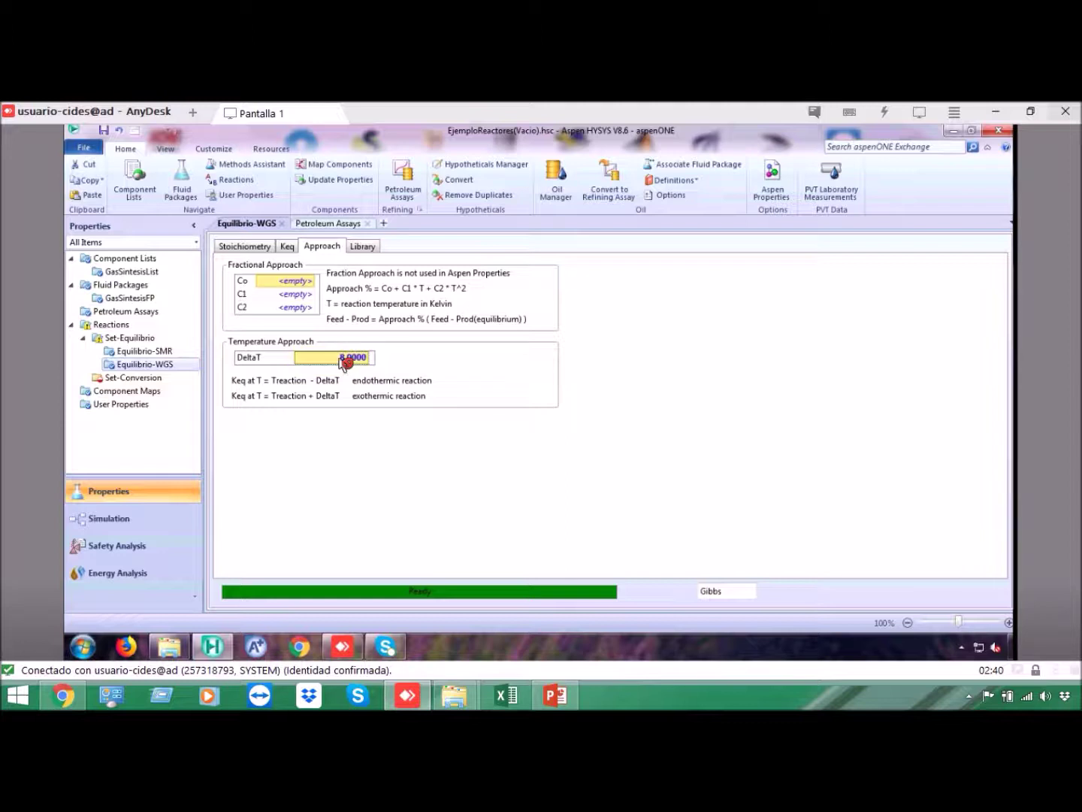
pyautogui.click(363, 248)
pyautogui.click(242, 247)
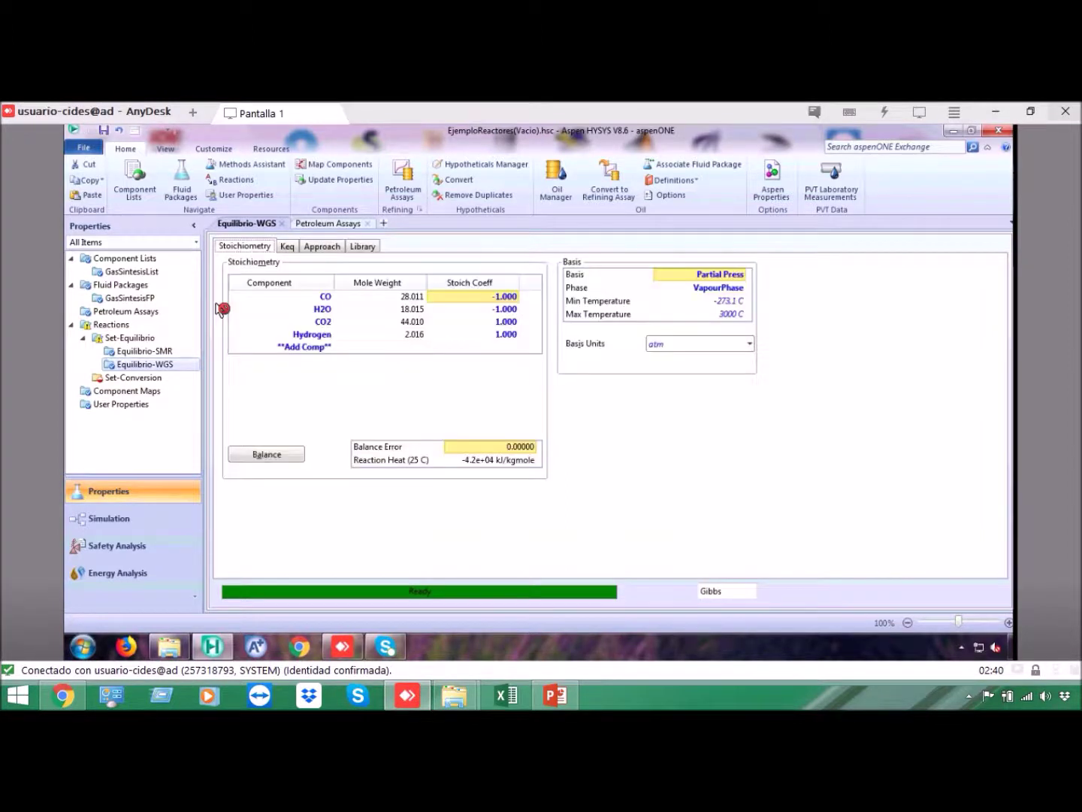
# Attach the reaction set Set-Equilibrio to the fluid package GasSintesisFP.
pyautogui.click(132, 338)
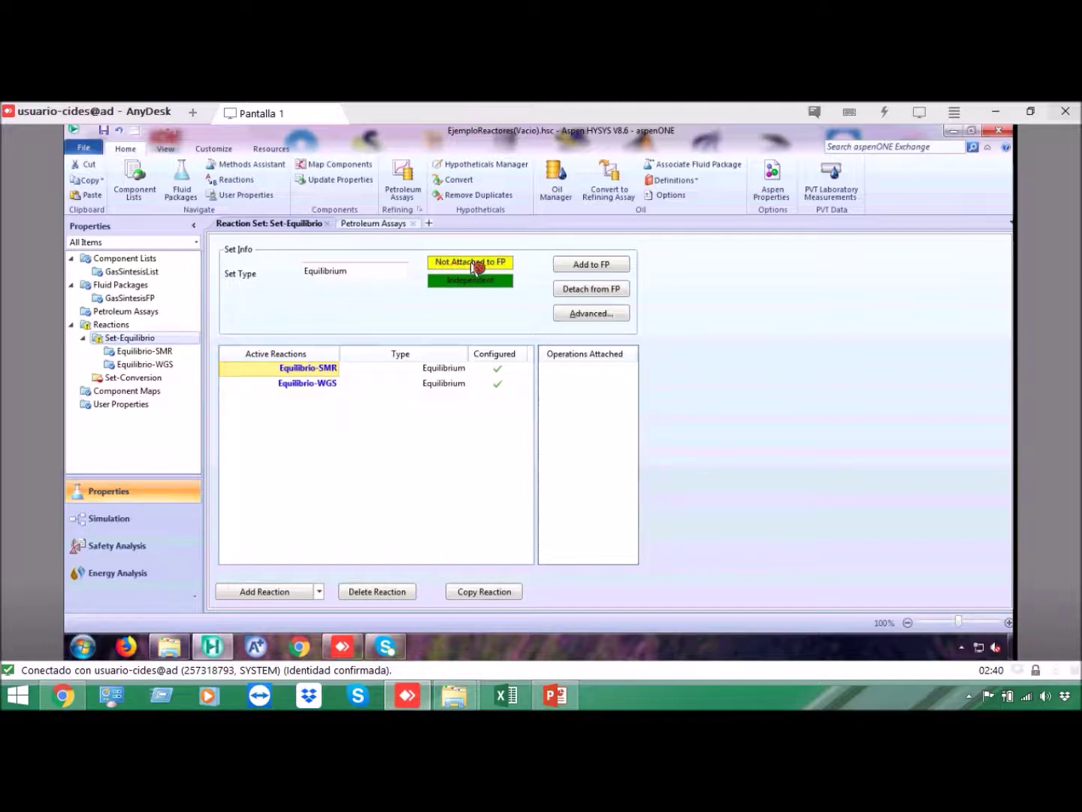
pyautogui.click(630, 267)
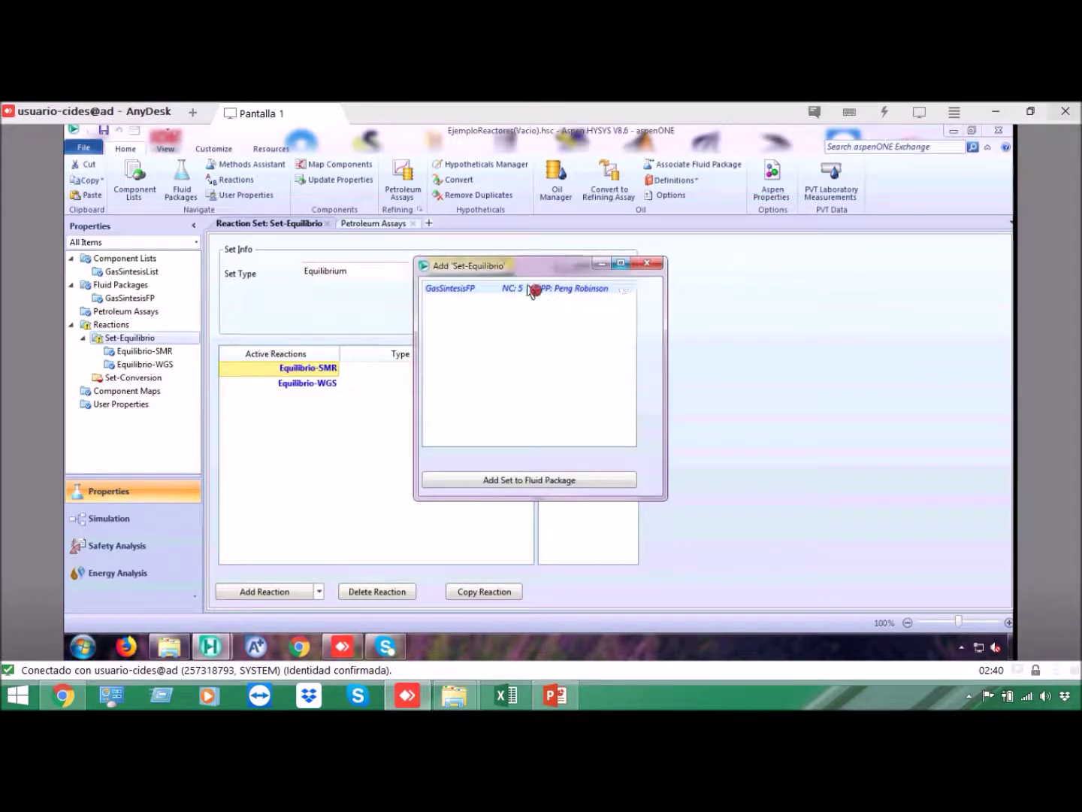
pyautogui.click(531, 291)
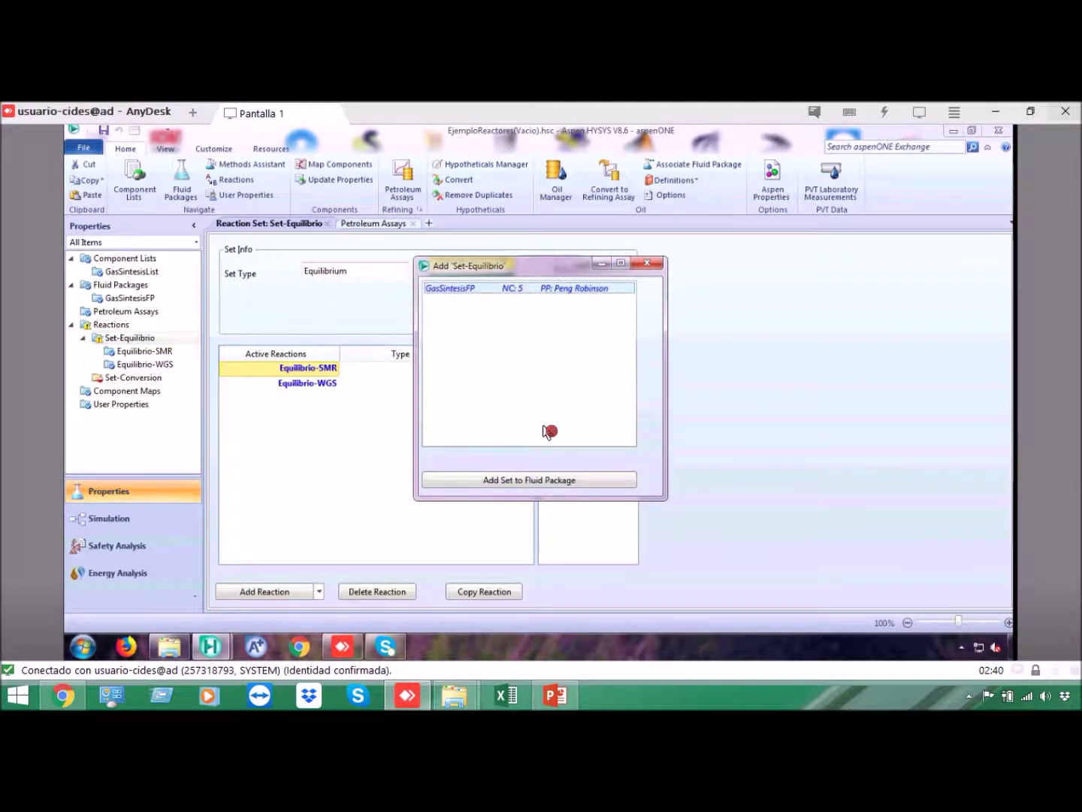
pyautogui.click(535, 479)
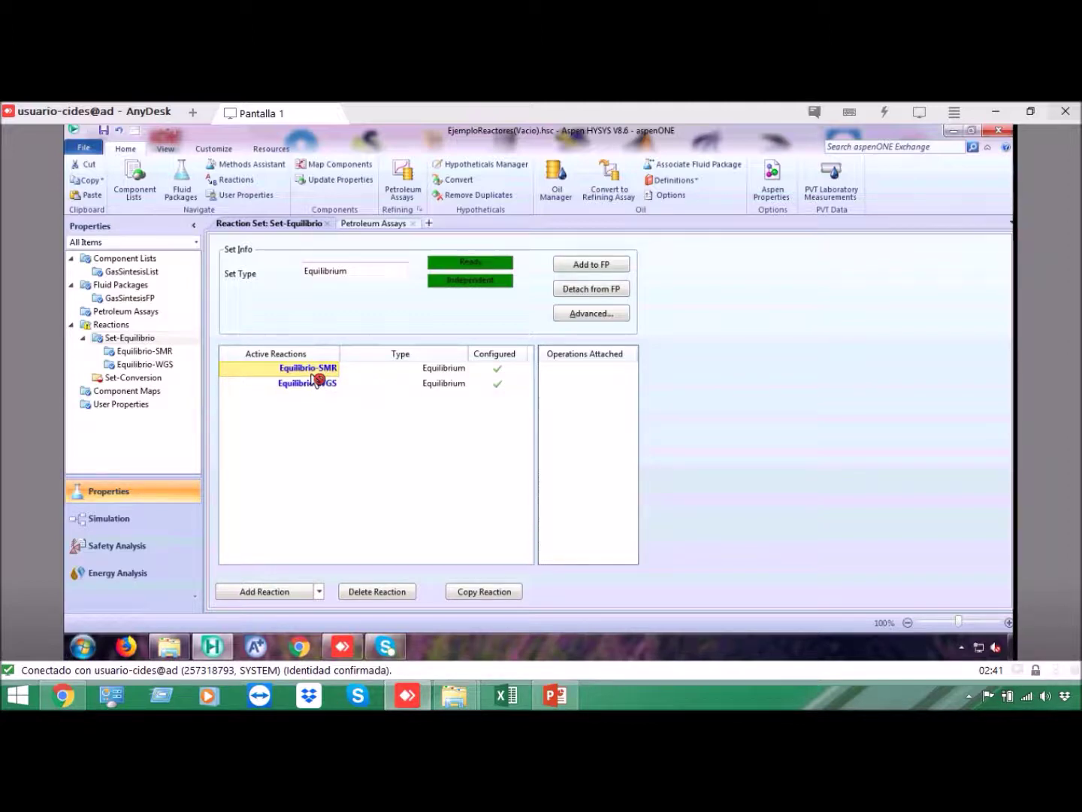
# Open Set-Conversion and add two Conversion reactions with Hysys as the reactant source.
pyautogui.click(115, 325)
pyautogui.click(326, 287)
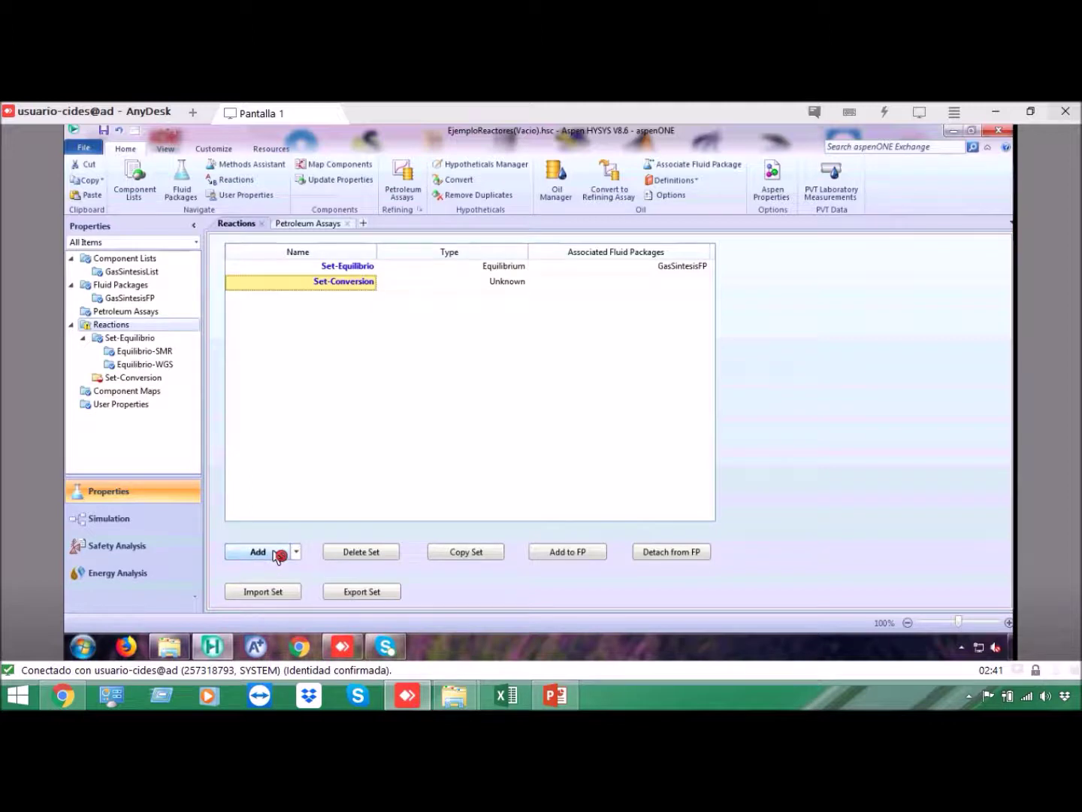
pyautogui.click(132, 379)
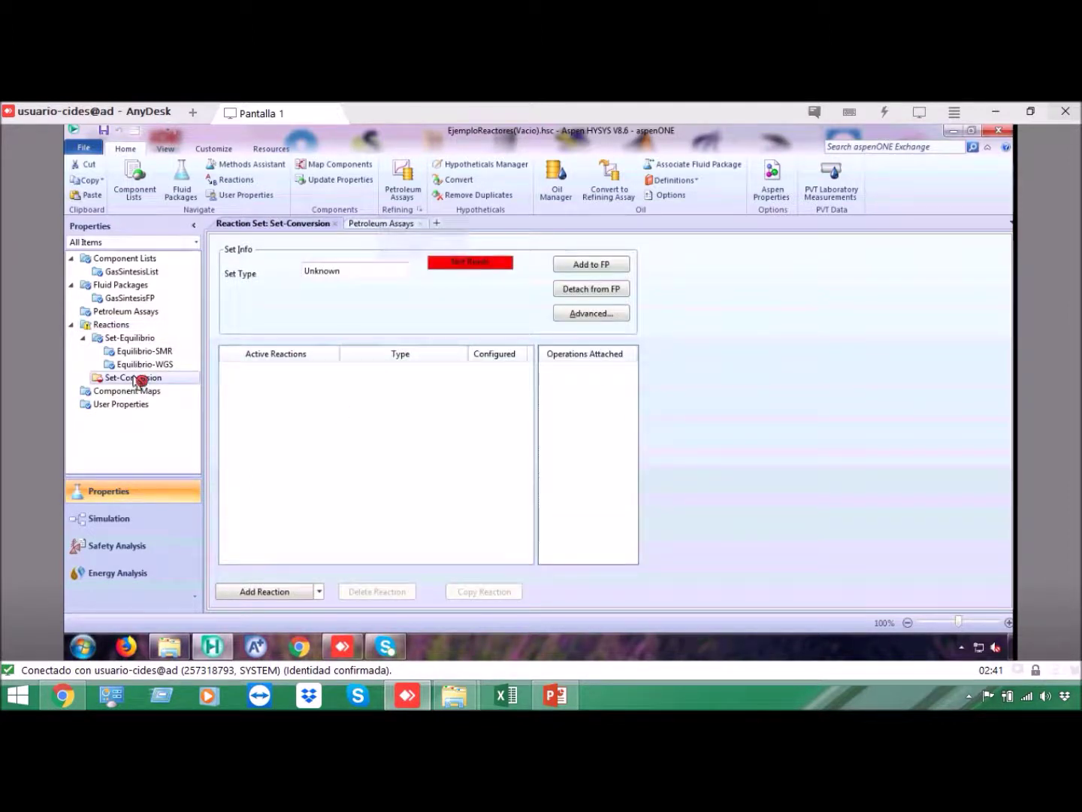
pyautogui.click(320, 593)
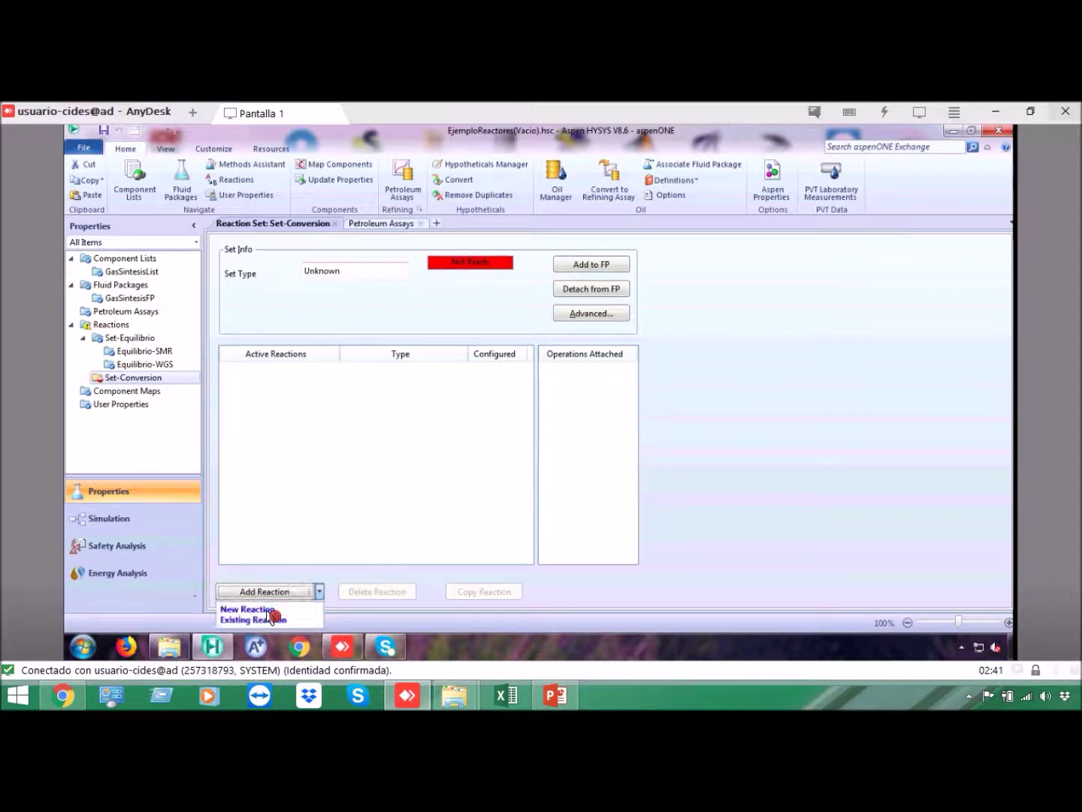
pyautogui.click(274, 620)
pyautogui.click(498, 361)
pyautogui.click(531, 475)
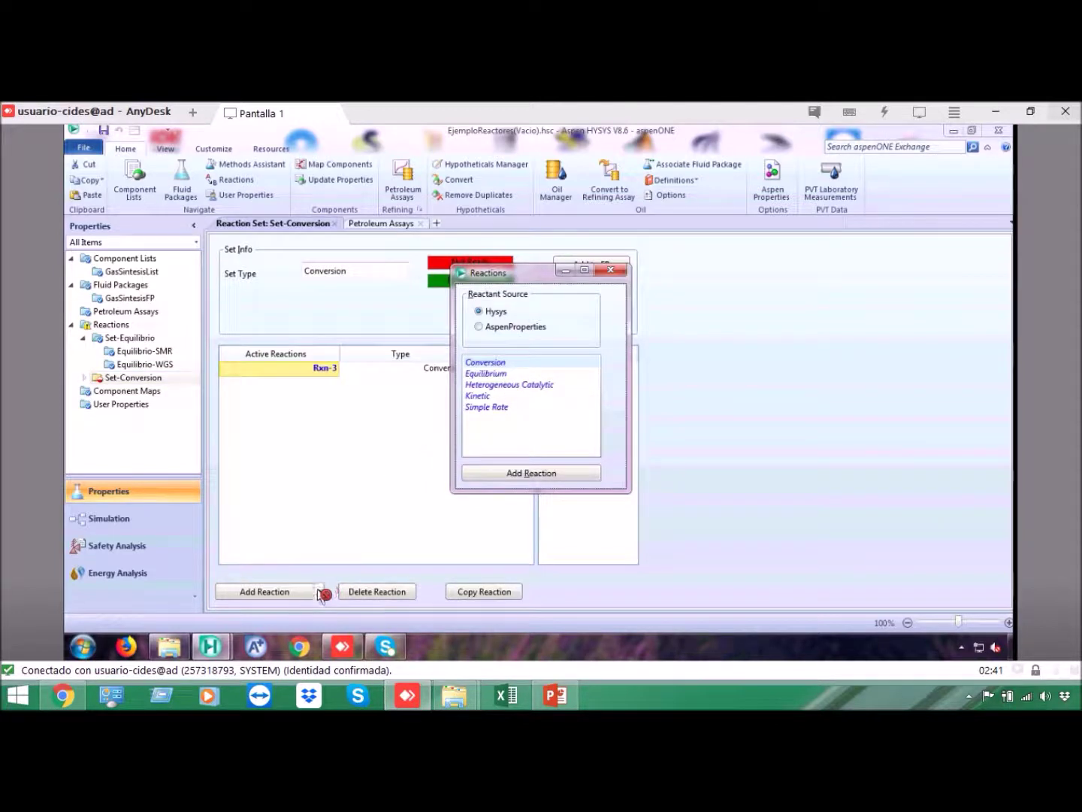
pyautogui.click(485, 362)
pyautogui.click(530, 474)
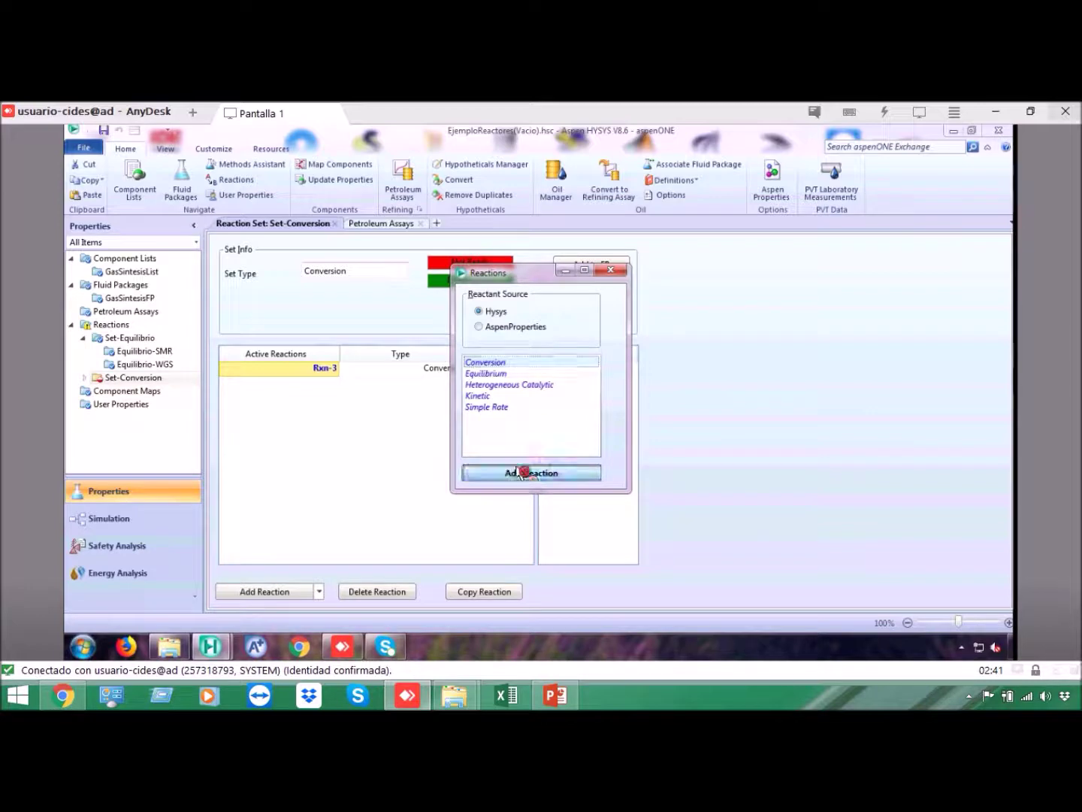
pyautogui.click(611, 271)
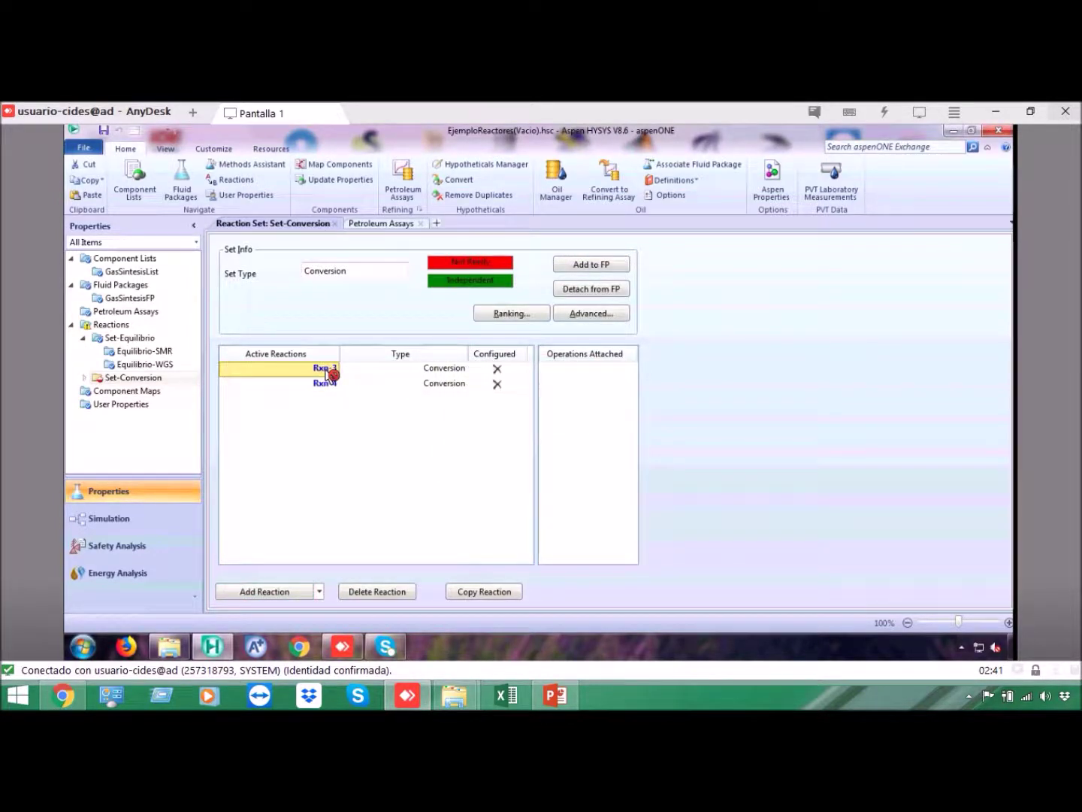
# Rename the two conversion reactions in Set-Conversion as Conversion-SMR and Conversion-WGS.
pyautogui.click(326, 371)
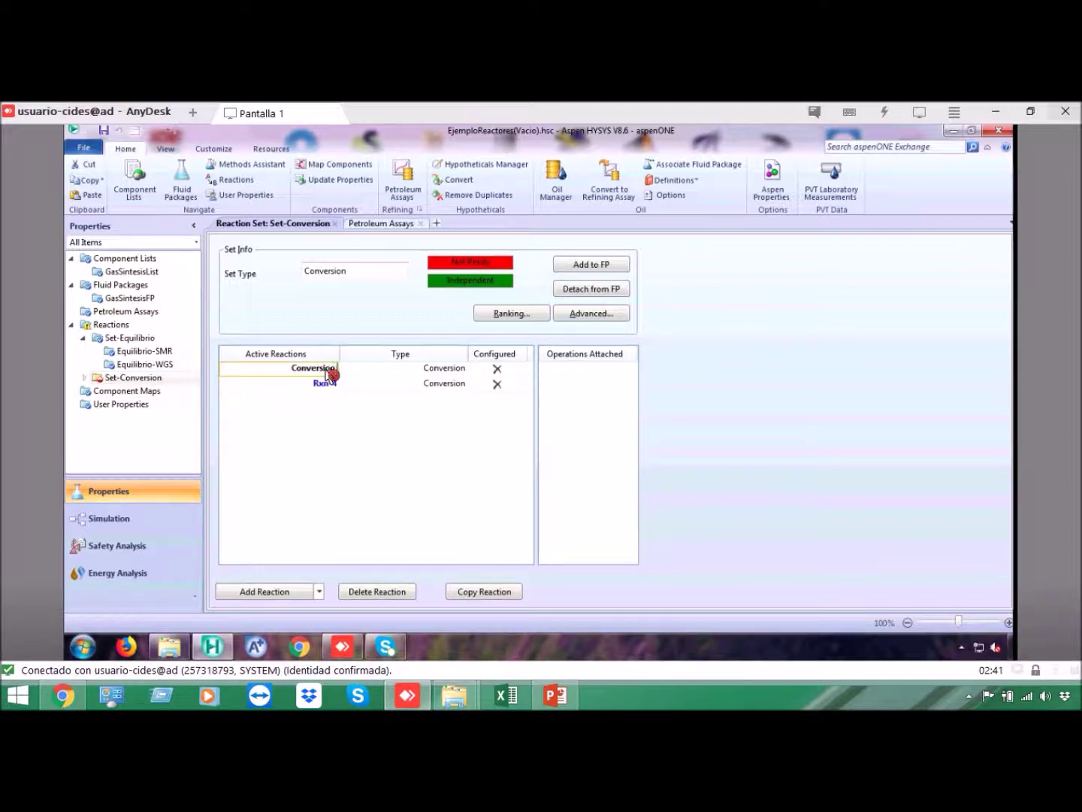
pyautogui.write('Conversion-SMR')
pyautogui.press('Return')
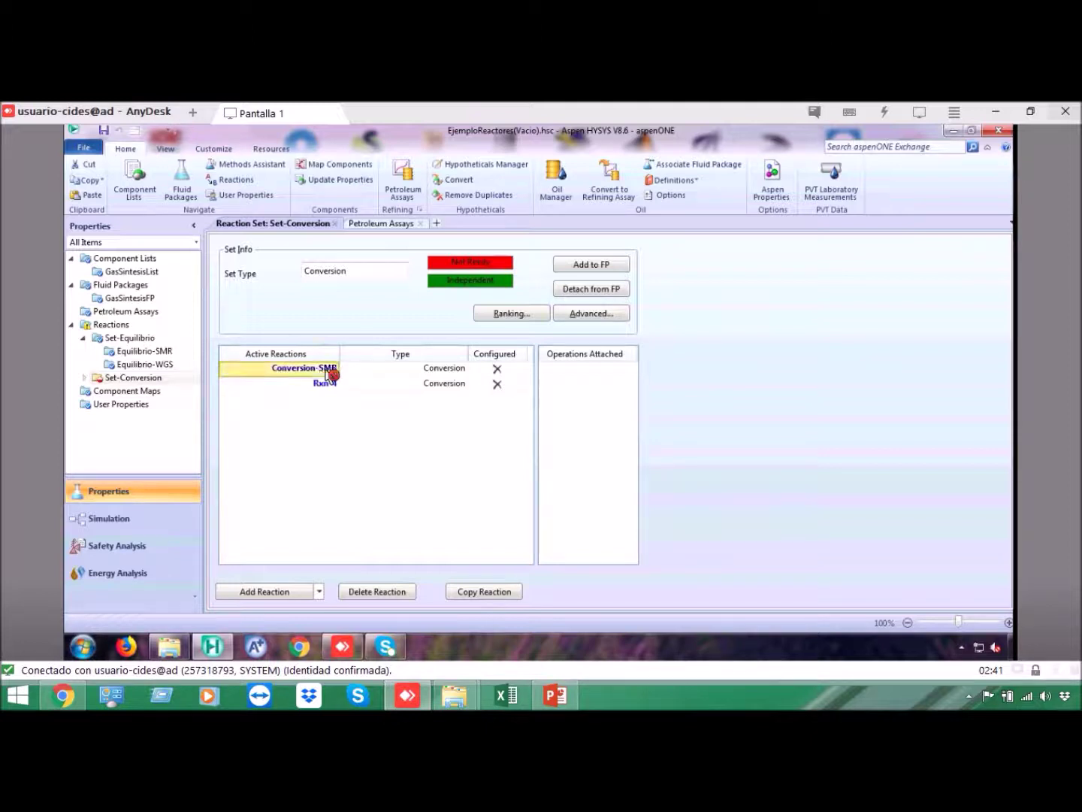
pyautogui.click(327, 384)
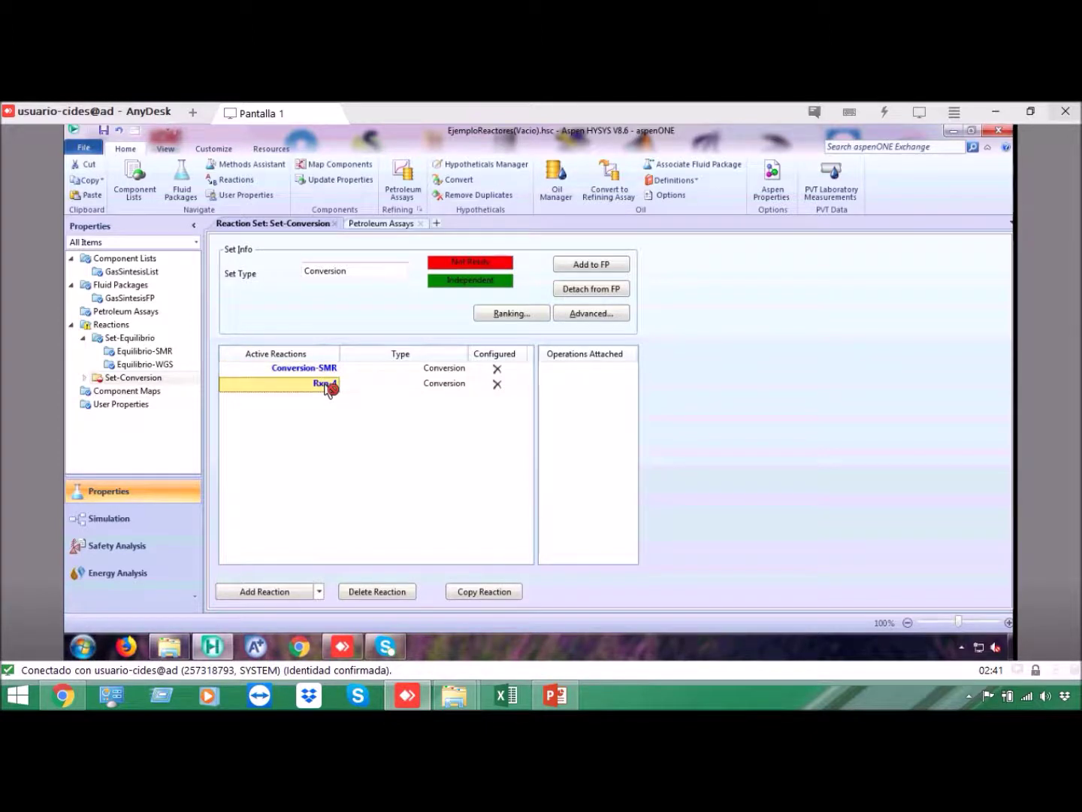
pyautogui.press('BackSpace')
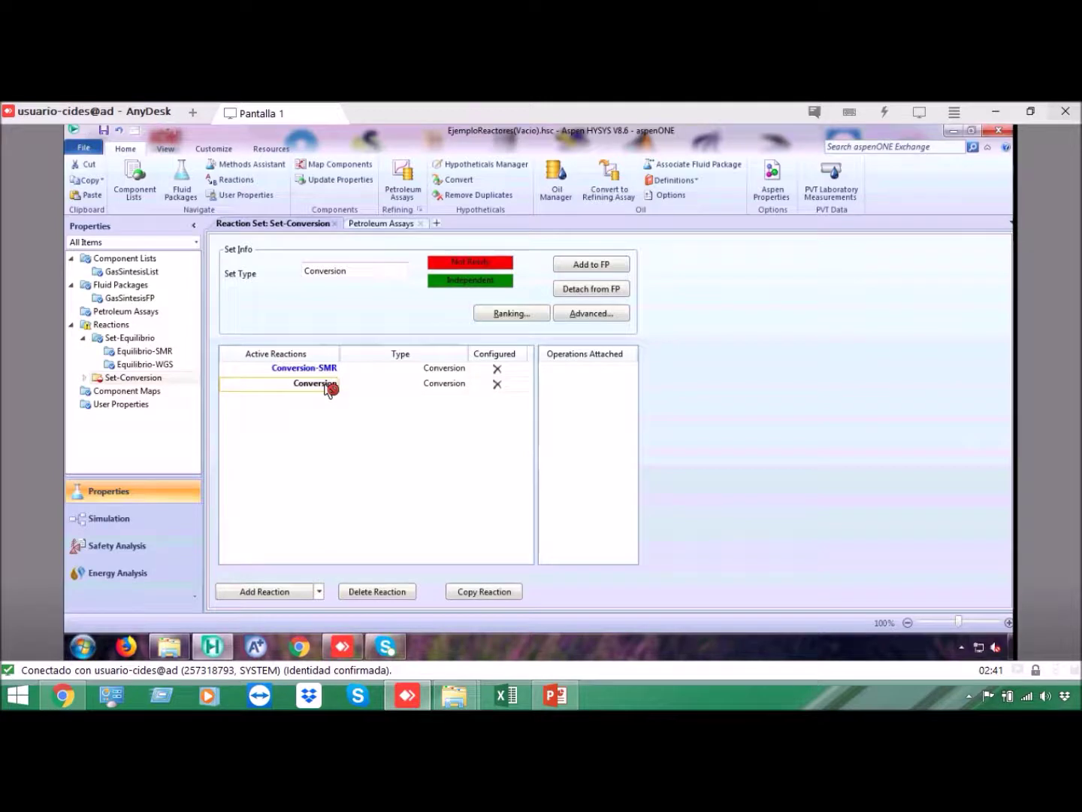
pyautogui.write('-WGS')
pyautogui.press('Return')
pyautogui.click(329, 369)
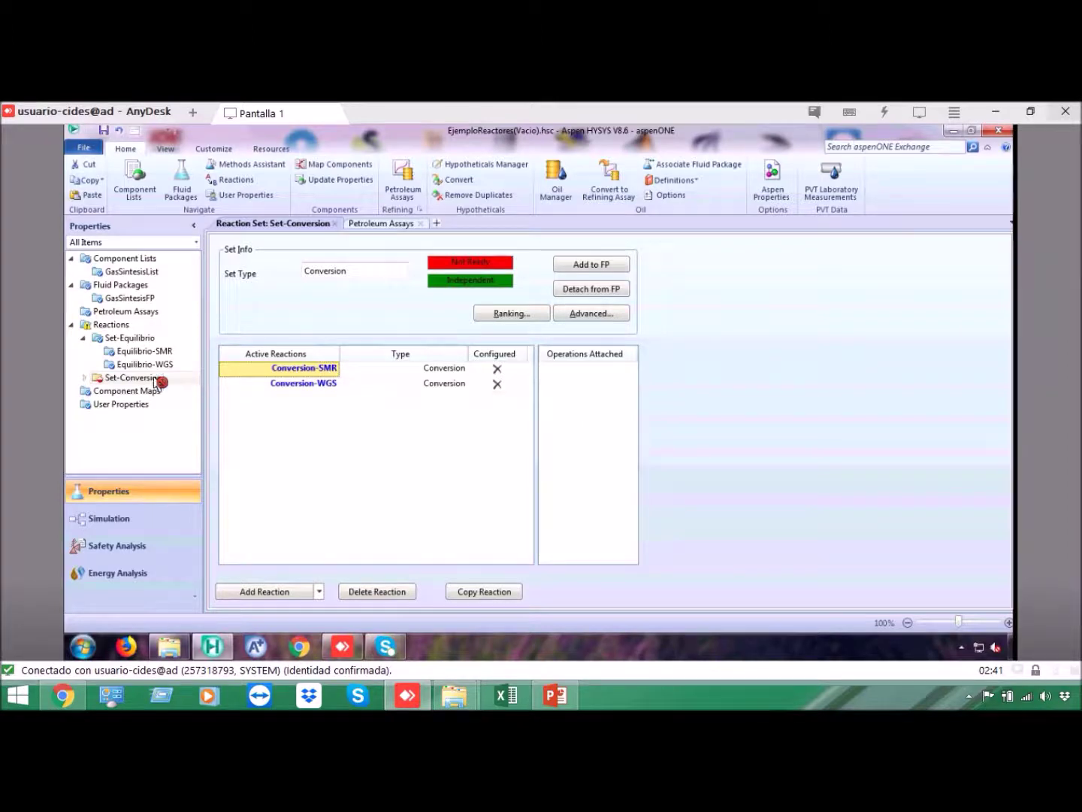
# Open the Conversion-SMR reaction and add Methane, H2O, CO and Hydrogen as its stoichiometry components.
pyautogui.click(85, 378)
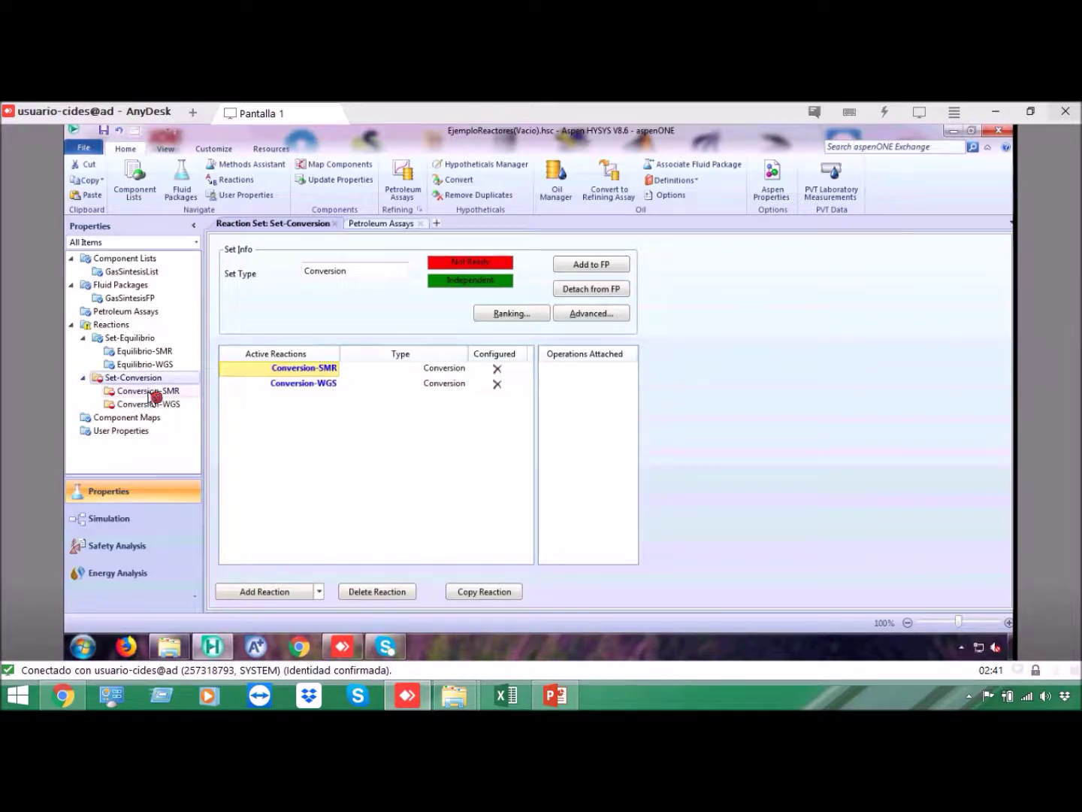
pyautogui.click(150, 391)
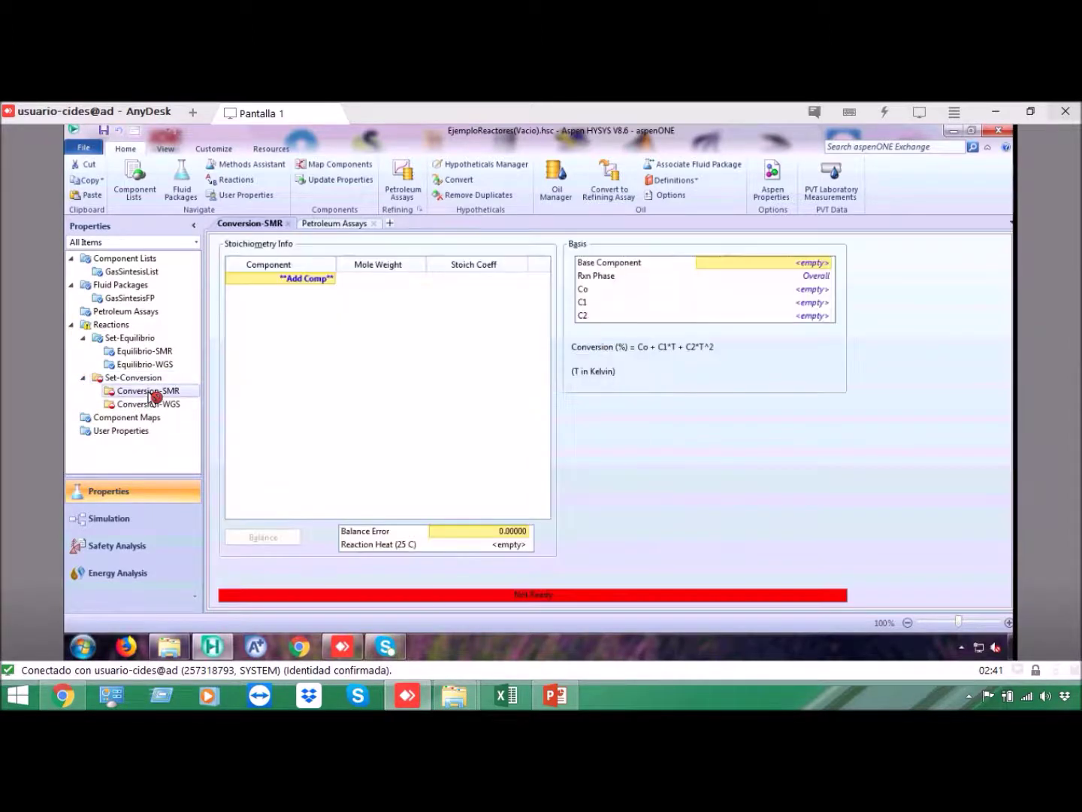
pyautogui.click(333, 279)
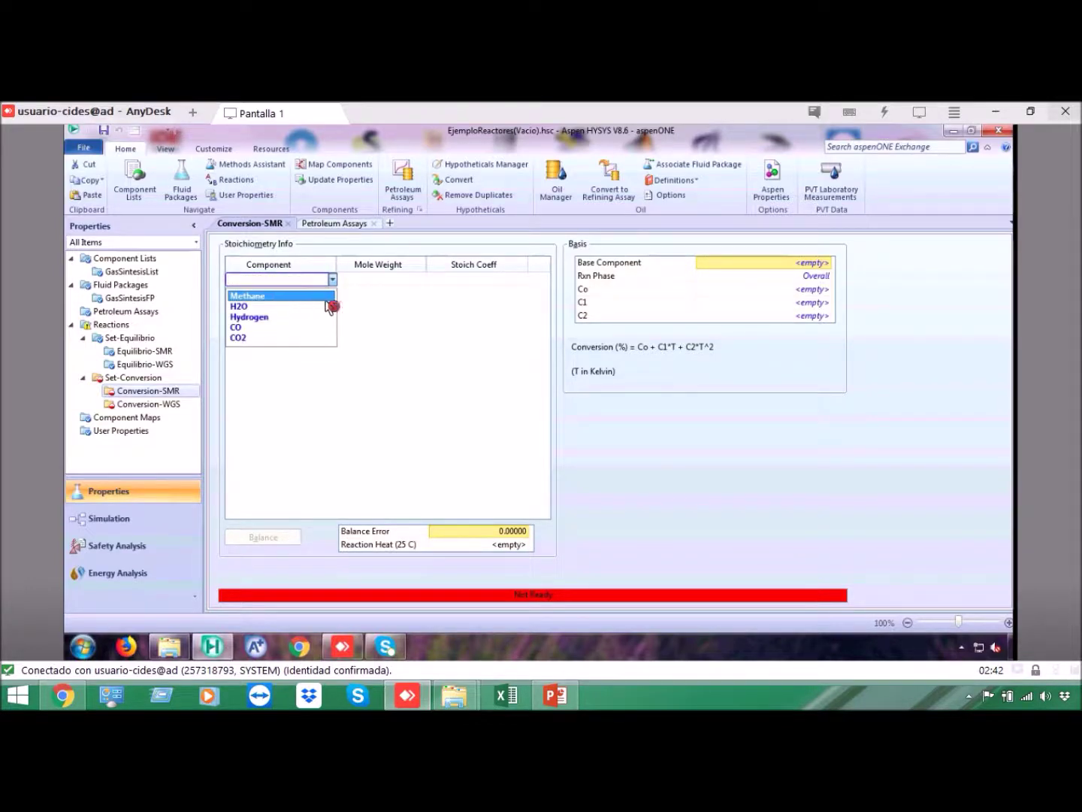
pyautogui.click(328, 298)
pyautogui.click(332, 292)
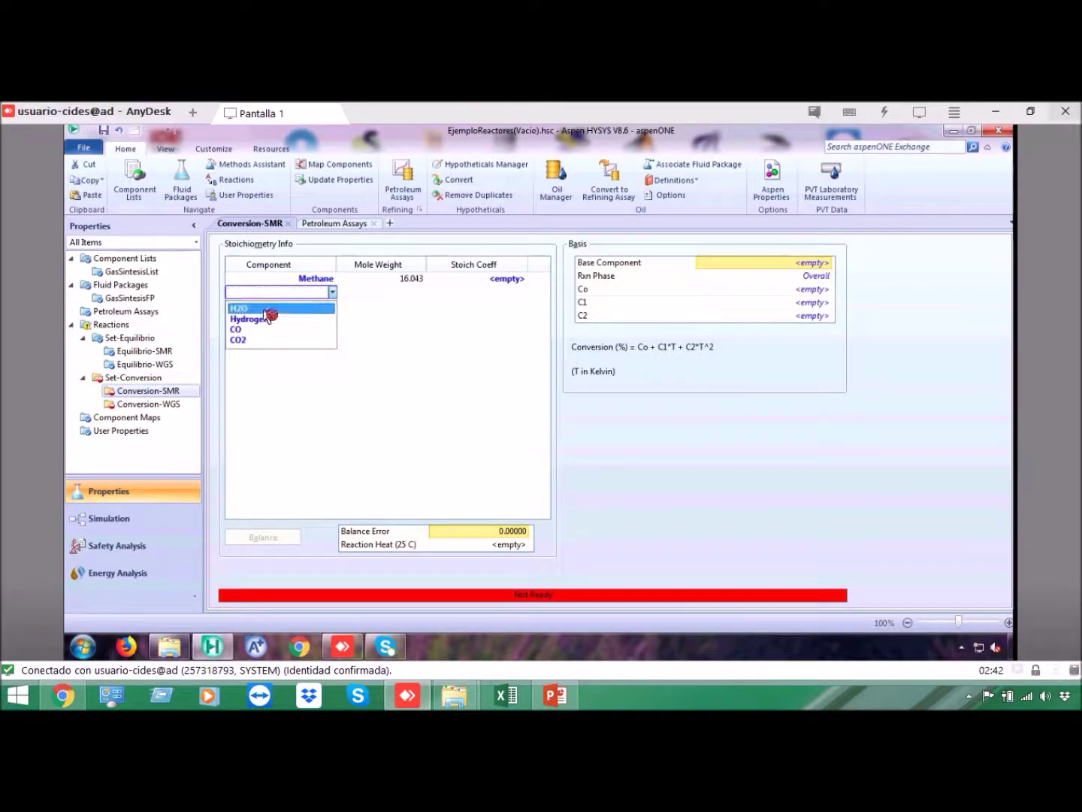
pyautogui.click(330, 309)
pyautogui.click(332, 304)
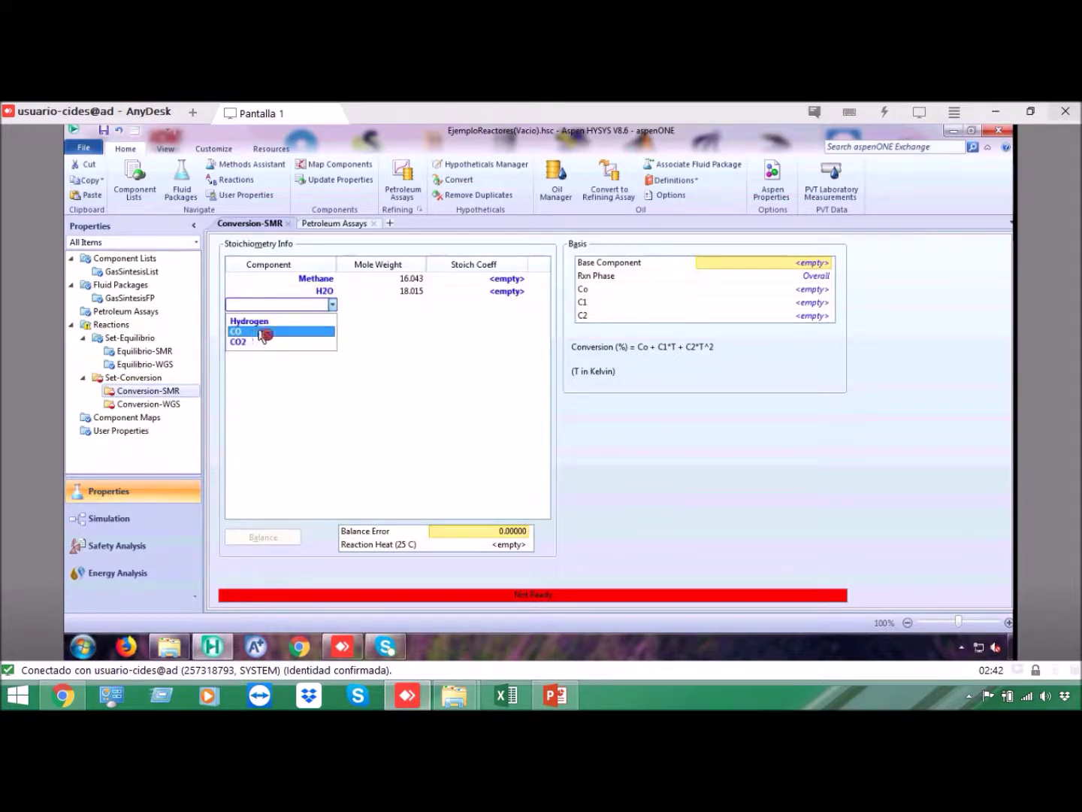
pyautogui.click(261, 331)
pyautogui.click(336, 321)
pyautogui.click(332, 316)
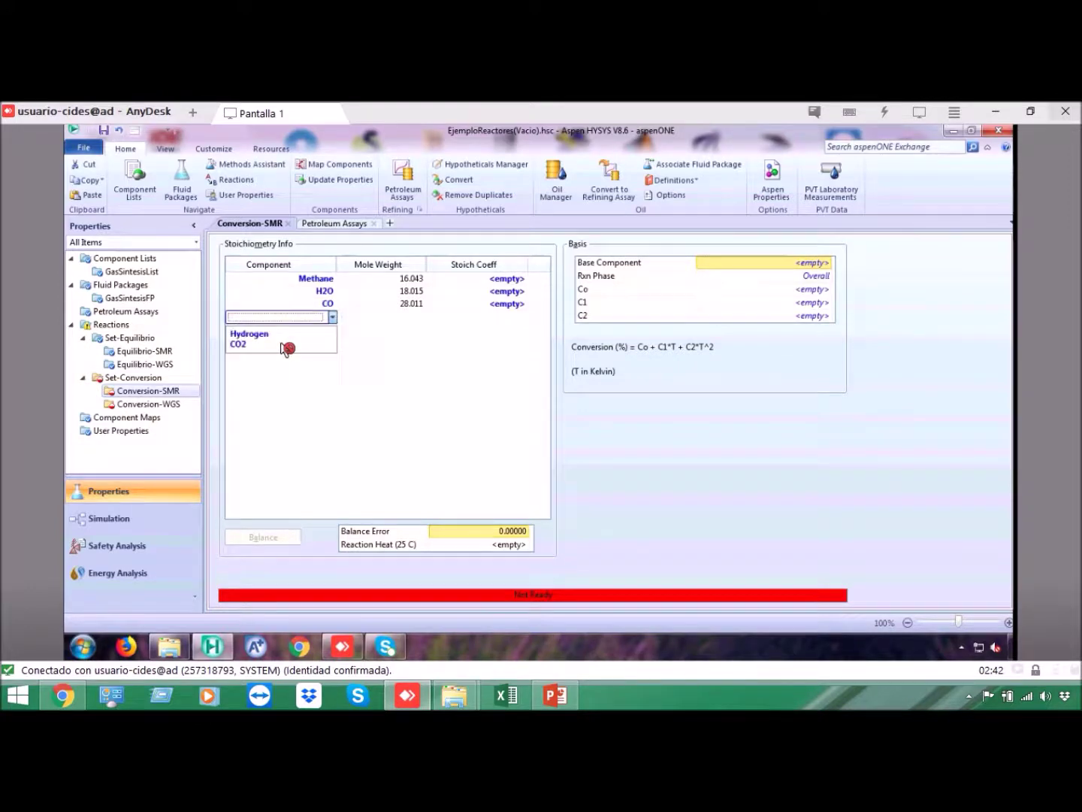
# Set the Conversion-SMR stoichiometric coefficients to -1 for Methane, -1 for H2O, 1 for CO and 3 for Hydrogen.
pyautogui.click(524, 281)
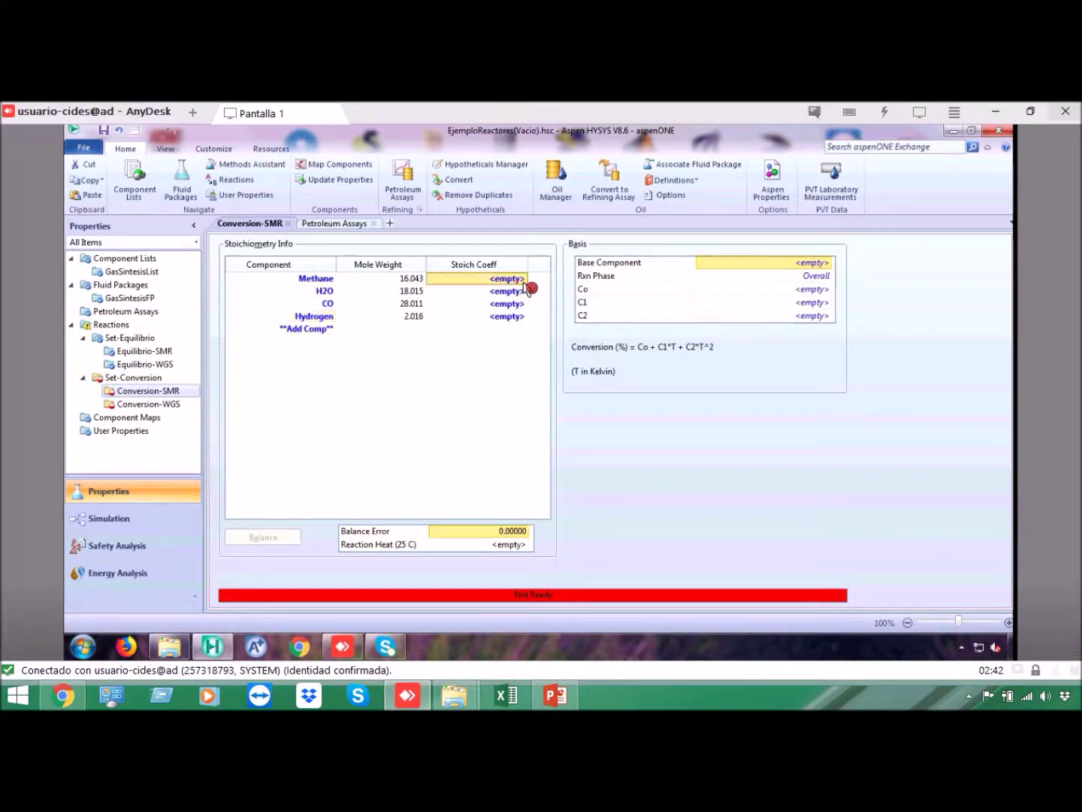
pyautogui.write('-1')
pyautogui.press('Return')
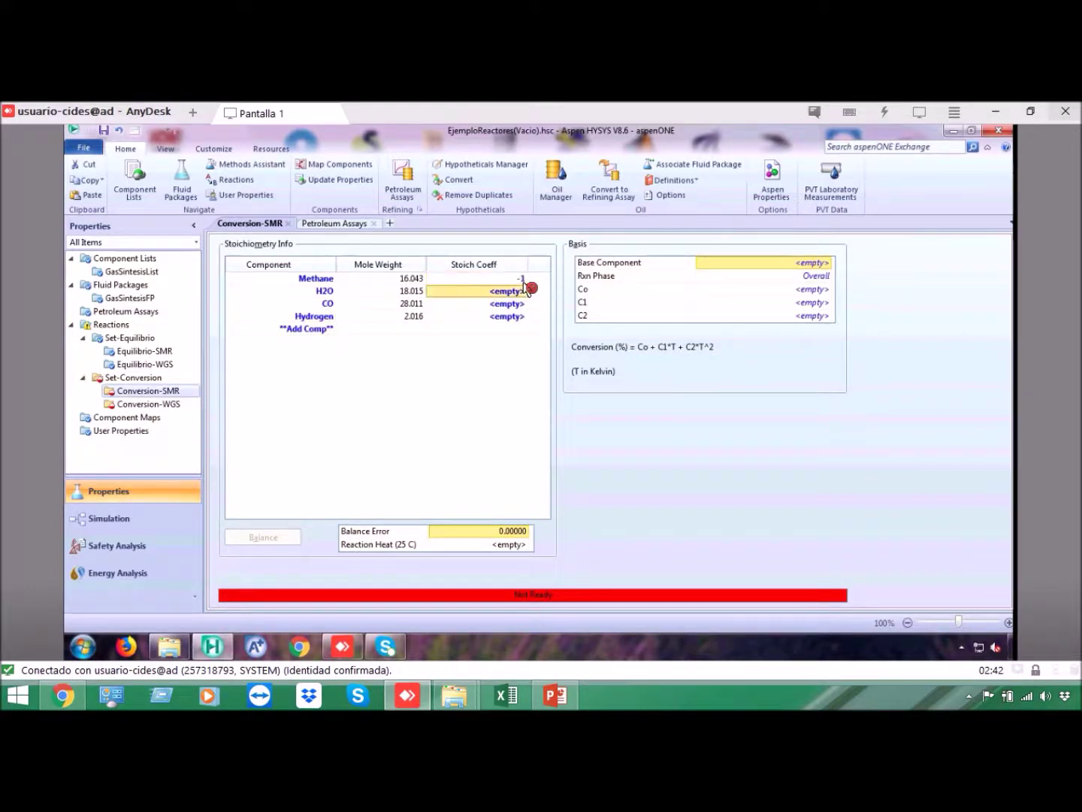
pyautogui.write('-1')
pyautogui.press('Return')
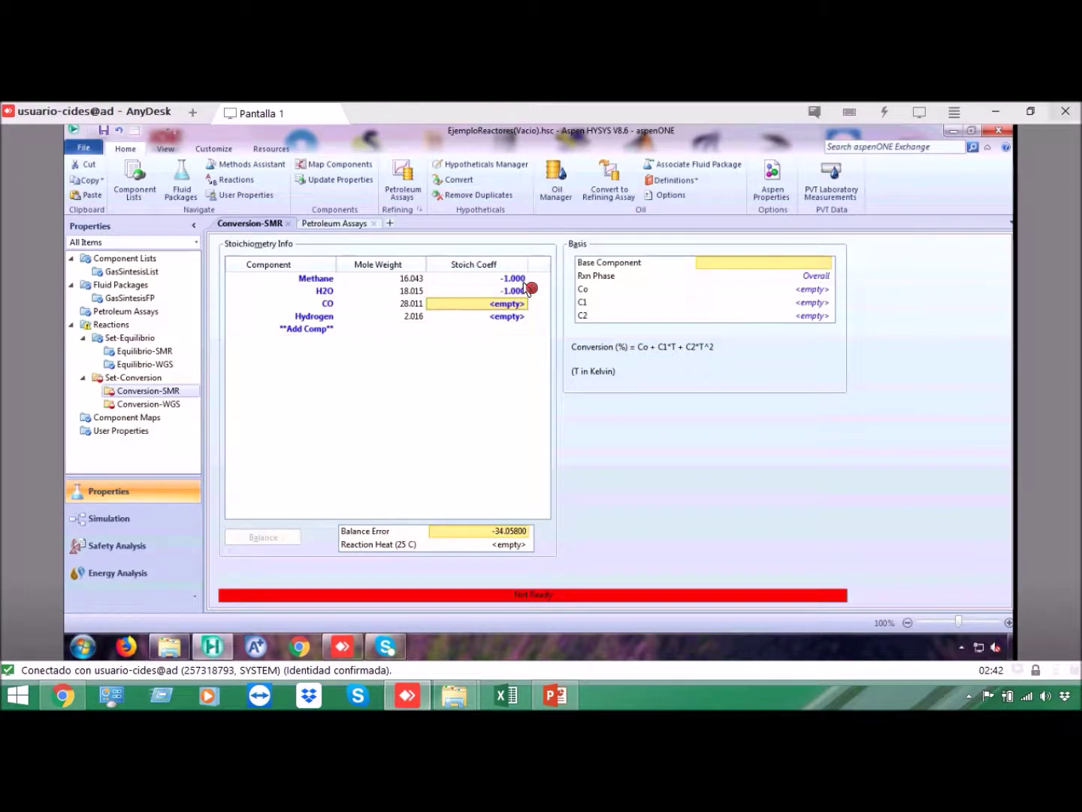
pyautogui.write('1')
pyautogui.press('Return')
pyautogui.write('3')
pyautogui.press('Return')
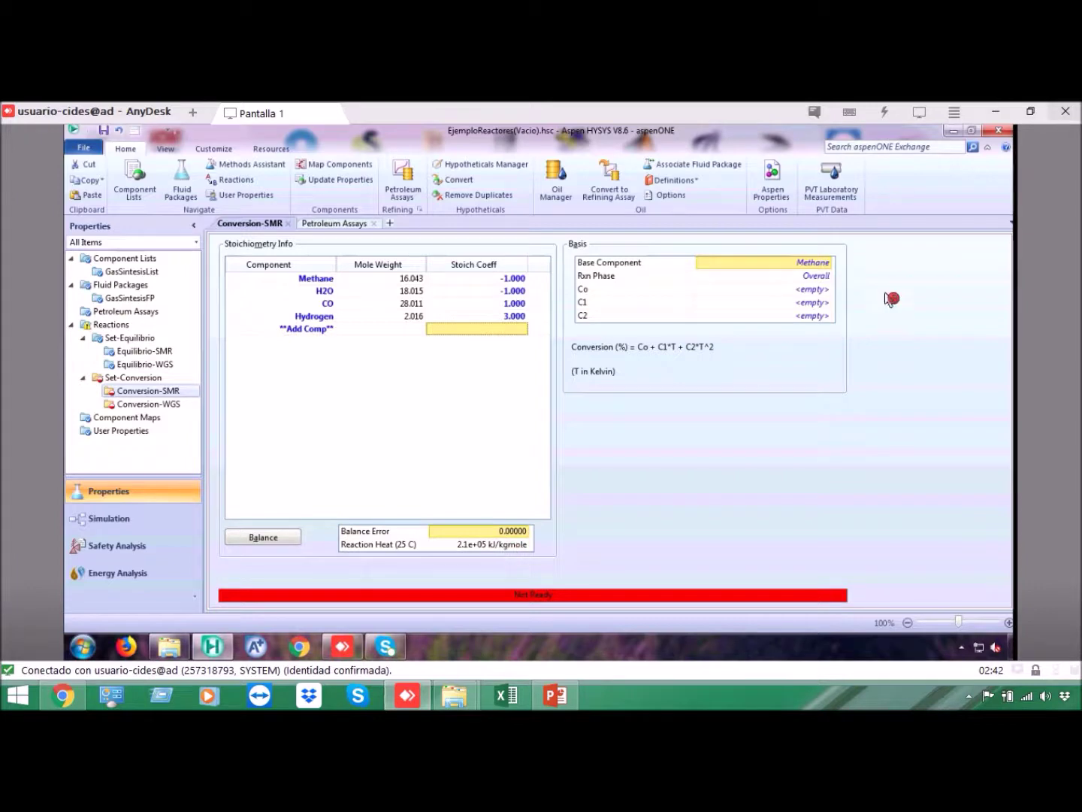
# Keep Methane as the base component of Conversion-SMR, and set its reaction phase to VapourPhase and Co to 50.
pyautogui.click(813, 263)
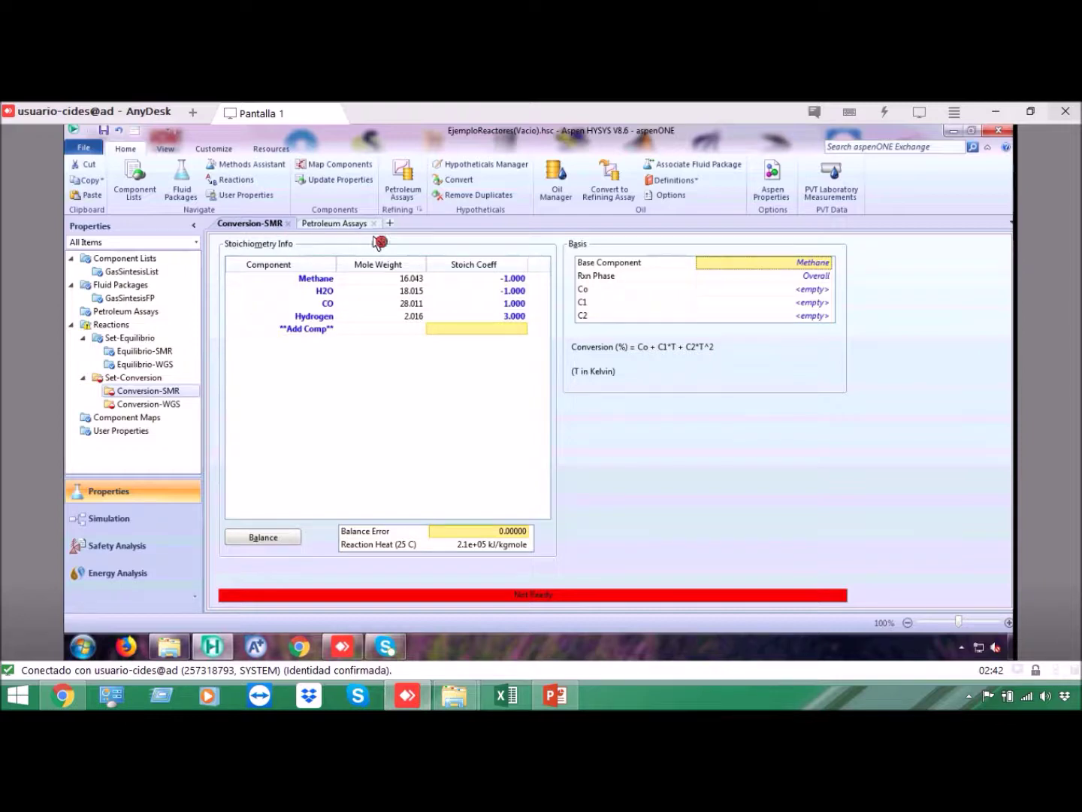
pyautogui.click(825, 275)
pyautogui.click(833, 263)
pyautogui.click(829, 264)
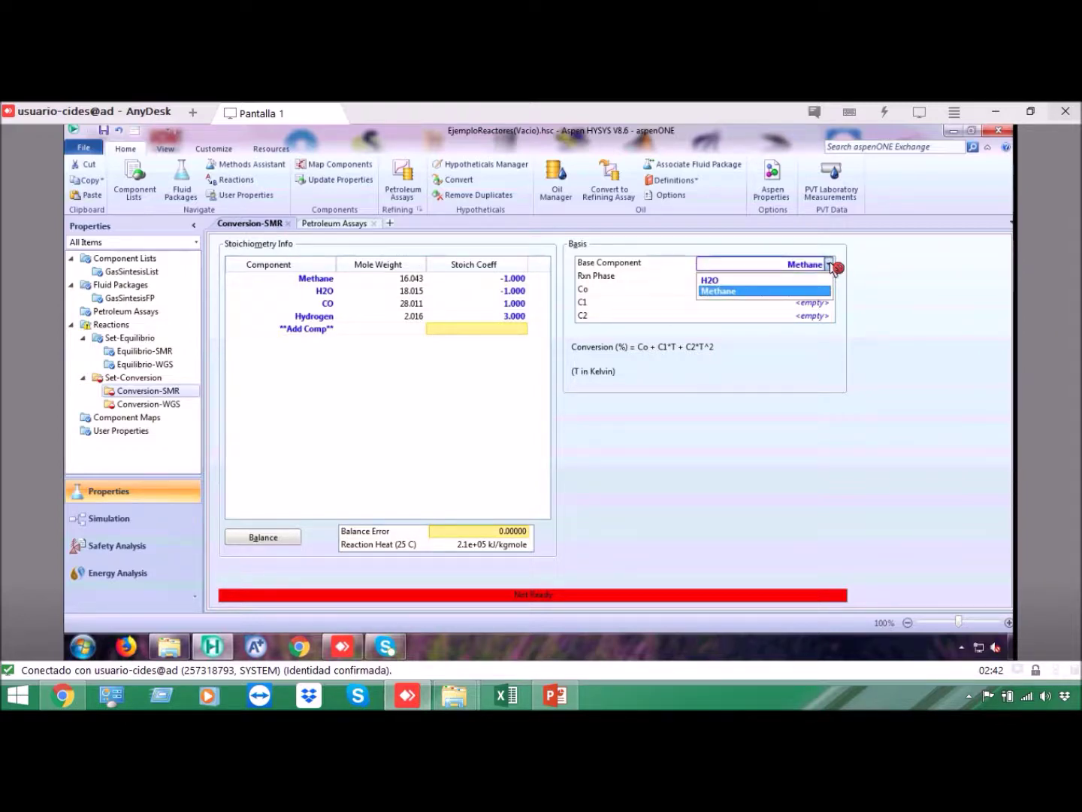
pyautogui.click(831, 274)
pyautogui.click(835, 278)
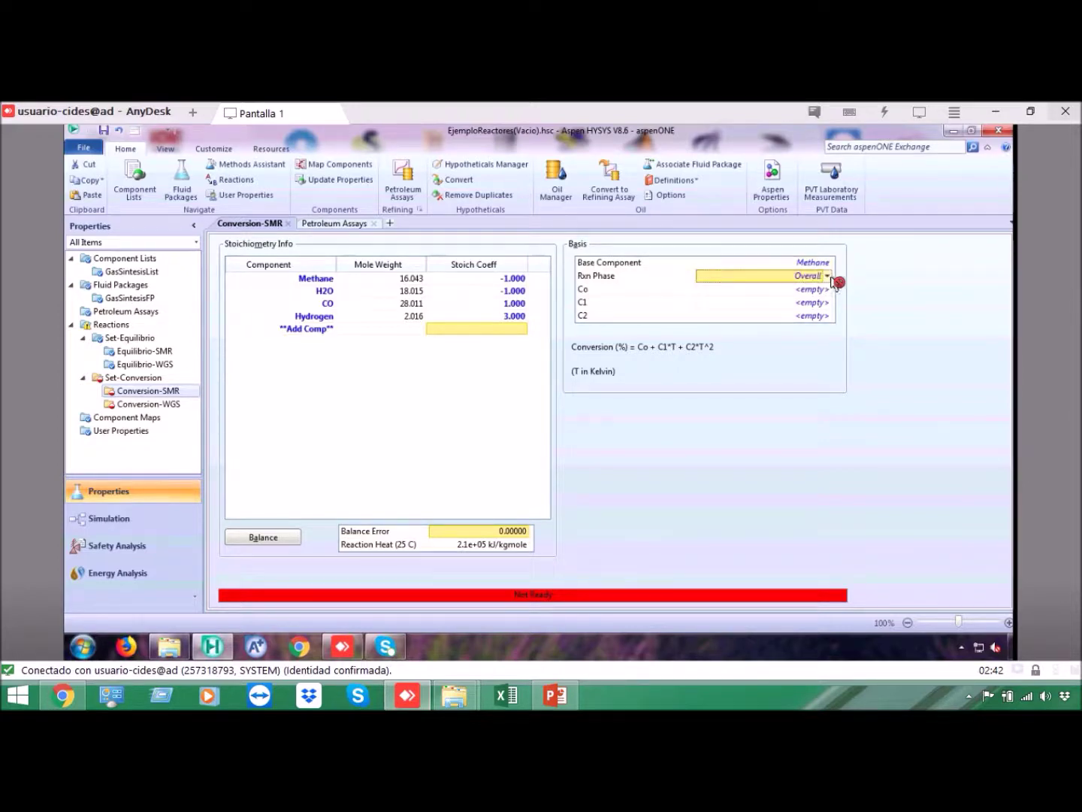
pyautogui.click(829, 278)
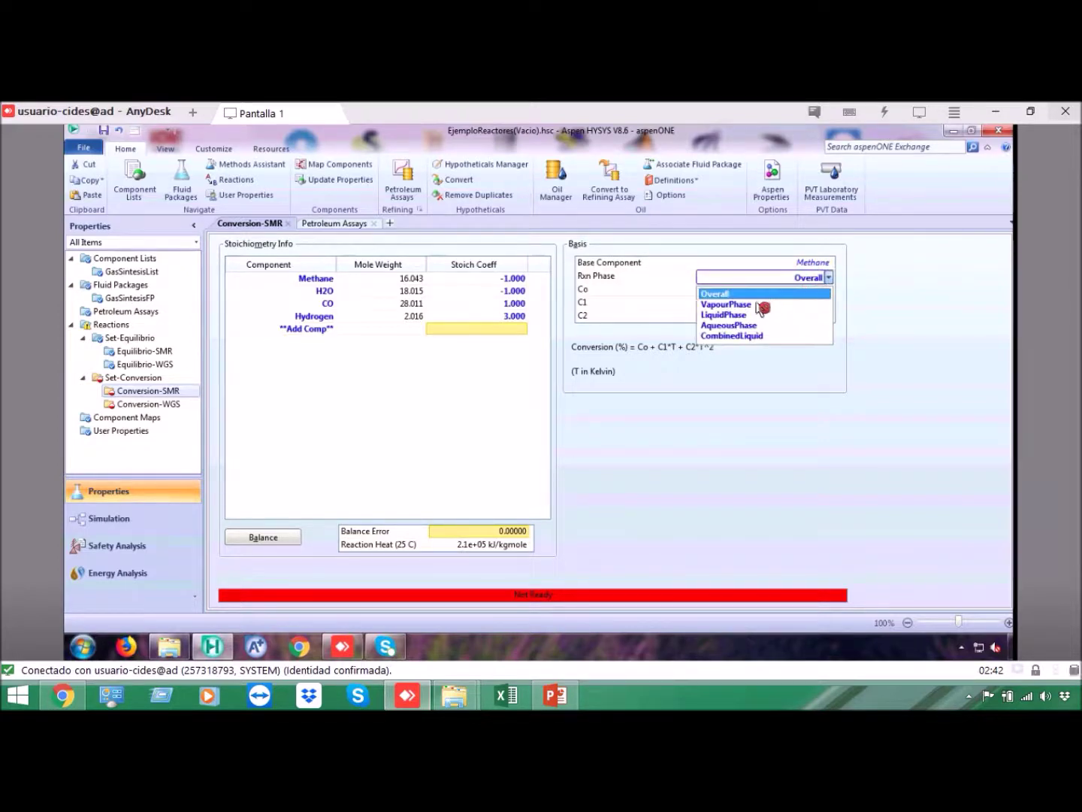
pyautogui.click(827, 303)
pyautogui.click(822, 290)
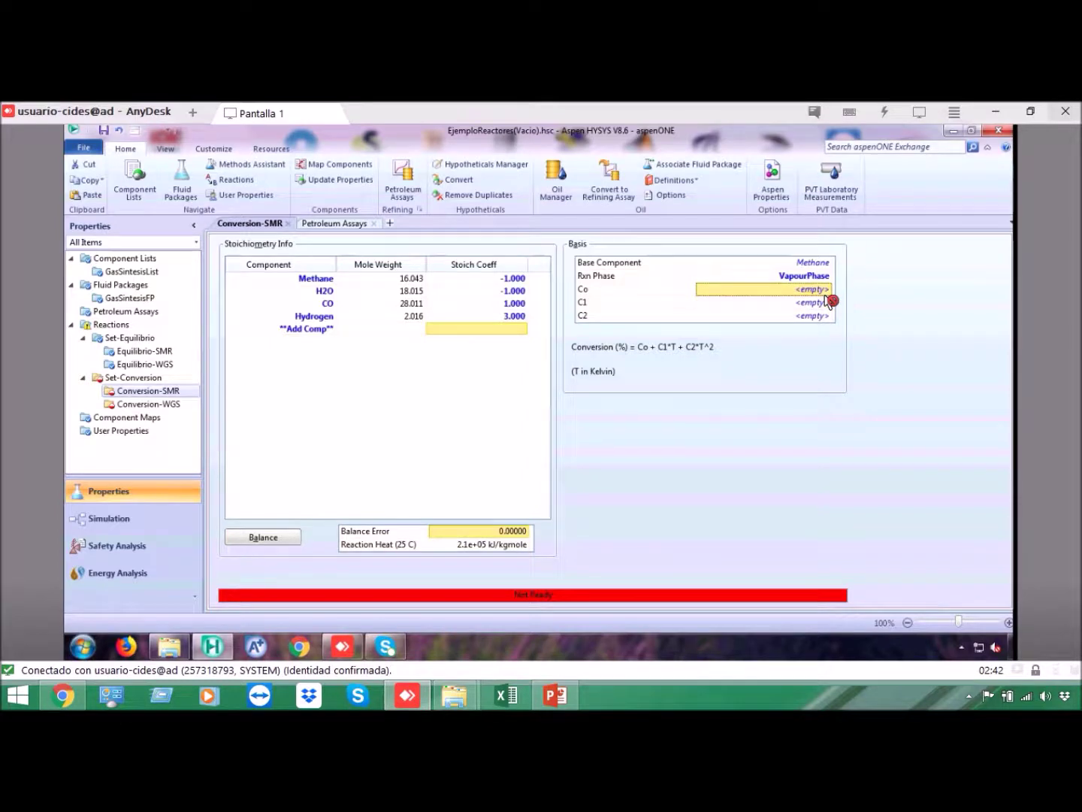
pyautogui.write('50')
pyautogui.press('Return')
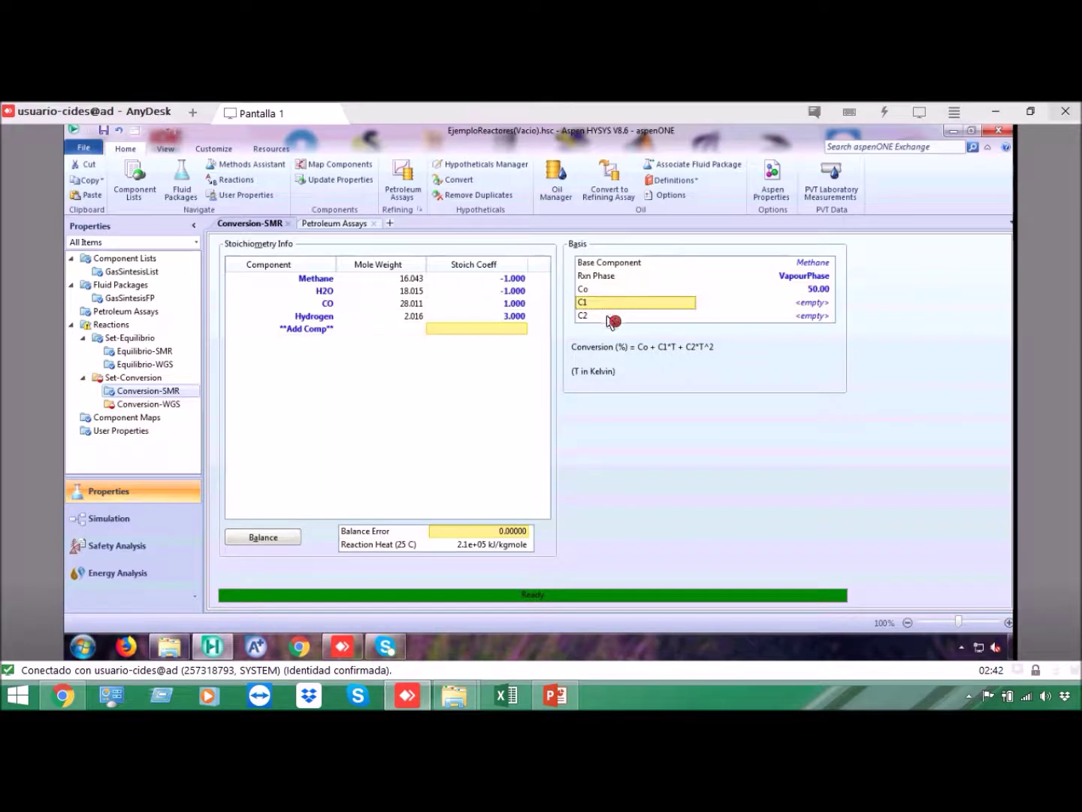
pyautogui.click(808, 321)
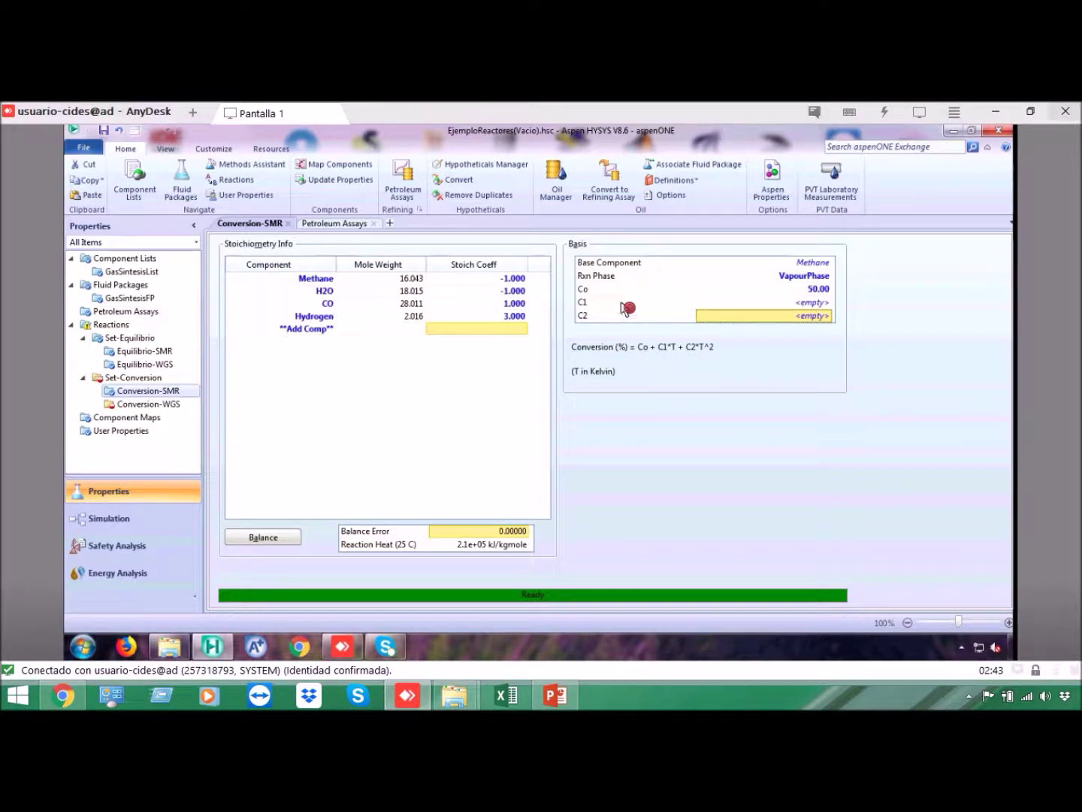
# Open the Conversion-WGS reaction and add CO, H2O, CO2 and Hydrogen as its stoichiometry components.
pyautogui.click(156, 406)
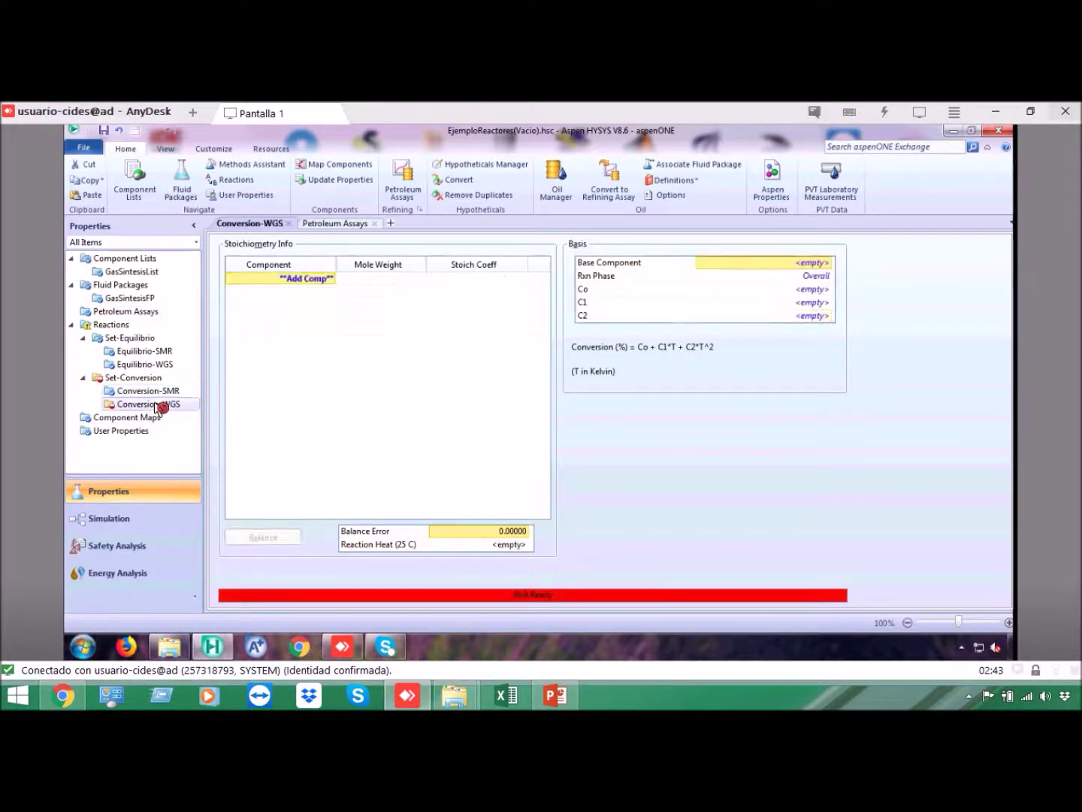
pyautogui.click(333, 278)
pyautogui.click(332, 280)
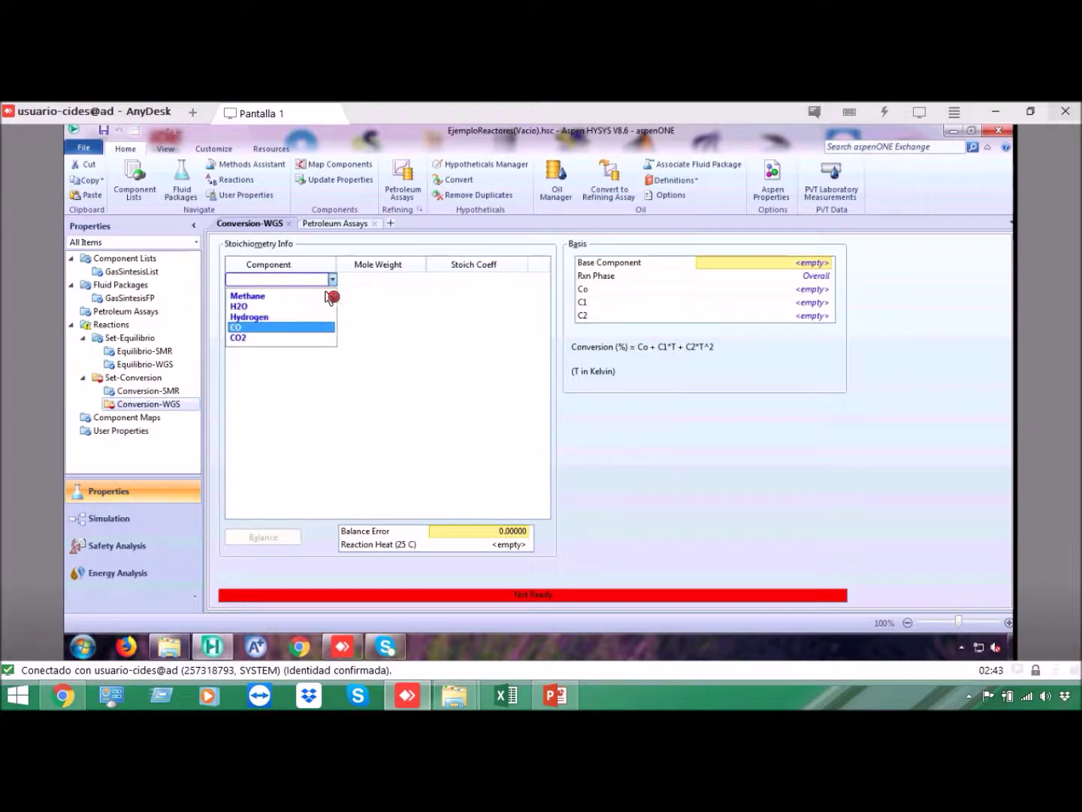
pyautogui.click(279, 328)
pyautogui.click(332, 292)
pyautogui.click(333, 291)
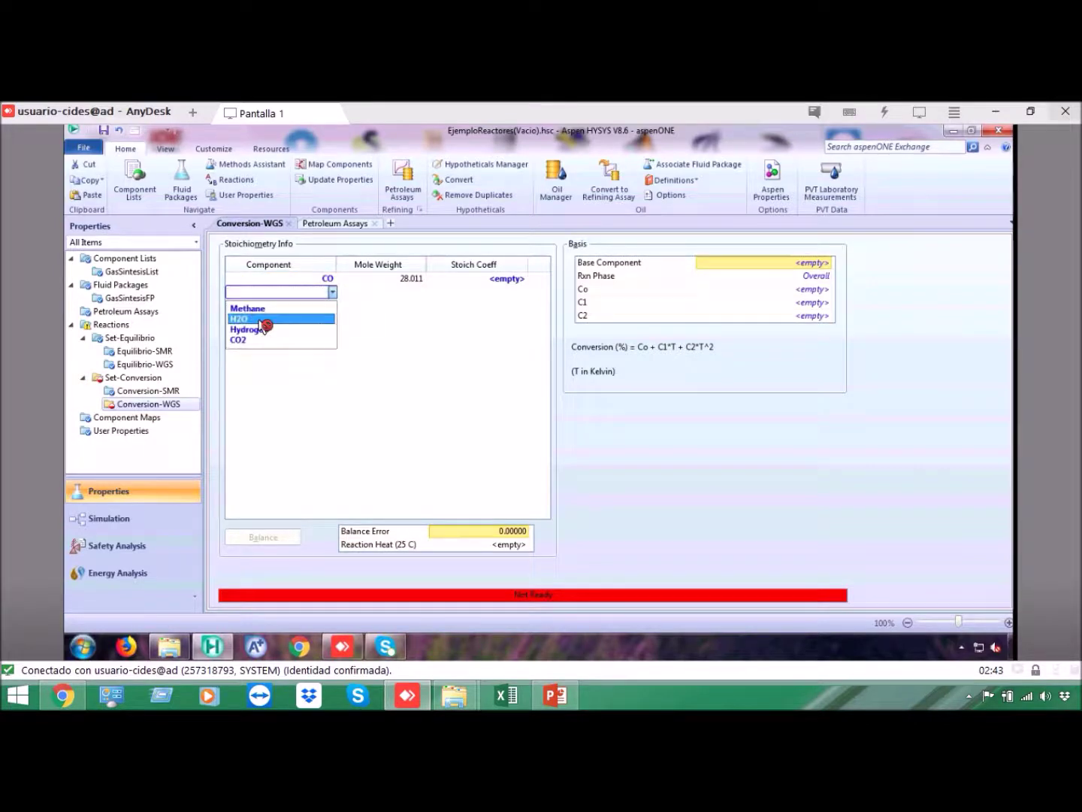
pyautogui.click(315, 319)
pyautogui.click(332, 303)
pyautogui.click(333, 304)
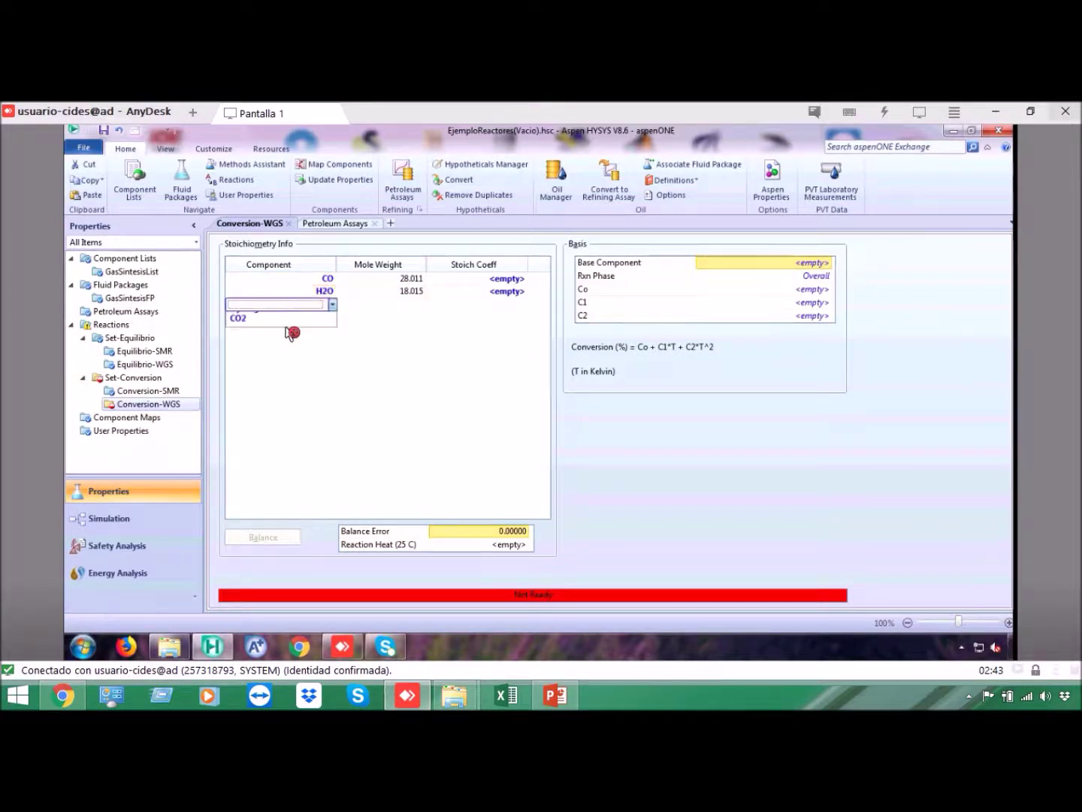
pyautogui.click(255, 341)
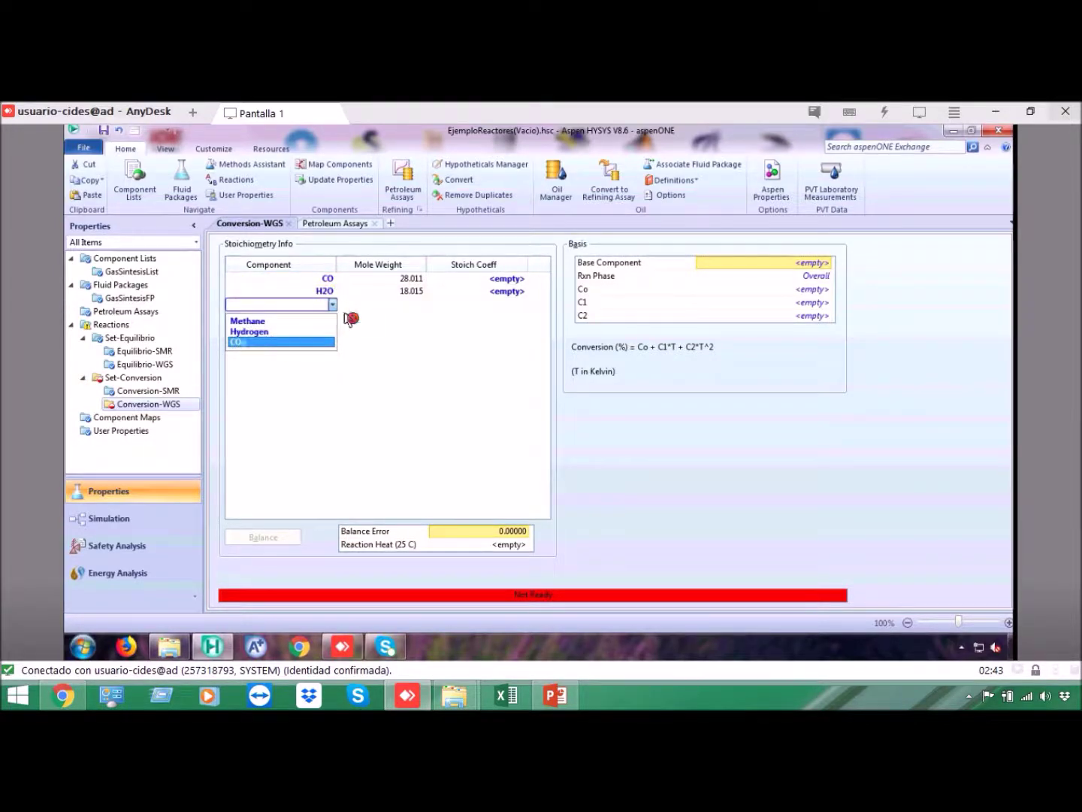
pyautogui.click(333, 323)
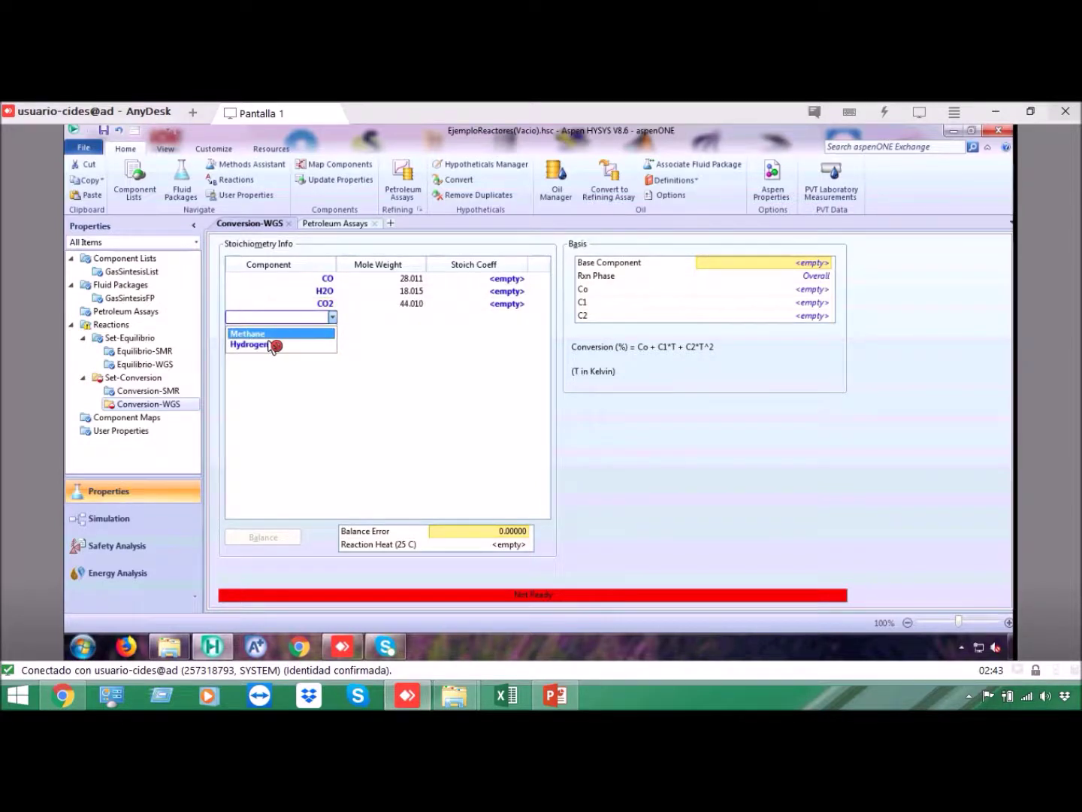
pyautogui.click(273, 343)
# Set the Conversion-WGS stoichiometric coefficients to -1 for CO, -1 for H2O, 1 for CO2 and 1 for Hydrogen.
pyautogui.click(518, 280)
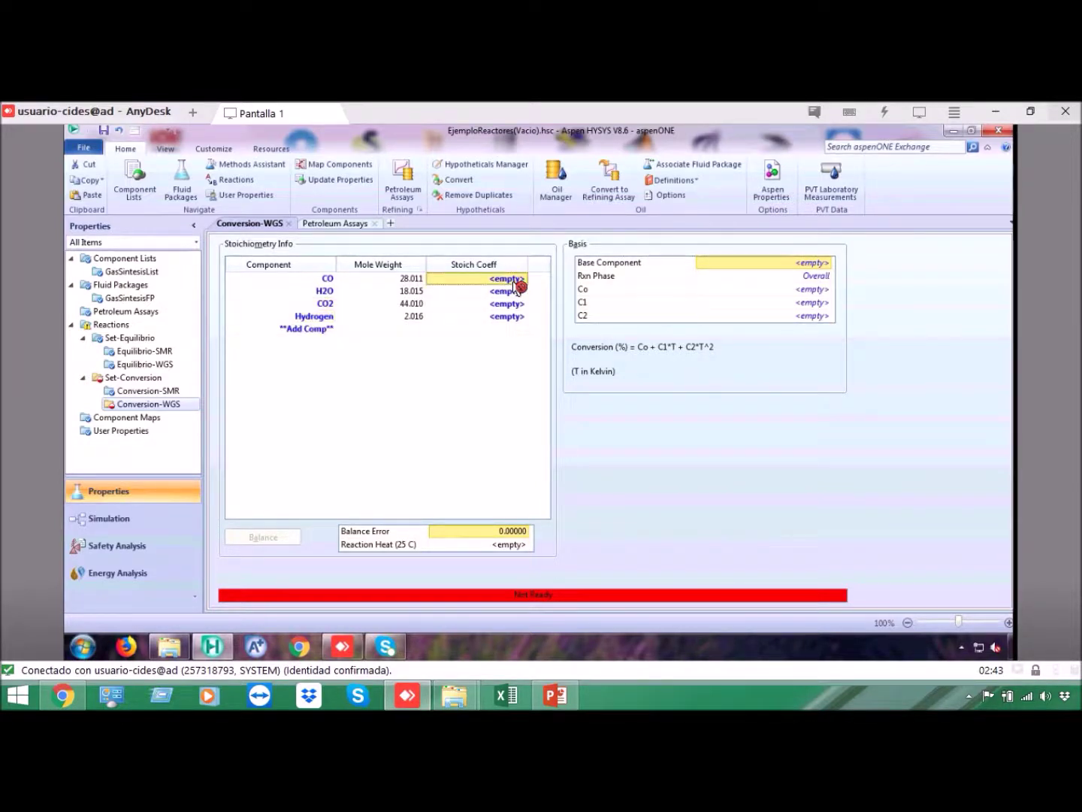
pyautogui.write('-1')
pyautogui.press('Return')
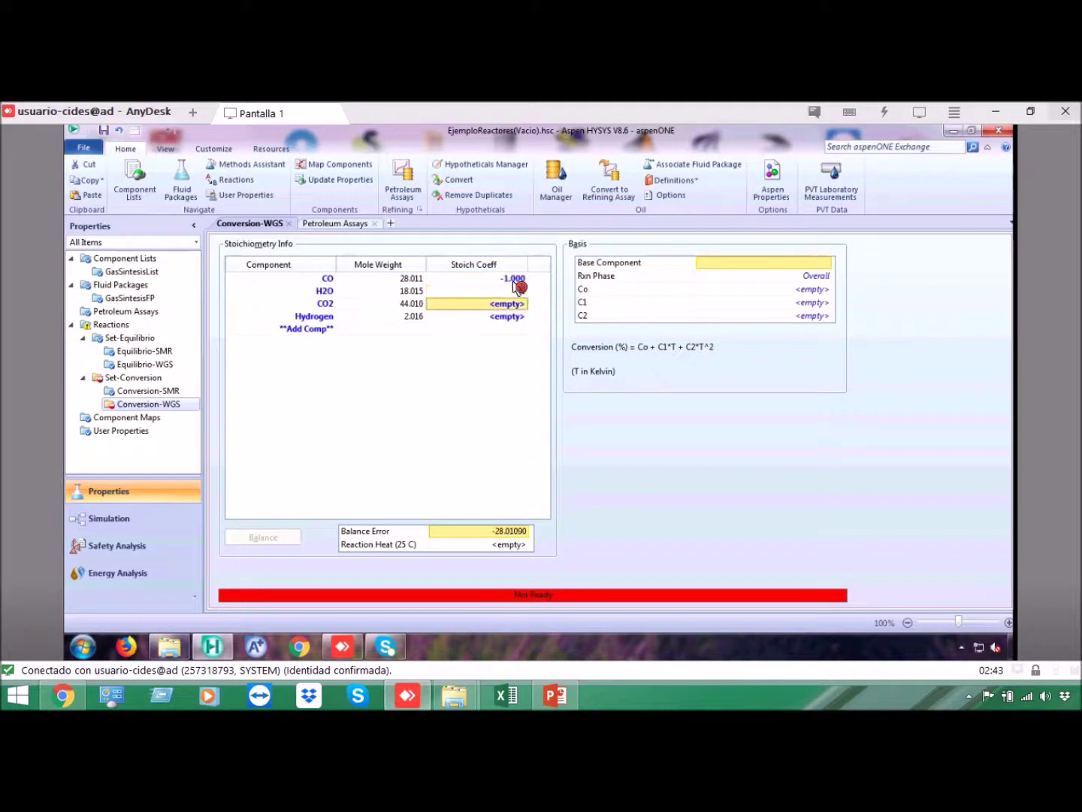
pyautogui.write('1')
pyautogui.press('Return')
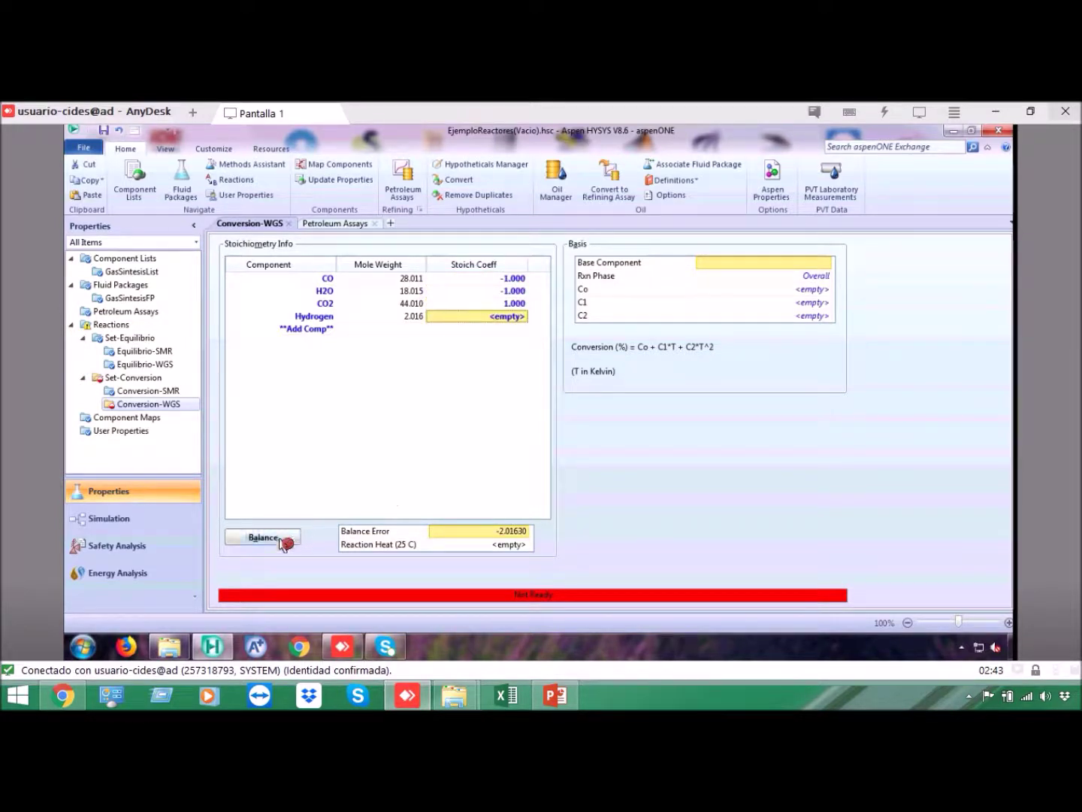
pyautogui.write('1')
pyautogui.press('Return')
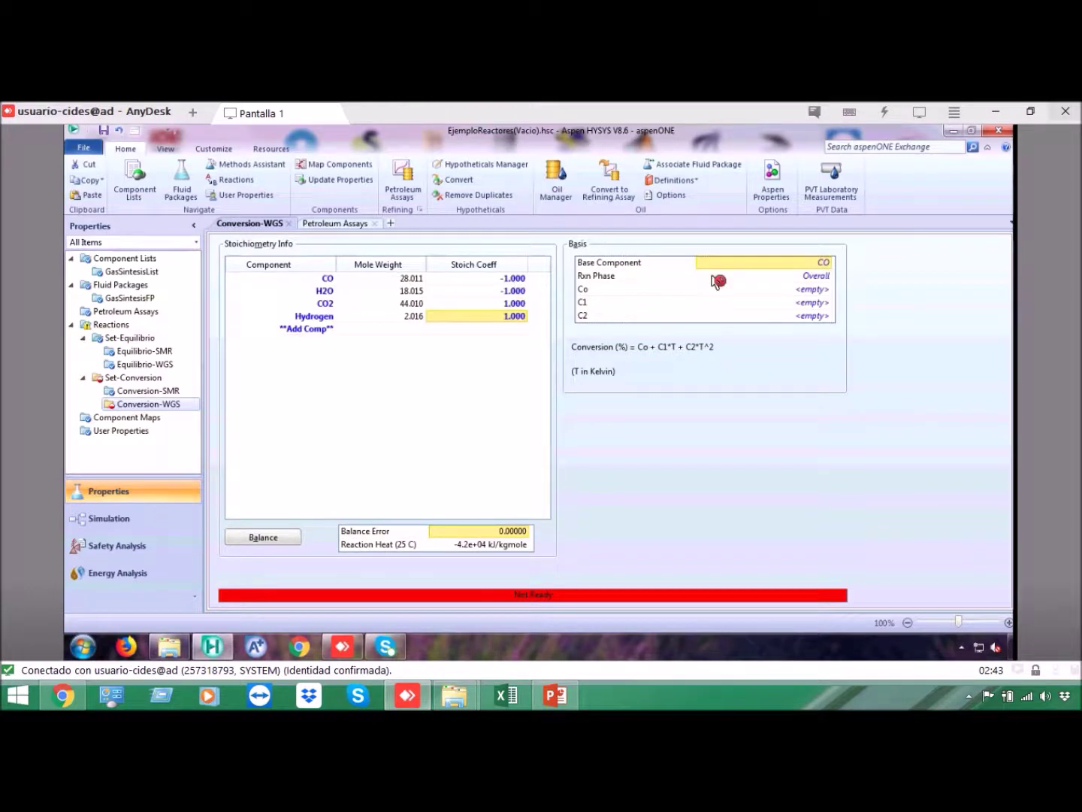
# Set the Conversion-WGS reaction phase to VapourPhase and its Co coefficient to 50.
pyautogui.click(823, 277)
pyautogui.click(829, 277)
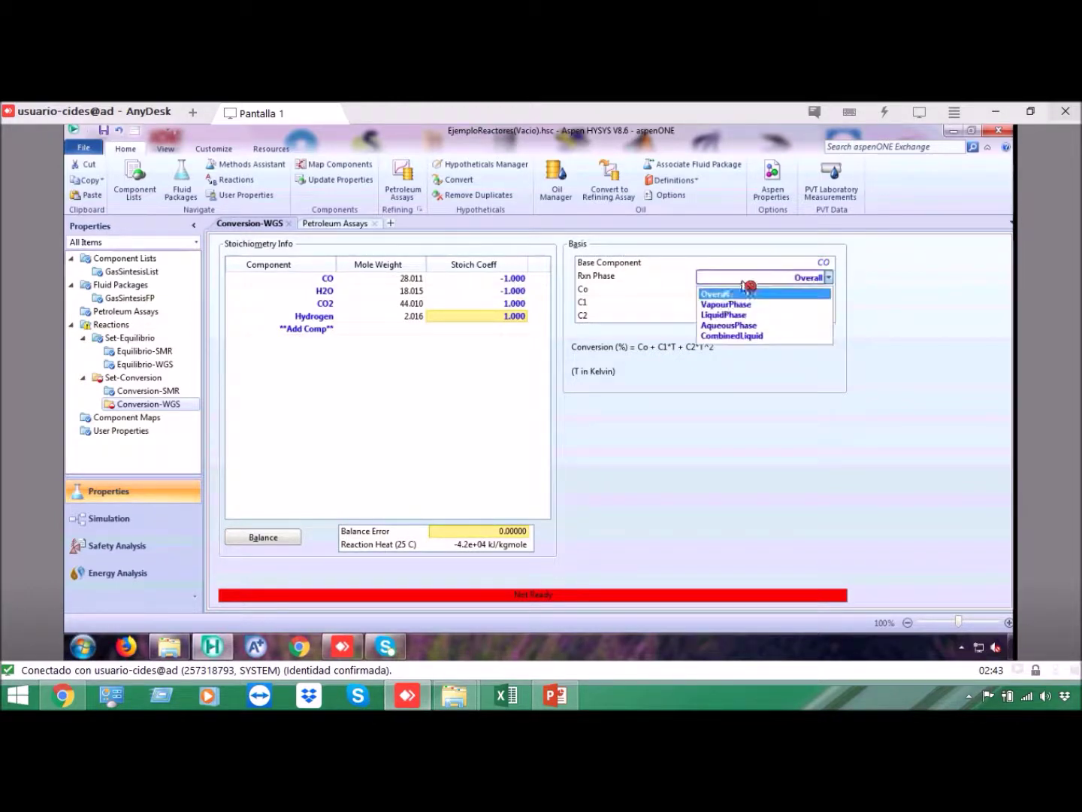
pyautogui.click(747, 303)
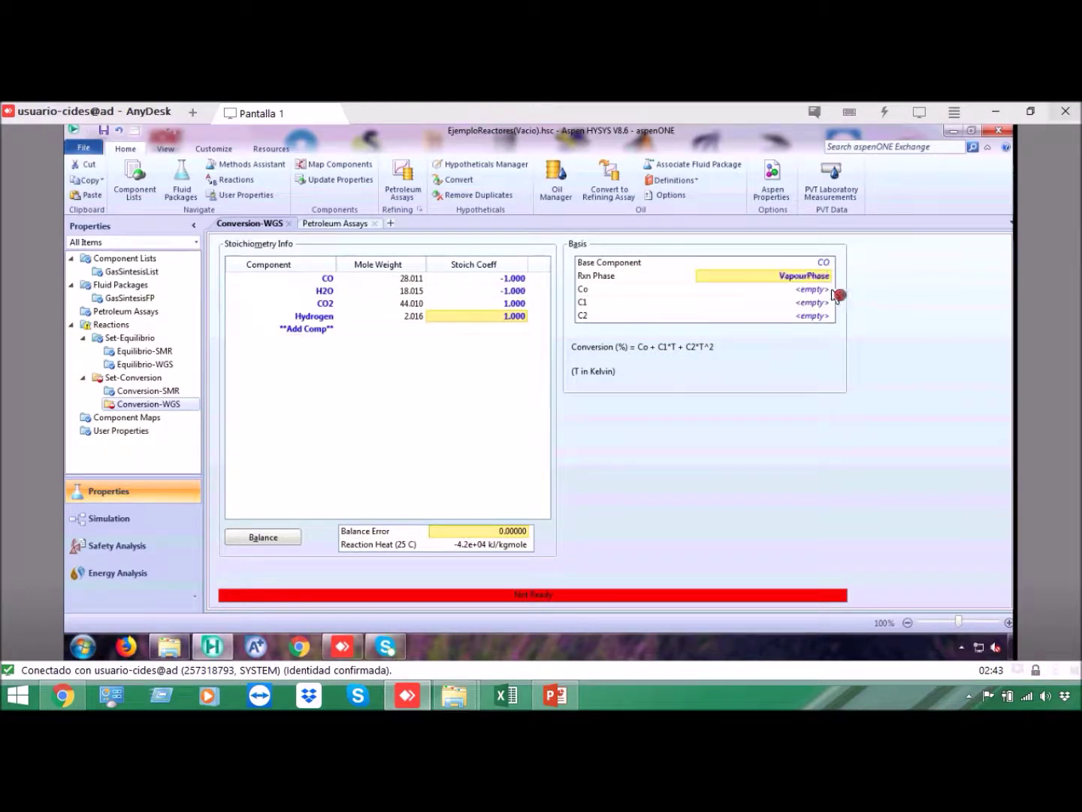
pyautogui.click(825, 290)
pyautogui.write('50')
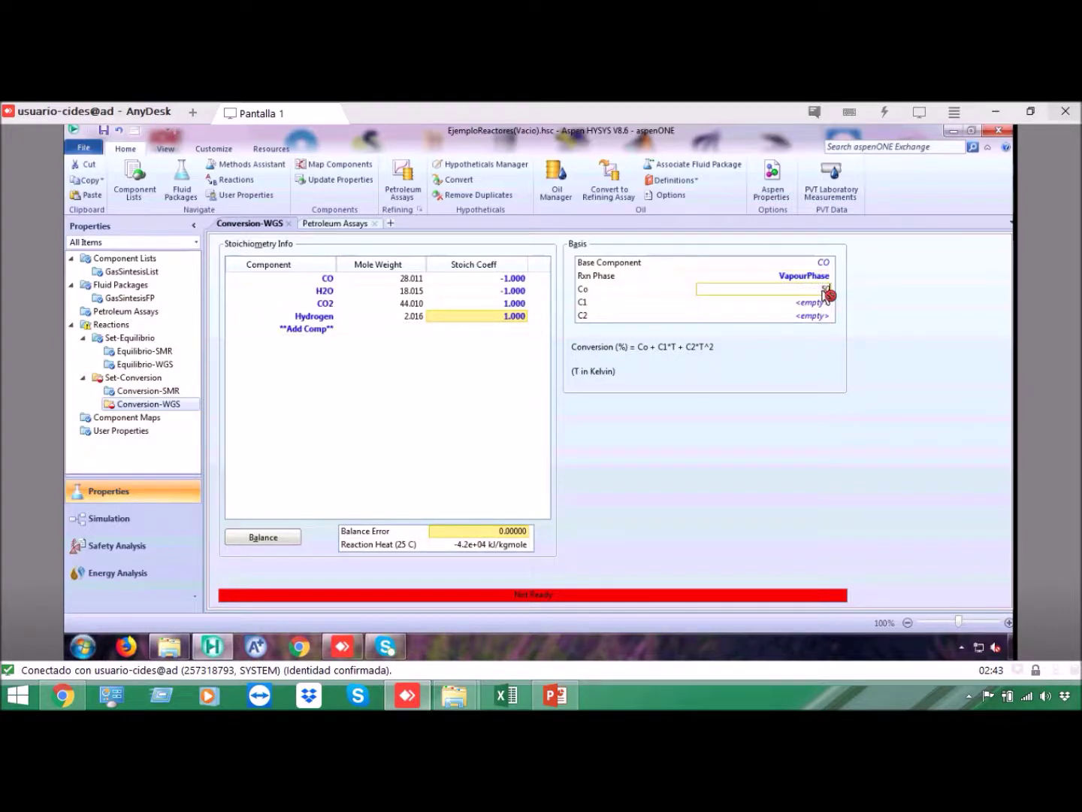
pyautogui.press('Return')
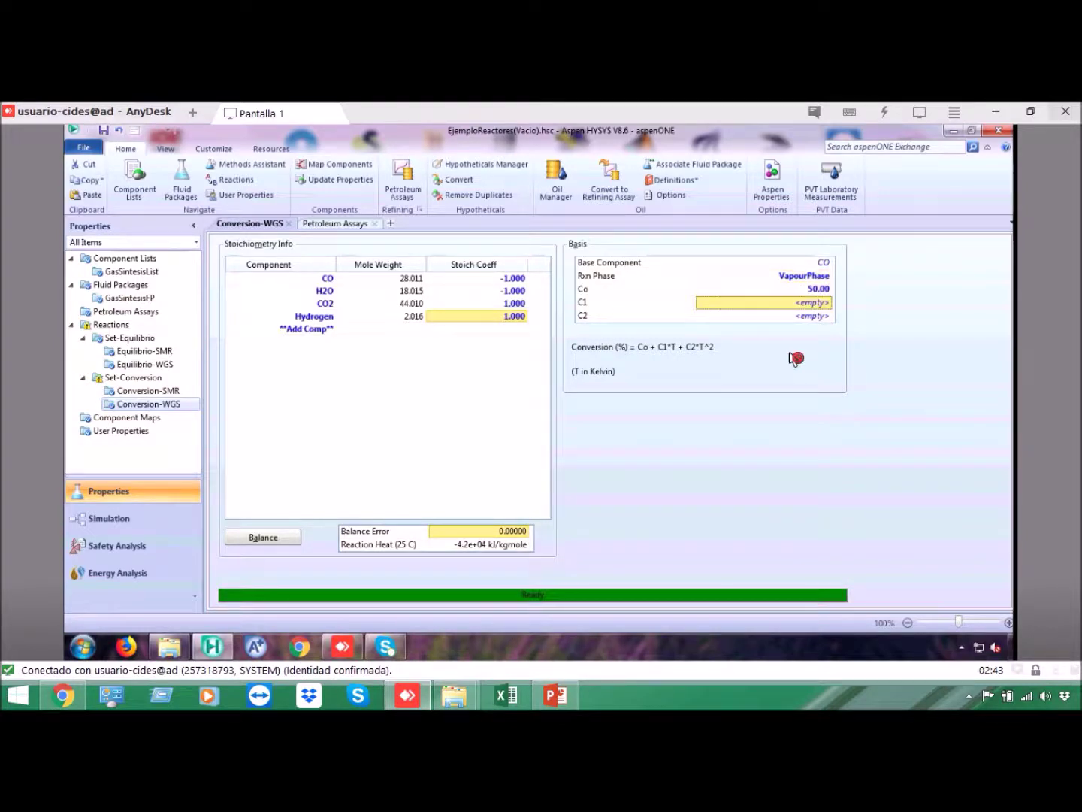
# Open the Set-Conversion reaction set and attach it to the GasSintesisFP fluid package.
pyautogui.doubleClick(149, 380)
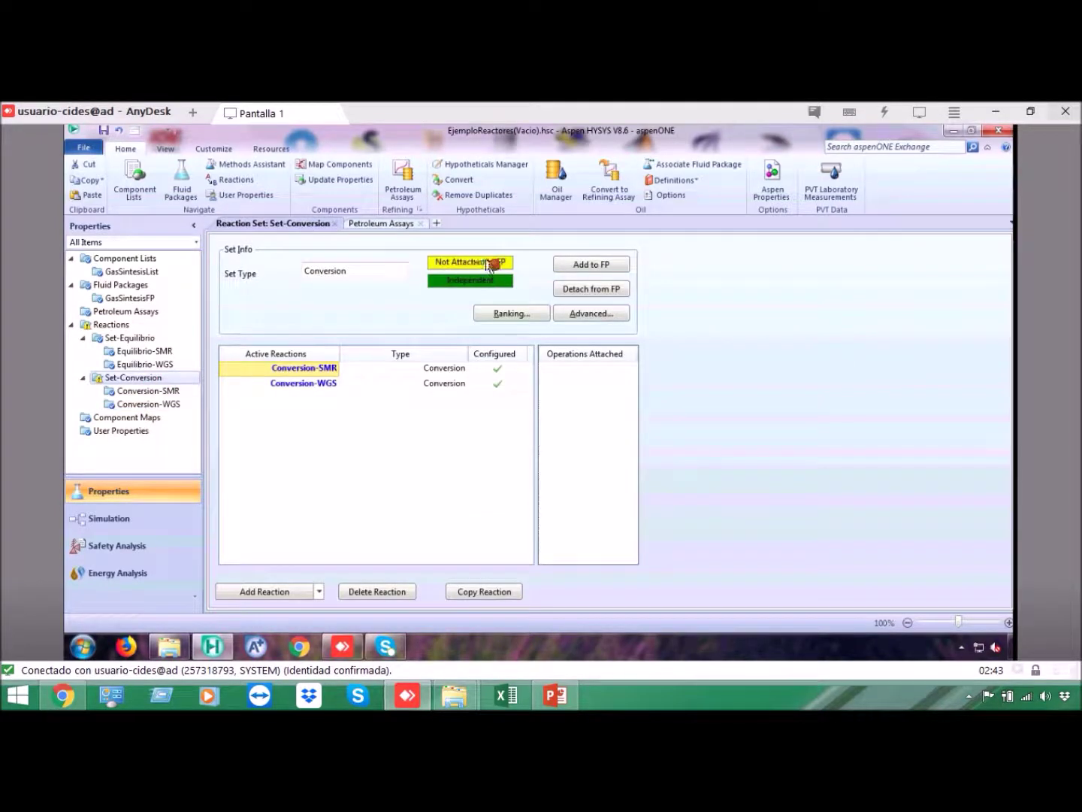
pyautogui.click(603, 271)
pyautogui.click(526, 292)
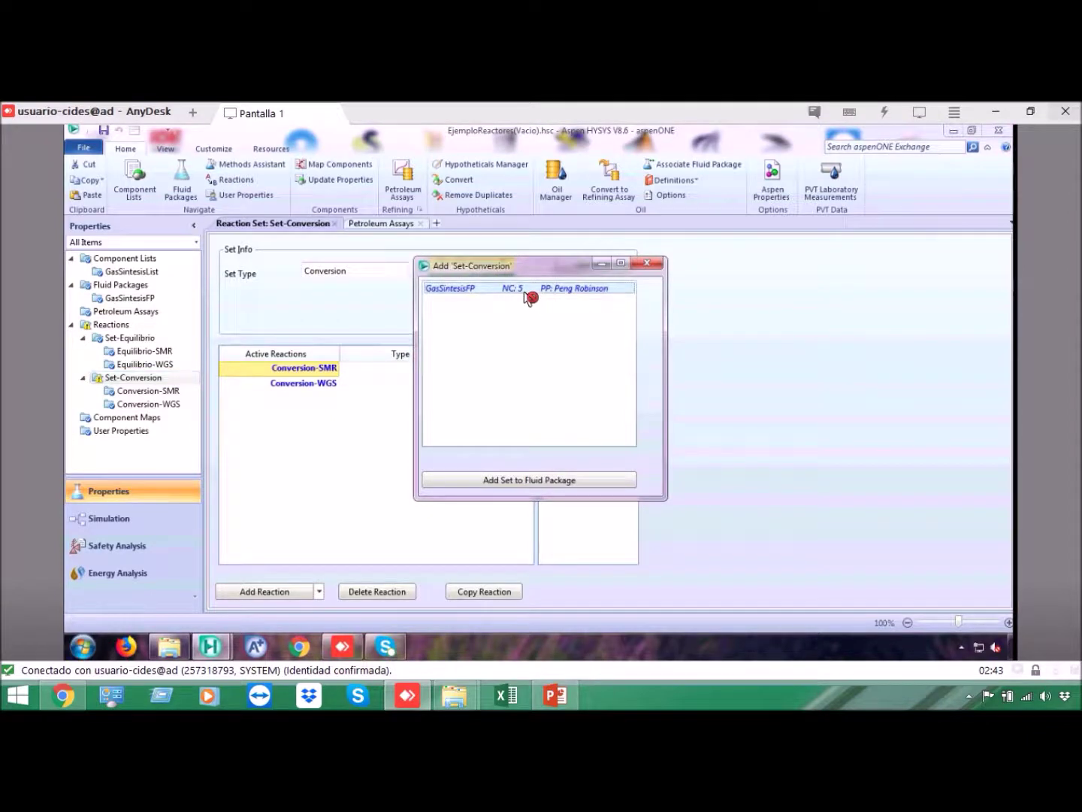
pyautogui.click(532, 481)
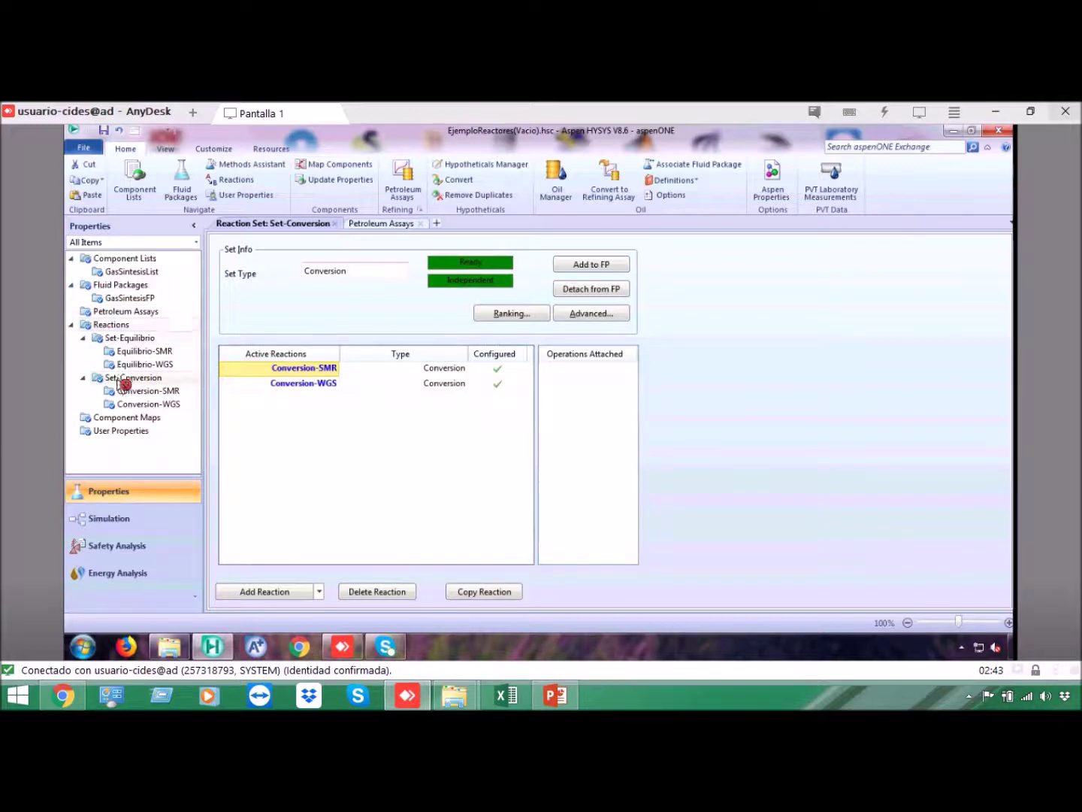
# Collapse the reaction, fluid package and component list branches of the properties tree, and view the Component Lists overview.
pyautogui.click(84, 338)
pyautogui.click(85, 351)
pyautogui.click(71, 325)
pyautogui.click(71, 285)
pyautogui.click(71, 260)
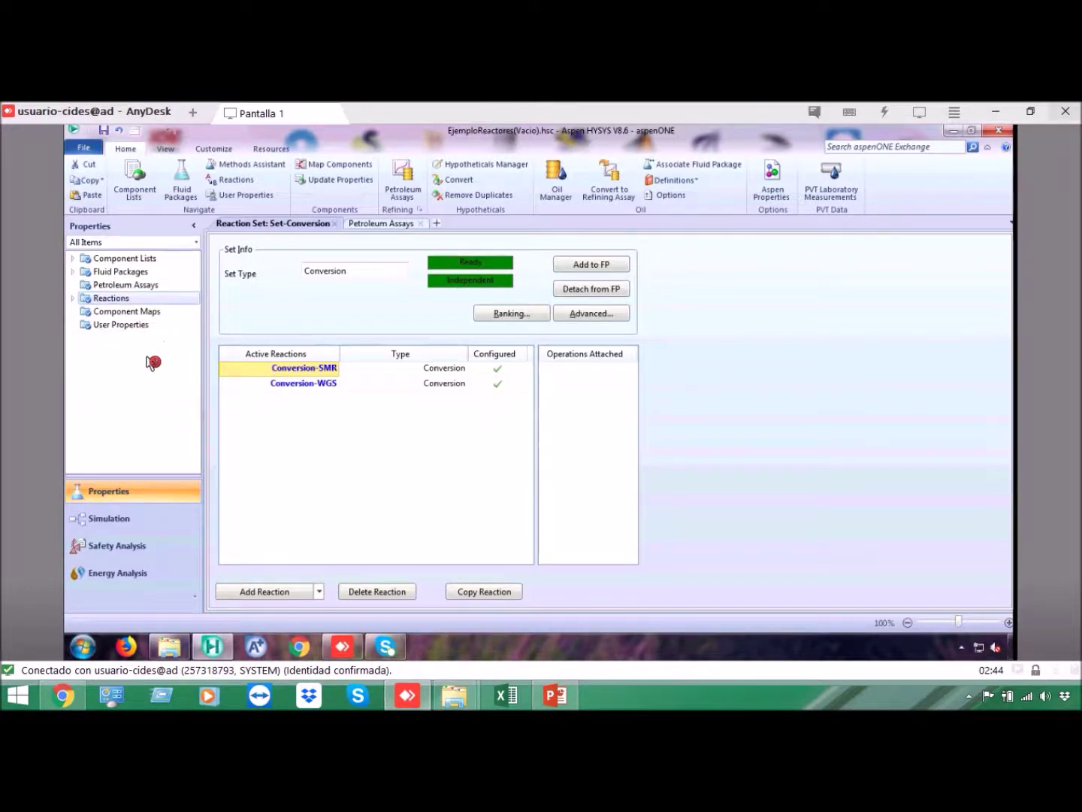
pyautogui.click(124, 258)
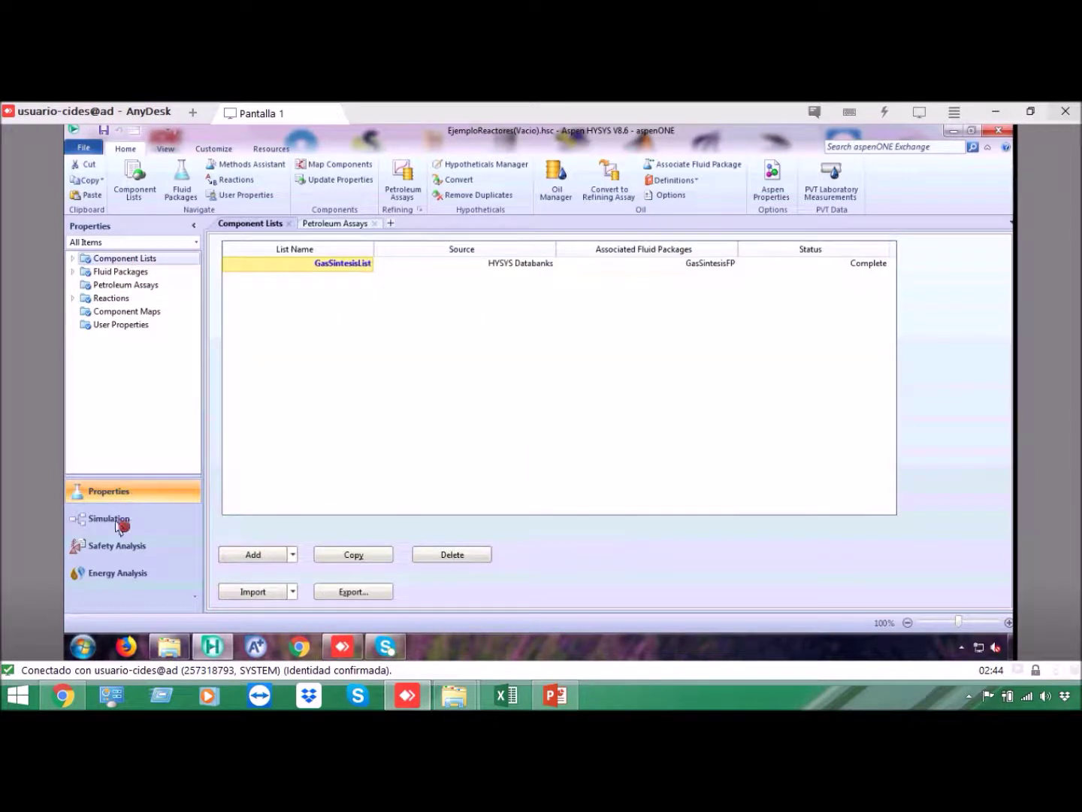
# Go to the Simulation environment and save the case as EjemploReactoresIdeales.
pyautogui.click(110, 524)
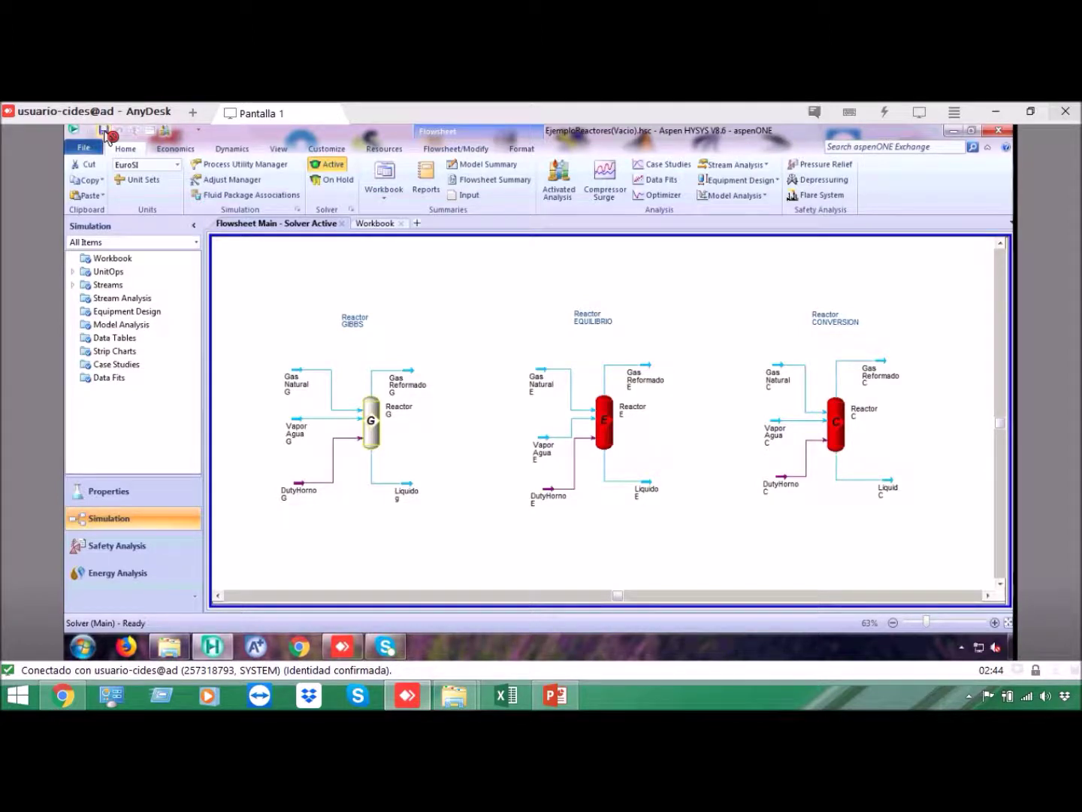
pyautogui.click(105, 134)
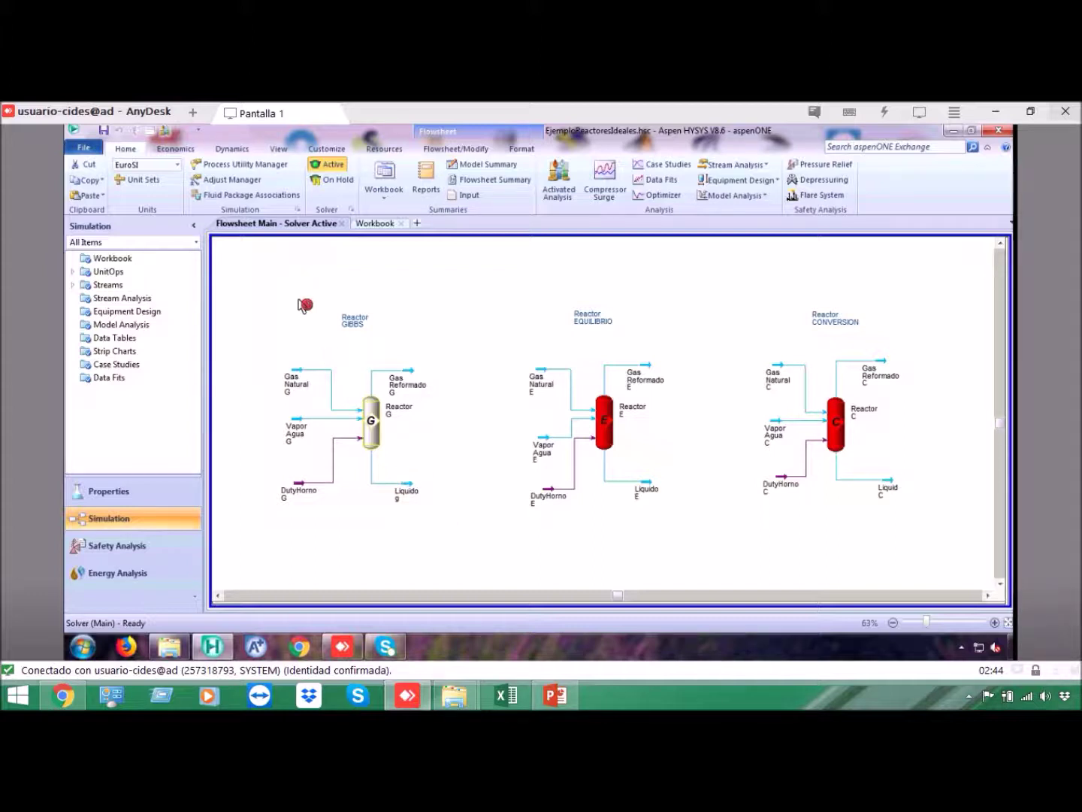
# Switch to PowerPoint, review the reactor example's data on slide 22 as a slide show, and return to the HYSYS flowsheet.
pyautogui.moveTo(555, 695)
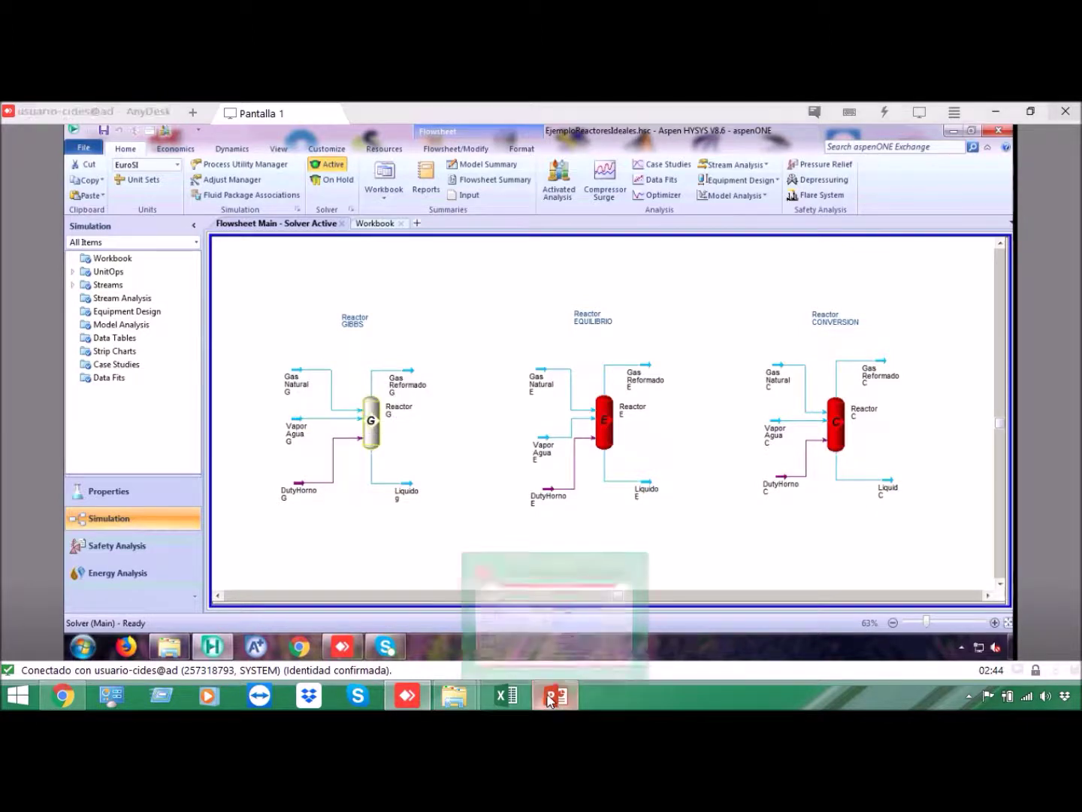
pyautogui.click(534, 622)
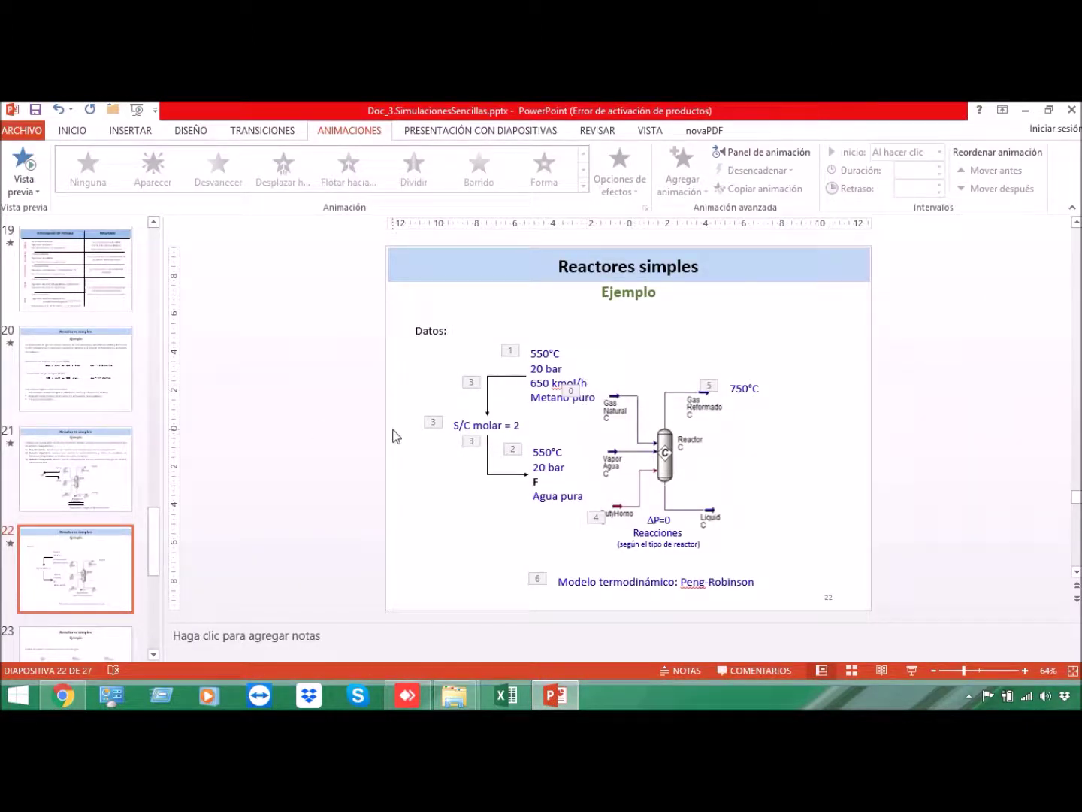
pyautogui.hotkey('shift', 'F5')
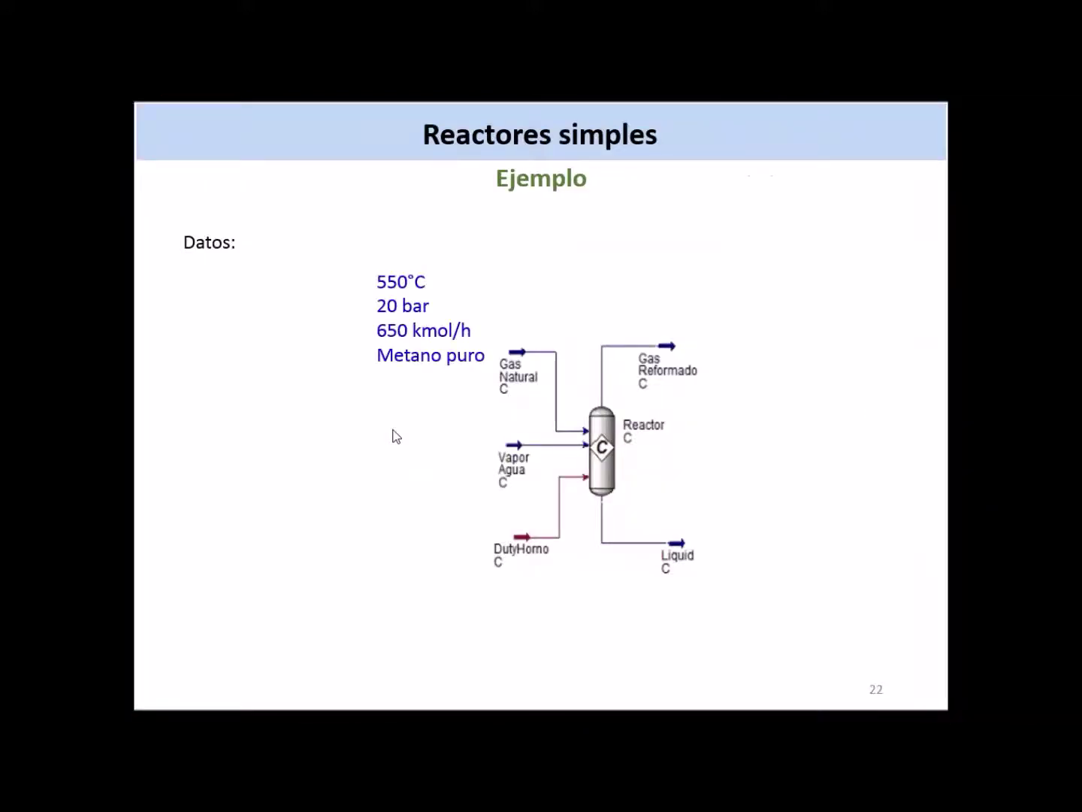
pyautogui.click(394, 431)
pyautogui.click(393, 435)
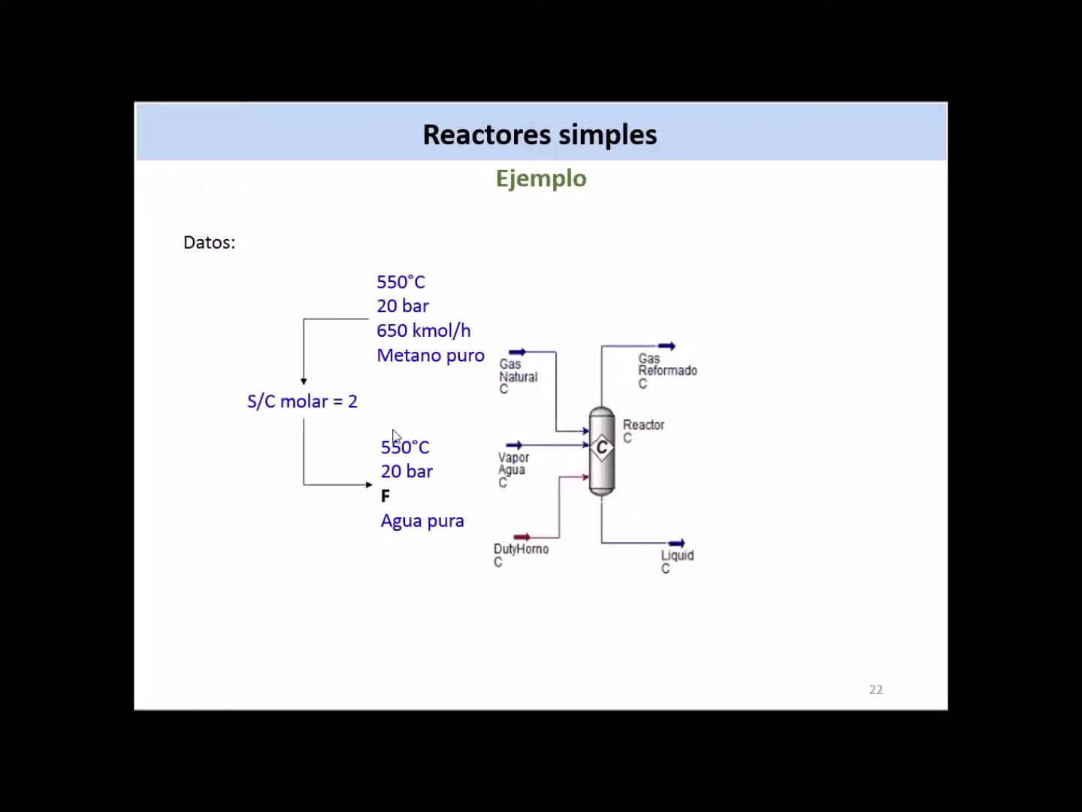
pyautogui.click(393, 434)
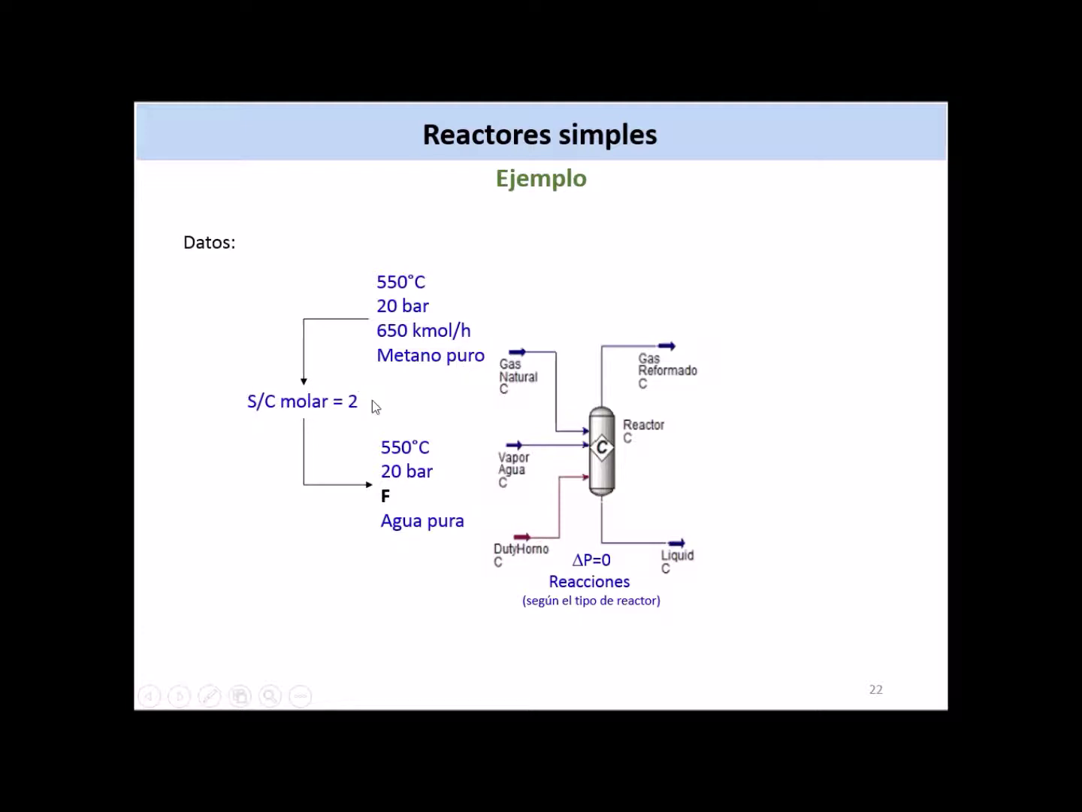
pyautogui.press('Escape')
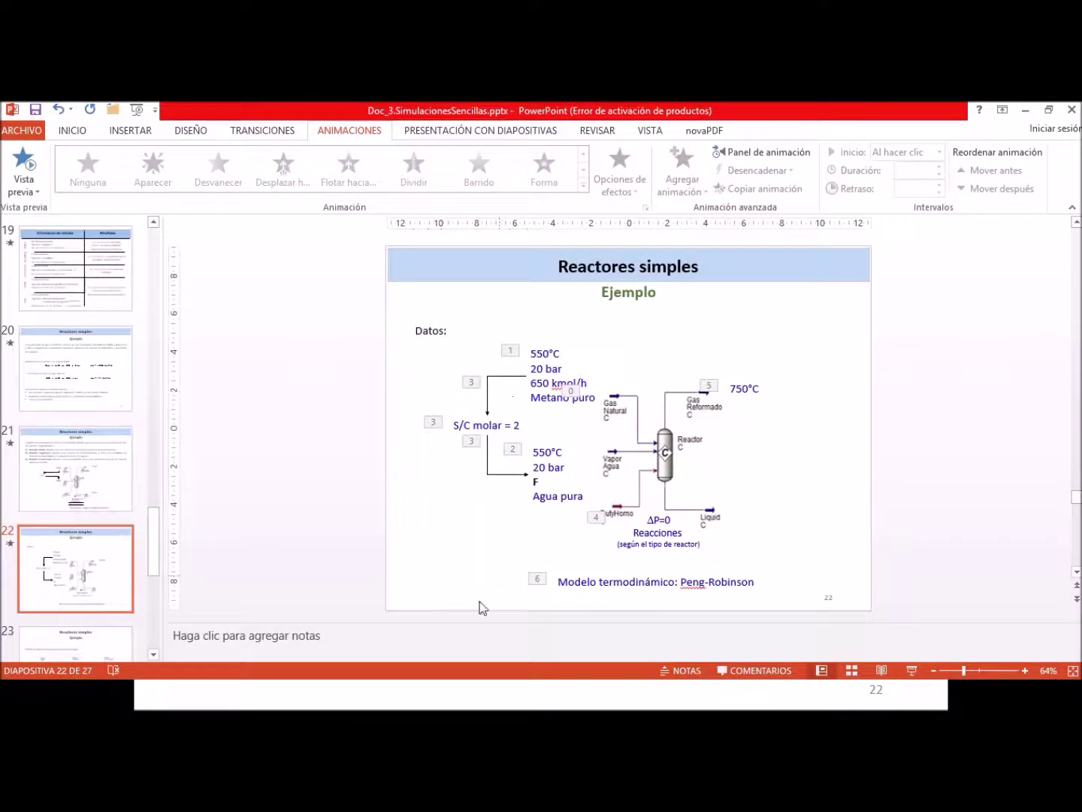
pyautogui.hotkey('alt', 'Tab')
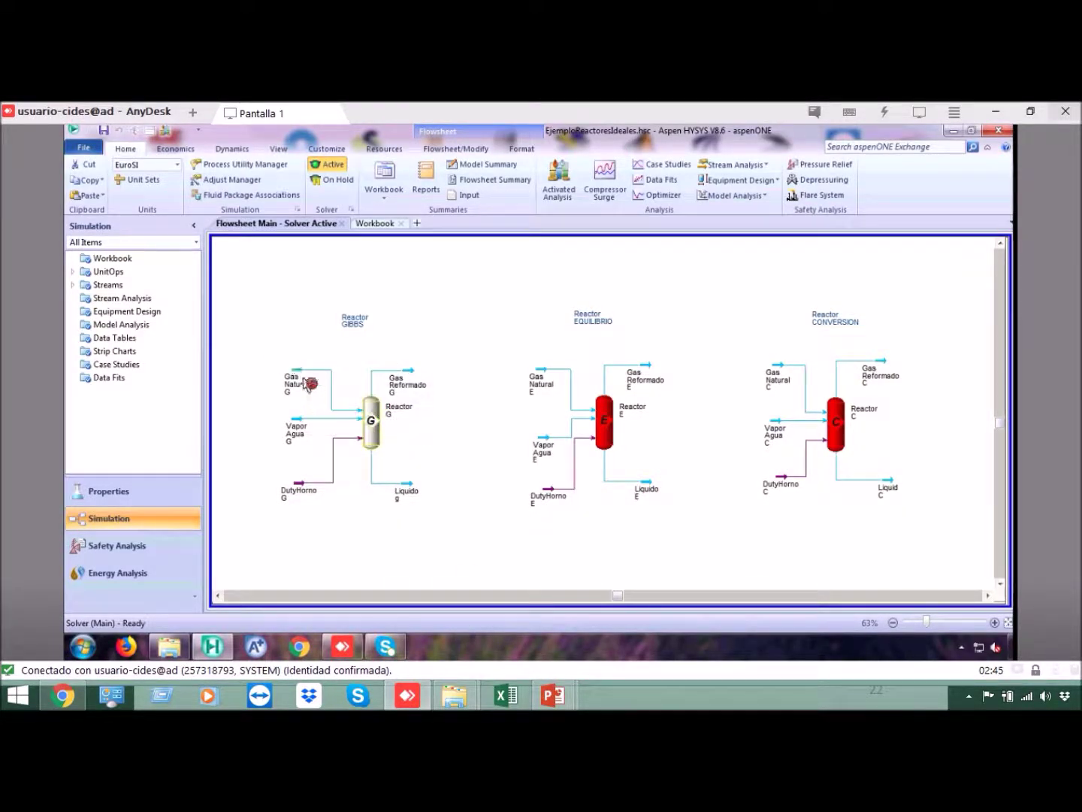
# Set the Gas Natural G stream's temperature to 550 C, pressure to 20 bar and molar flow to 650 kgmole/h.
pyautogui.click(303, 378)
pyautogui.doubleClick(303, 378)
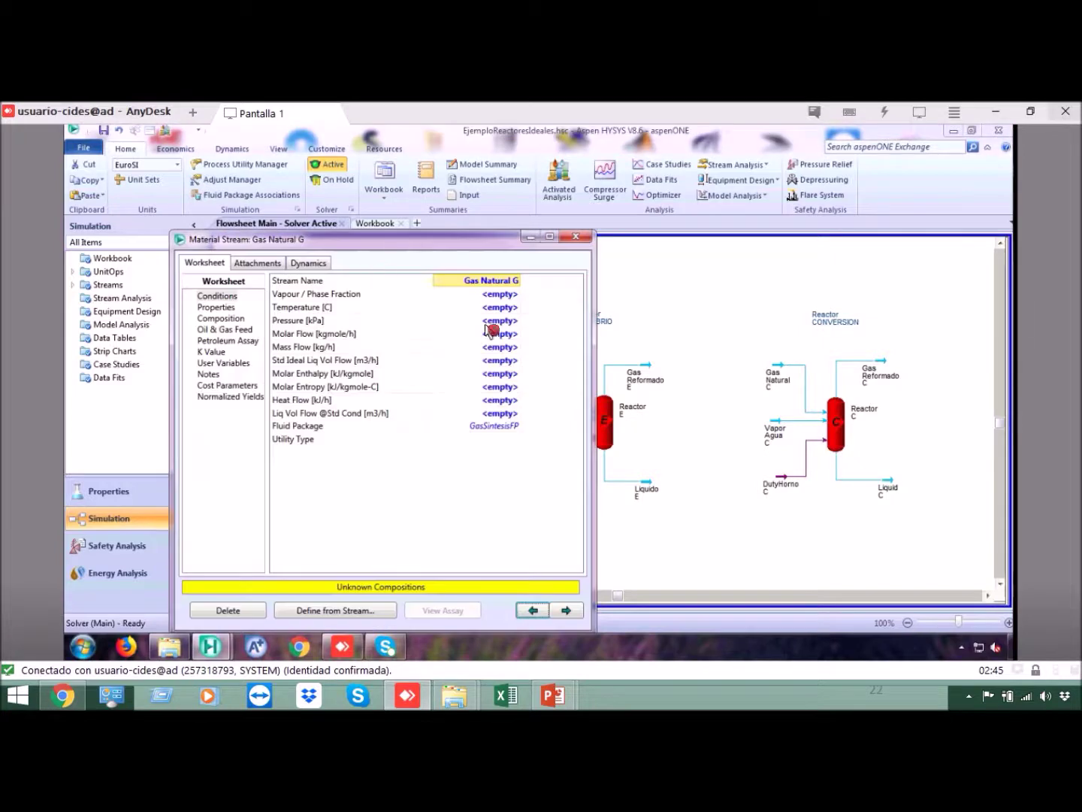
pyautogui.click(510, 312)
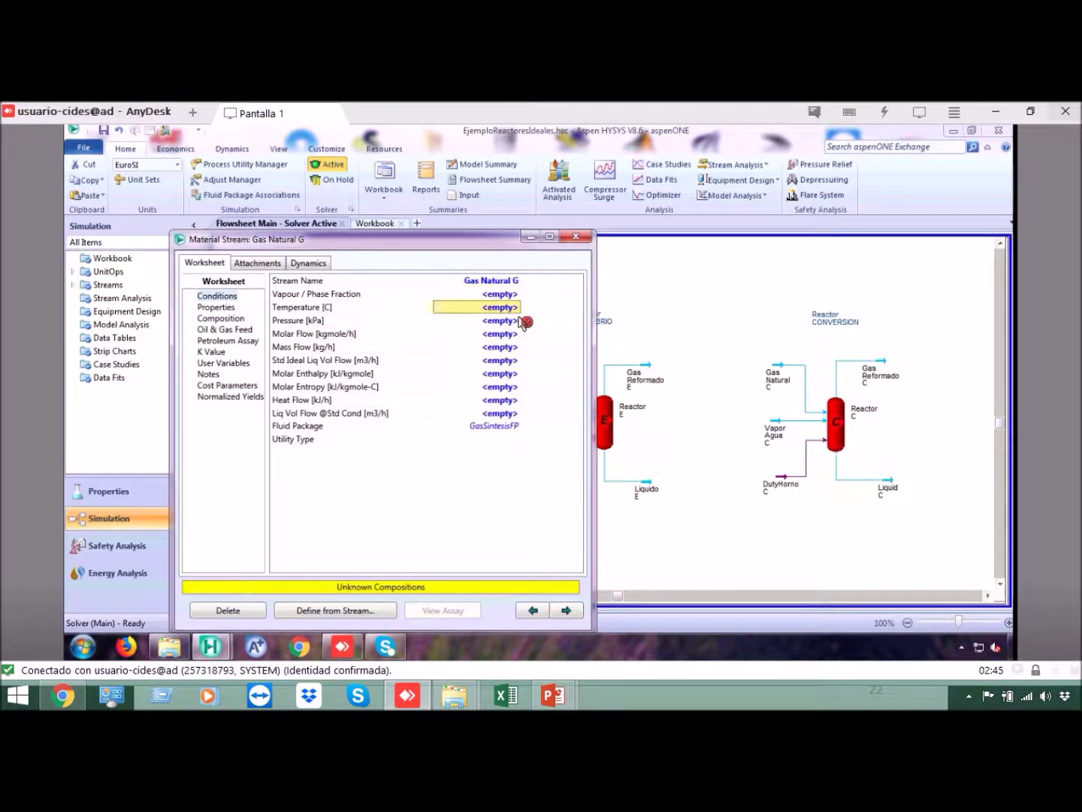
pyautogui.write('550')
pyautogui.press('Return')
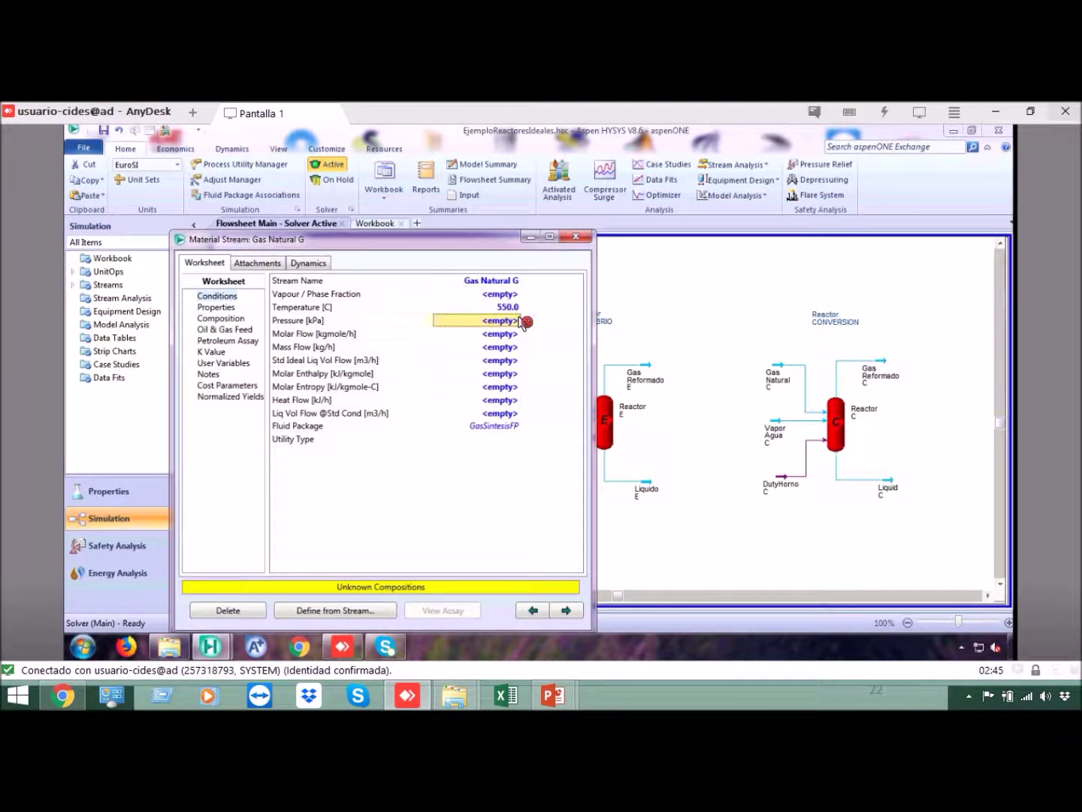
pyautogui.write('20')
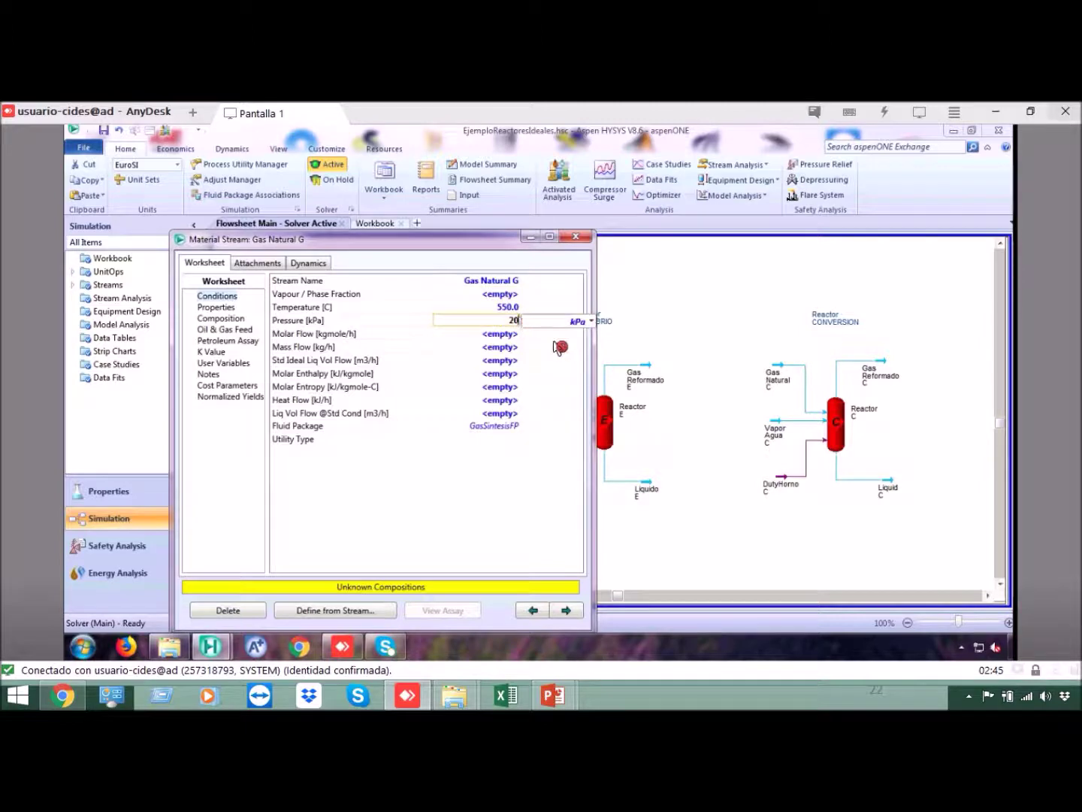
pyautogui.click(593, 322)
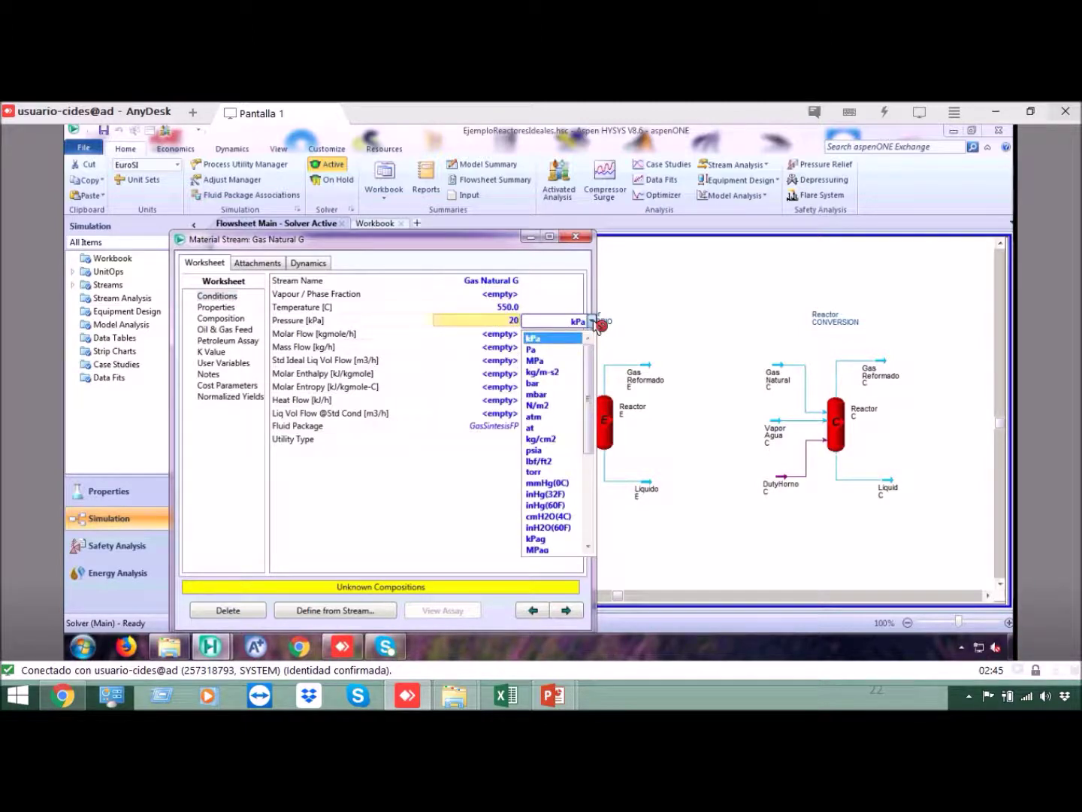
pyautogui.write('bar')
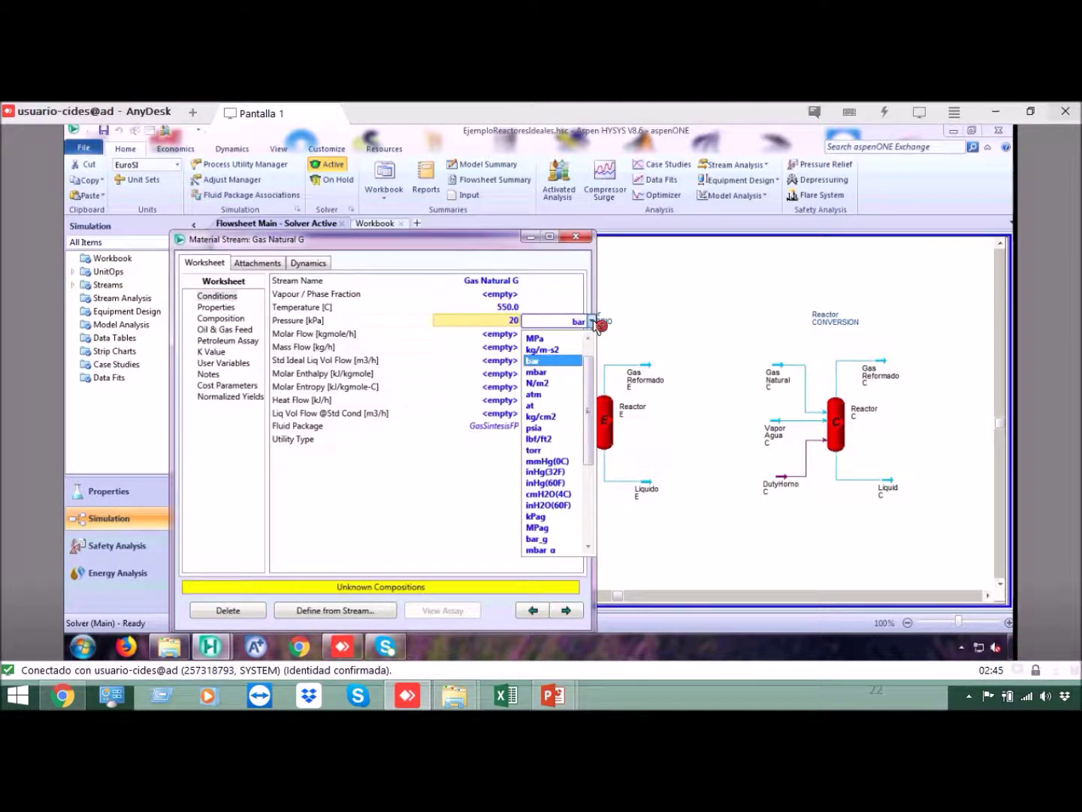
pyautogui.click(545, 362)
pyautogui.click(502, 335)
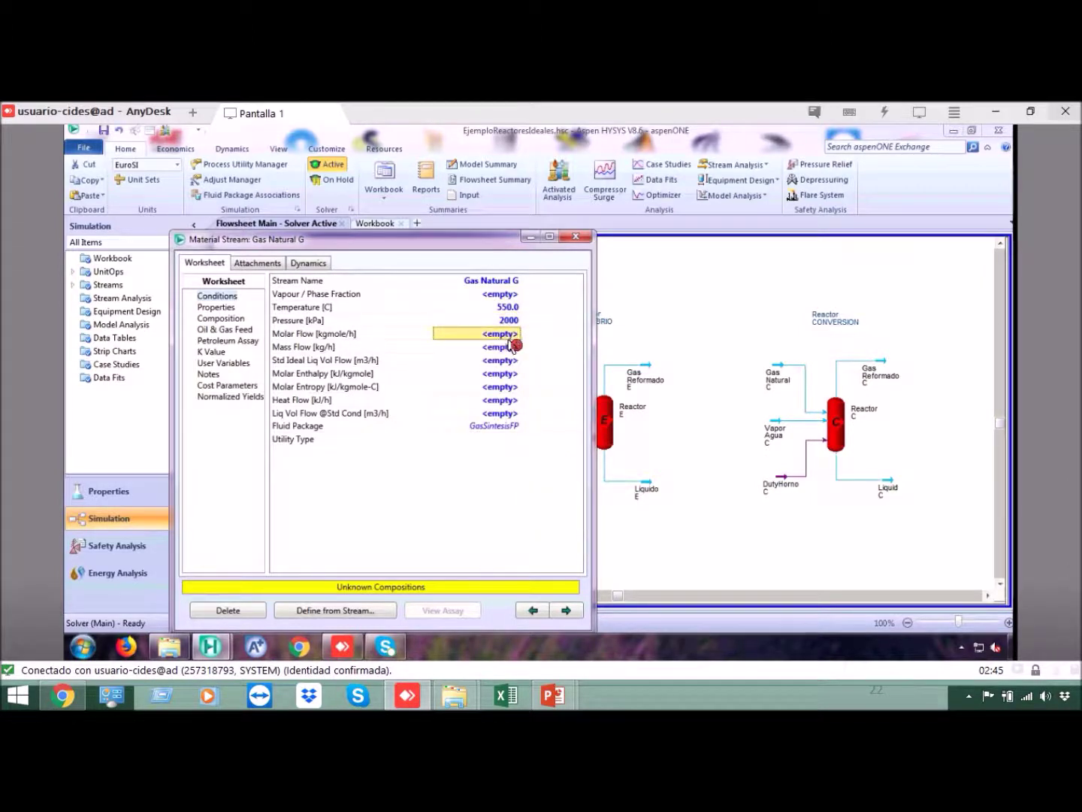
pyautogui.write('650')
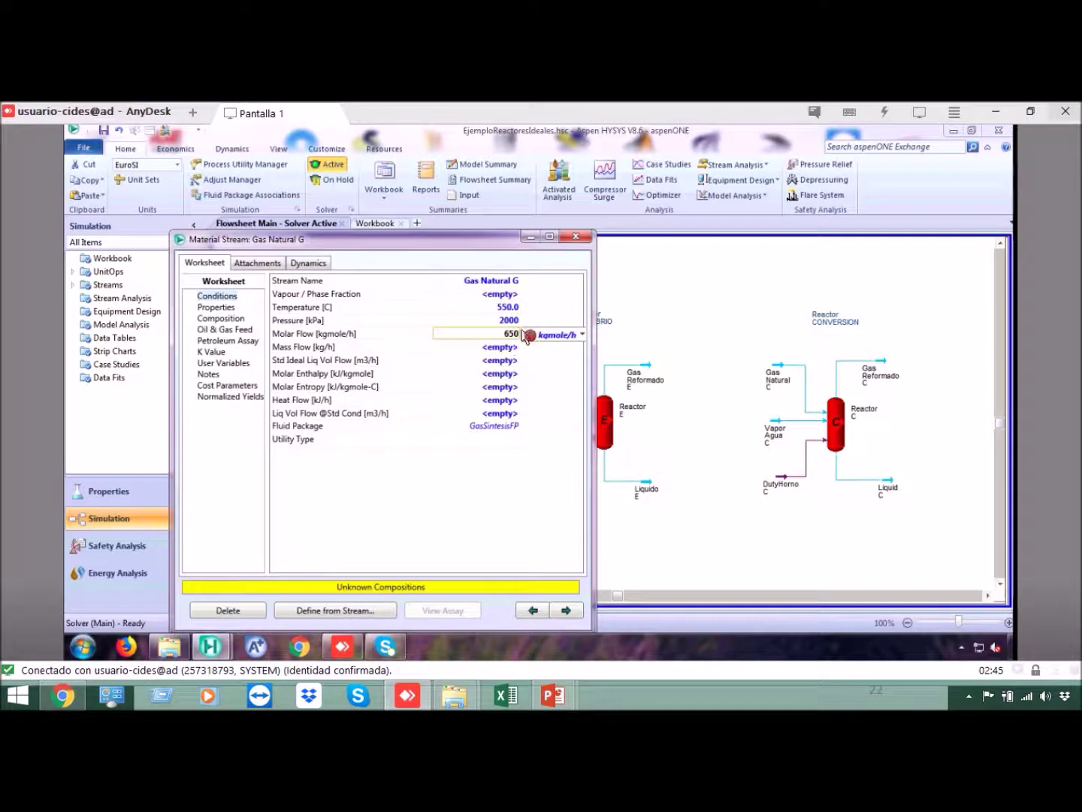
pyautogui.press('Return')
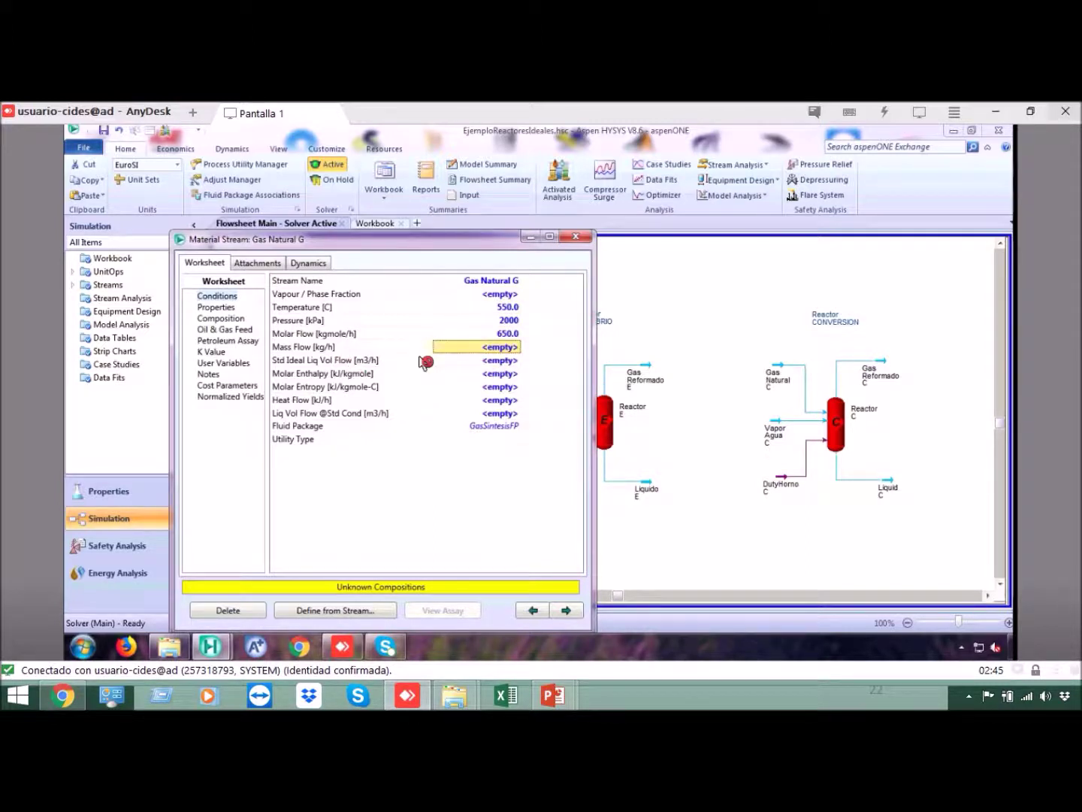
# Set the Gas Natural G composition to a Methane mole fraction of 1 and close the stream window.
pyautogui.click(237, 320)
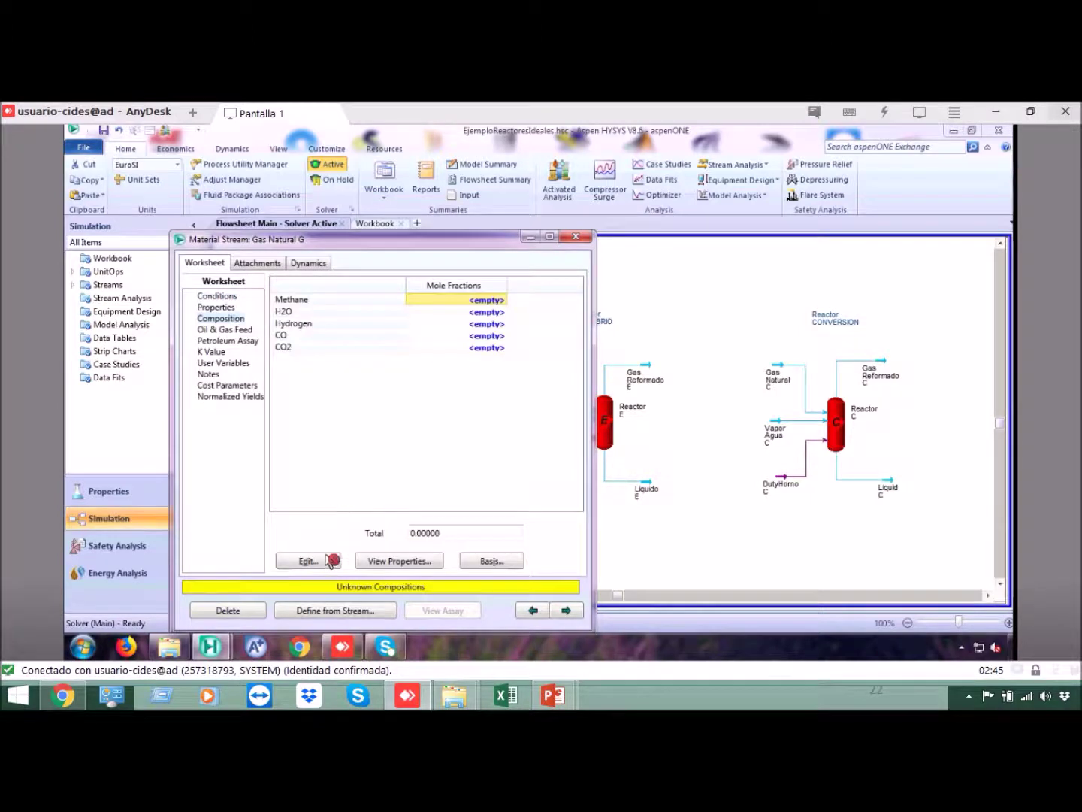
pyautogui.click(494, 302)
pyautogui.write('1')
pyautogui.press('Return')
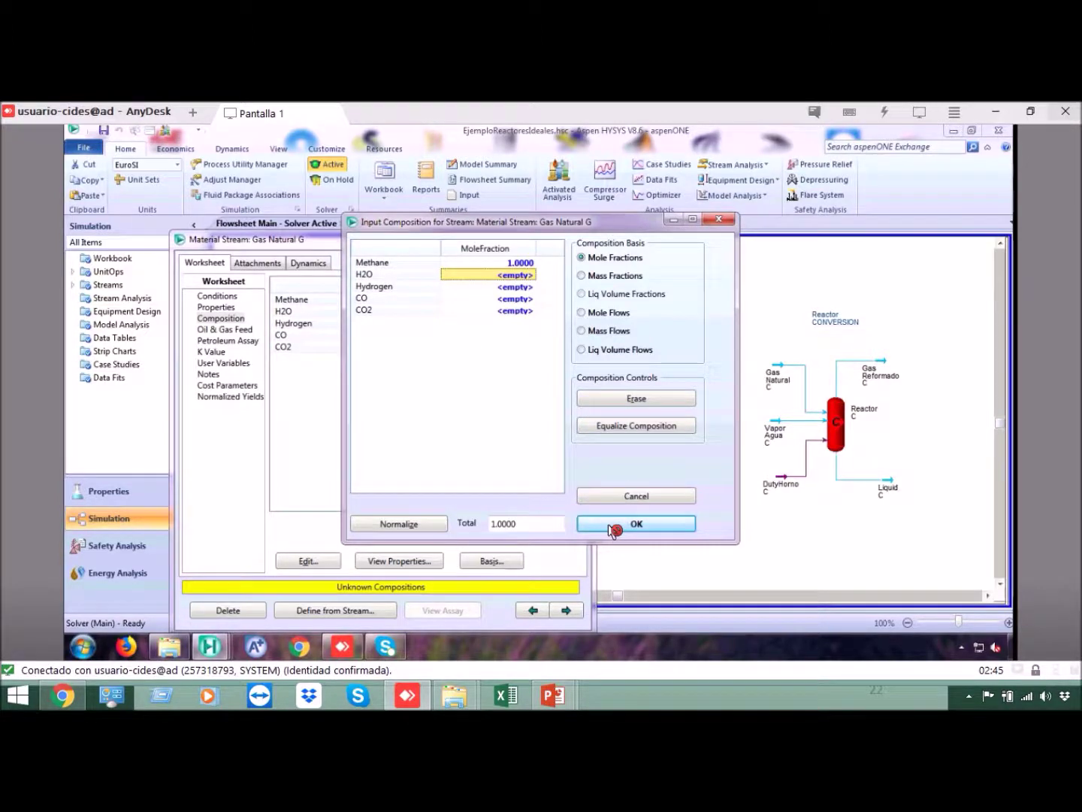
pyautogui.click(635, 523)
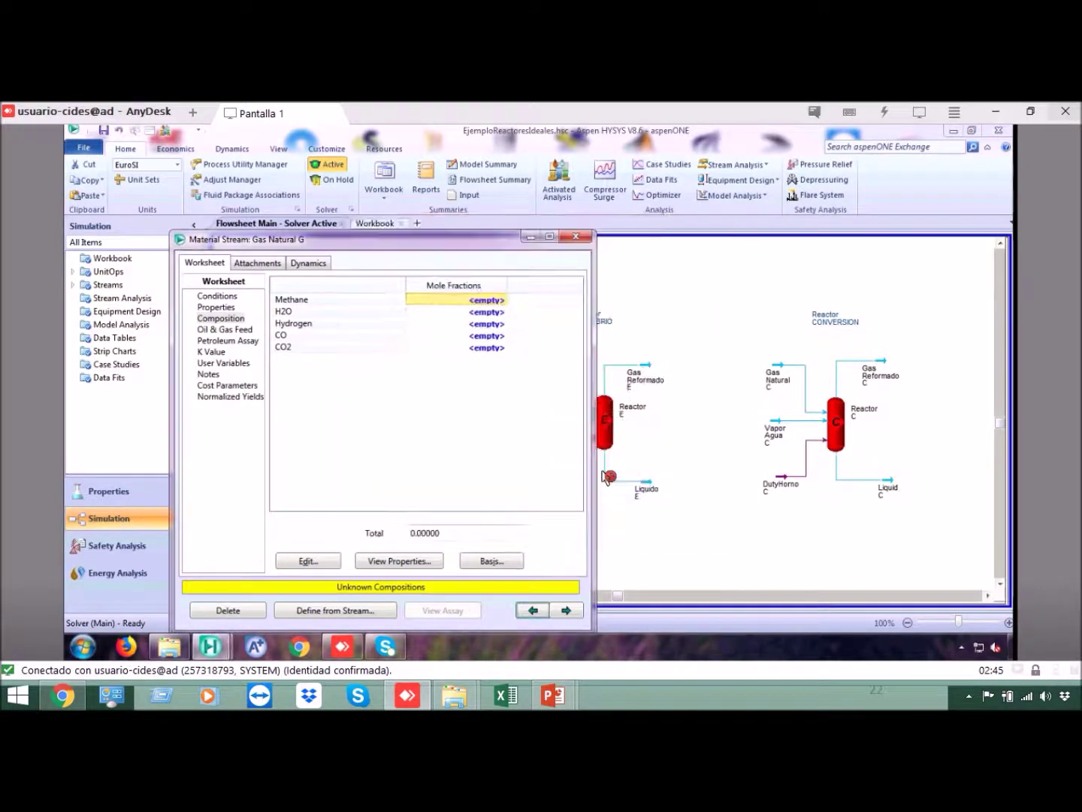
pyautogui.click(579, 241)
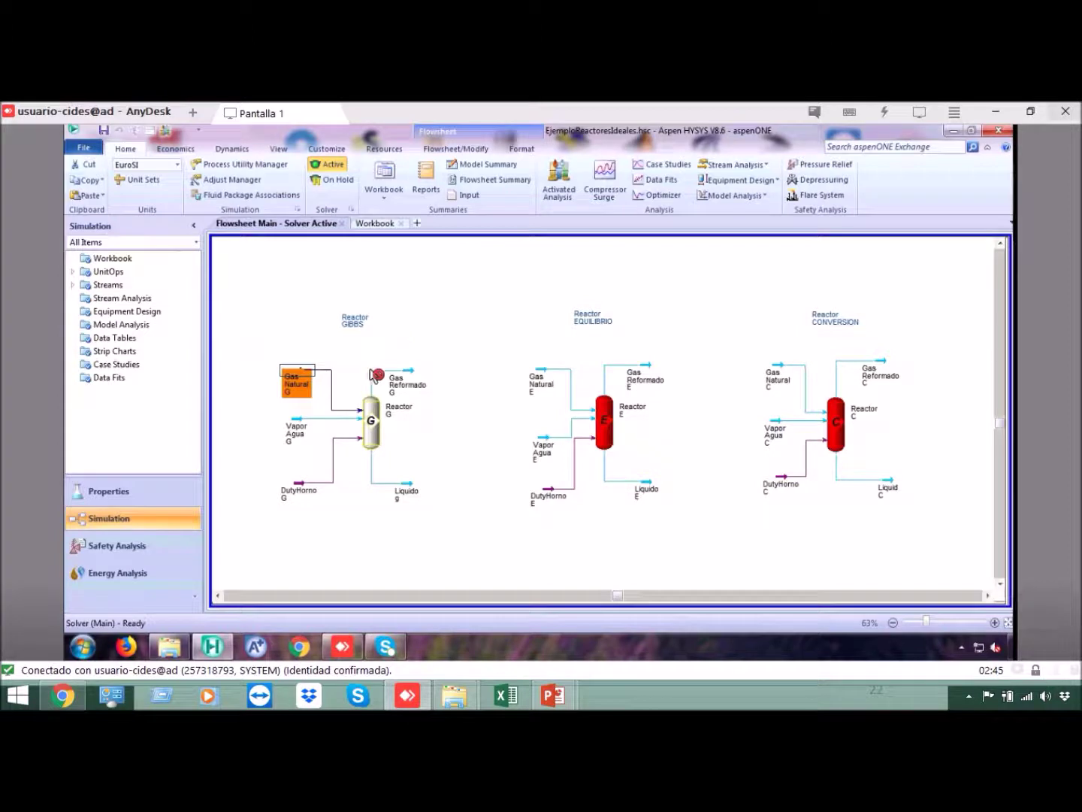
pyautogui.moveTo(301, 379)
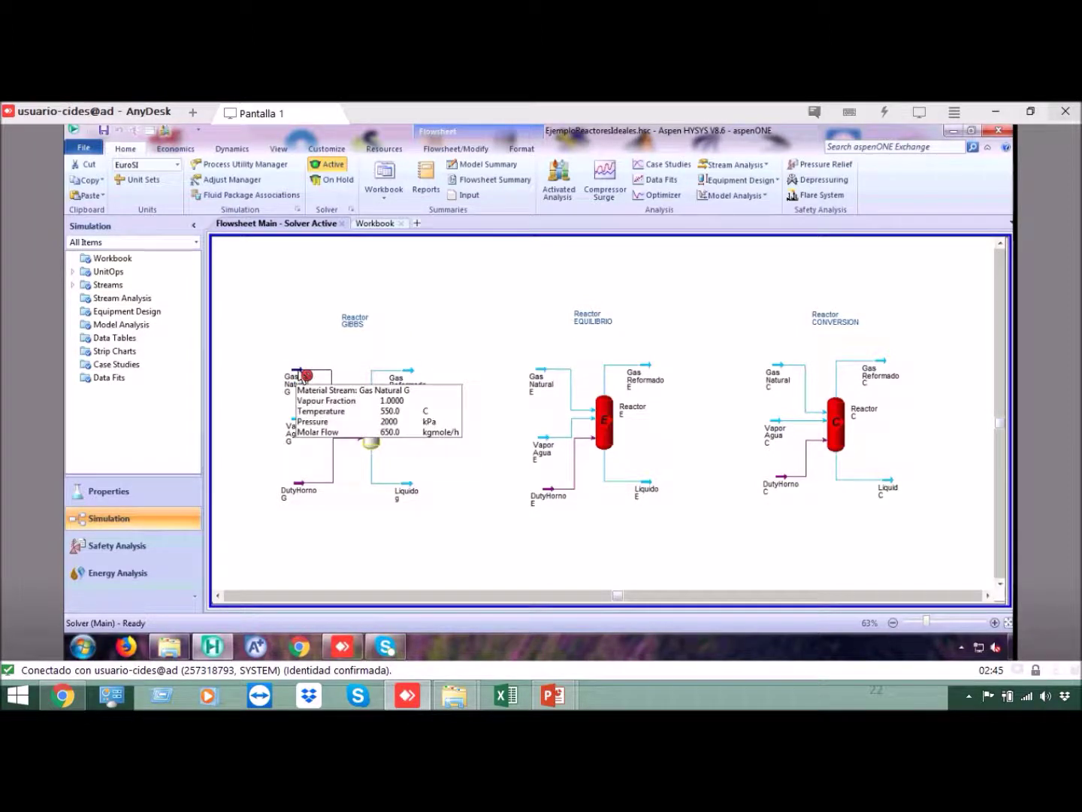
# Open the Vapor Agua G stream and set its temperature to 550 C.
pyautogui.moveTo(301, 427)
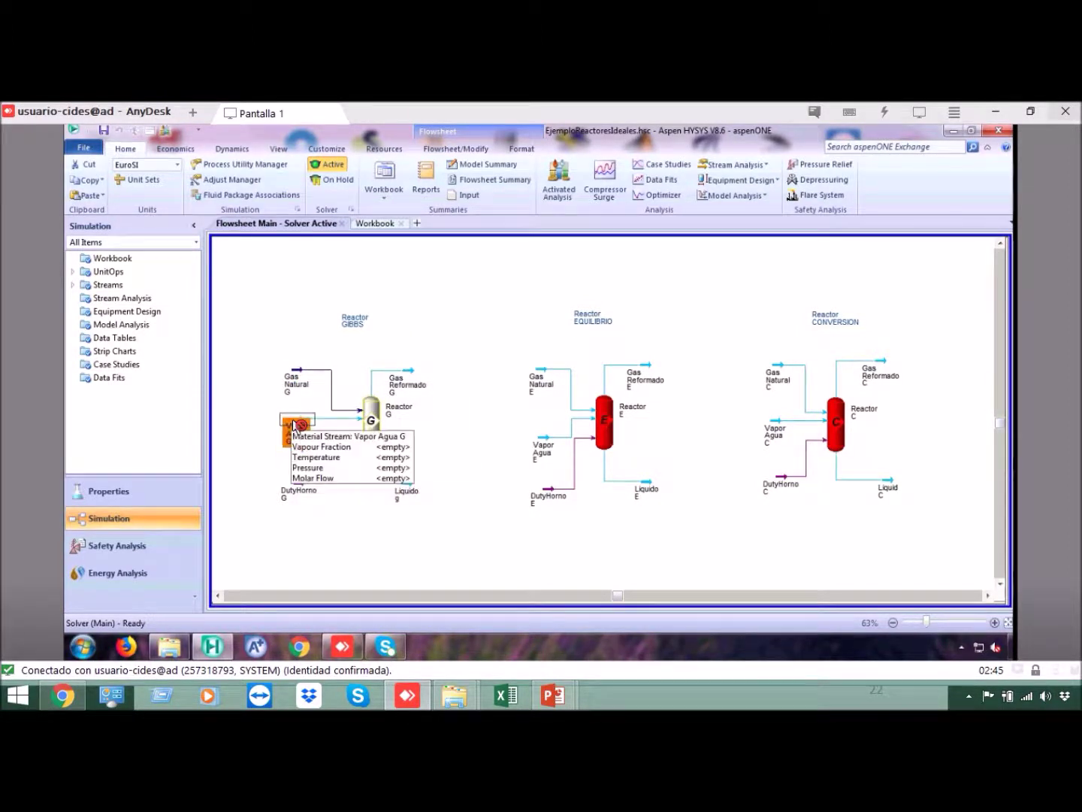
pyautogui.doubleClick(303, 428)
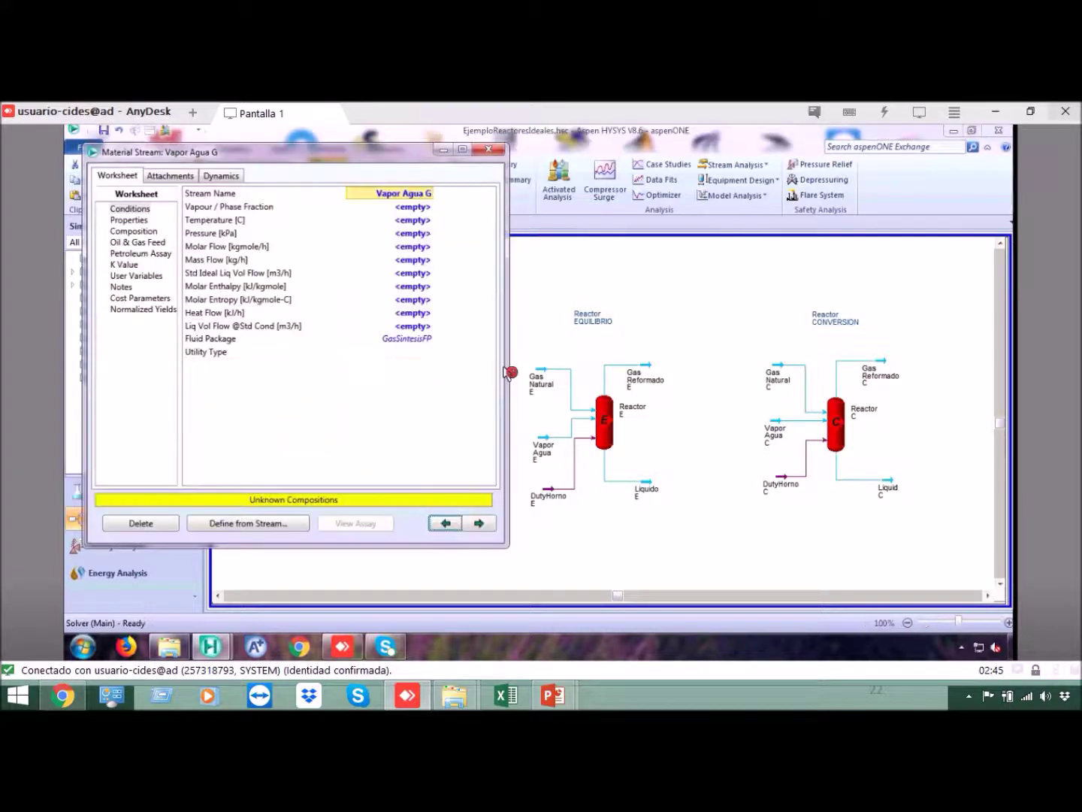
pyautogui.click(414, 221)
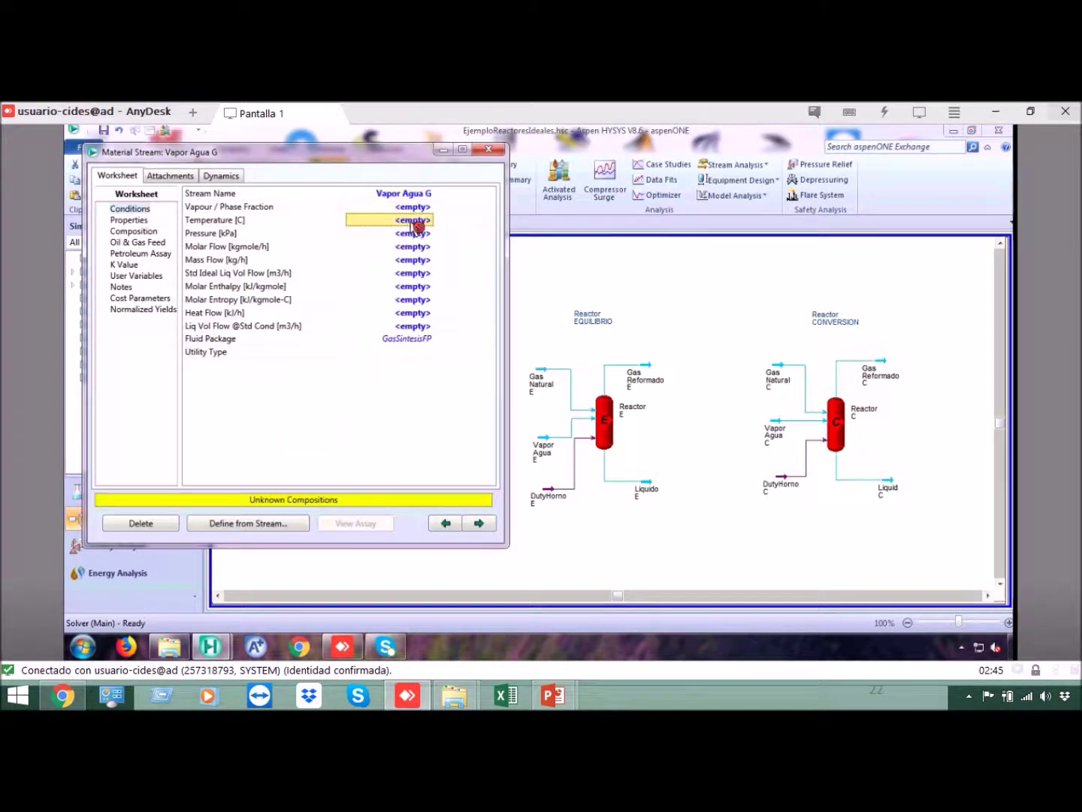
pyautogui.write('550')
pyautogui.press('Return')
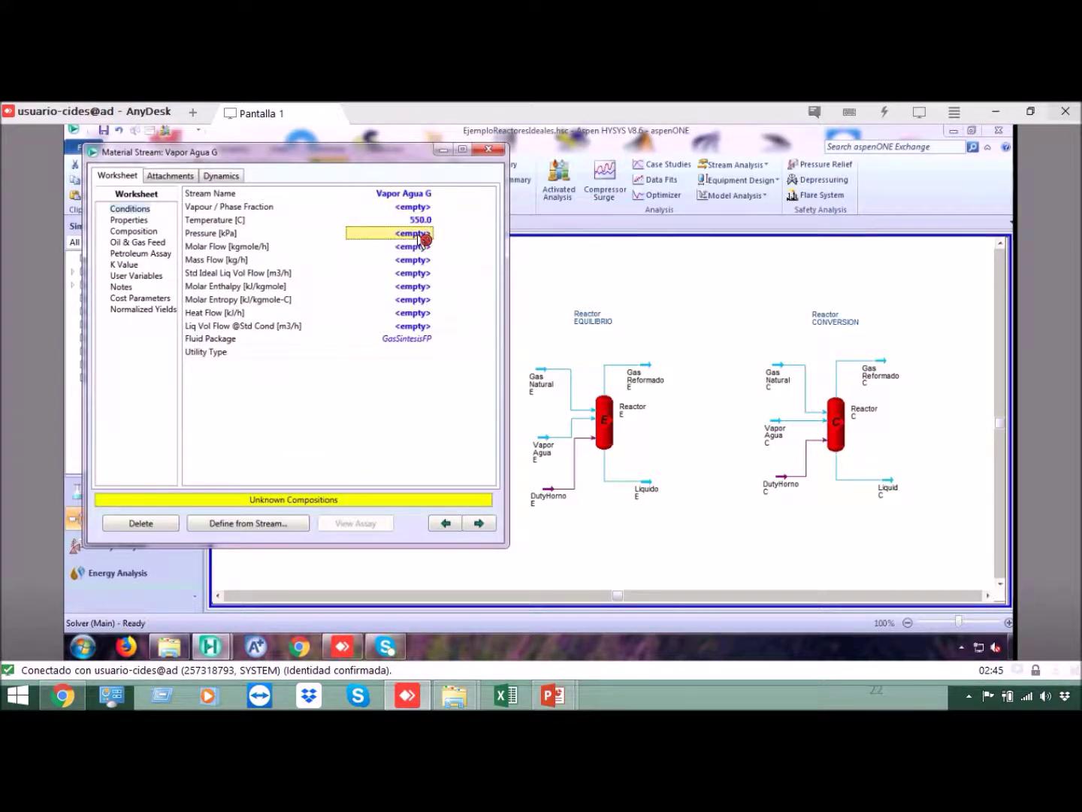
# Set the pressure of the Vapor Agua G stream to 20 bar.
pyautogui.click(419, 237)
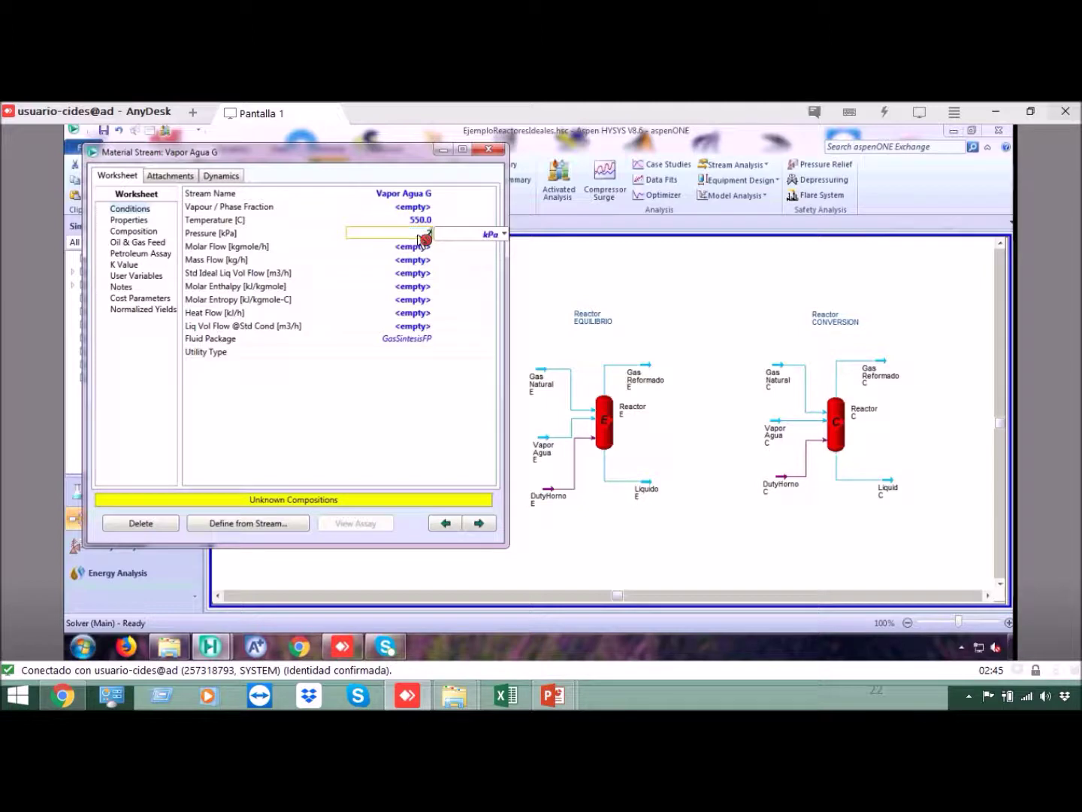
pyautogui.click(504, 235)
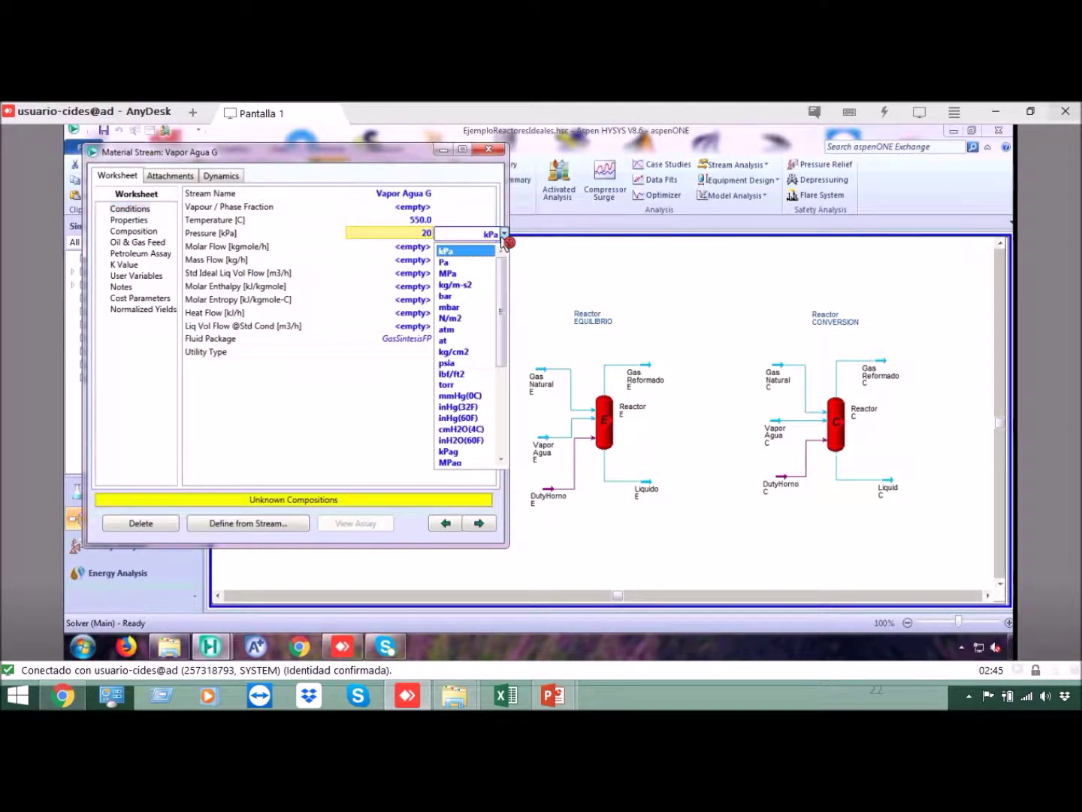
pyautogui.press('b')
pyautogui.click(445, 275)
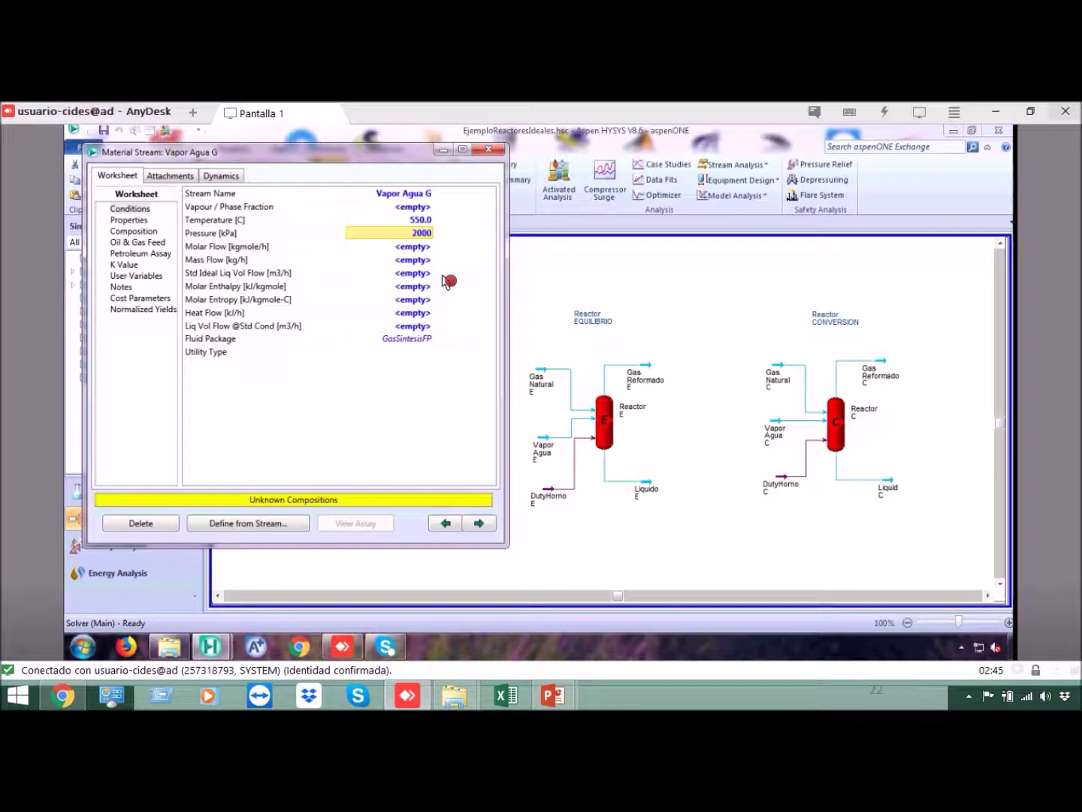
pyautogui.press('Return')
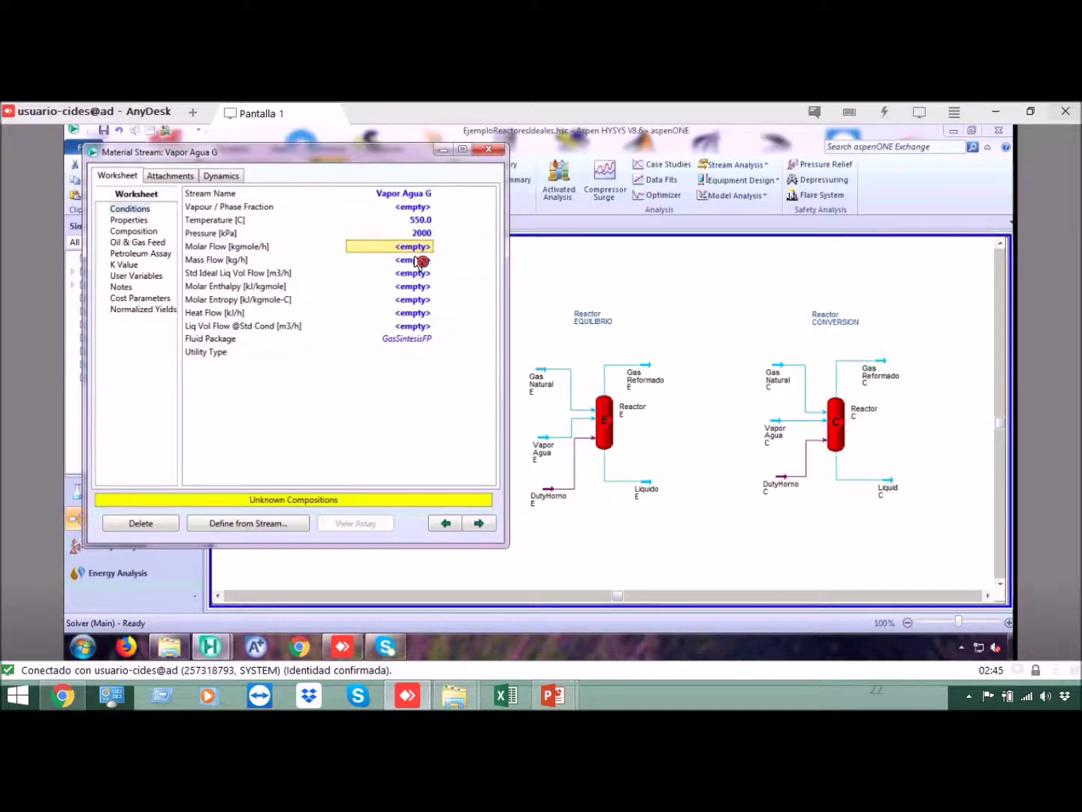
# Define the Vapor Agua G composition as pure water with an H2O mole fraction of 1, and close the stream's properties.
pyautogui.click(422, 259)
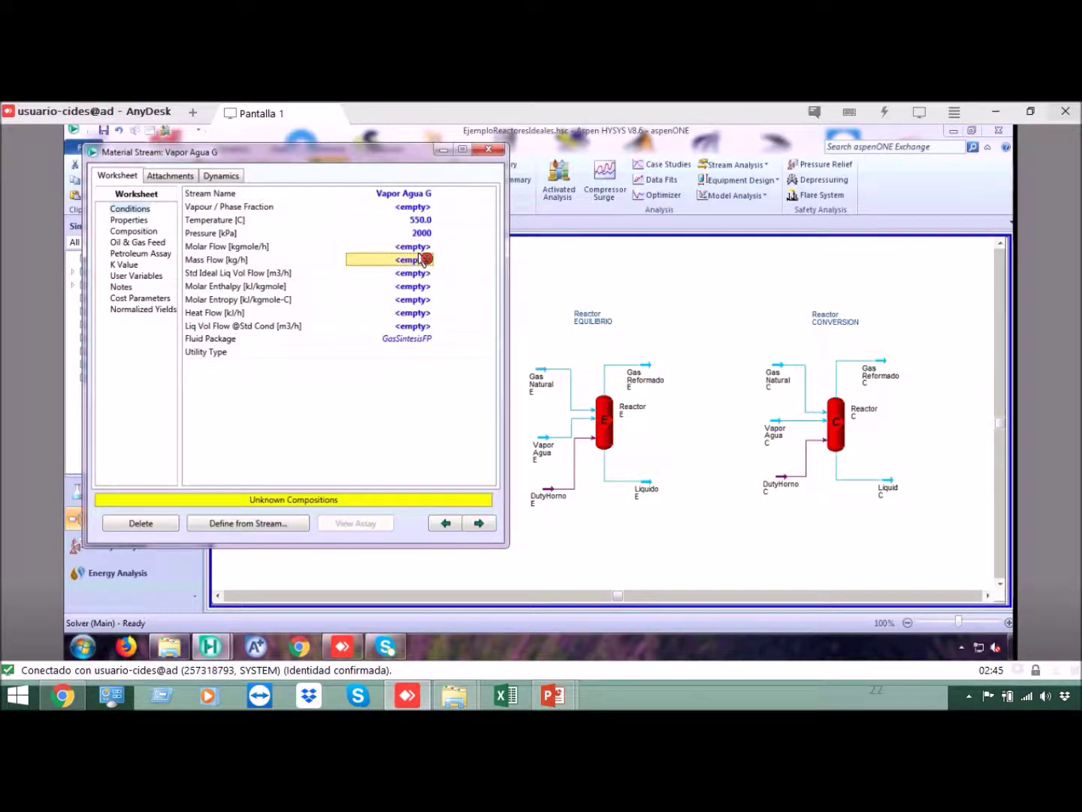
pyautogui.click(133, 231)
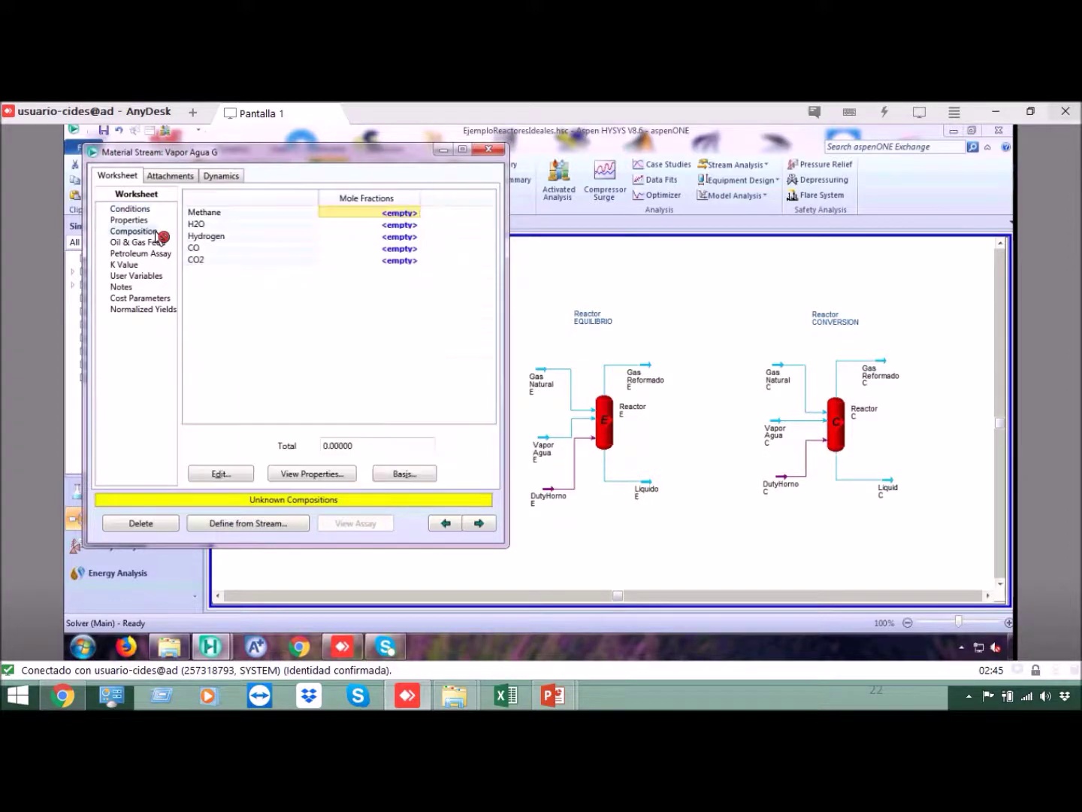
pyautogui.click(390, 225)
pyautogui.write('1')
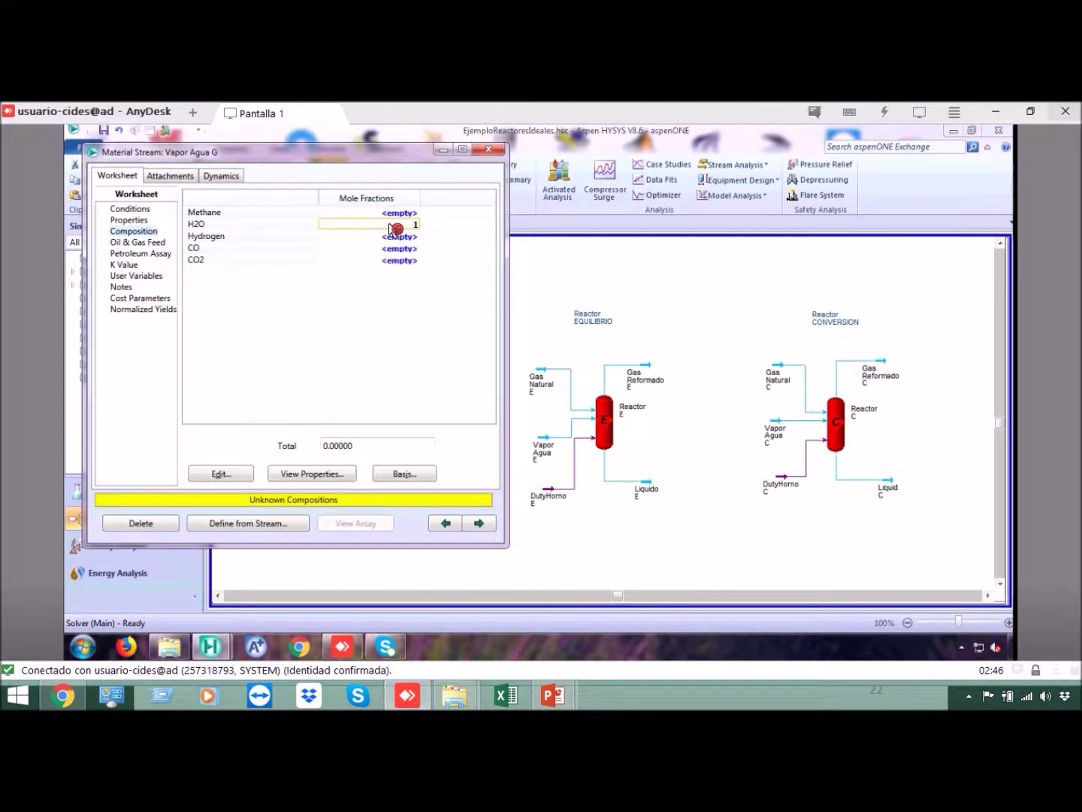
pyautogui.press('Return')
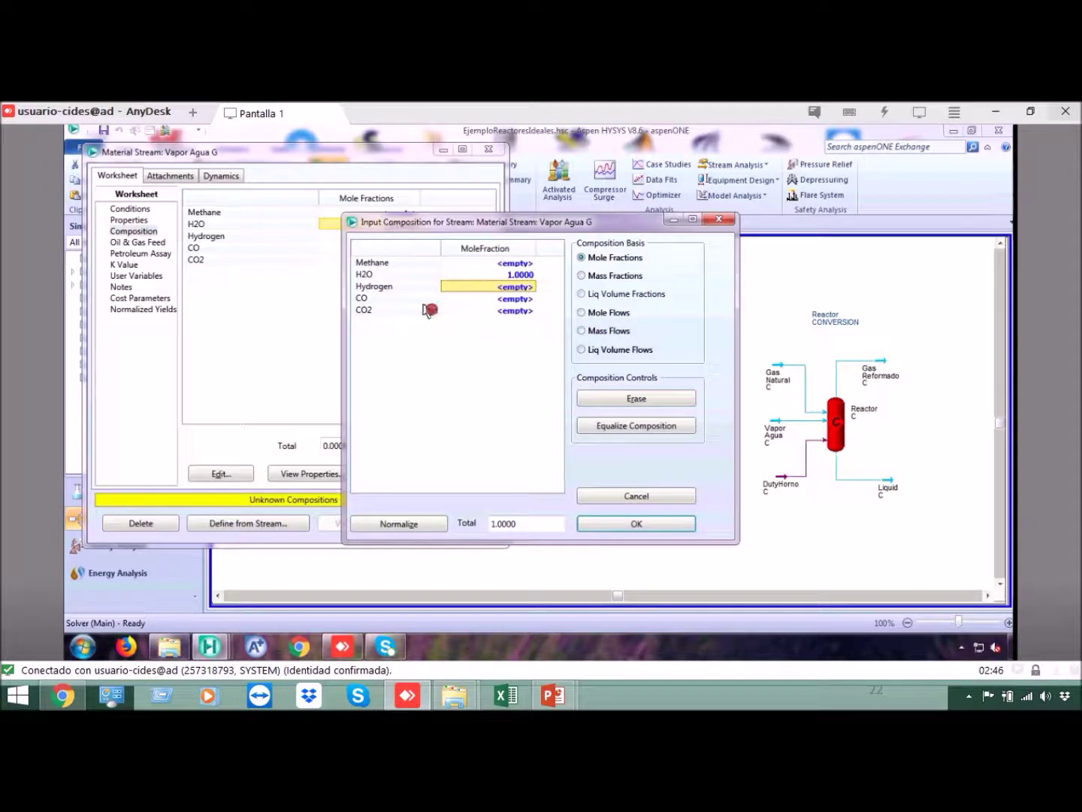
pyautogui.click(637, 523)
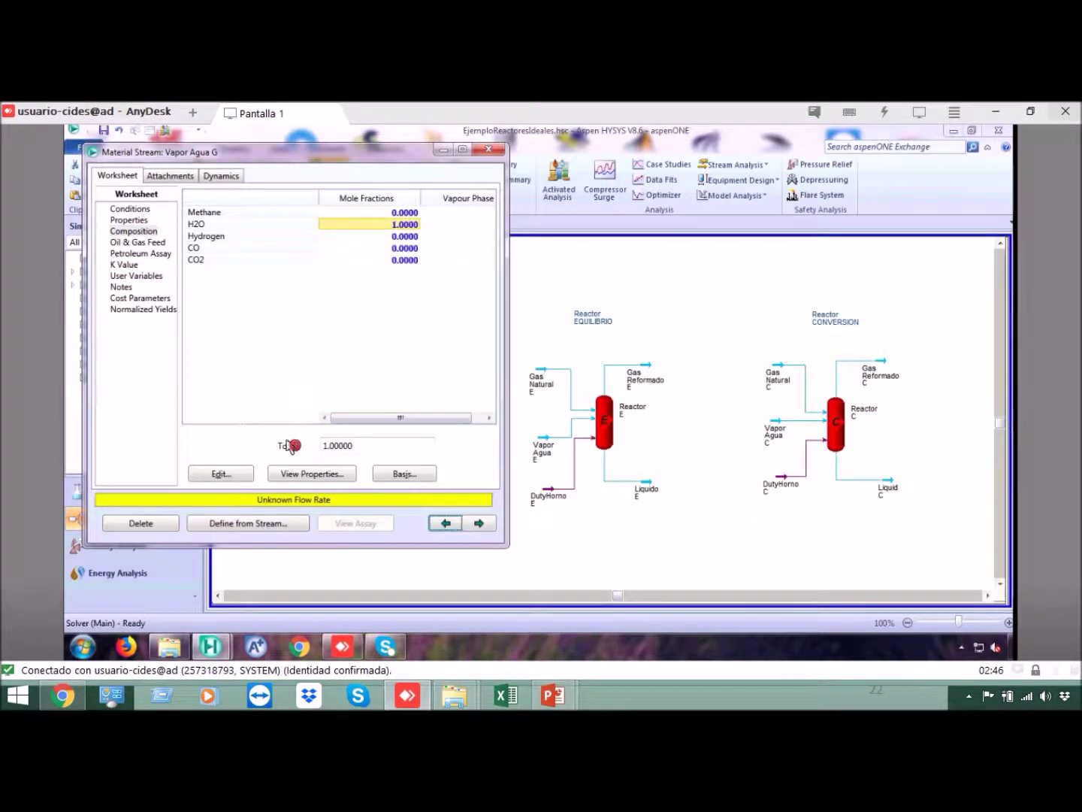
pyautogui.click(488, 153)
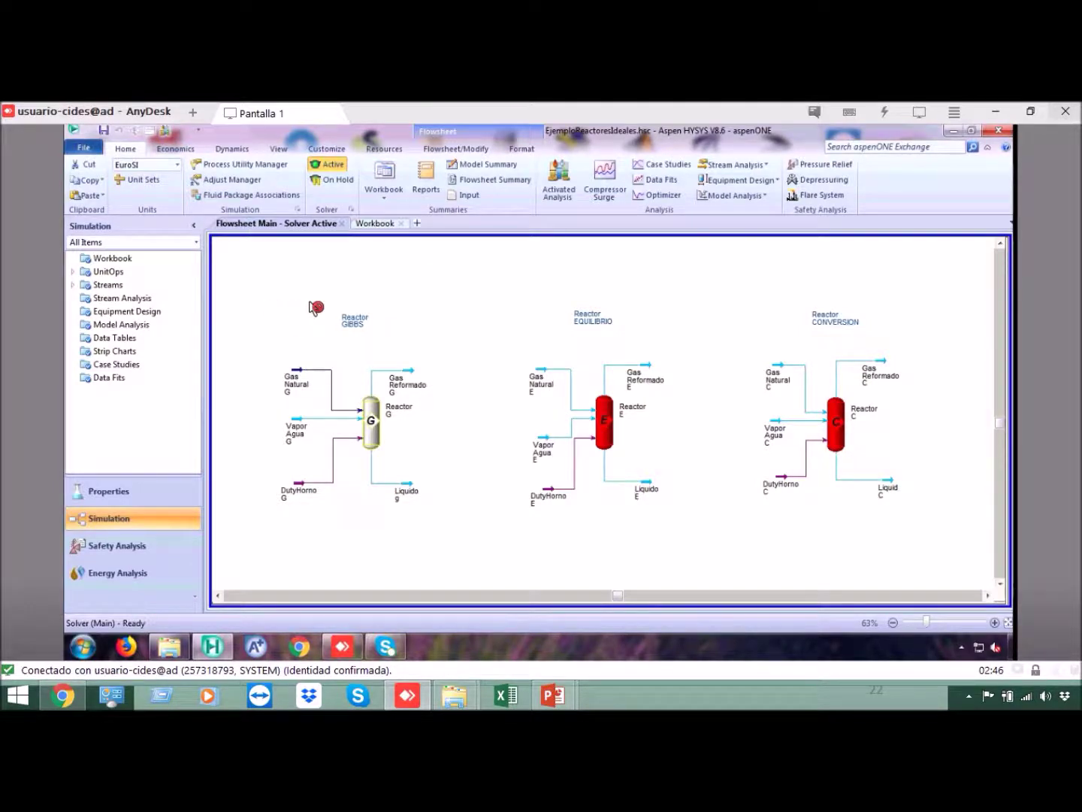
# Add a Set operation to the flowsheet beside the feed streams of the Gibbs reactor.
pyautogui.press('F4')
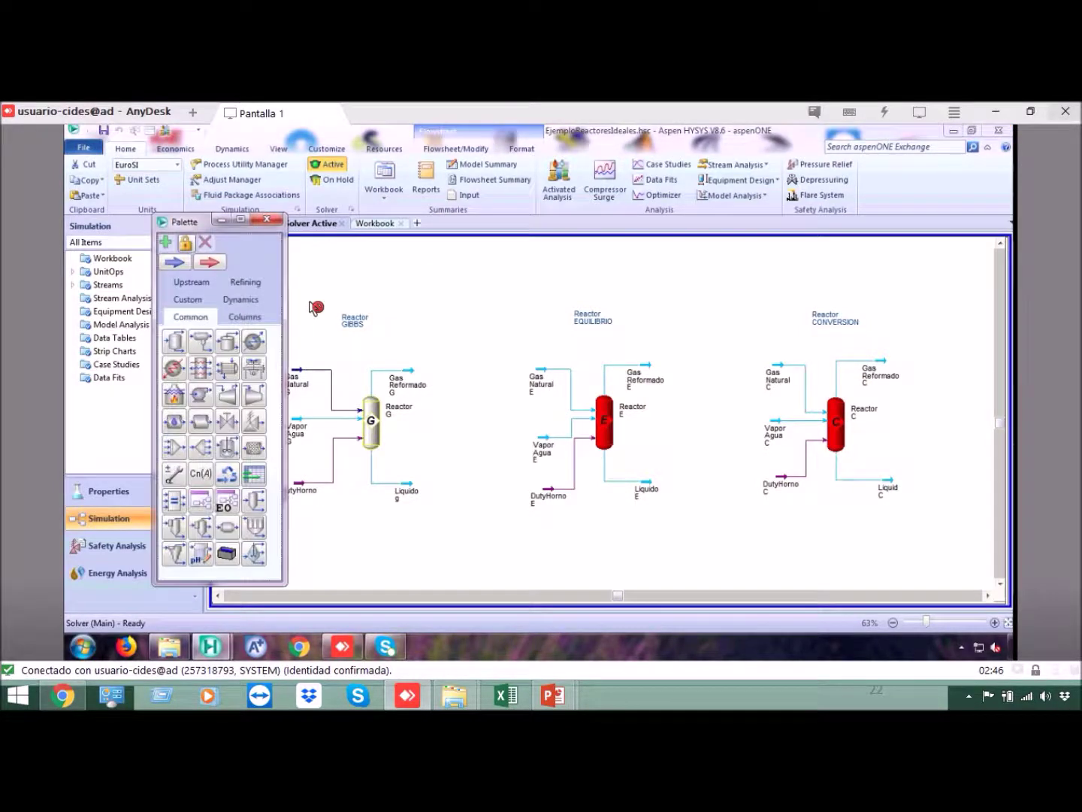
pyautogui.moveTo(161, 213); pyautogui.dragTo(103, 214)
pyautogui.click(460, 149)
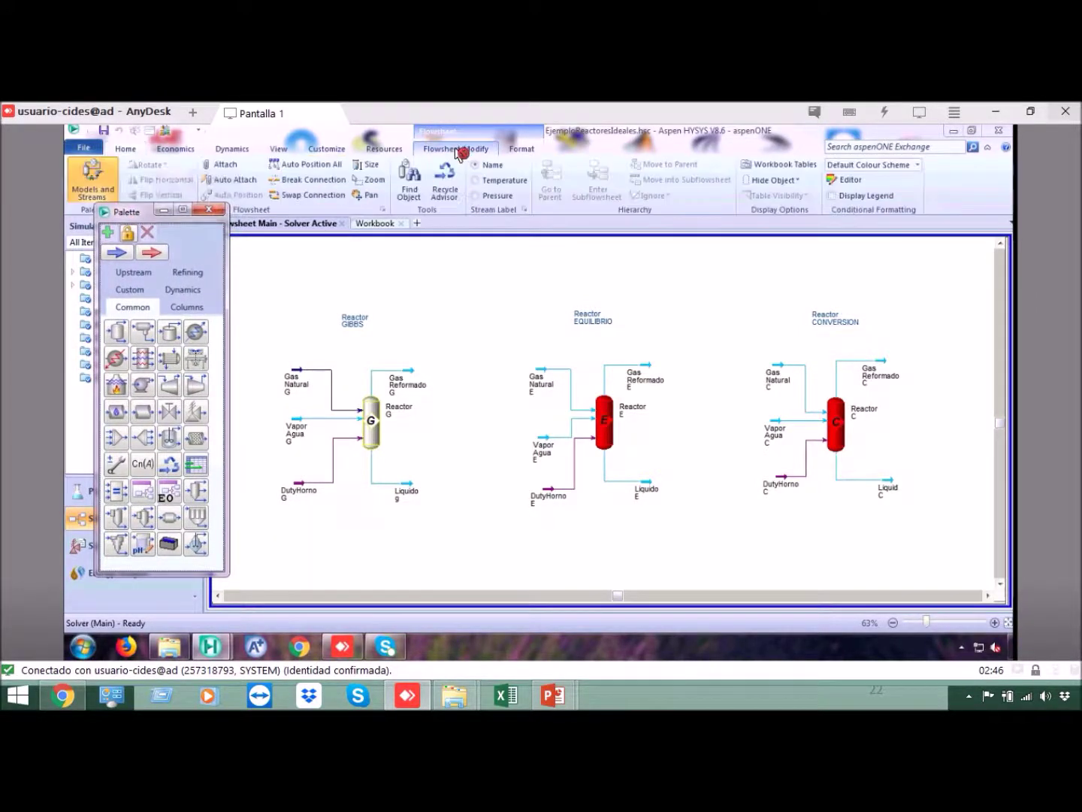
pyautogui.click(93, 184)
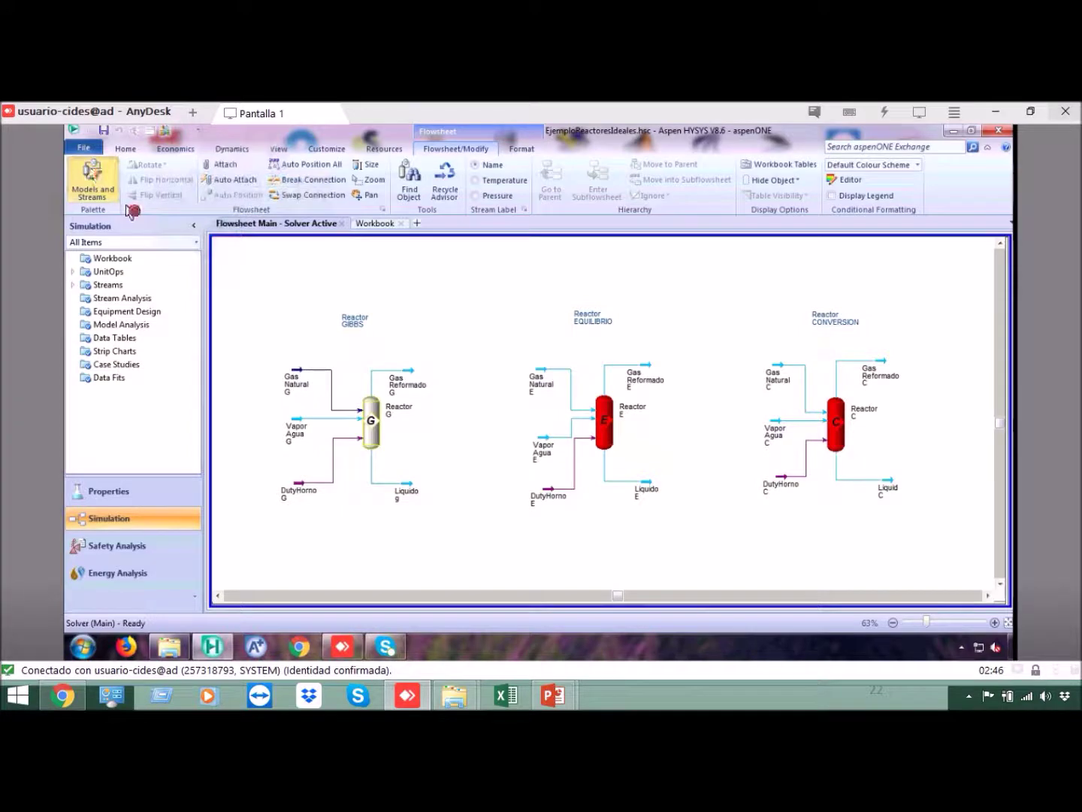
pyautogui.click(93, 184)
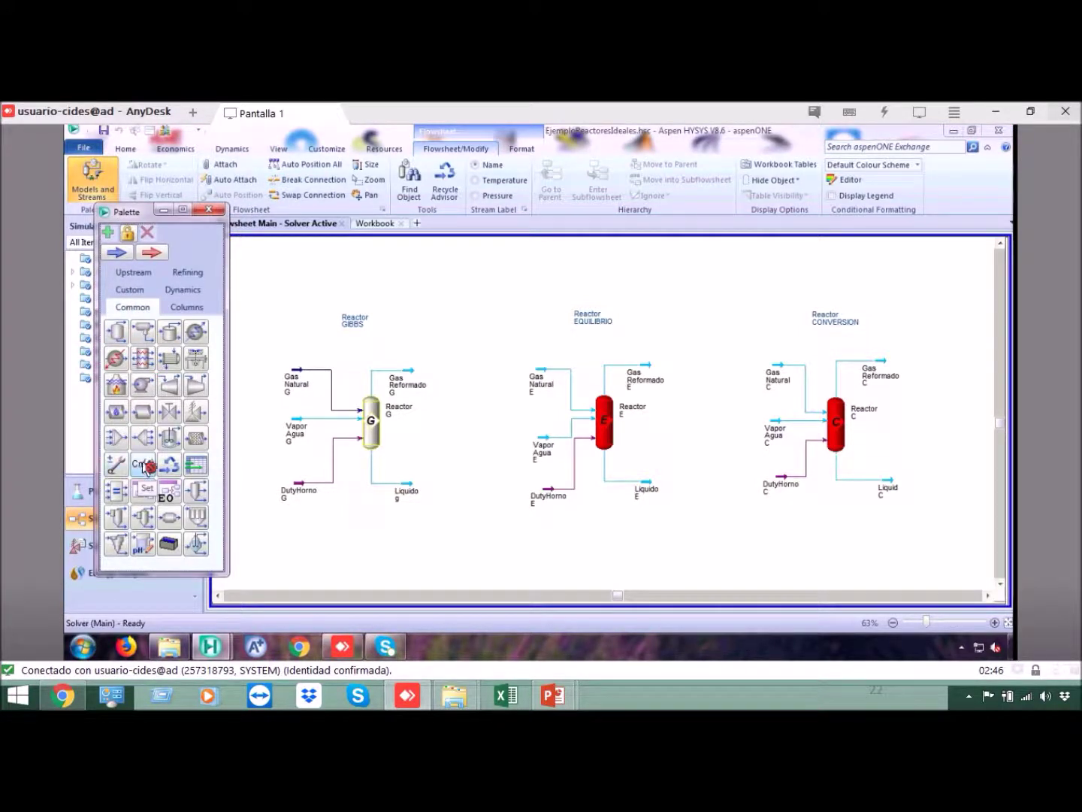
pyautogui.moveTo(143, 471); pyautogui.dragTo(249, 414)
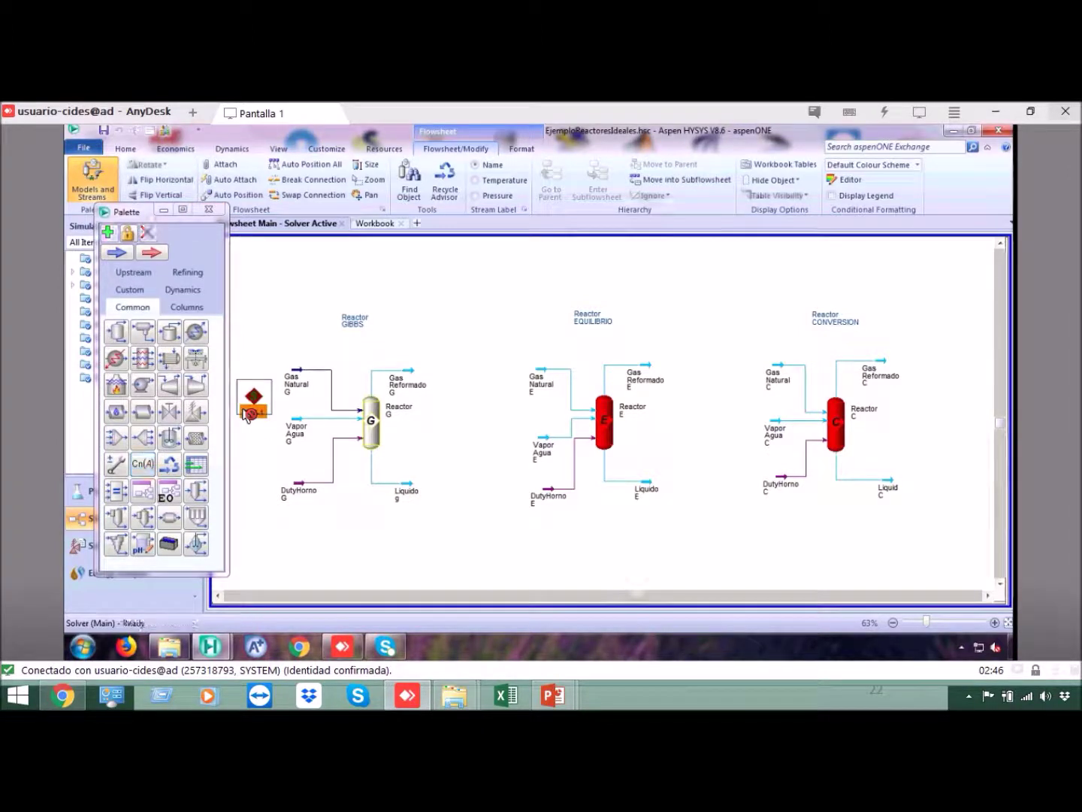
pyautogui.click(215, 214)
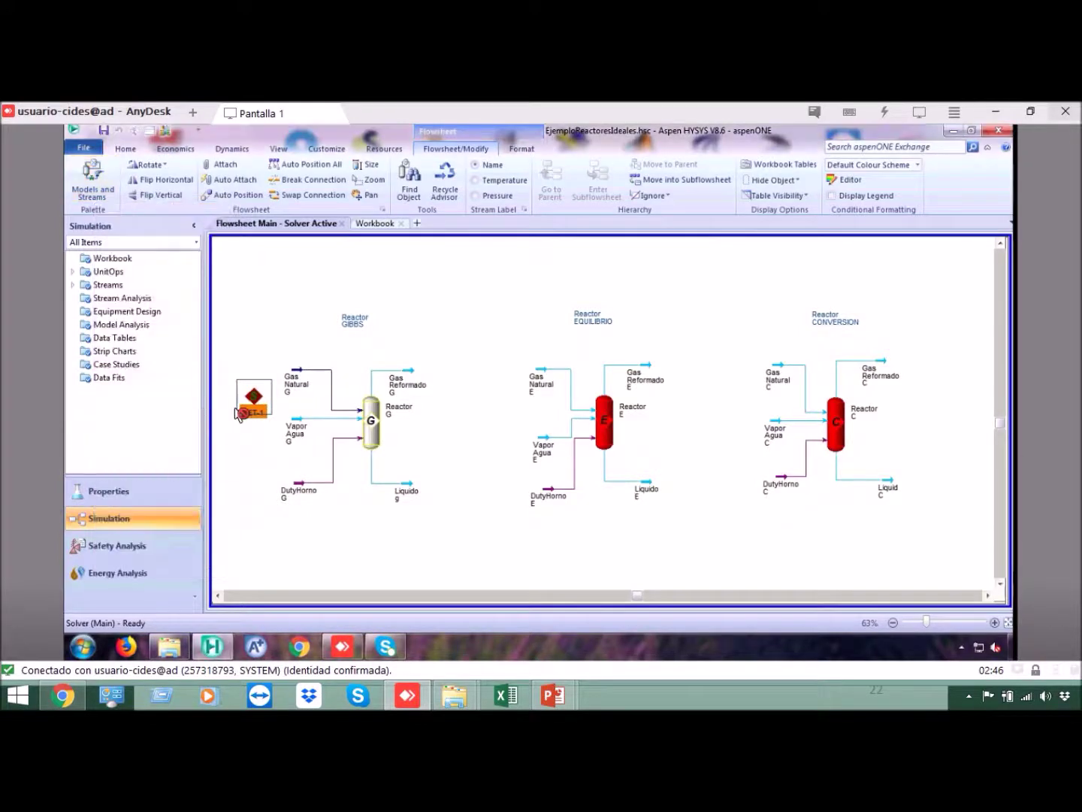
pyautogui.moveTo(249, 403); pyautogui.dragTo(237, 403)
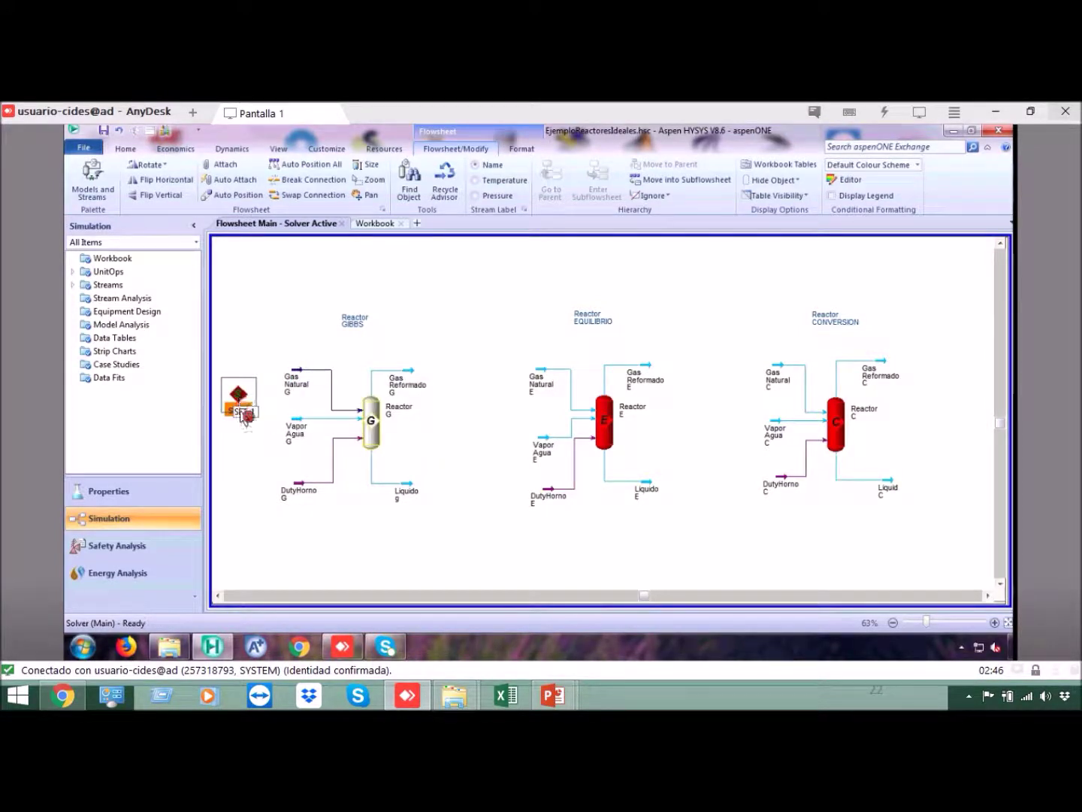
pyautogui.moveTo(313, 434)
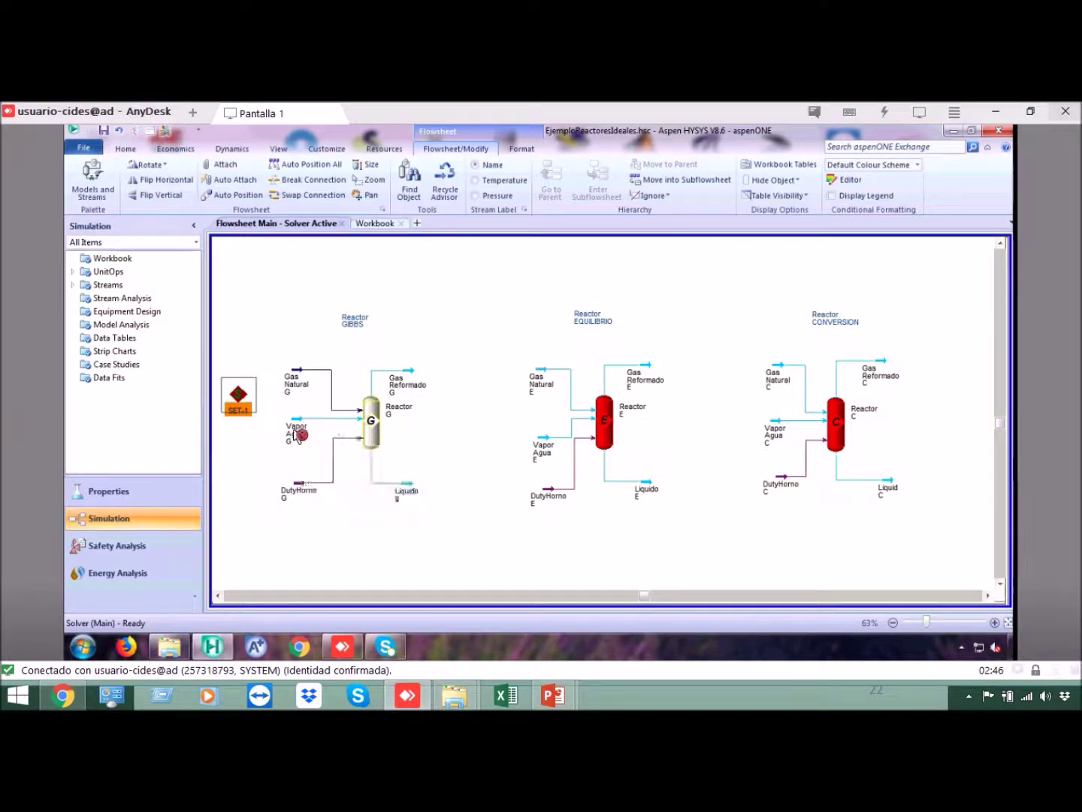
pyautogui.click(254, 356)
# Define the Molar Flow of Vapor Agua G as the target variable of the SET-1 operation.
pyautogui.doubleClick(239, 395)
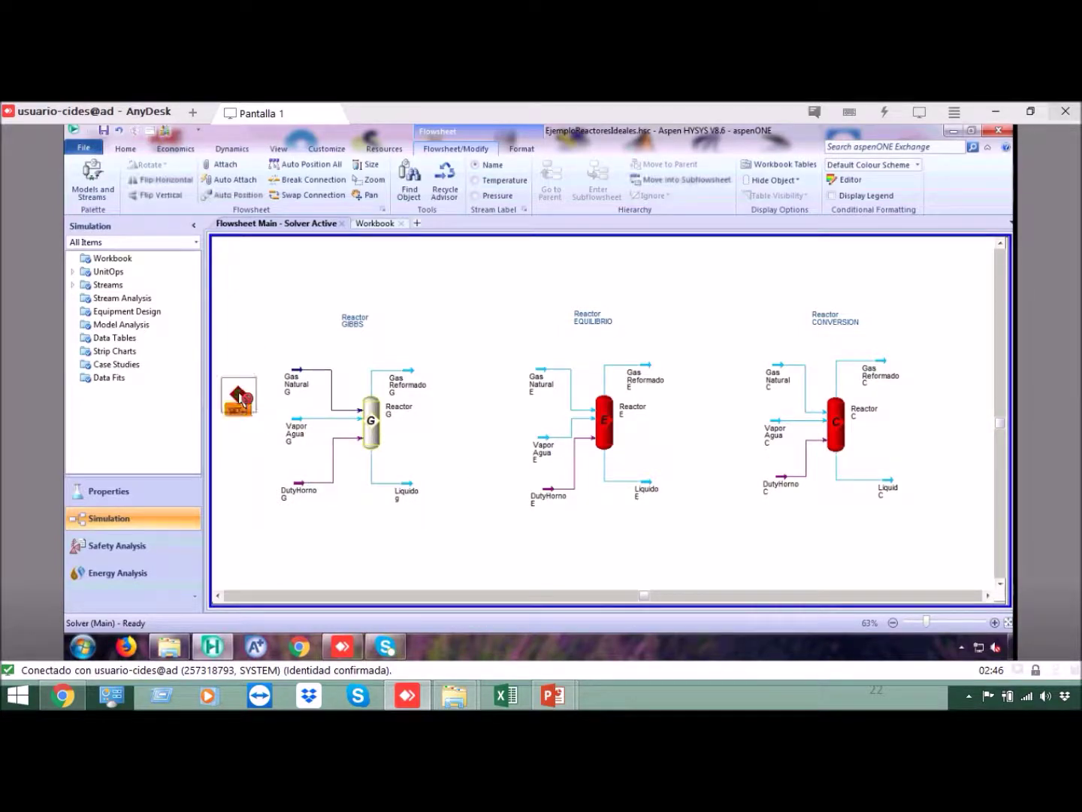
pyautogui.moveTo(285, 207); pyautogui.dragTo(621, 231)
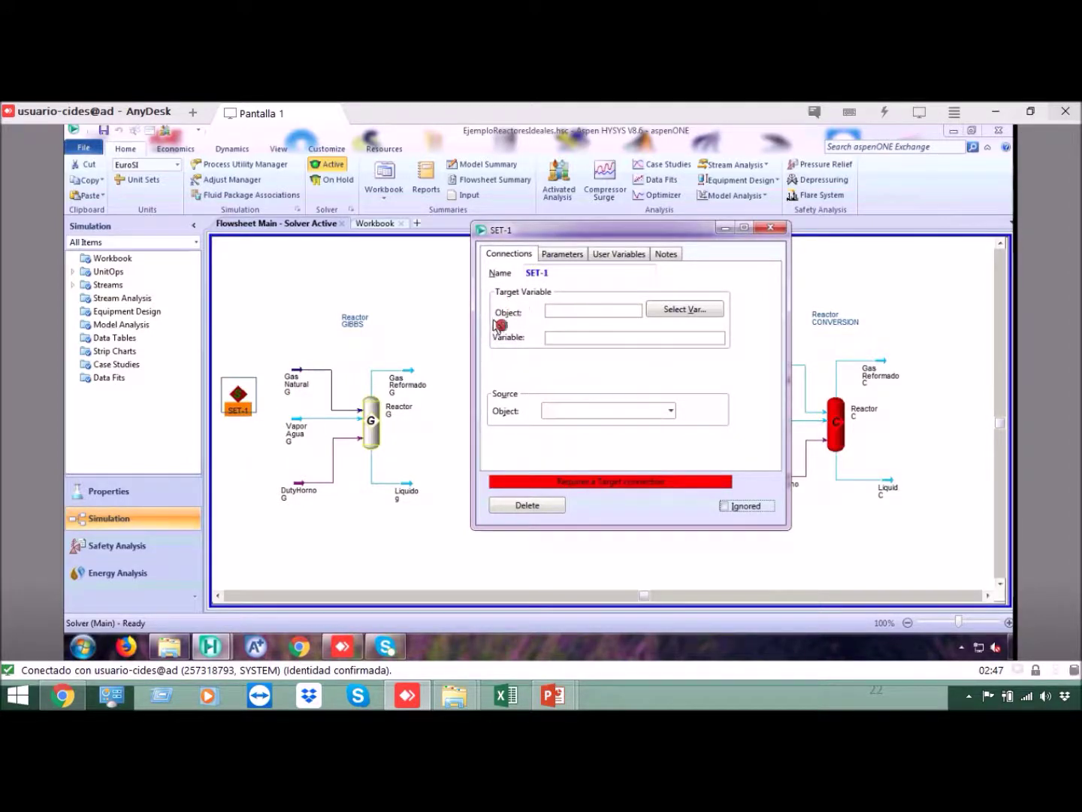
pyautogui.click(687, 310)
pyautogui.moveTo(473, 289); pyautogui.dragTo(437, 457)
pyautogui.click(435, 458)
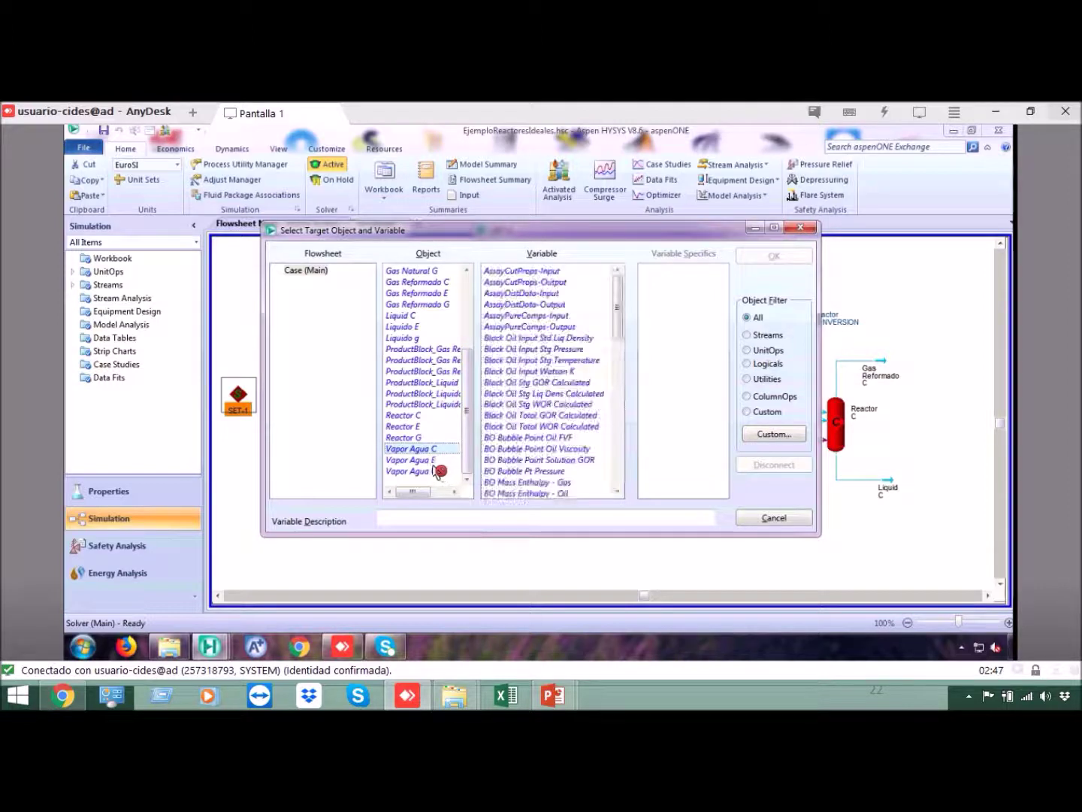
pyautogui.click(434, 471)
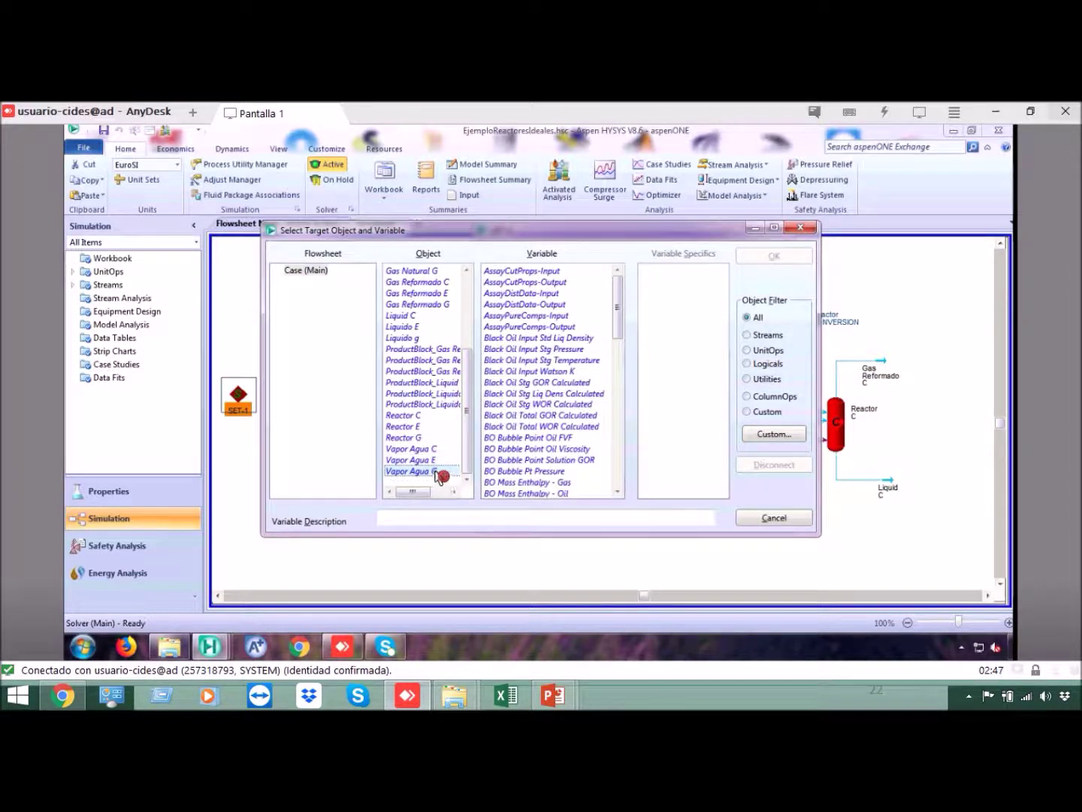
pyautogui.moveTo(529, 233); pyautogui.dragTo(651, 241)
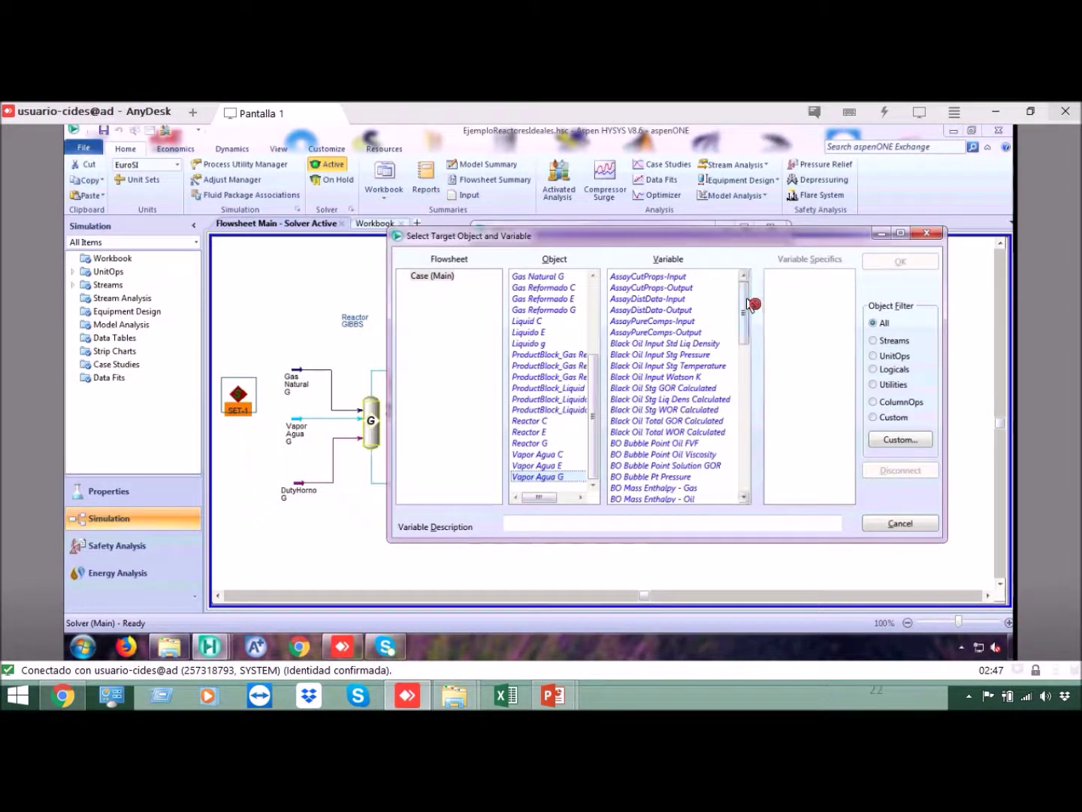
pyautogui.moveTo(749, 304); pyautogui.dragTo(743, 455)
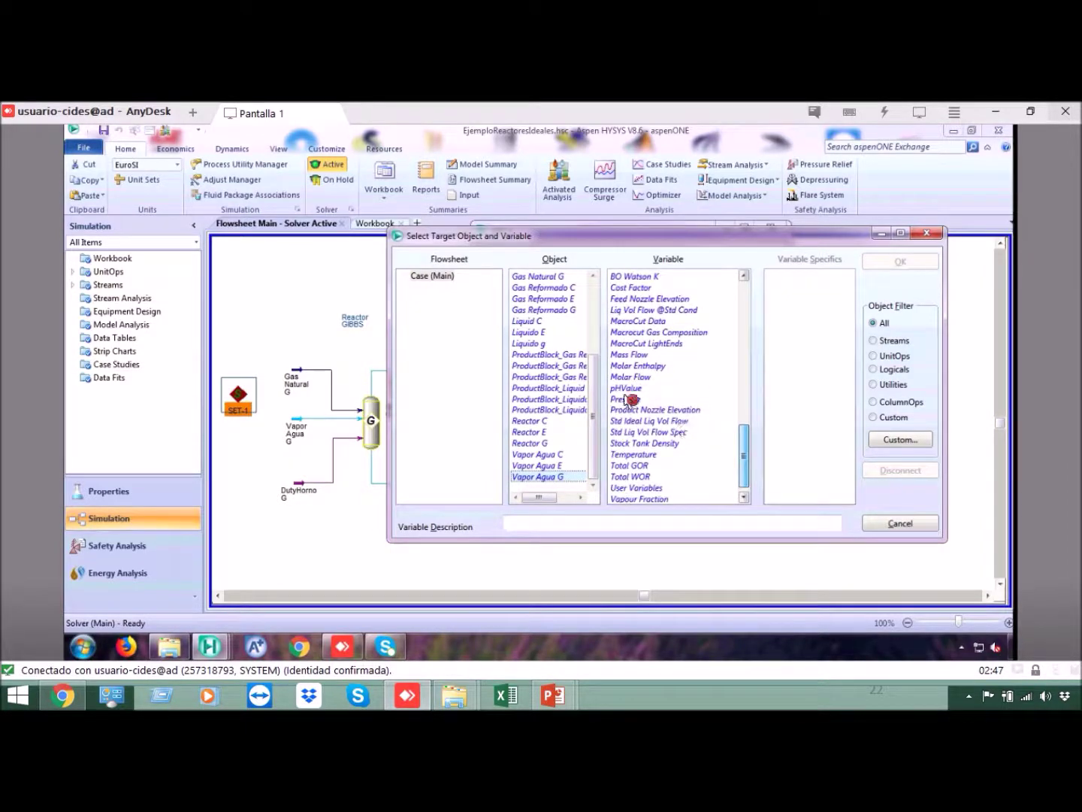
pyautogui.click(630, 376)
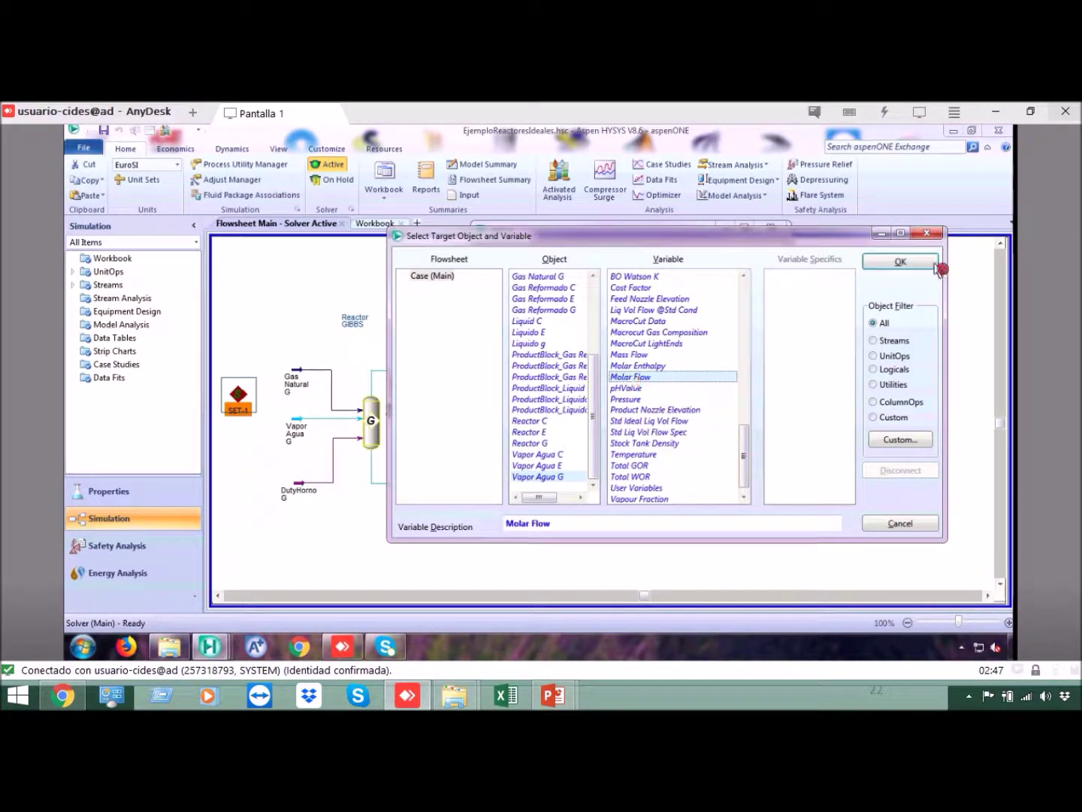
pyautogui.click(898, 269)
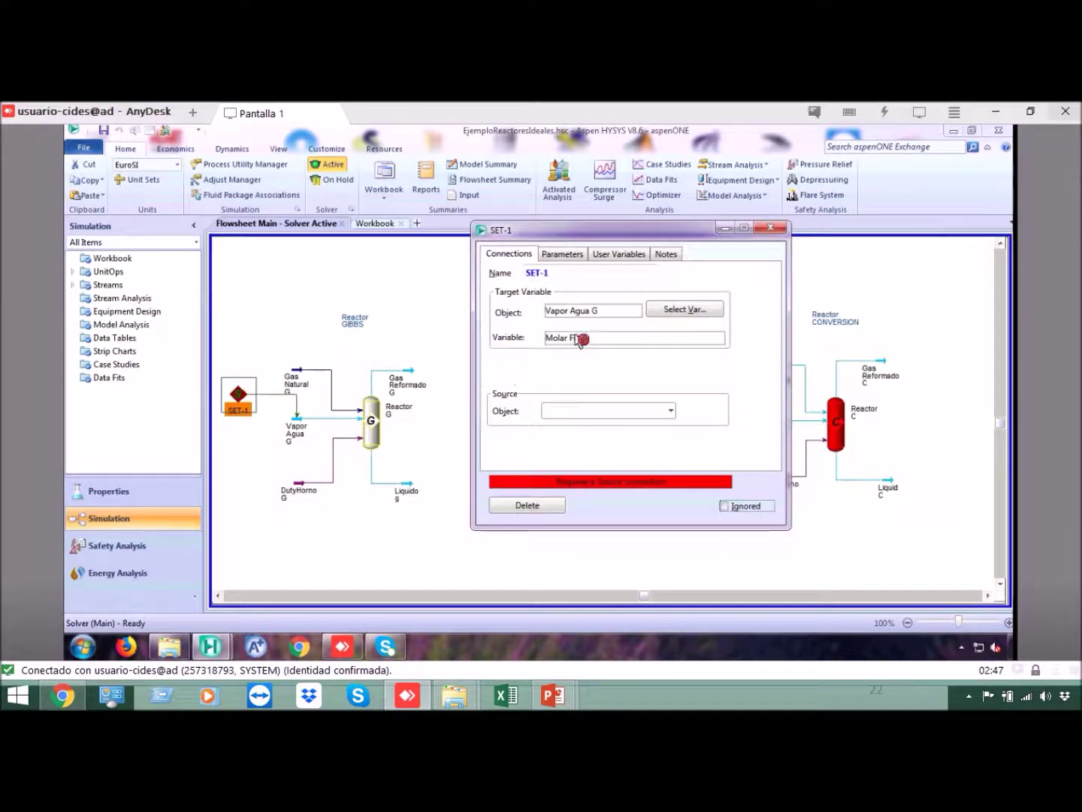
# Choose Gas Natural G as the source of SET-1, set the multiplier to 2, and close the operation.
pyautogui.click(673, 411)
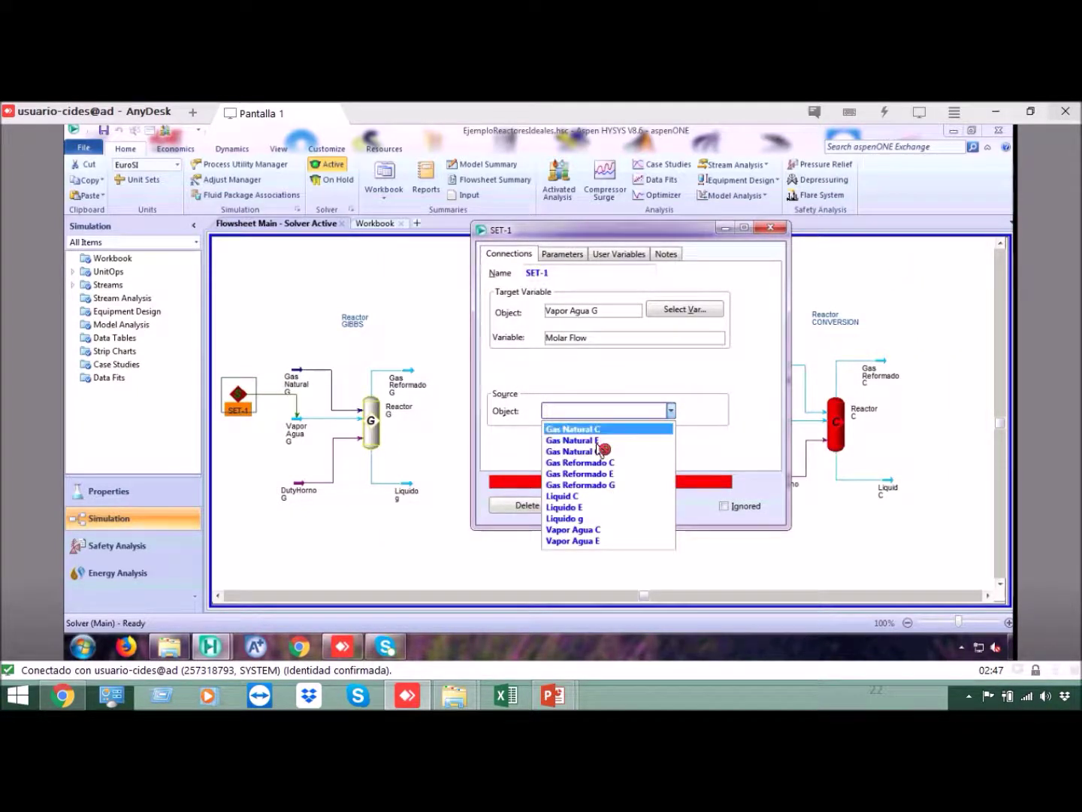
pyautogui.click(602, 452)
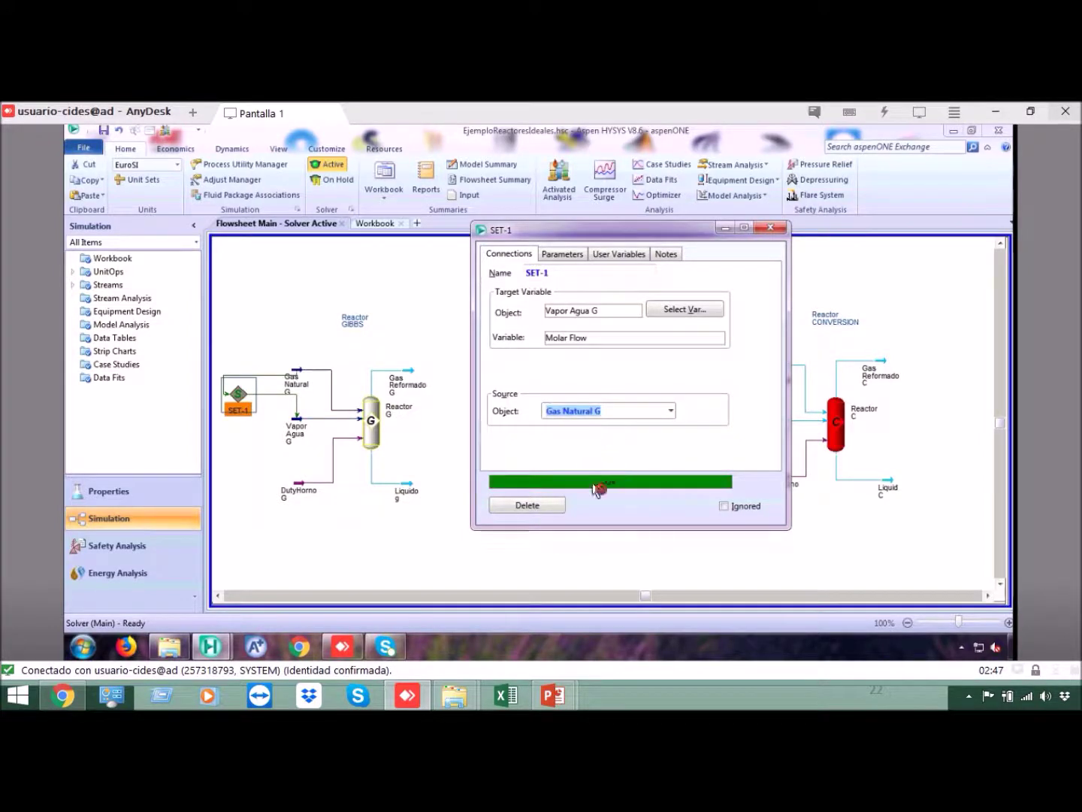
pyautogui.click(564, 255)
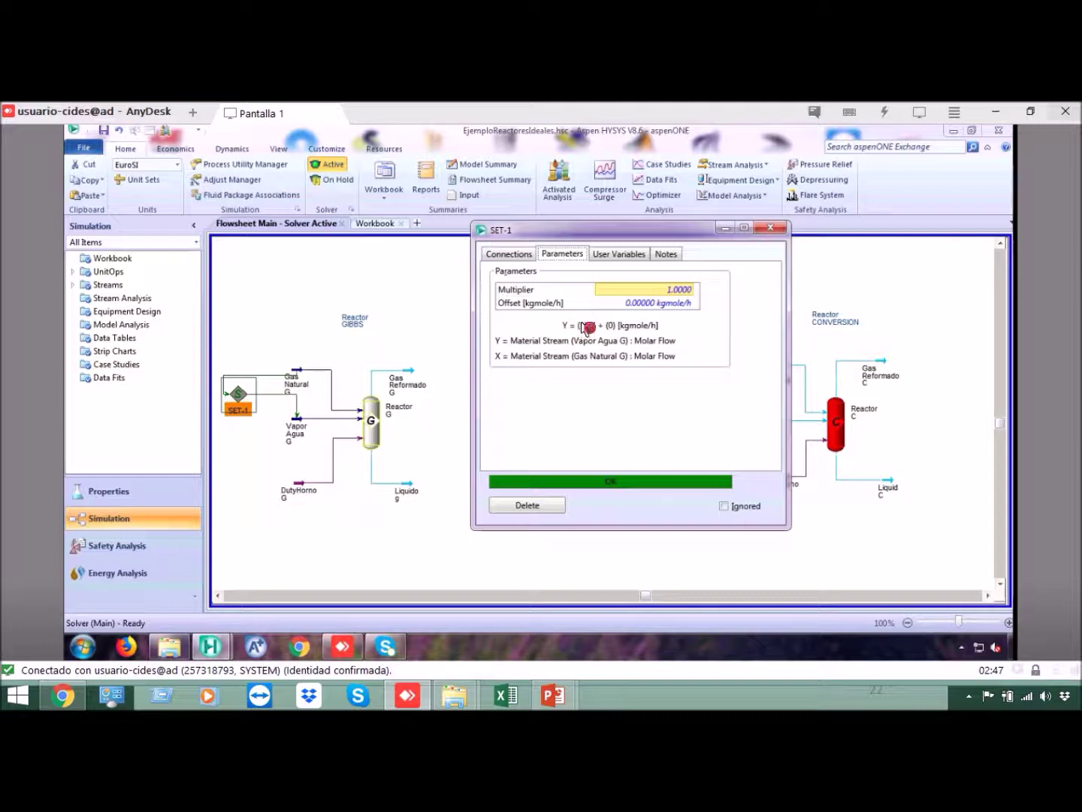
pyautogui.click(674, 304)
pyautogui.click(684, 290)
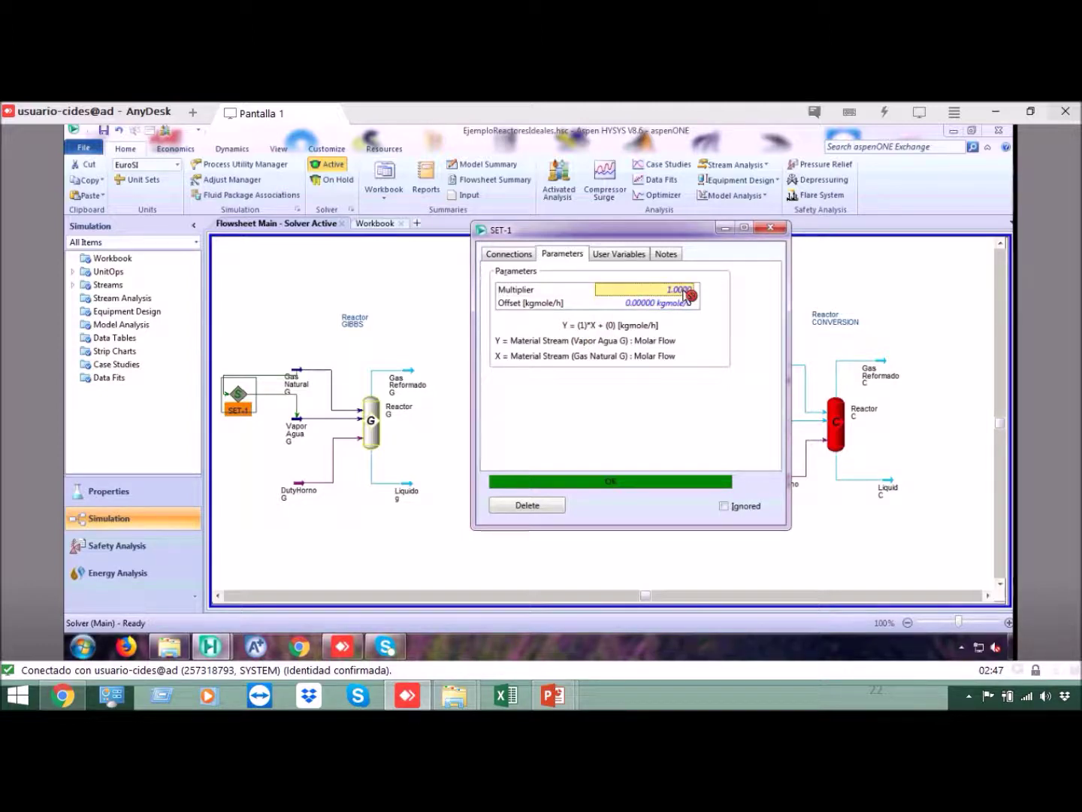
pyautogui.write('2')
pyautogui.press('Return')
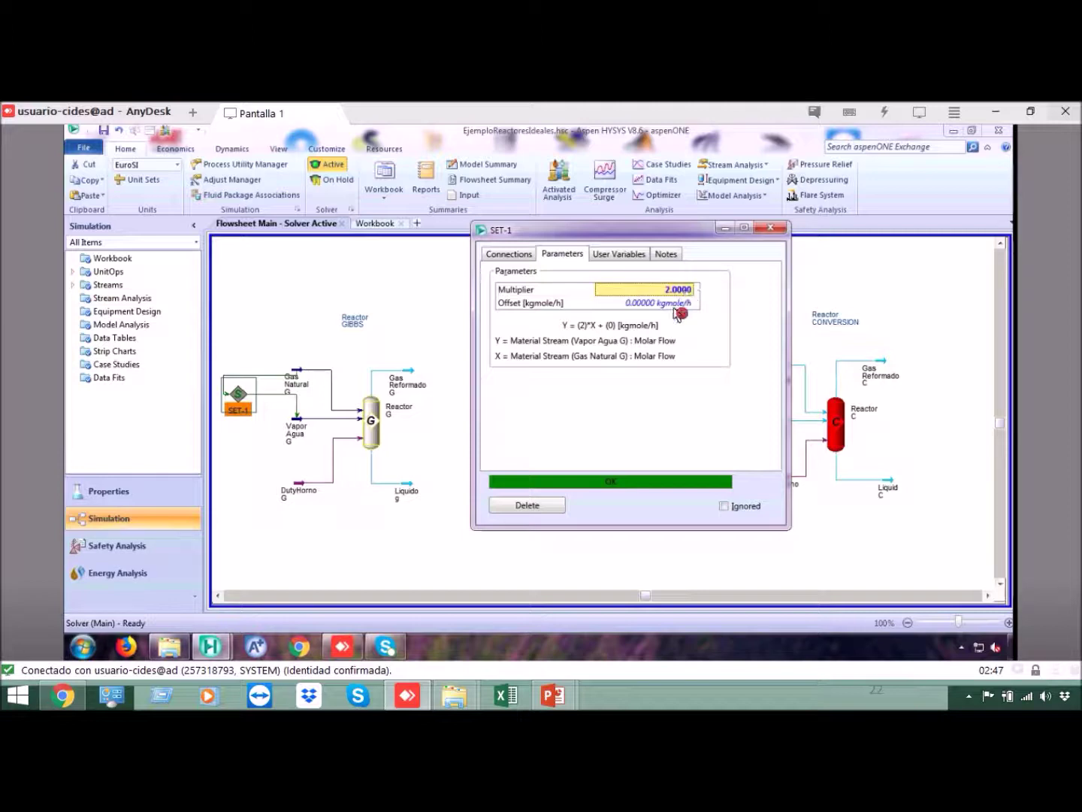
pyautogui.click(675, 304)
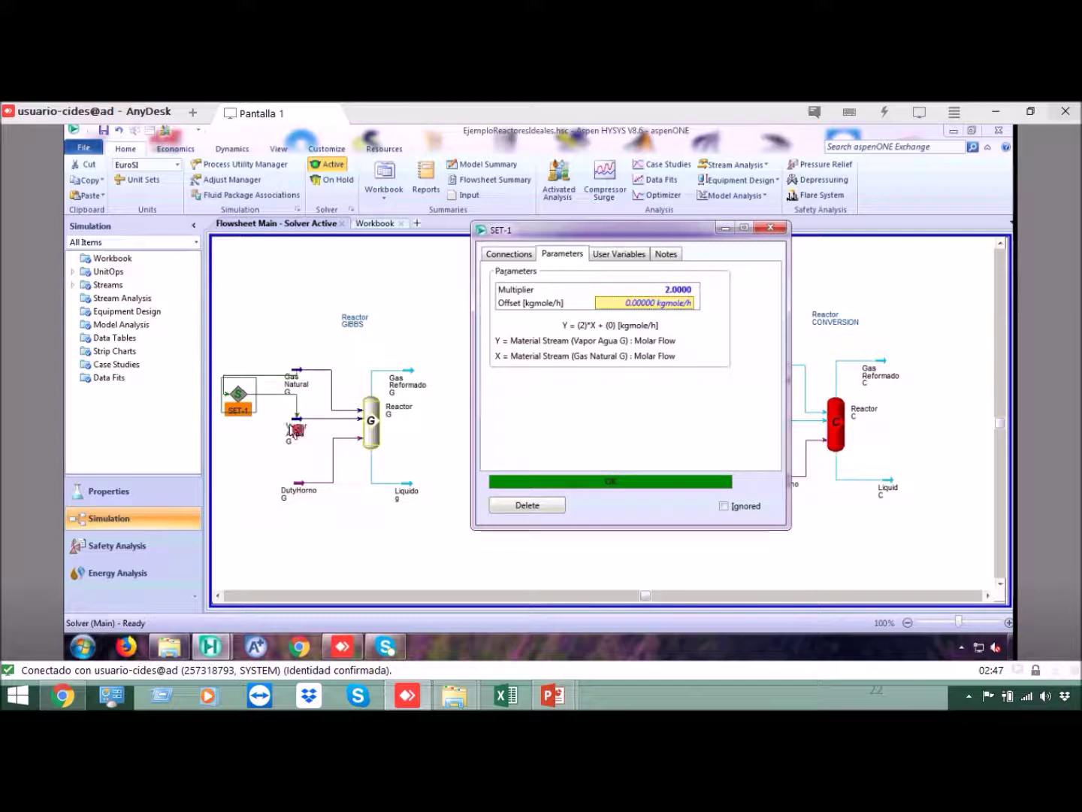
pyautogui.click(769, 229)
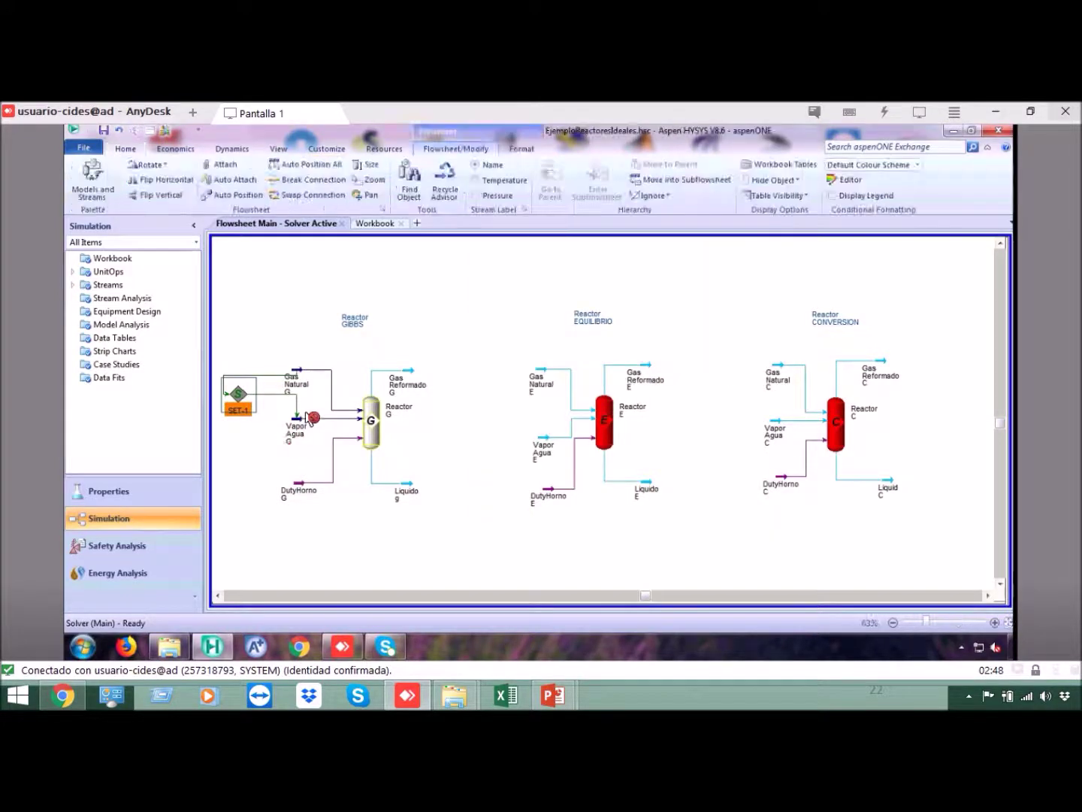
# Check the molar flow calculated for the Vapor Agua G stream.
pyautogui.doubleClick(299, 424)
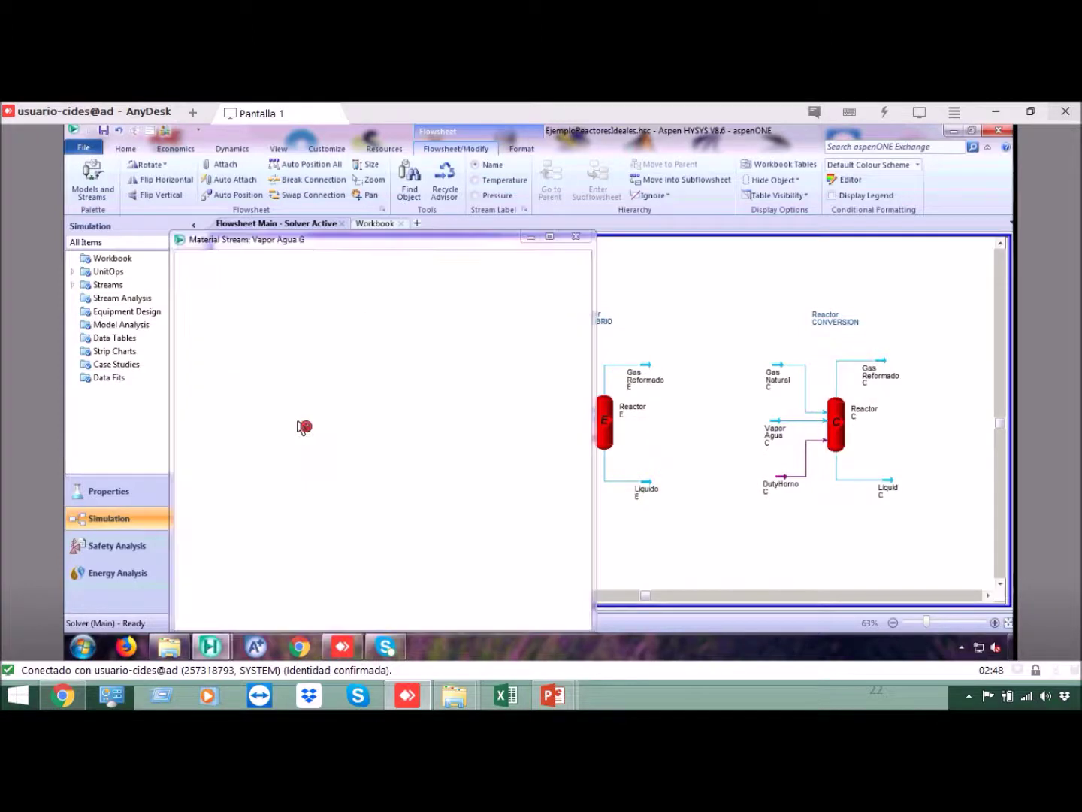
pyautogui.click(513, 335)
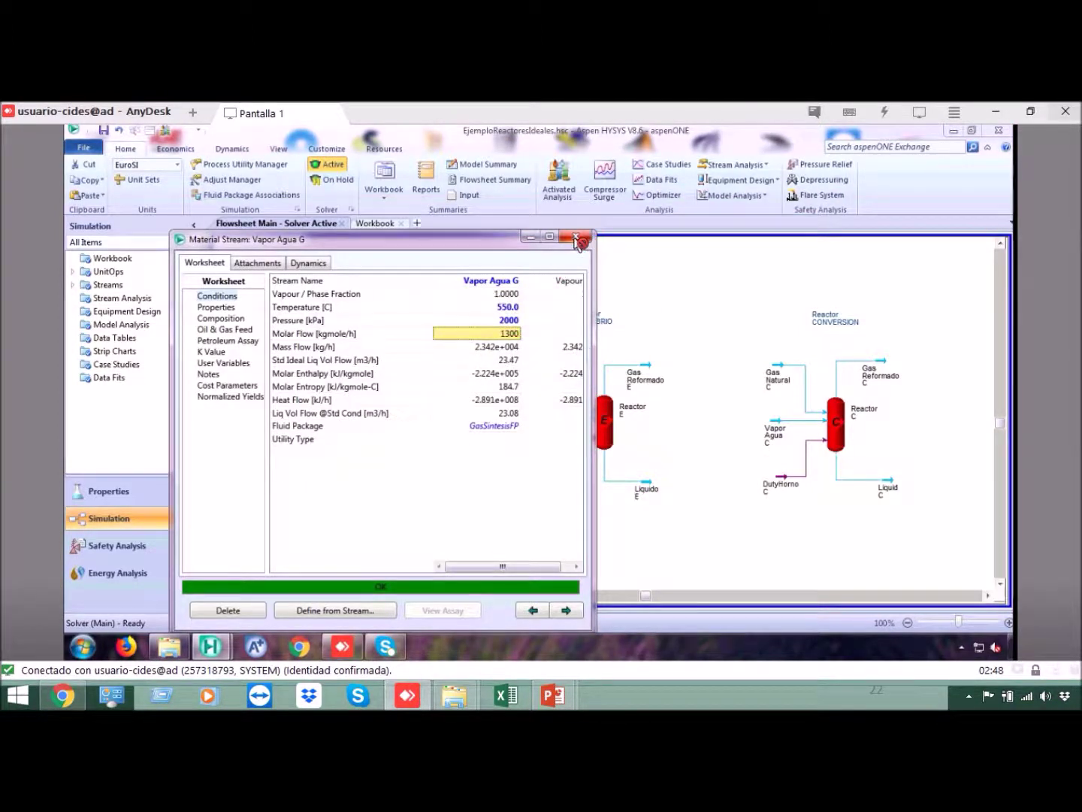
# Rotate the SET-1 operation's icon and move it slightly farther from the Gibbs reactor's feed streams.
pyautogui.press('Escape')
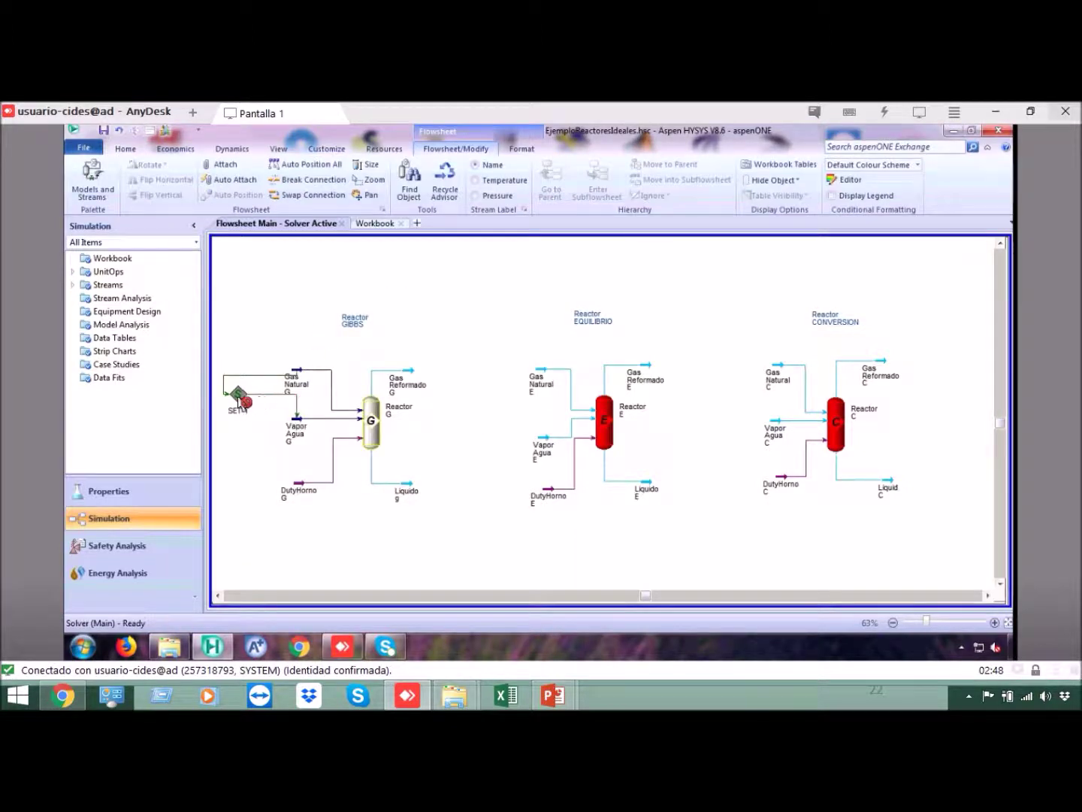
pyautogui.click(240, 401)
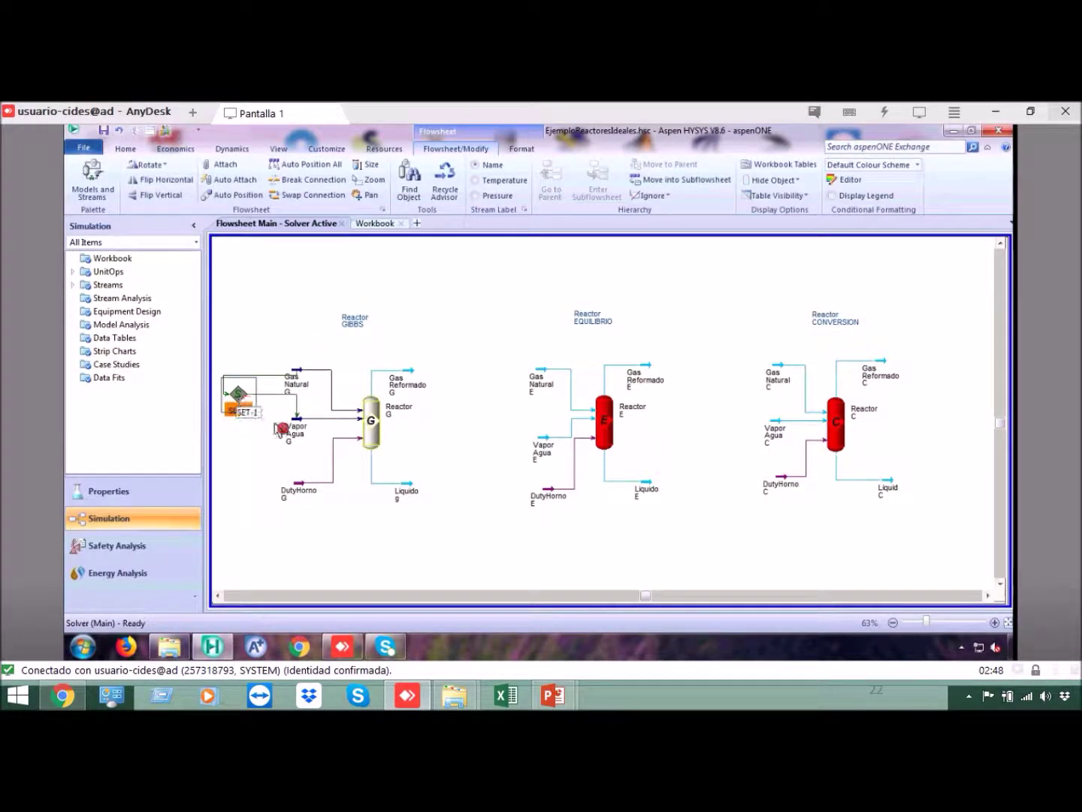
pyautogui.click(147, 165)
pyautogui.moveTo(239, 389); pyautogui.dragTo(229, 389)
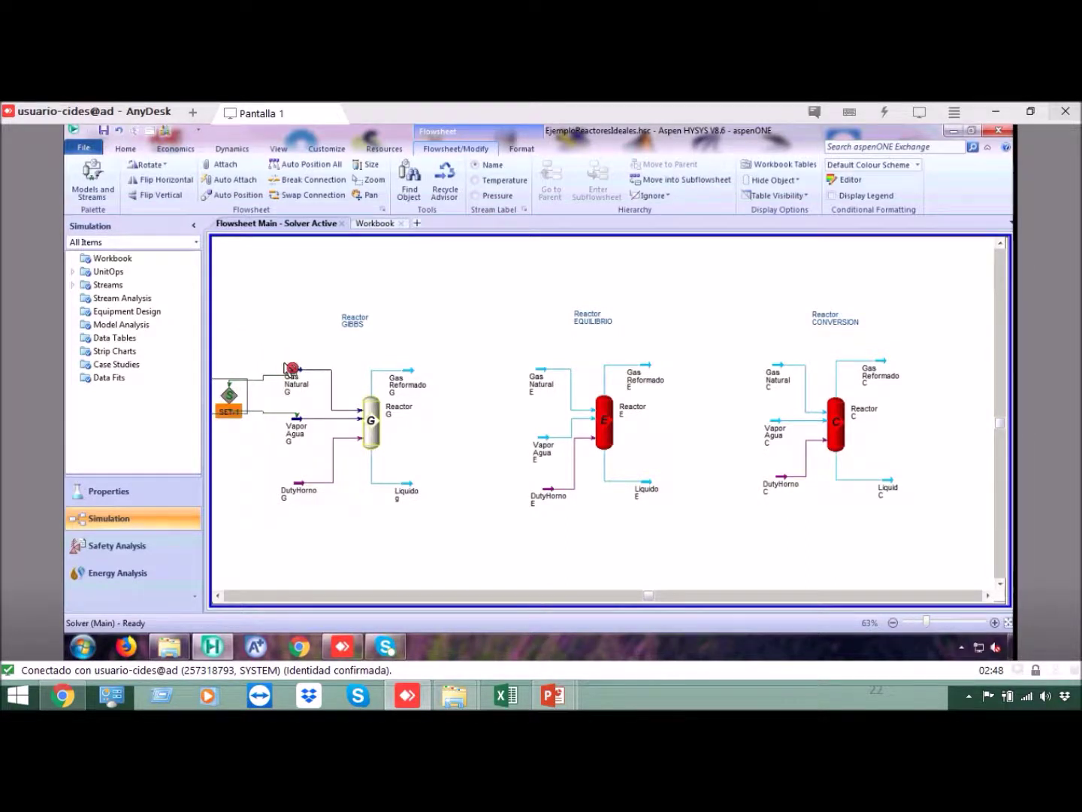
pyautogui.click(324, 449)
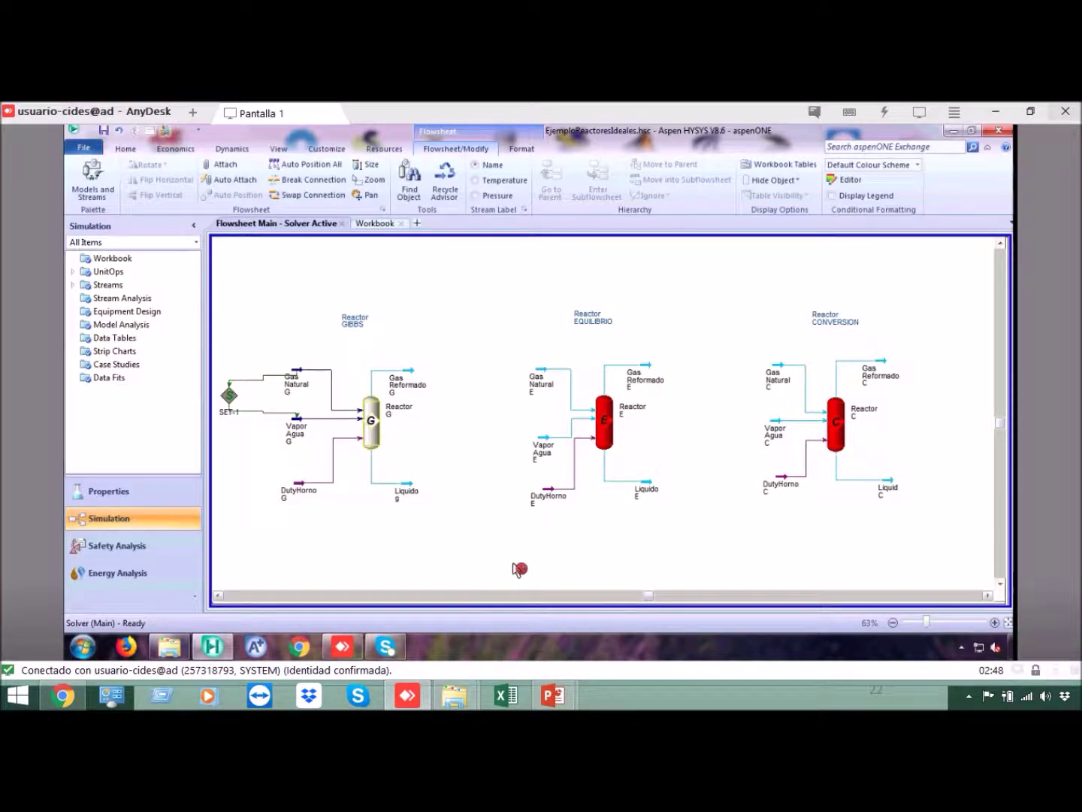
# Switch to the PowerPoint slide show to review the example's reactor data, and return to the HYSYS flowsheet.
pyautogui.click(552, 695)
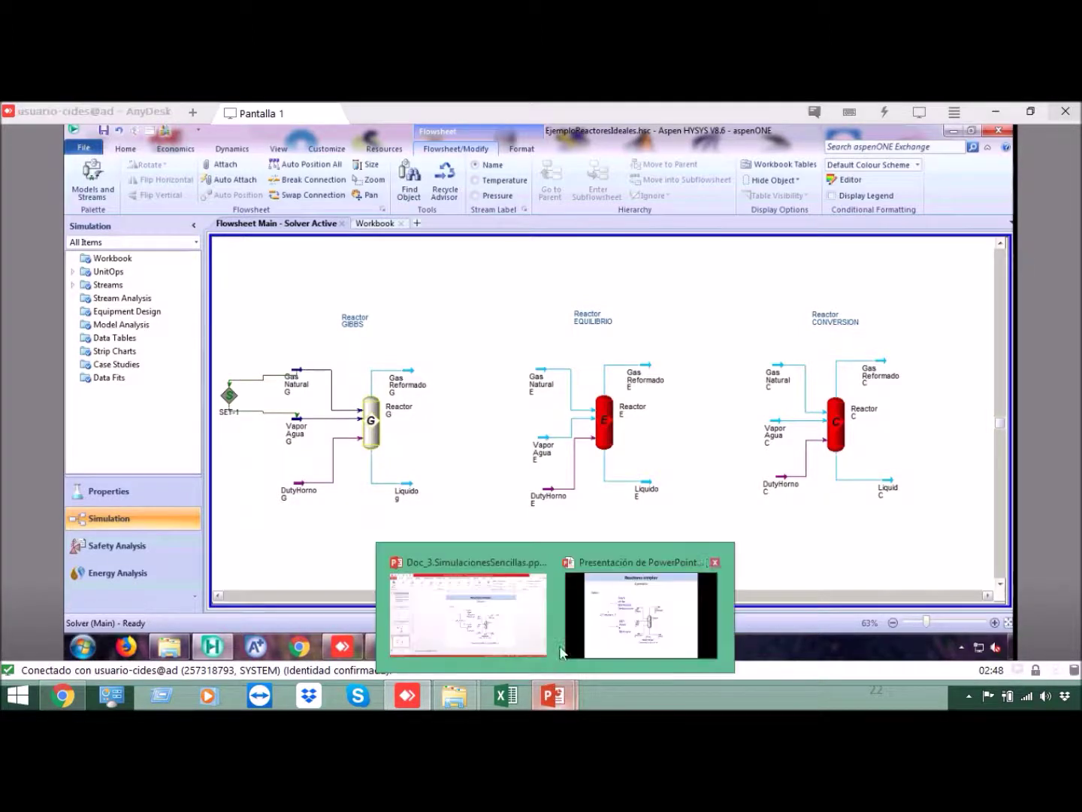
pyautogui.click(562, 651)
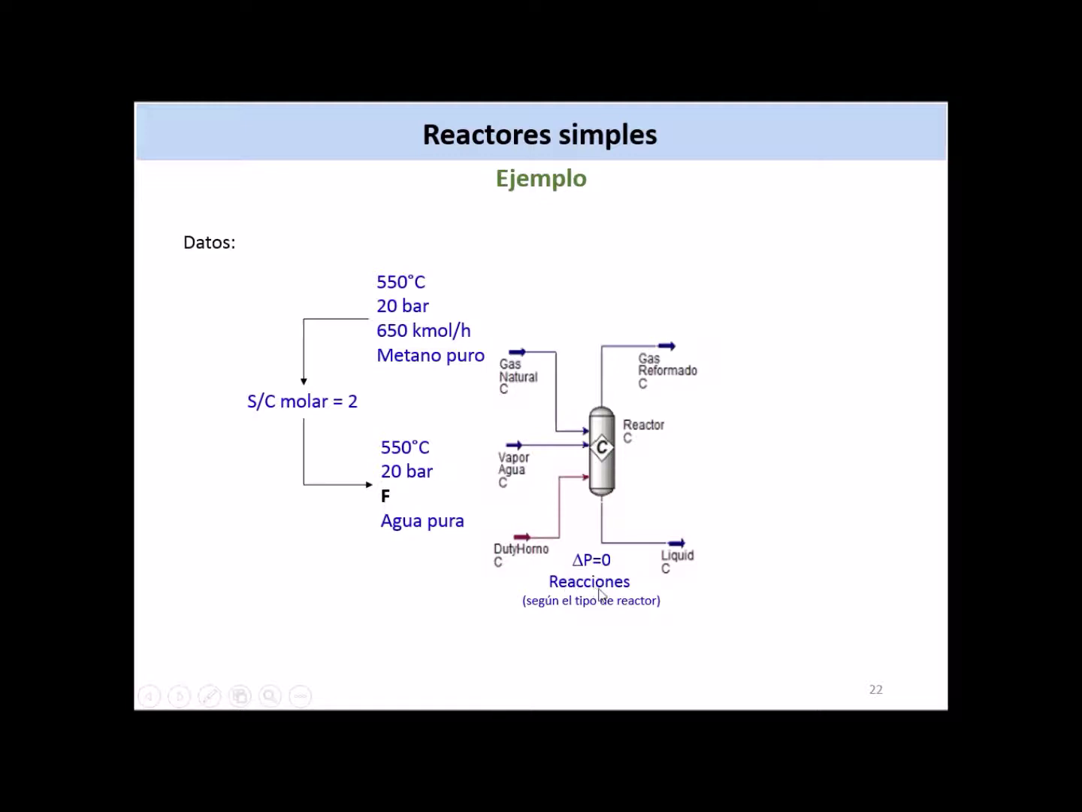
pyautogui.click(645, 510)
pyautogui.hotkey('alt', 'Tab')
pyautogui.hotkey('alt', 'Tab')
pyautogui.hotkey('alt', 'Tab')
pyautogui.hotkey('alt', 'Tab')
pyautogui.hotkey('alt', 'Tab')
pyautogui.hotkey('alt', 'Tab')
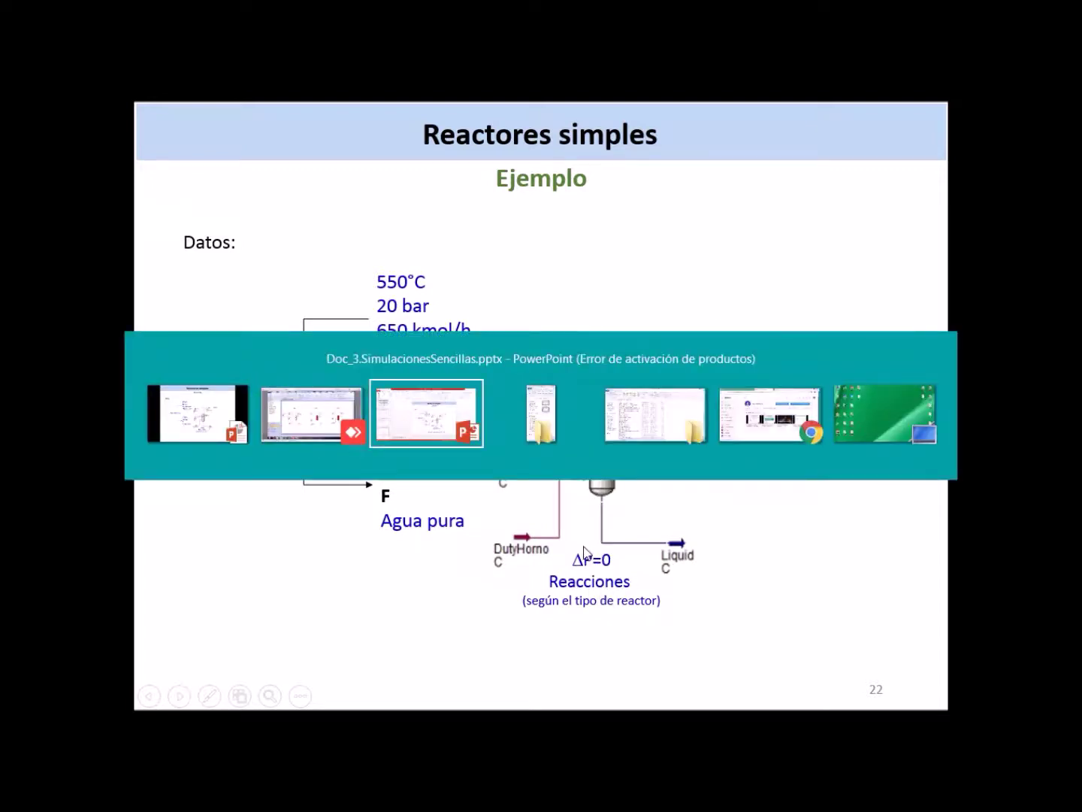
pyautogui.hotkey('alt', 'Tab')
pyautogui.hotkey('alt', 'Tab')
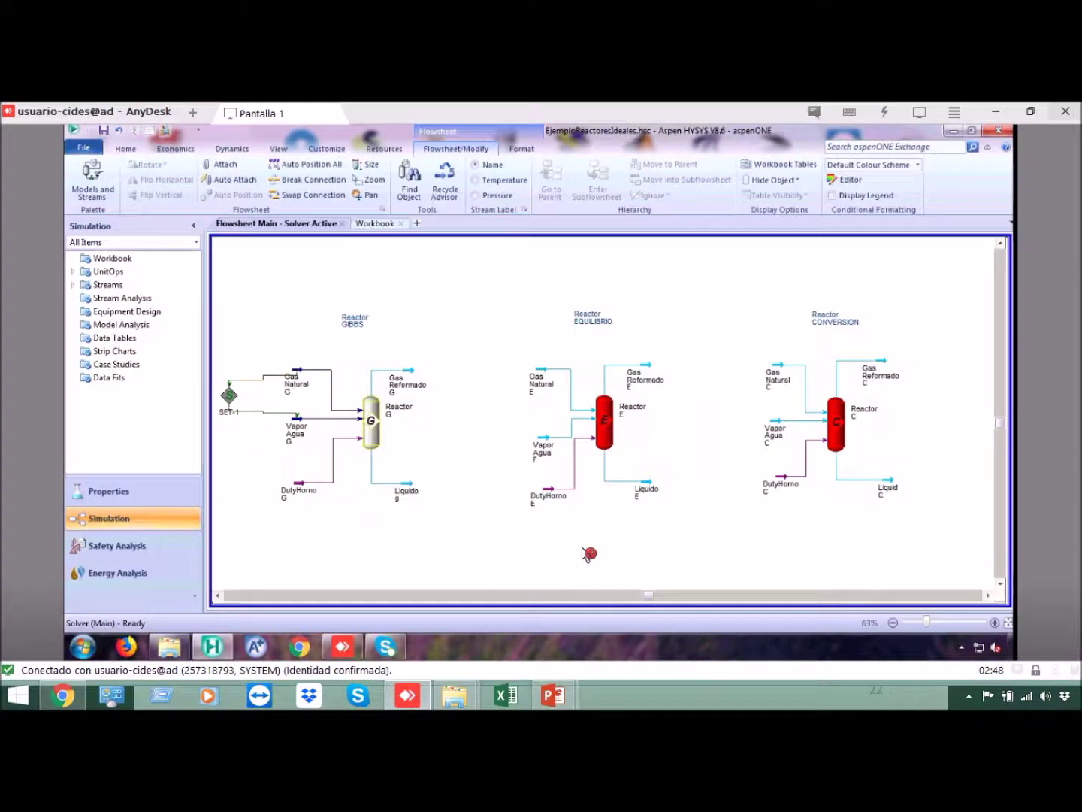
# Set the pressure drop of Reactor G to 0 kPa and check its reaction type before closing the reactor.
pyautogui.doubleClick(381, 416)
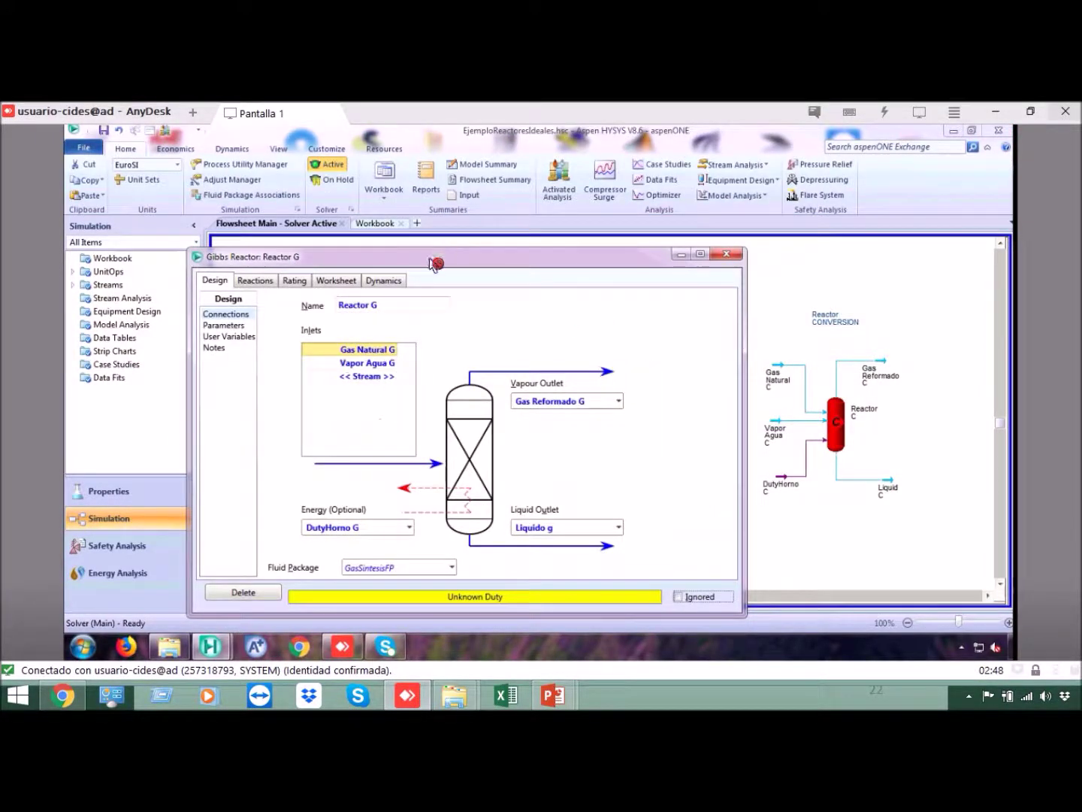
pyautogui.moveTo(476, 239); pyautogui.dragTo(524, 197)
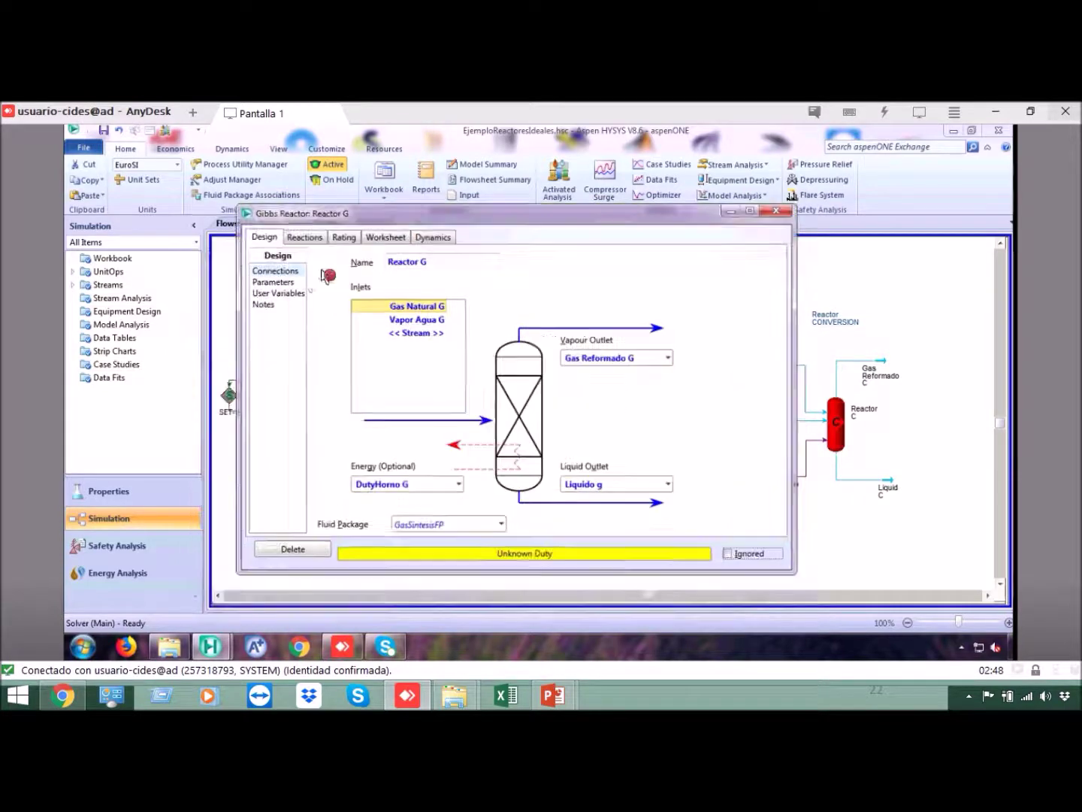
pyautogui.click(271, 284)
pyautogui.click(371, 348)
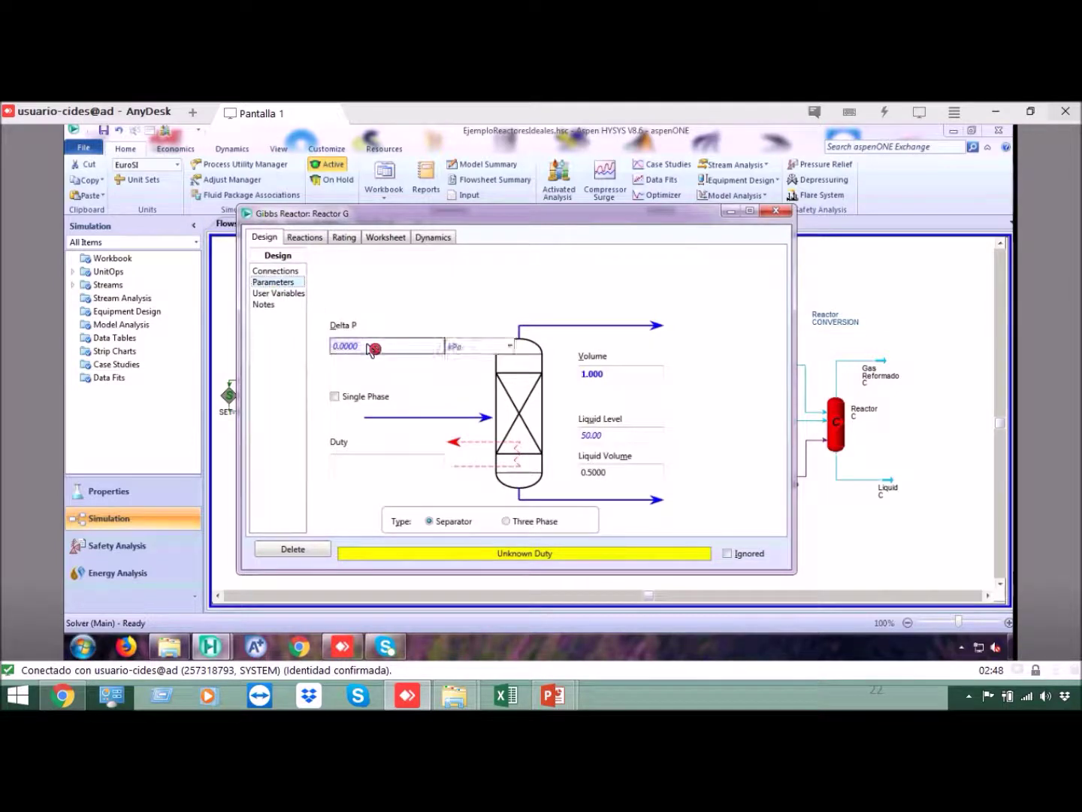
pyautogui.write('0')
pyautogui.press('Return')
pyautogui.click(303, 240)
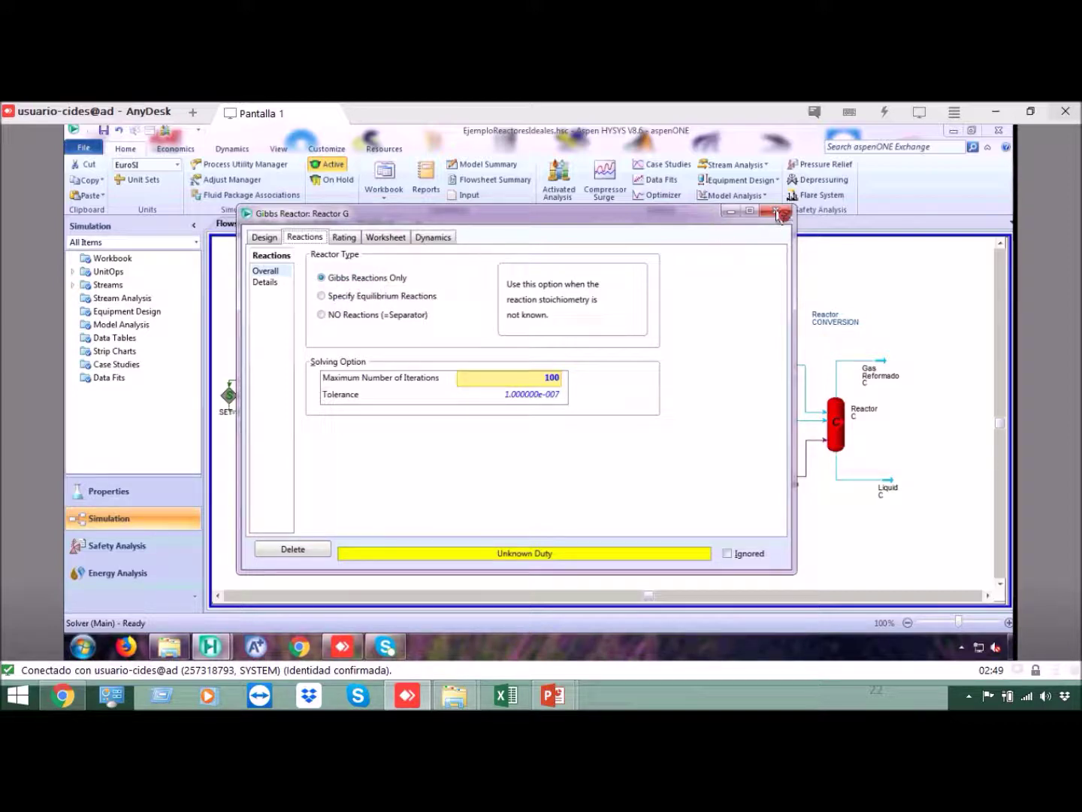
pyautogui.click(776, 211)
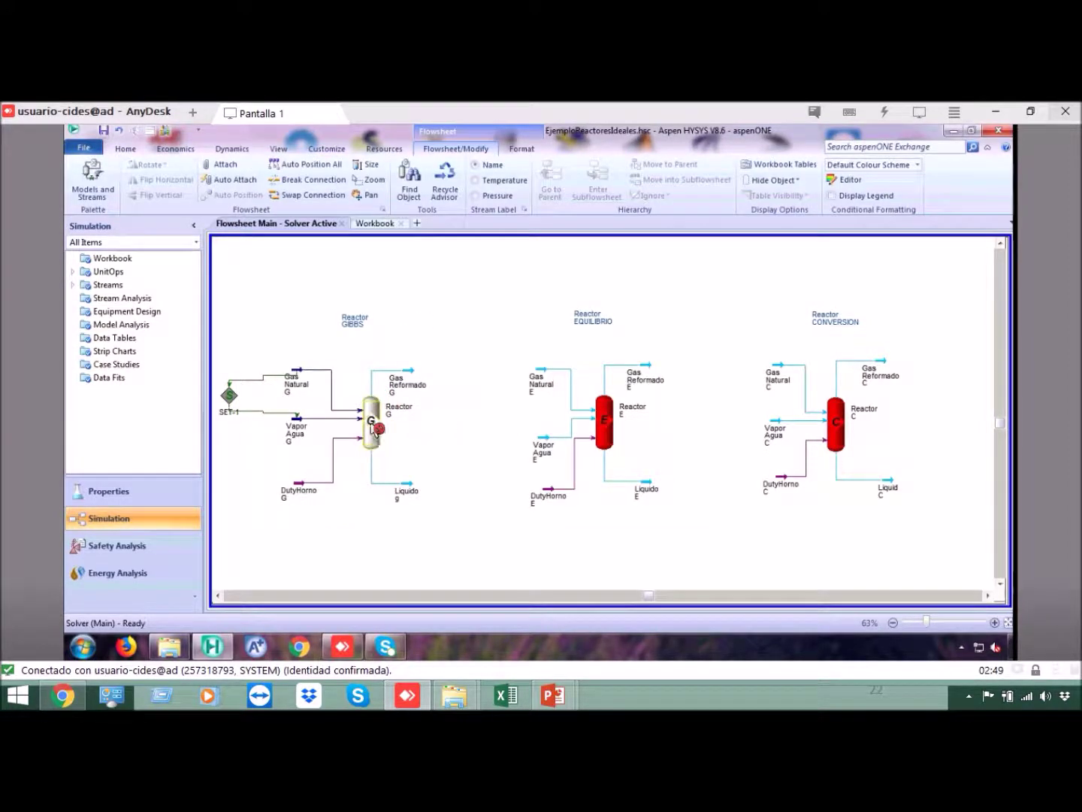
# Set the temperature of the Gas Reformado G outlet stream to 750 °C and close the stream.
pyautogui.click(416, 377)
pyautogui.doubleClick(416, 377)
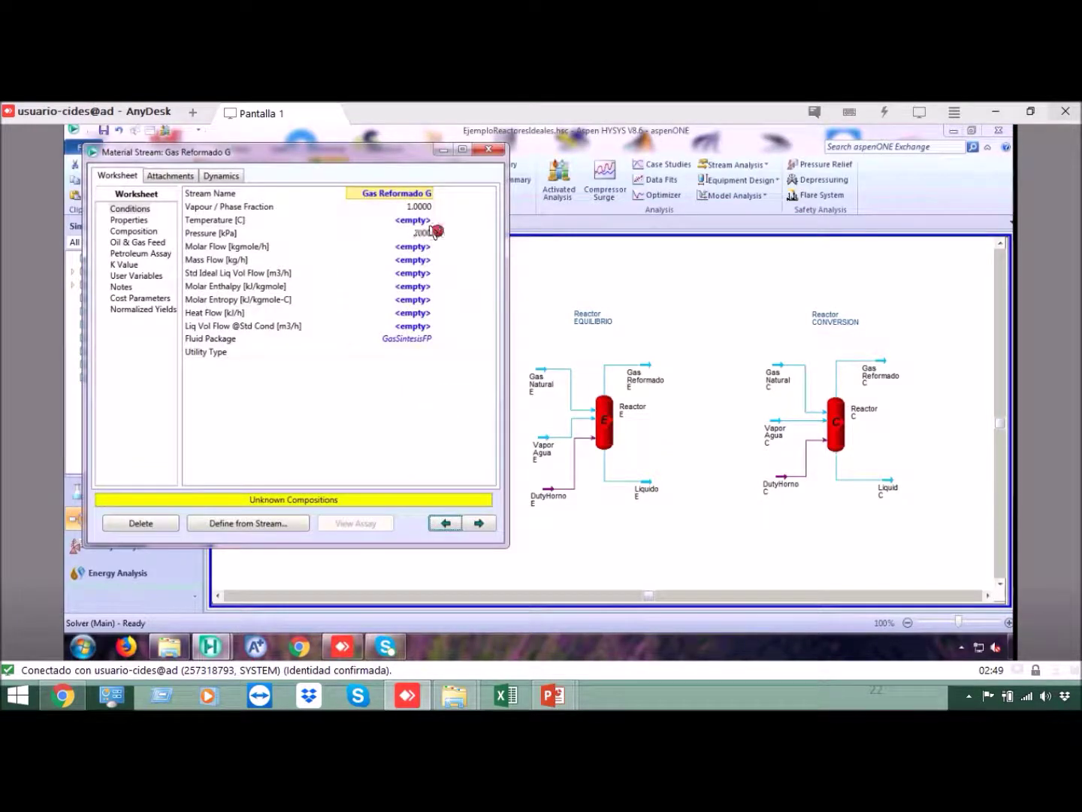
pyautogui.click(431, 224)
pyautogui.write('750')
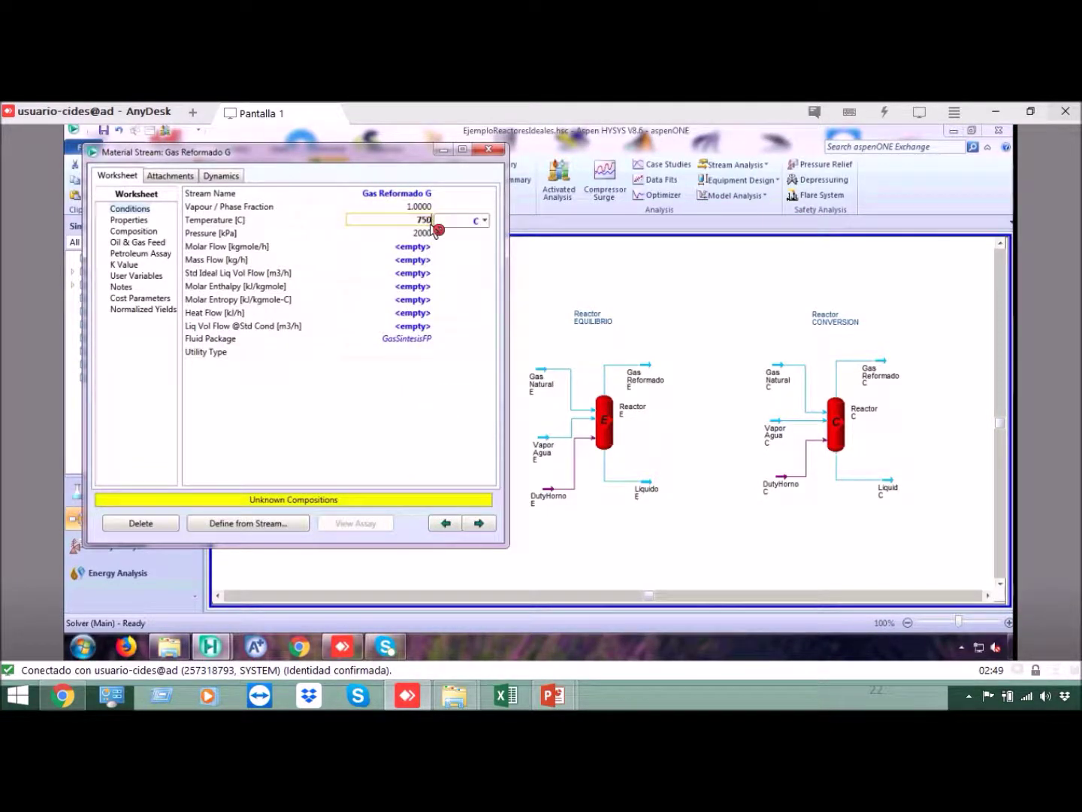
pyautogui.press('Return')
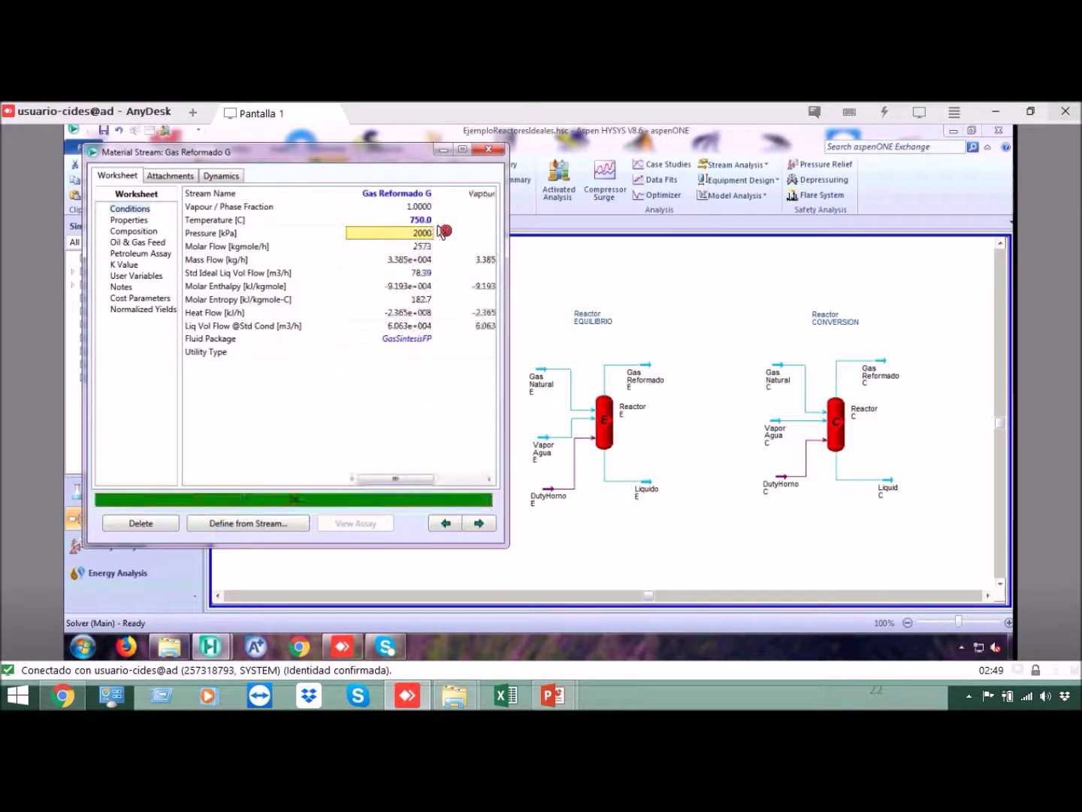
pyautogui.click(489, 149)
pyautogui.click(455, 408)
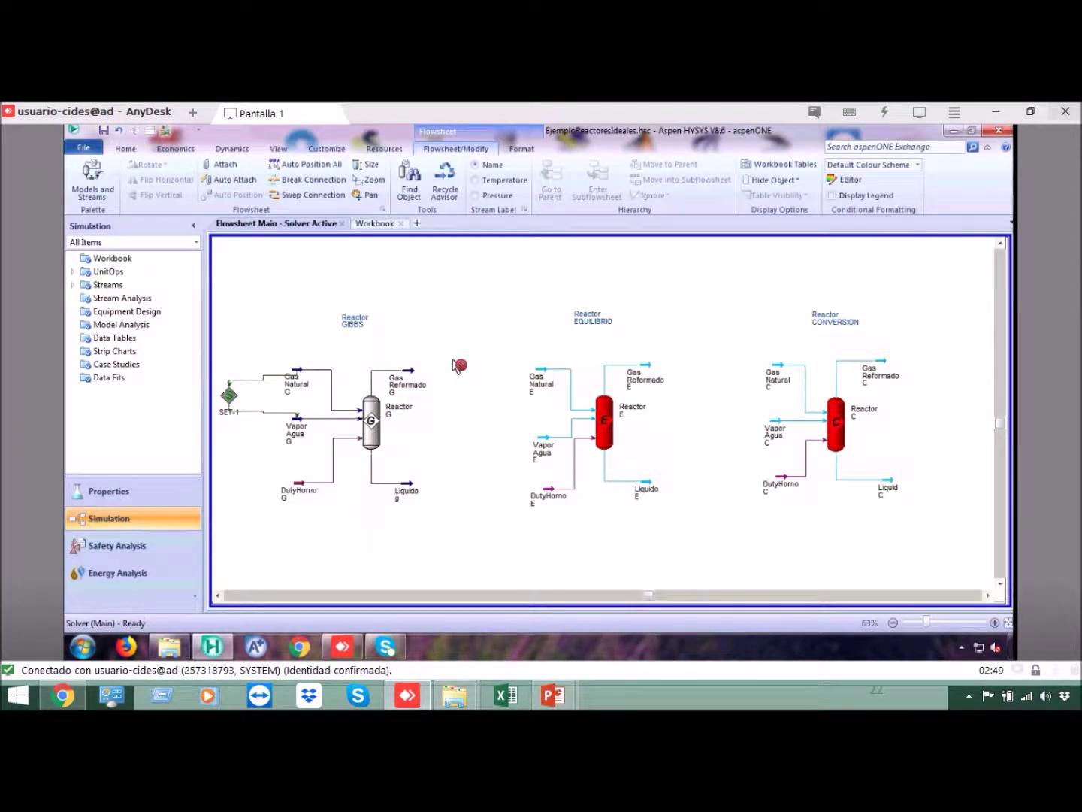
# Check the calculated composition and conditions of the Gas Reformado G stream.
pyautogui.moveTo(411, 378)
pyautogui.mouseDown()
pyautogui.moveTo(442, 340)
pyautogui.moveTo(427, 381)
pyautogui.moveTo(420, 376)
pyautogui.mouseUp()
pyautogui.moveTo(420, 376)
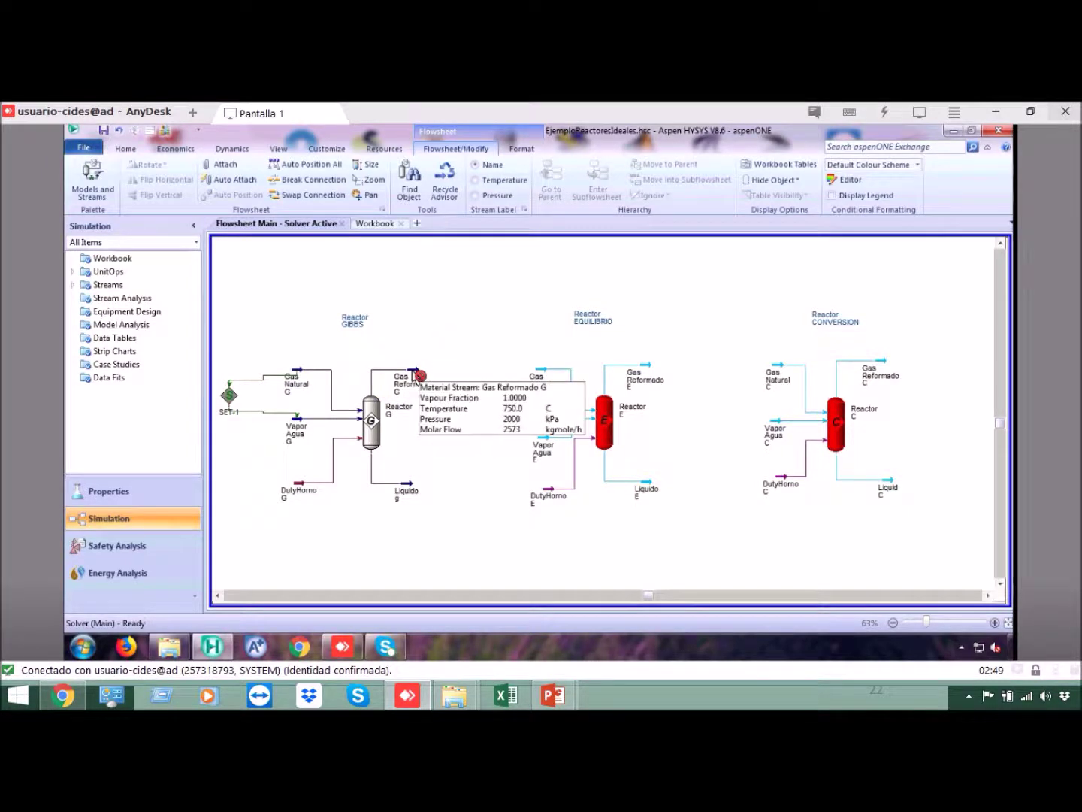
pyautogui.doubleClick(420, 375)
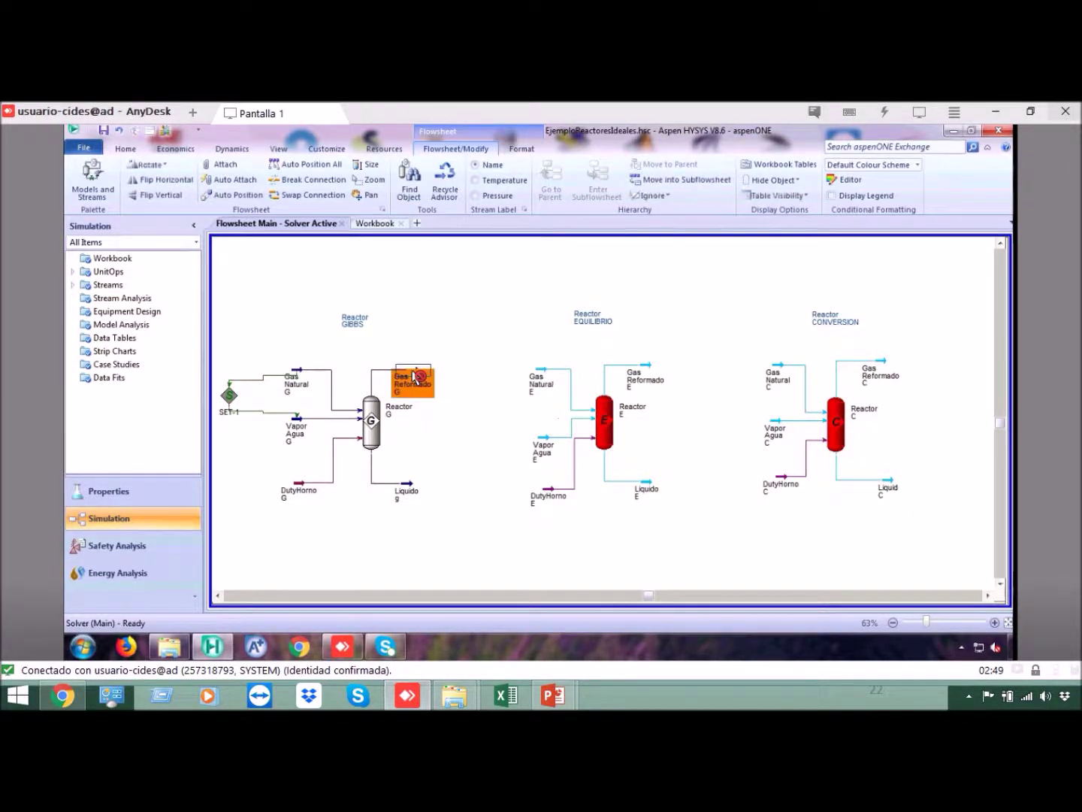
pyautogui.click(140, 231)
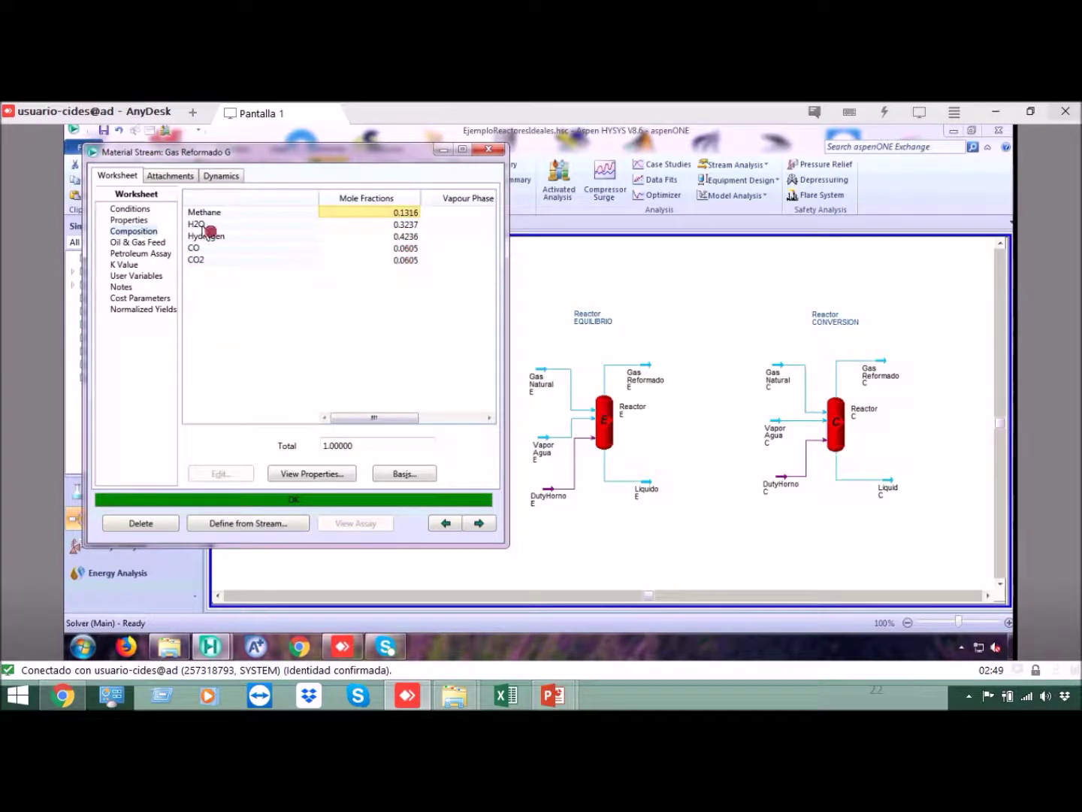
pyautogui.click(150, 211)
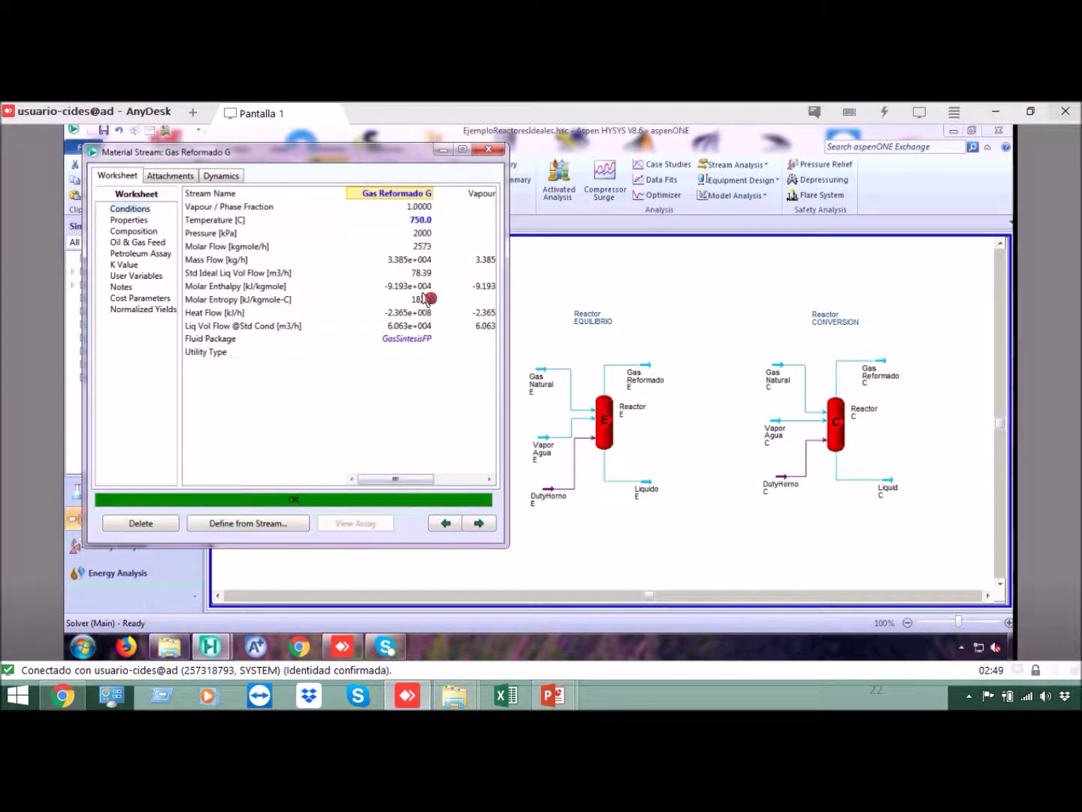
pyautogui.click(415, 207)
pyautogui.click(413, 238)
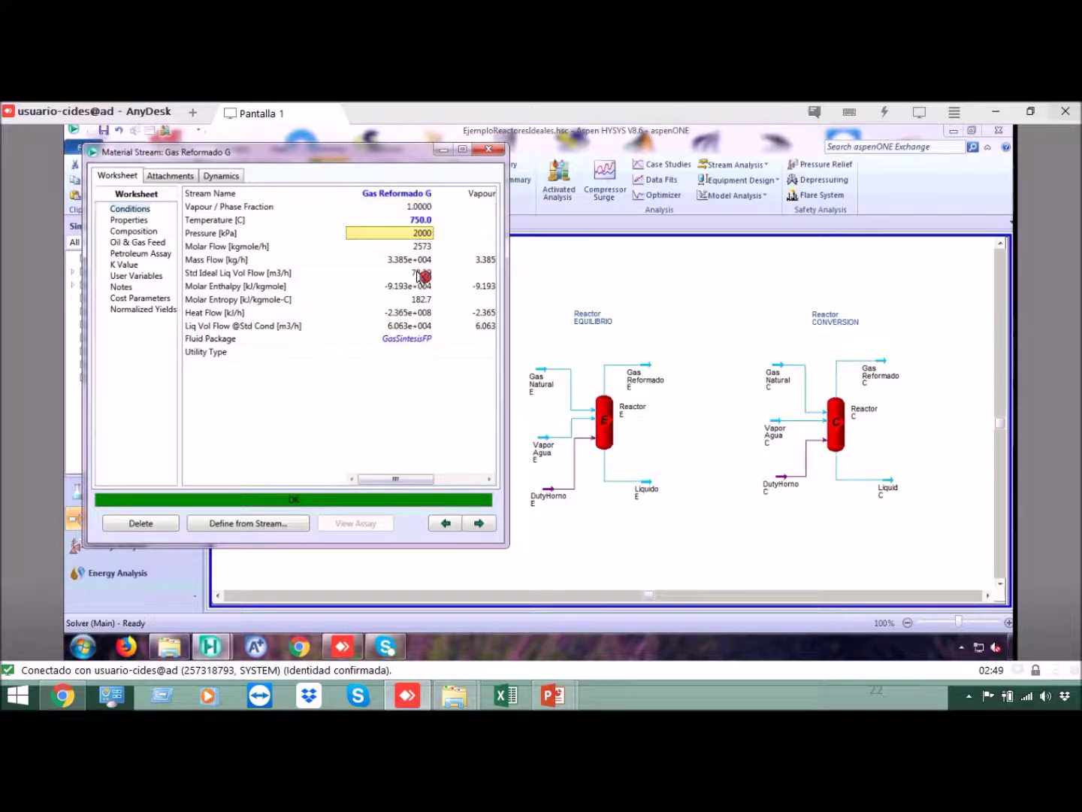
pyautogui.click(414, 273)
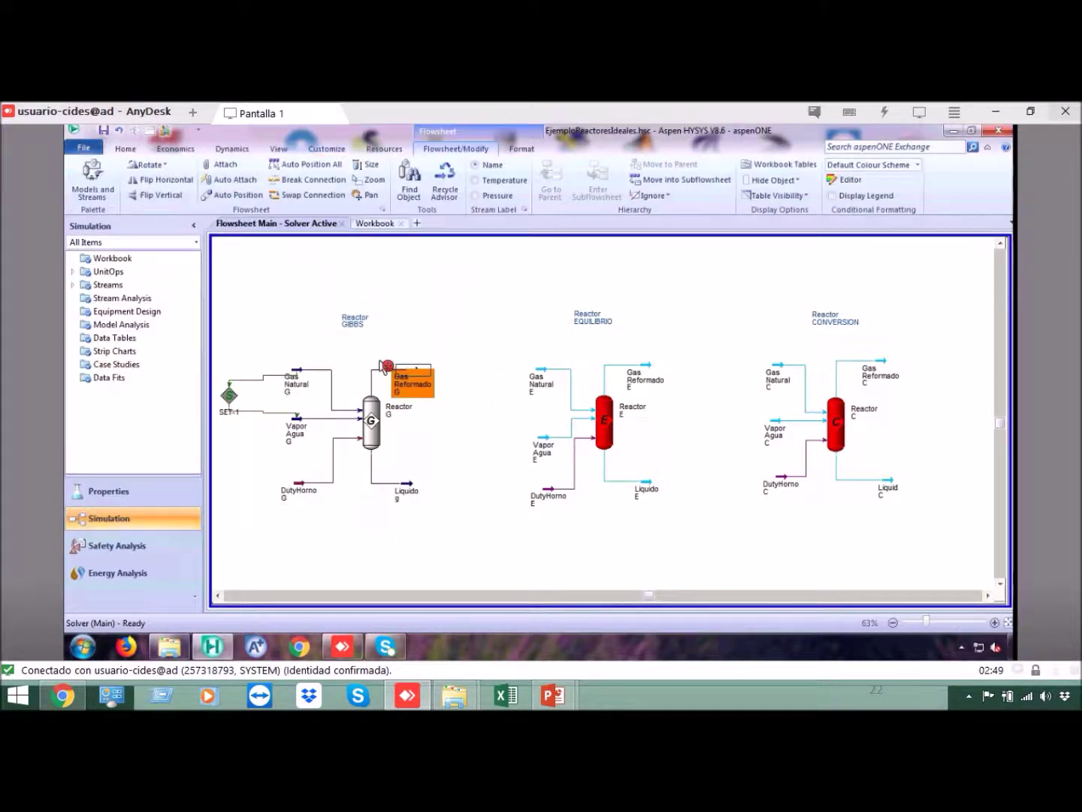
pyautogui.click(445, 345)
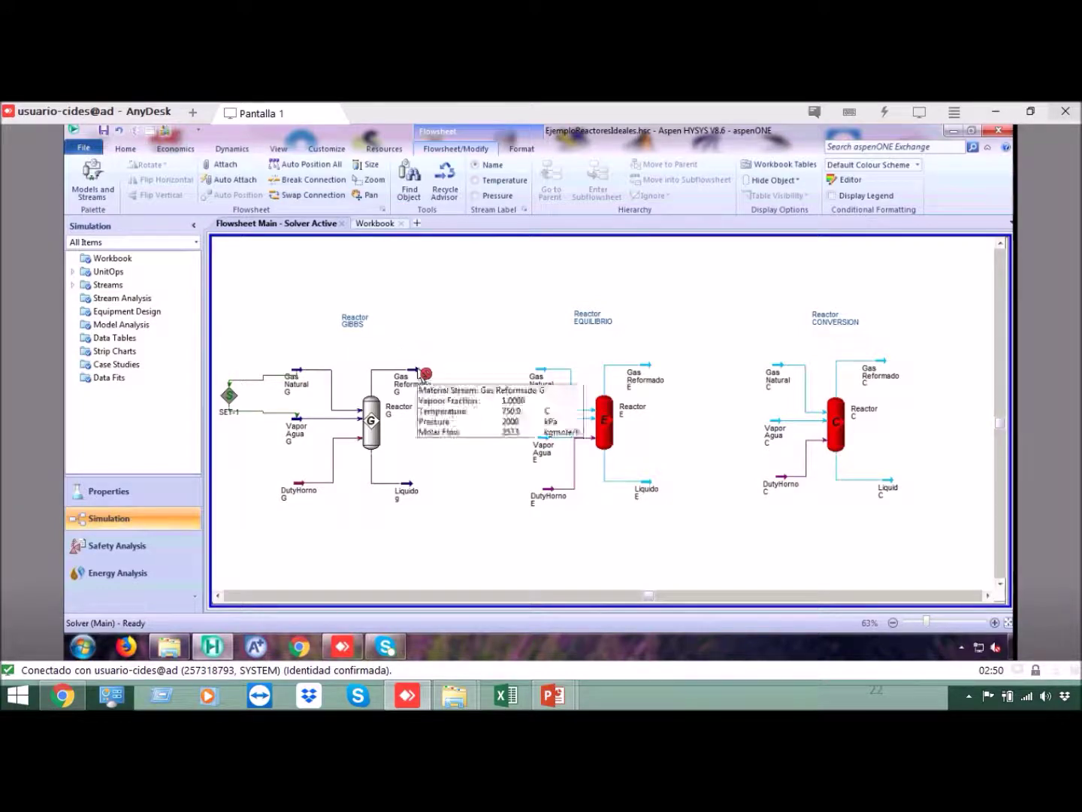
# Show the property table of the Gas Reformado G stream on the flowsheet and move it above the Gibbs reactor.
pyautogui.click(418, 375)
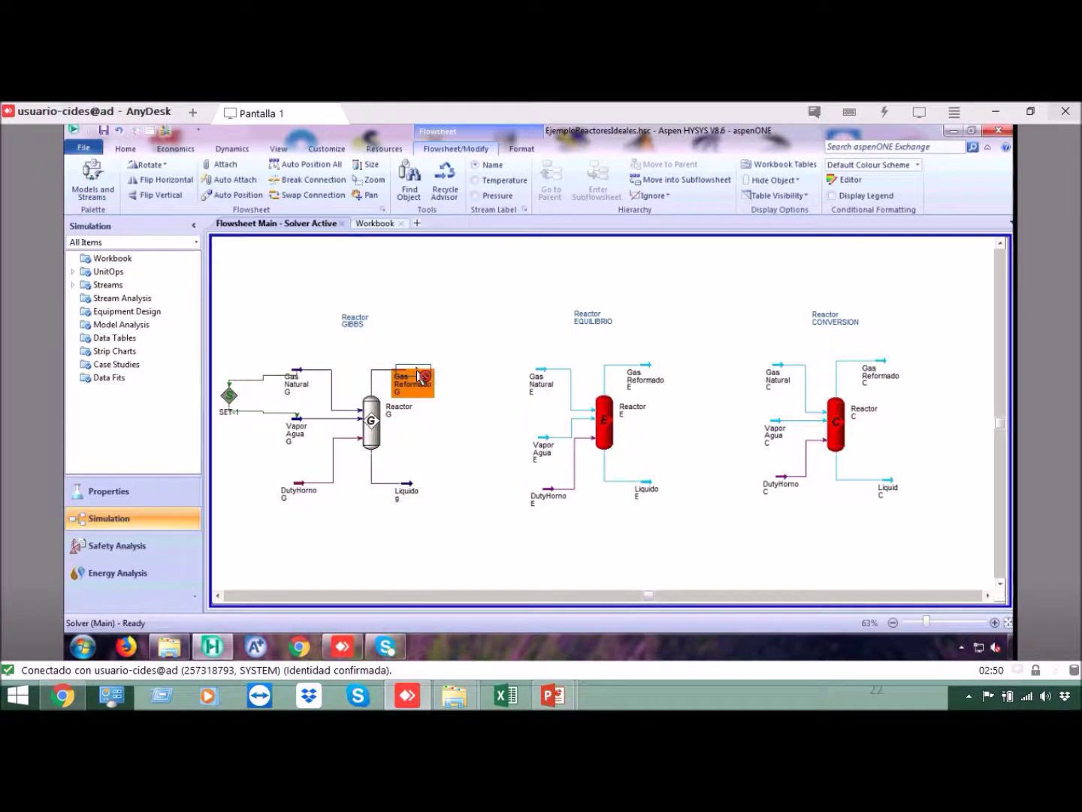
pyautogui.rightClick(418, 375)
pyautogui.click(400, 502)
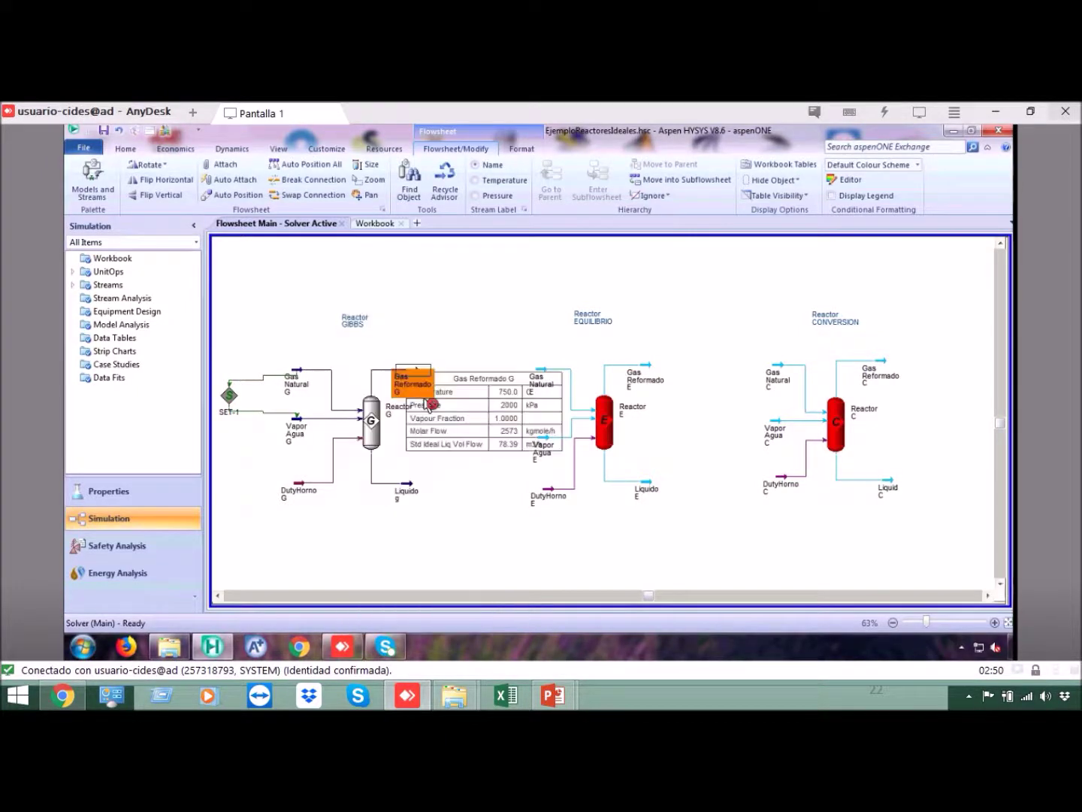
pyautogui.moveTo(463, 399); pyautogui.dragTo(449, 354)
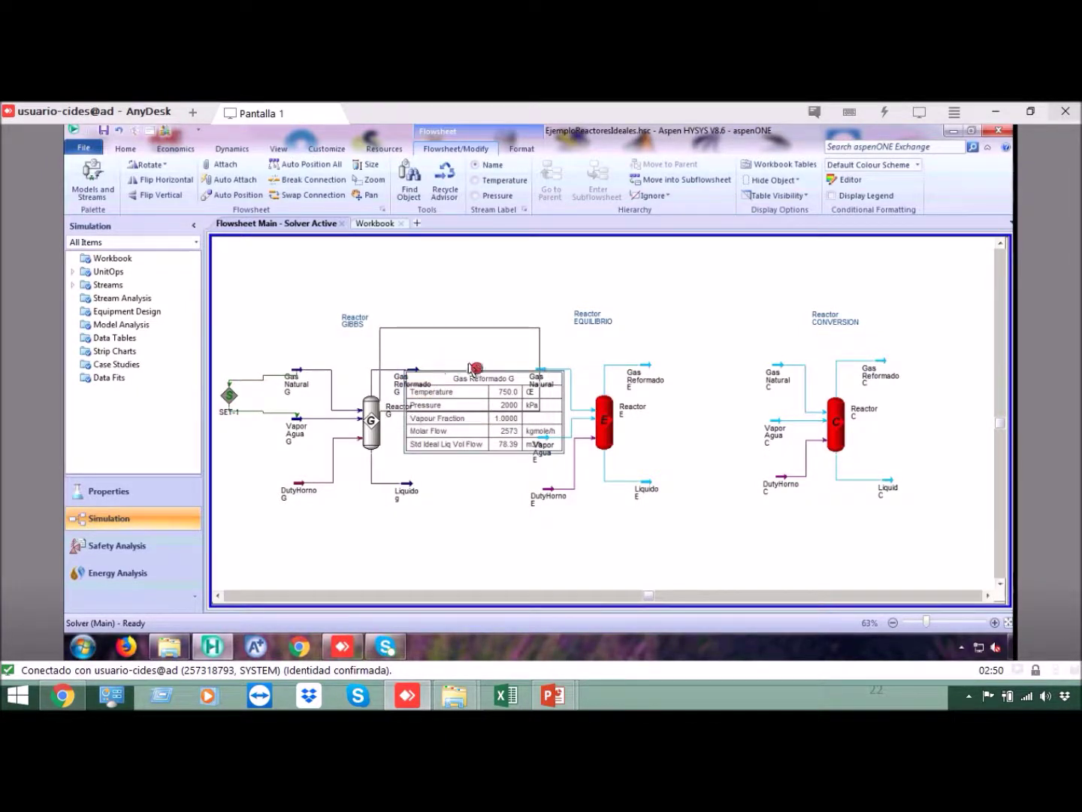
# Remove Temperature, Pressure, Vapour Fraction, Molar Flow and Std Ideal Liq Vol Flow from the Gas Reformado G table.
pyautogui.doubleClick(445, 358)
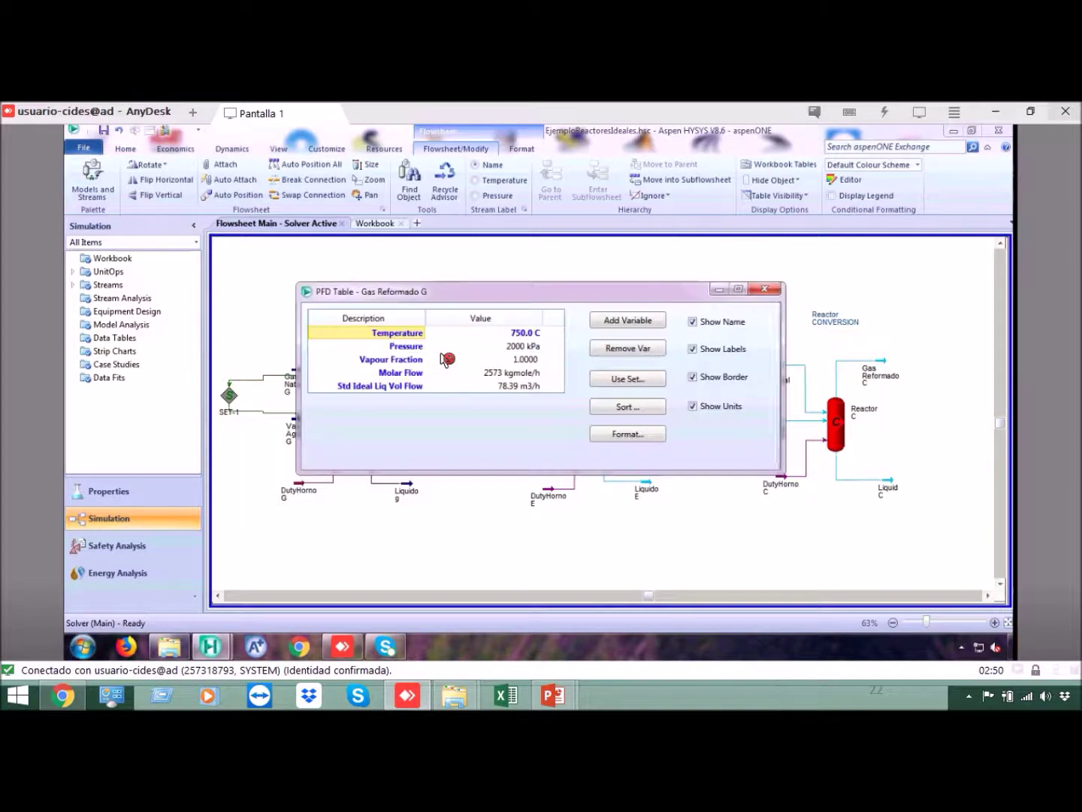
pyautogui.click(500, 336)
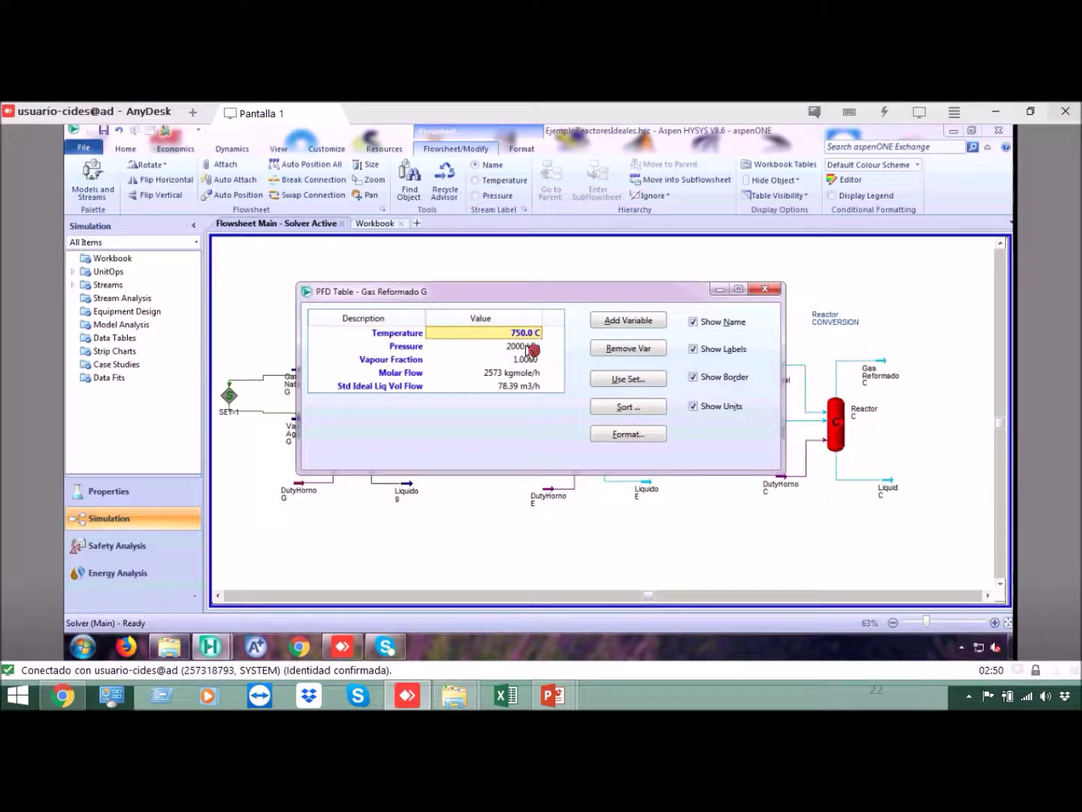
pyautogui.click(532, 348)
pyautogui.click(532, 333)
pyautogui.click(633, 350)
pyautogui.click(634, 351)
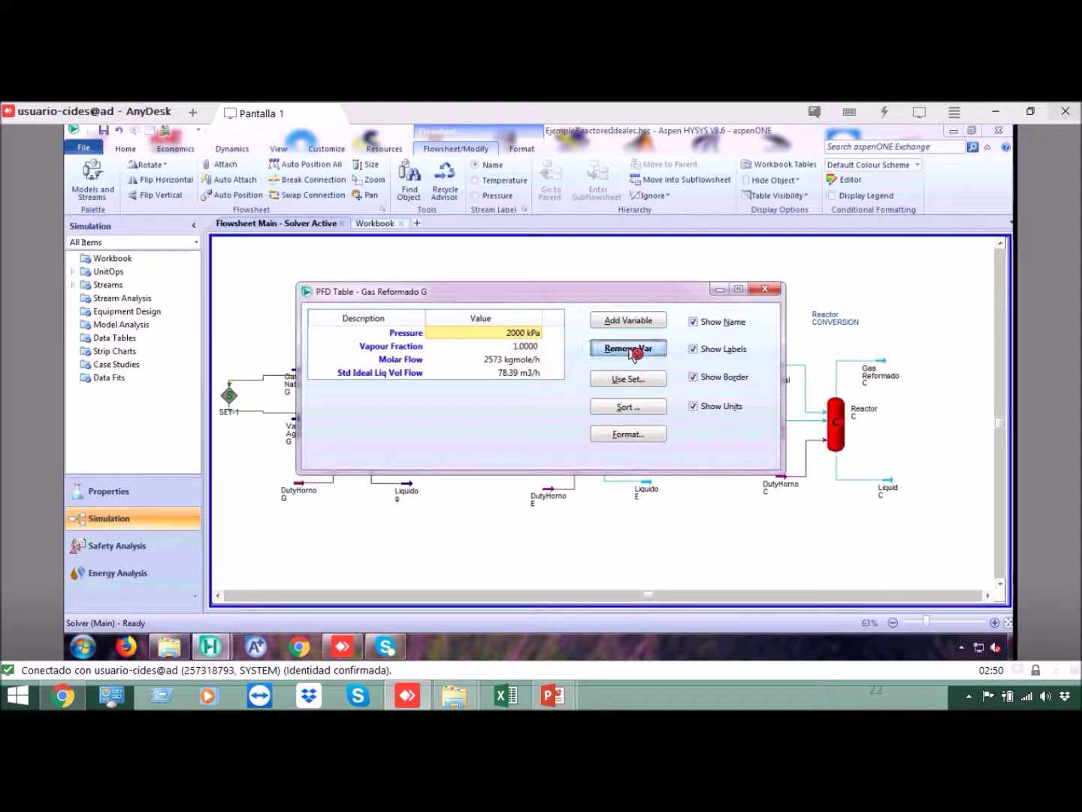
pyautogui.click(633, 351)
pyautogui.click(634, 351)
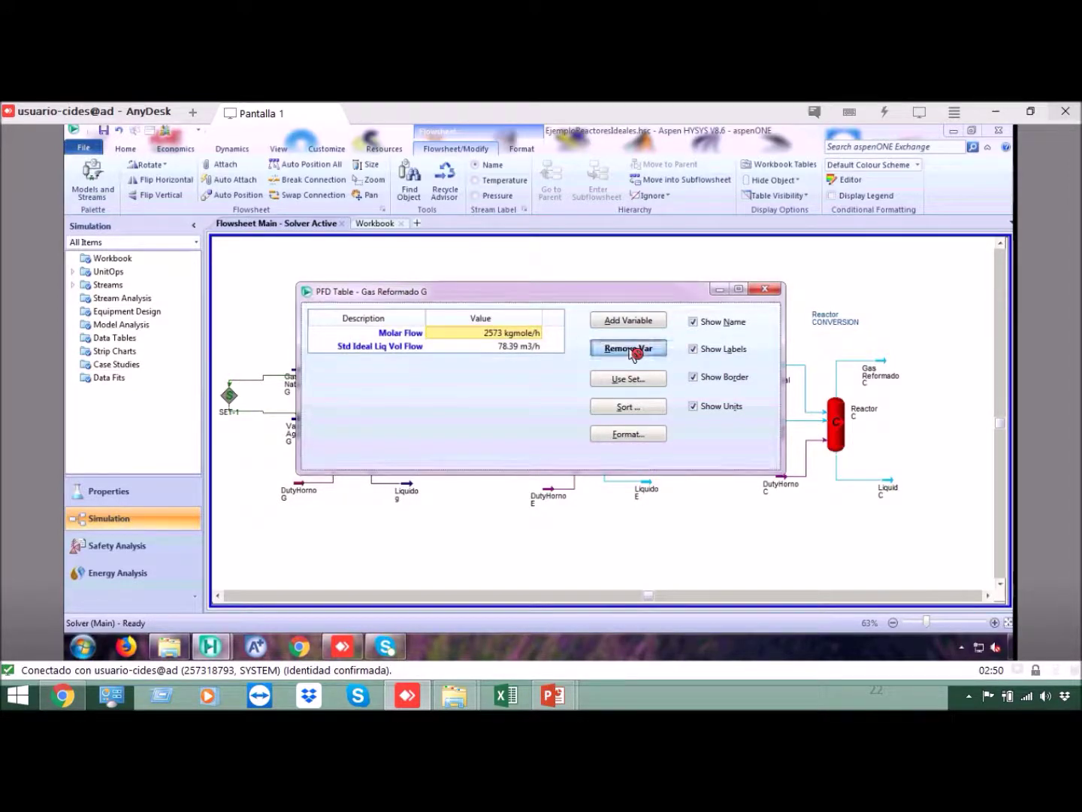
pyautogui.click(634, 352)
# Add the Master Comp Molar Flow of Hydrogen to the Gas Reformado G property table.
pyautogui.click(629, 320)
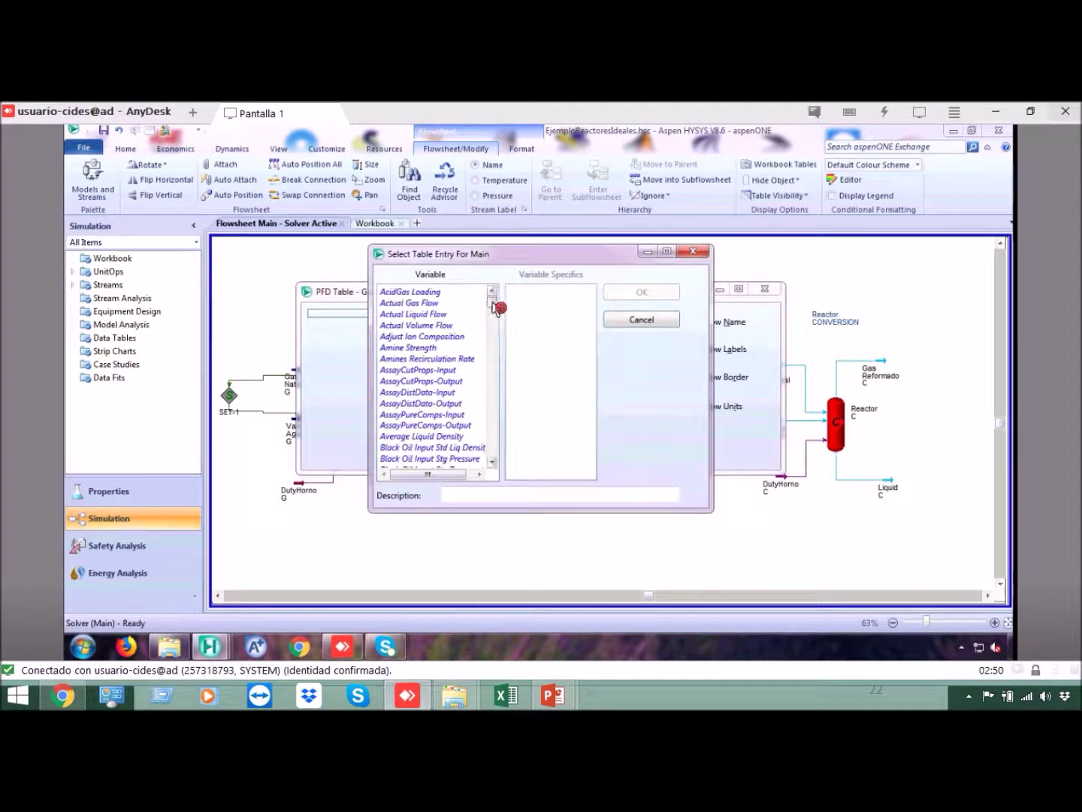
pyautogui.moveTo(496, 311); pyautogui.dragTo(495, 379)
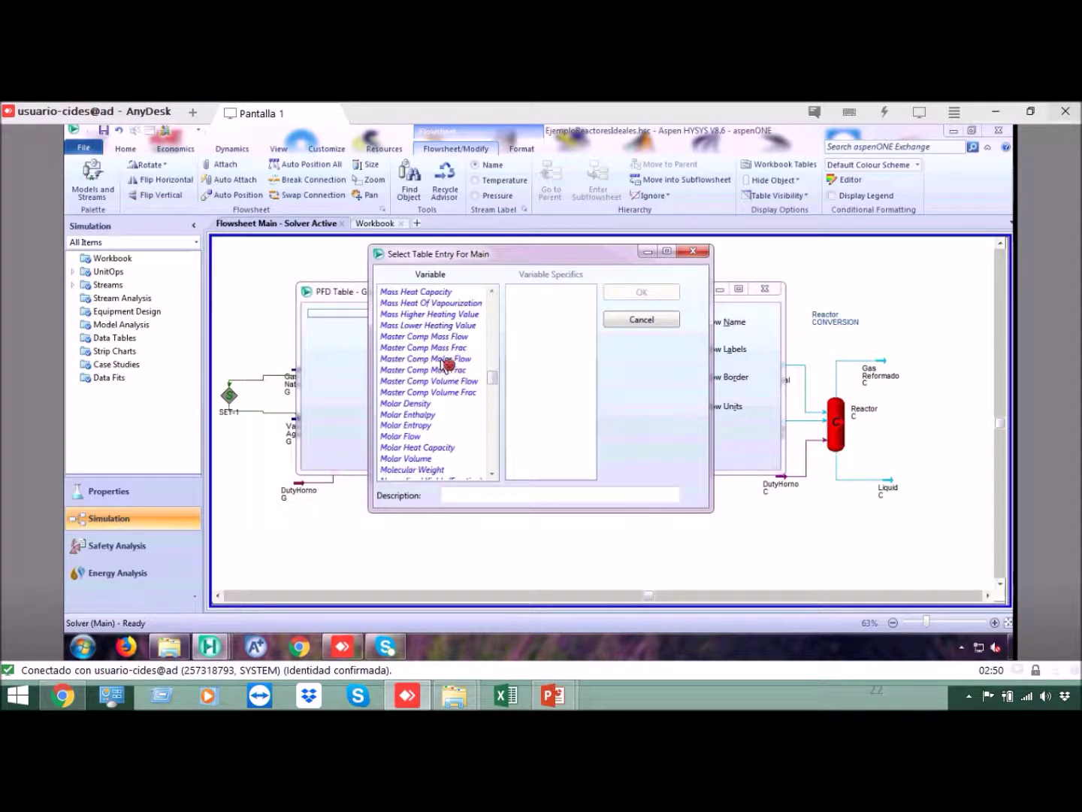
pyautogui.click(440, 359)
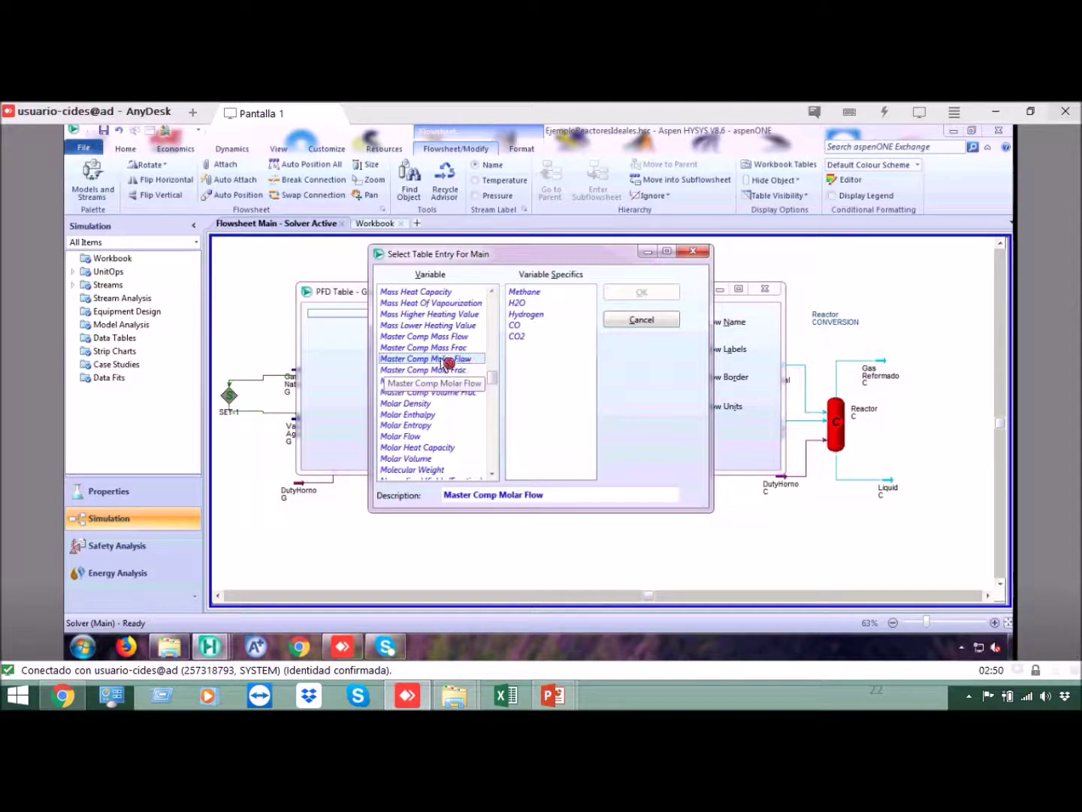
pyautogui.click(526, 315)
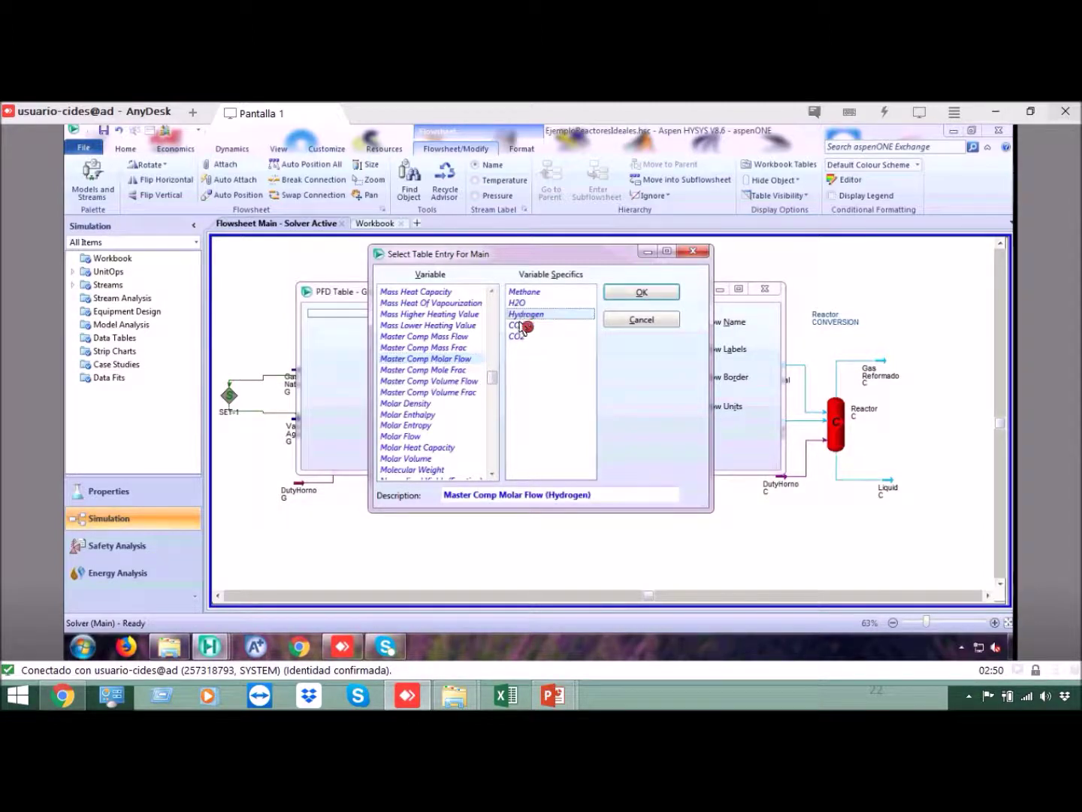
pyautogui.click(657, 294)
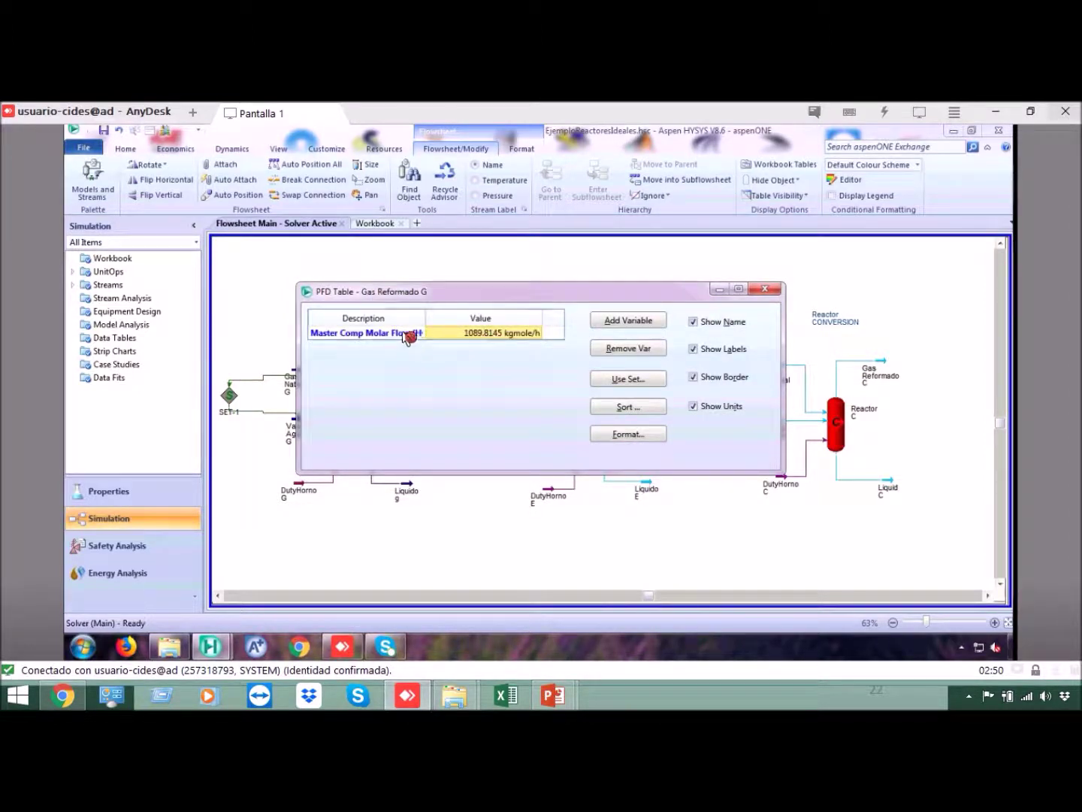
# Rename the hydrogen molar flow entry in the Gas Reformado G table as H2.
pyautogui.click(410, 335)
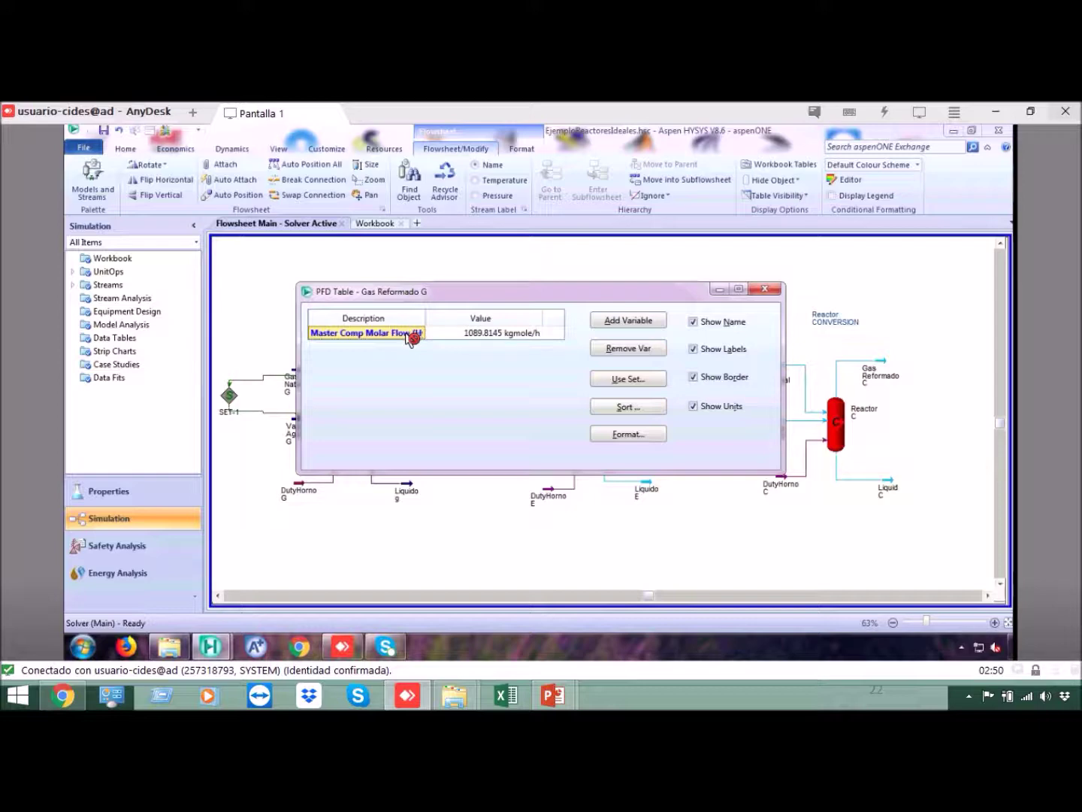
pyautogui.press('BackSpace')
pyautogui.press('Return')
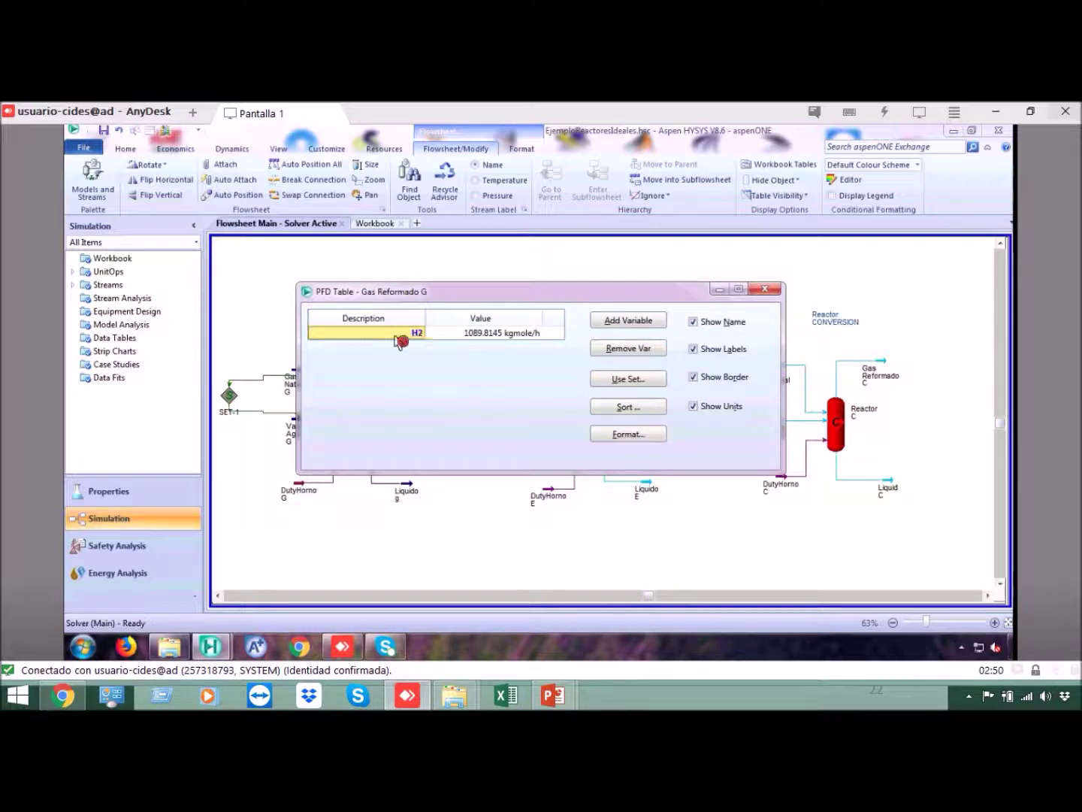
pyautogui.click(406, 338)
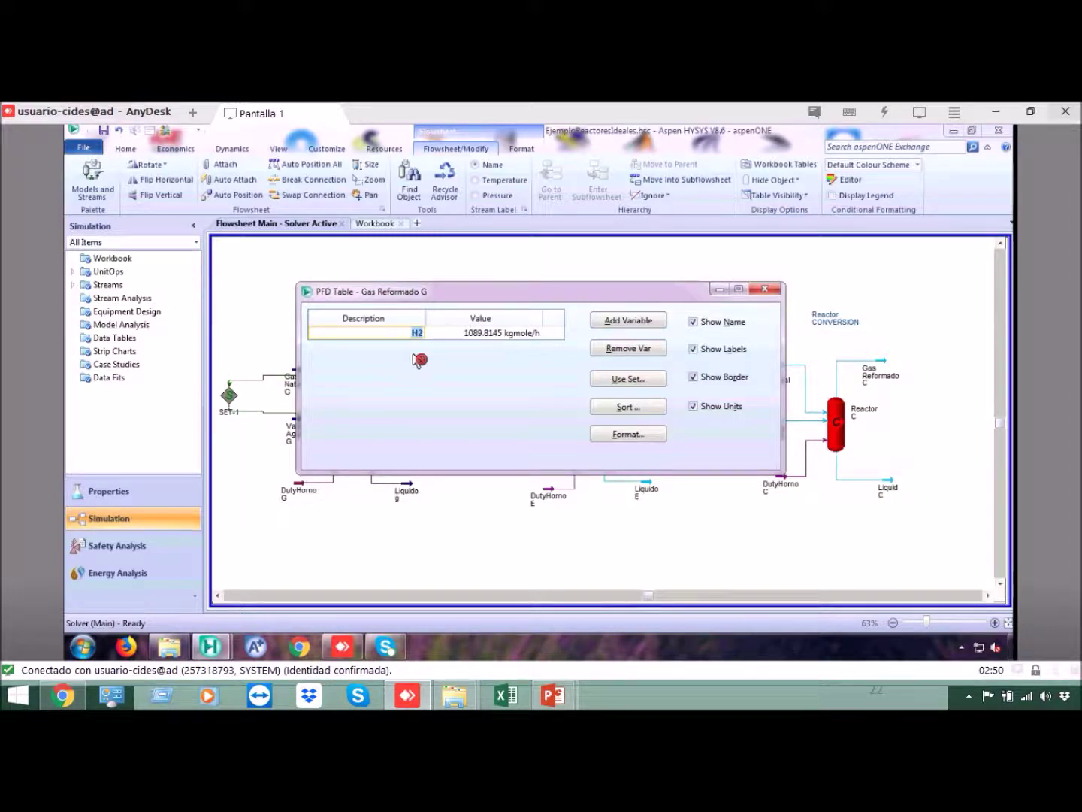
pyautogui.press('Tab')
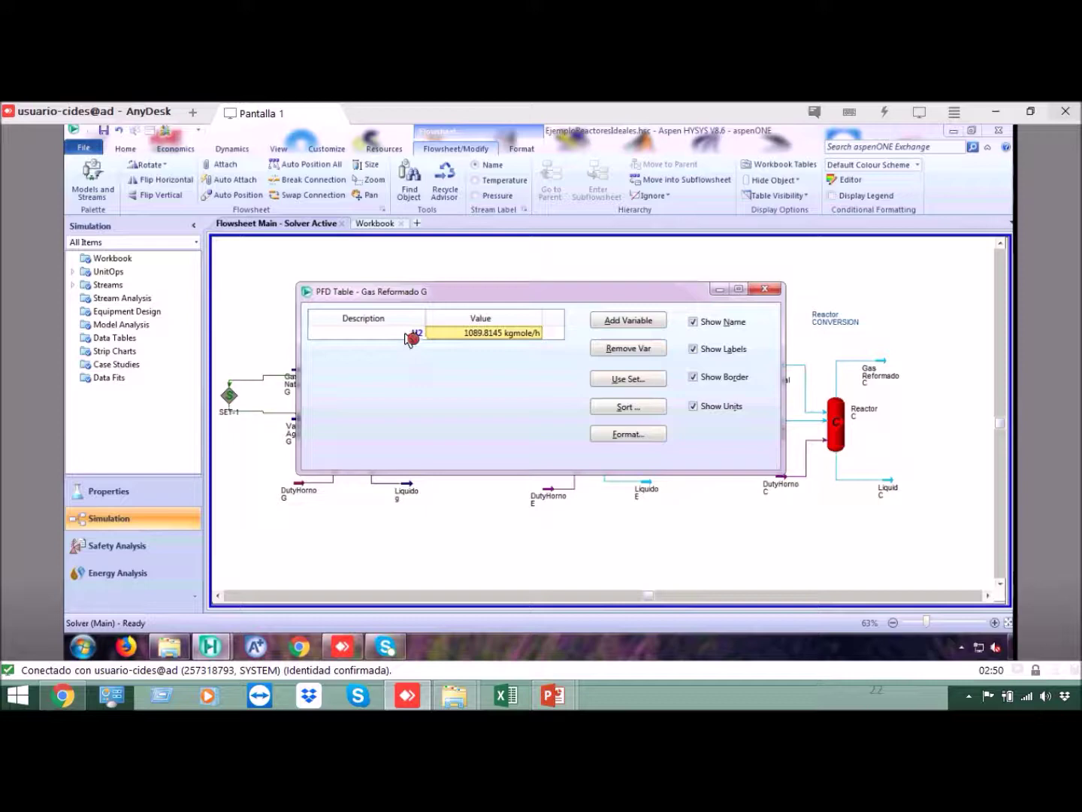
pyautogui.click(406, 339)
# Hide the name and border of the Gas Reformado G table and place it just above the Gas Reformado G stream.
pyautogui.click(698, 326)
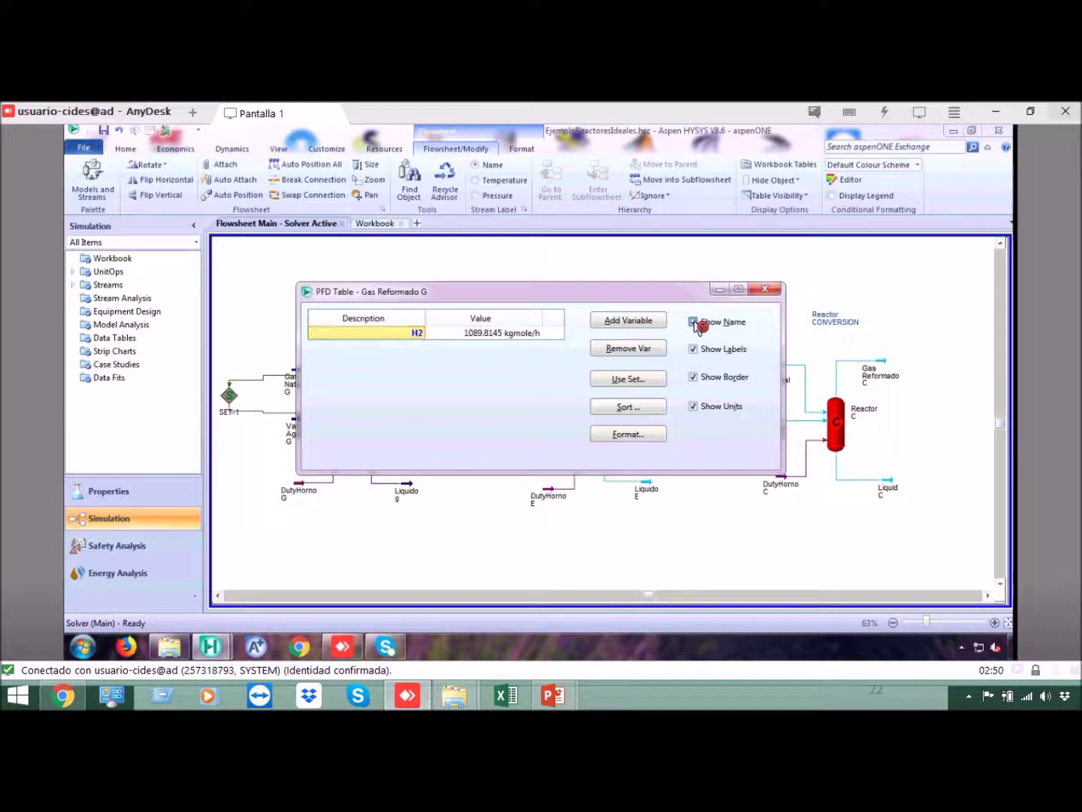
pyautogui.click(695, 322)
pyautogui.click(695, 378)
pyautogui.click(768, 292)
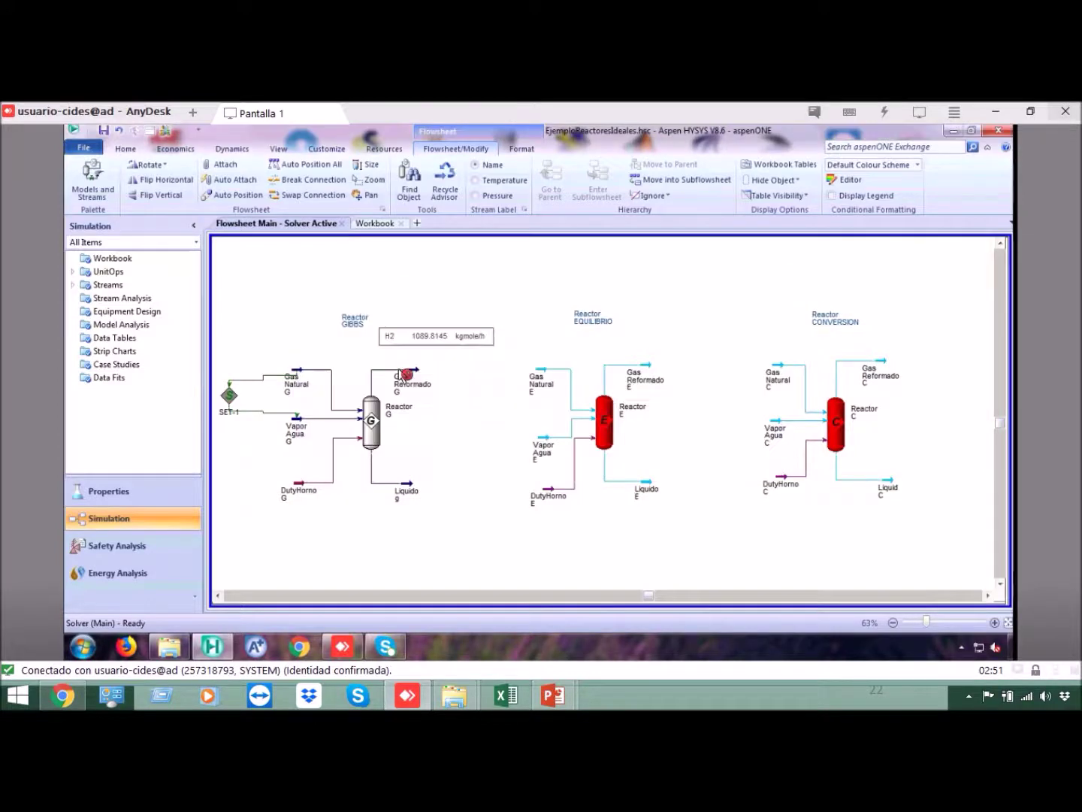
pyautogui.moveTo(437, 352); pyautogui.dragTo(422, 372)
pyautogui.click(410, 380)
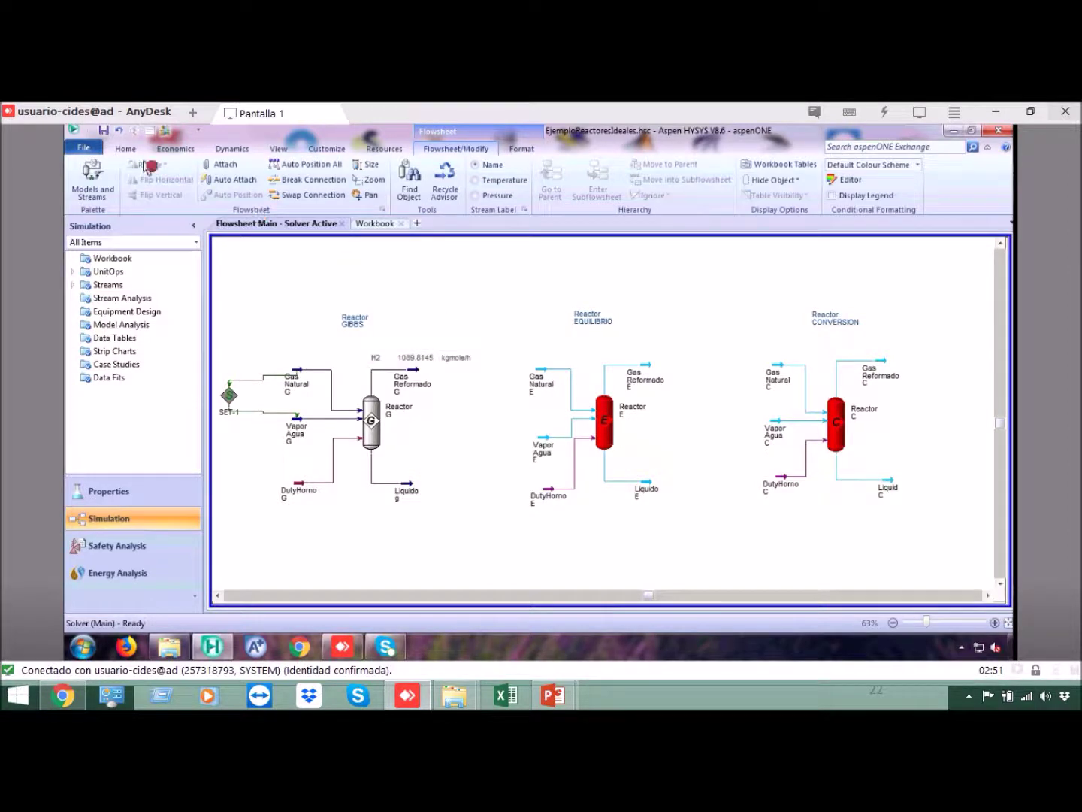
pyautogui.click(616, 423)
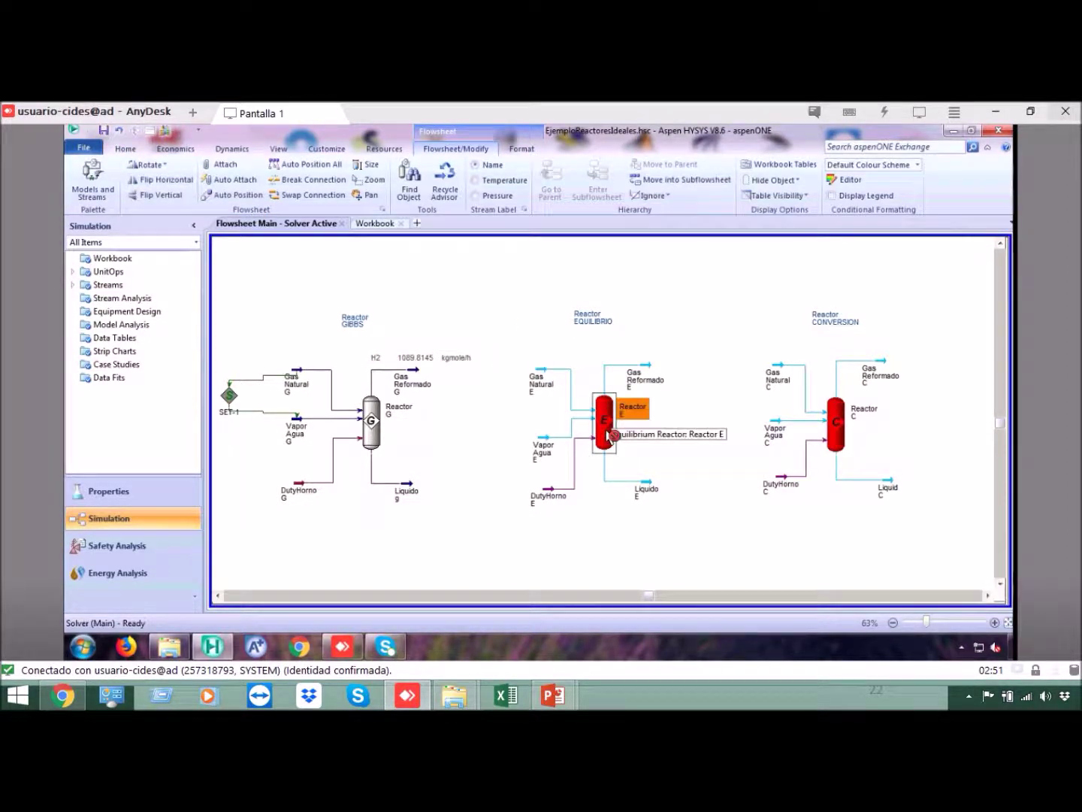
pyautogui.click(837, 424)
pyautogui.click(712, 330)
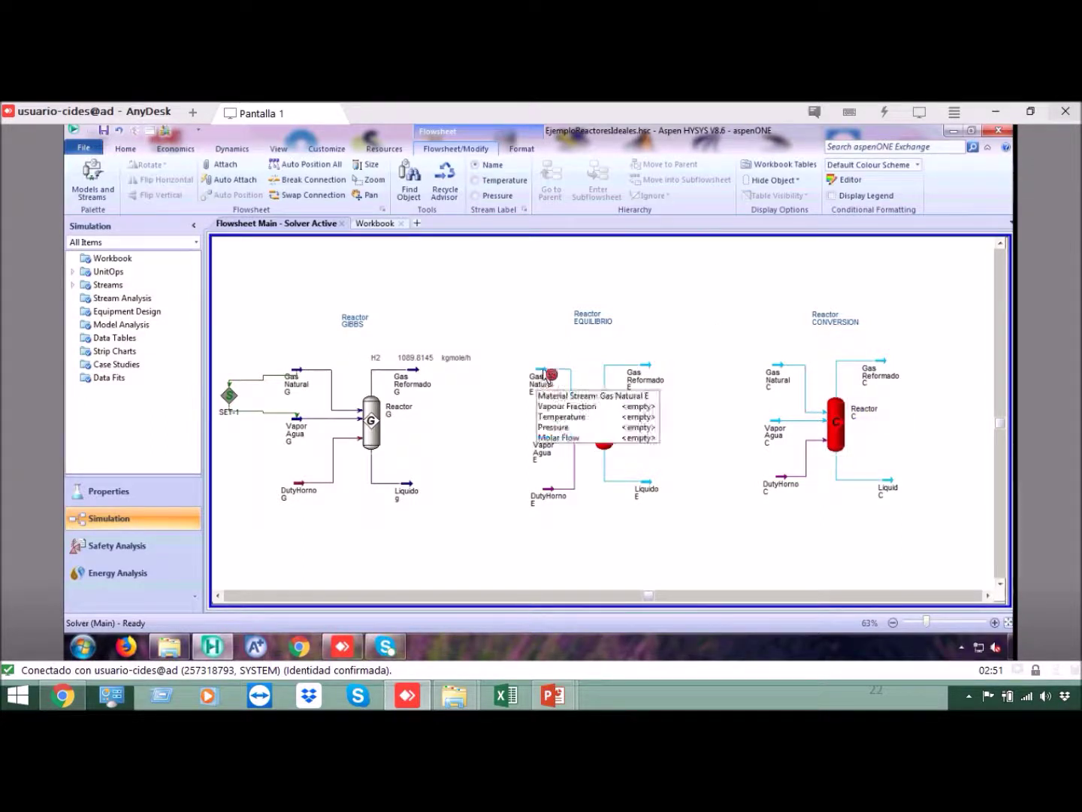
pyautogui.click(546, 375)
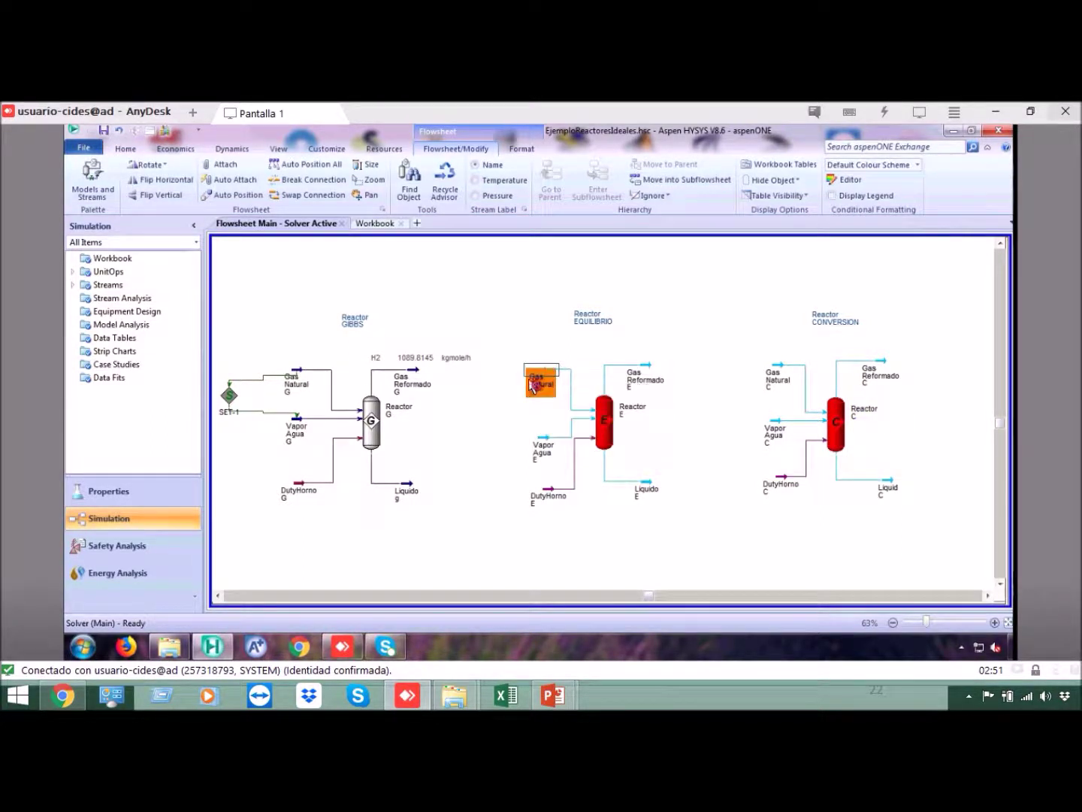
pyautogui.click(296, 382)
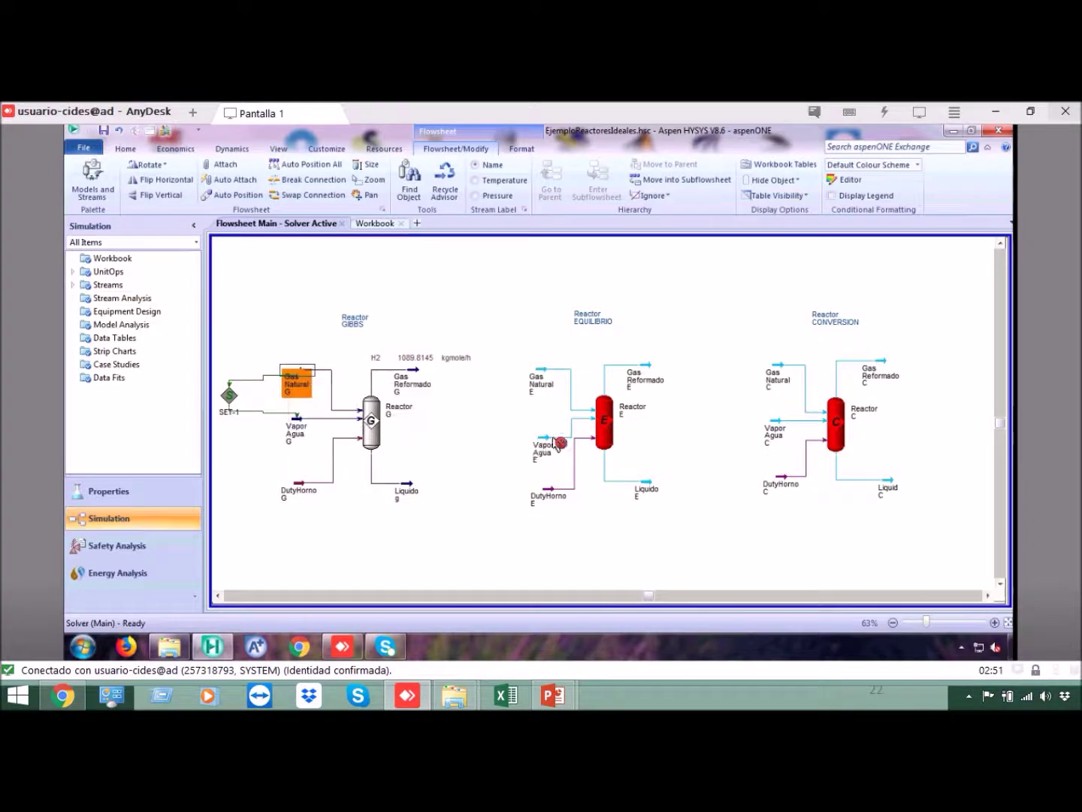
pyautogui.doubleClick(549, 450)
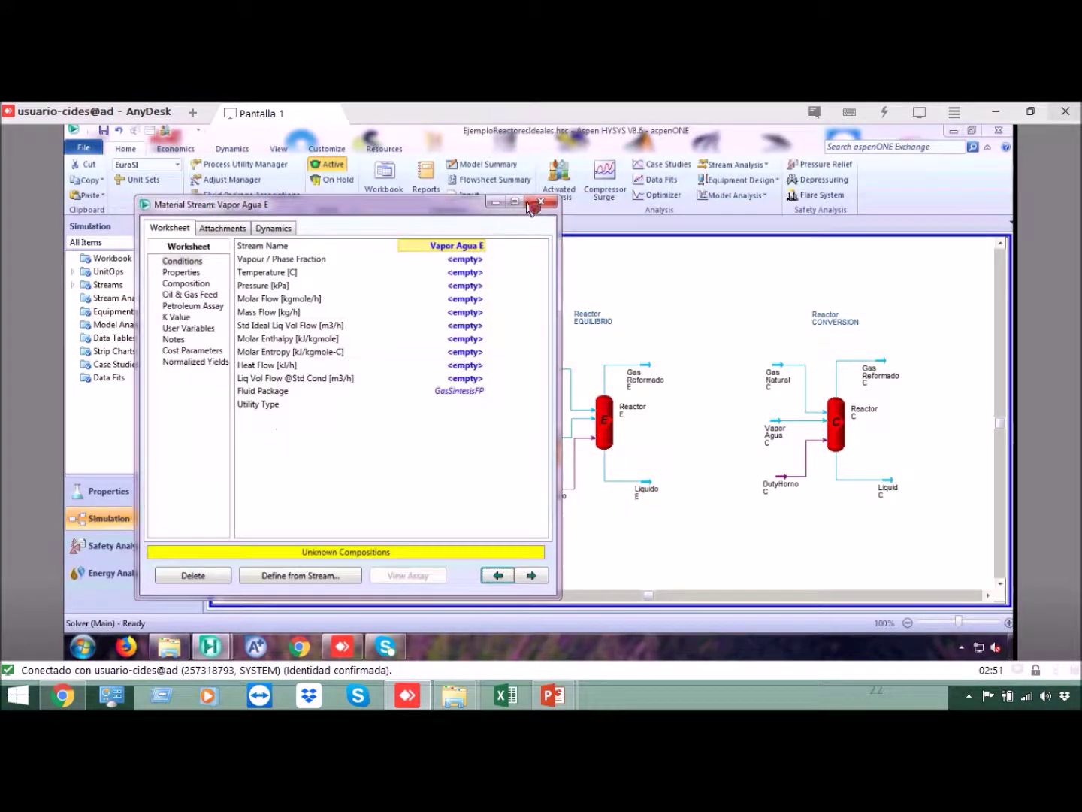
pyautogui.click(547, 223)
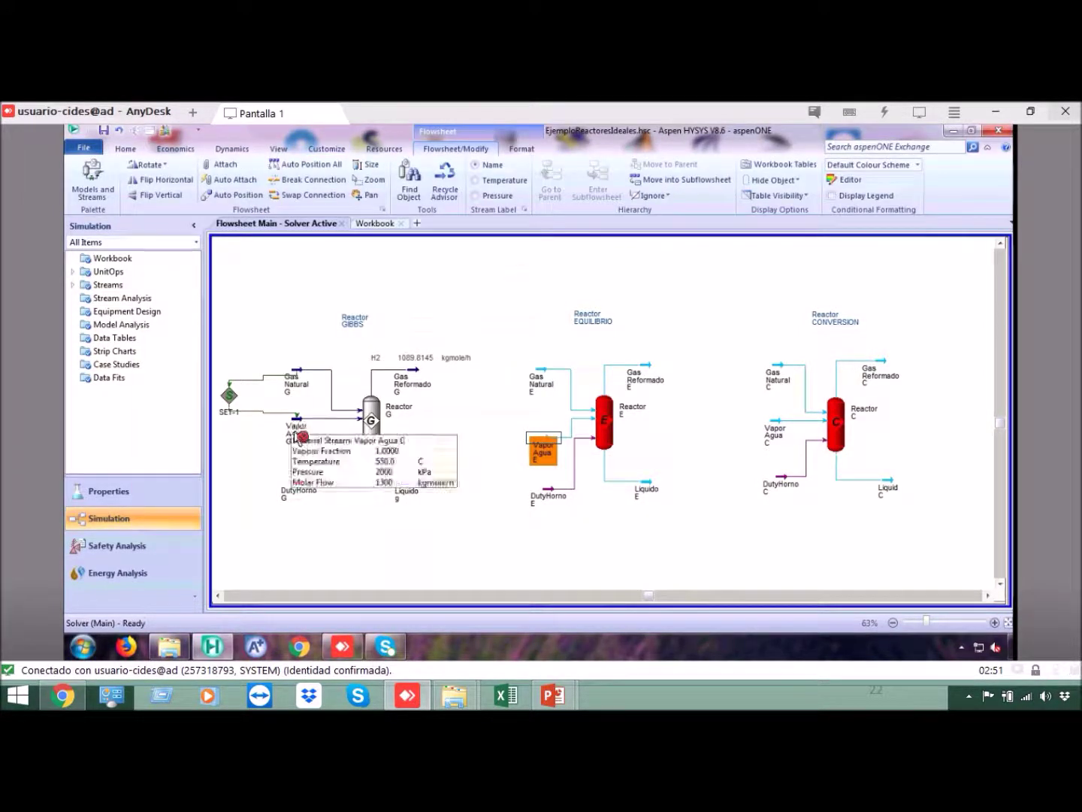
# Define the Gas Natural E stream from Gas Natural G, copying temperature, pressure, composition and molar flow, and close it.
pyautogui.click(560, 375)
pyautogui.click(547, 376)
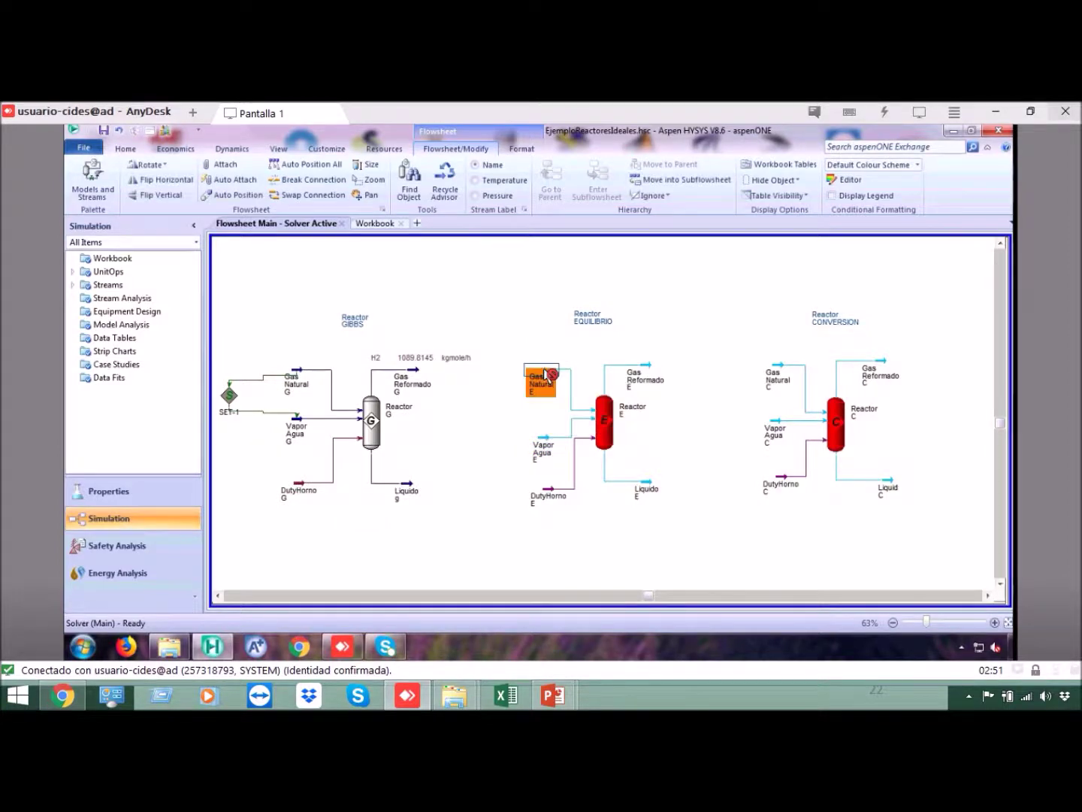
pyautogui.doubleClick(548, 376)
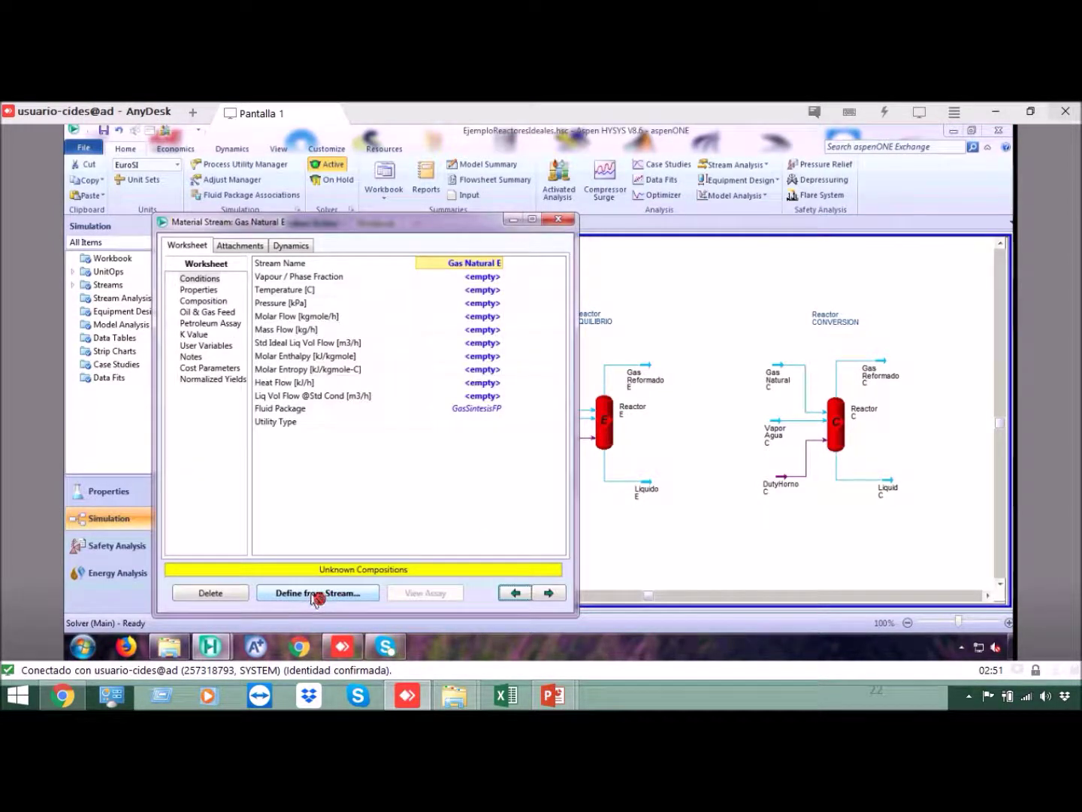
pyautogui.click(322, 593)
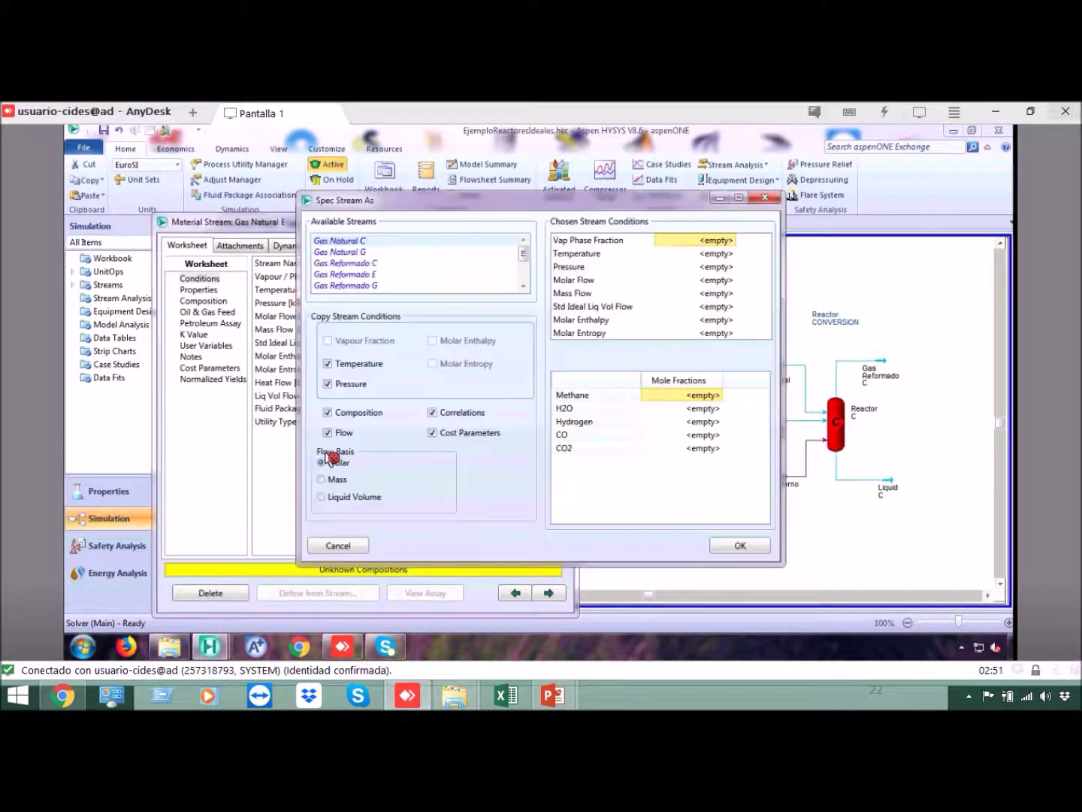
pyautogui.click(362, 254)
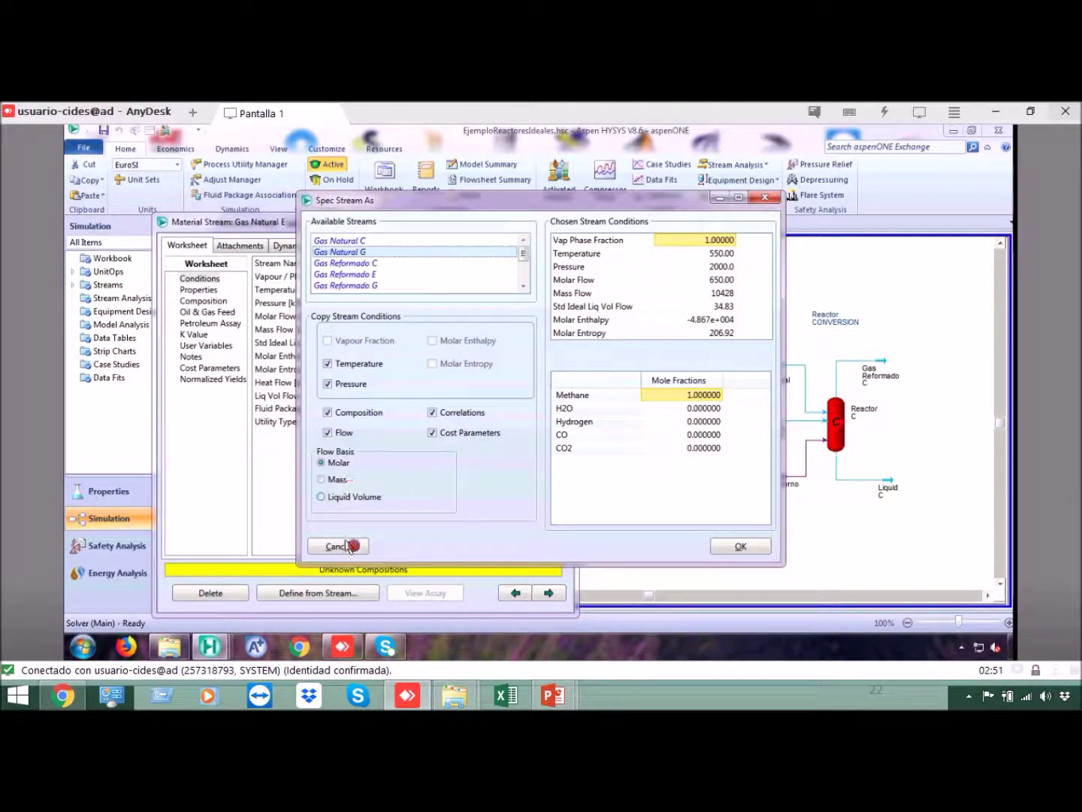
pyautogui.click(741, 548)
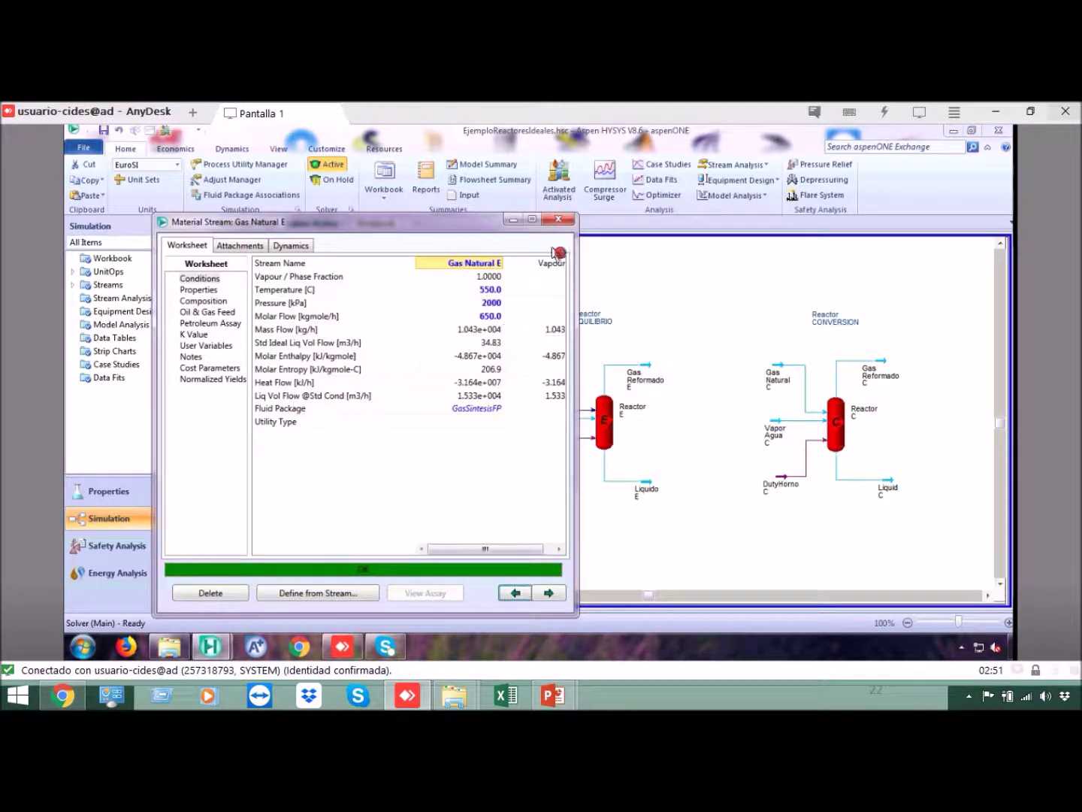
pyautogui.click(565, 223)
# Define the Vapor Agua E stream from Vapor Agua G, copying temperature, pressure, composition and molar flow, and close it.
pyautogui.doubleClick(549, 439)
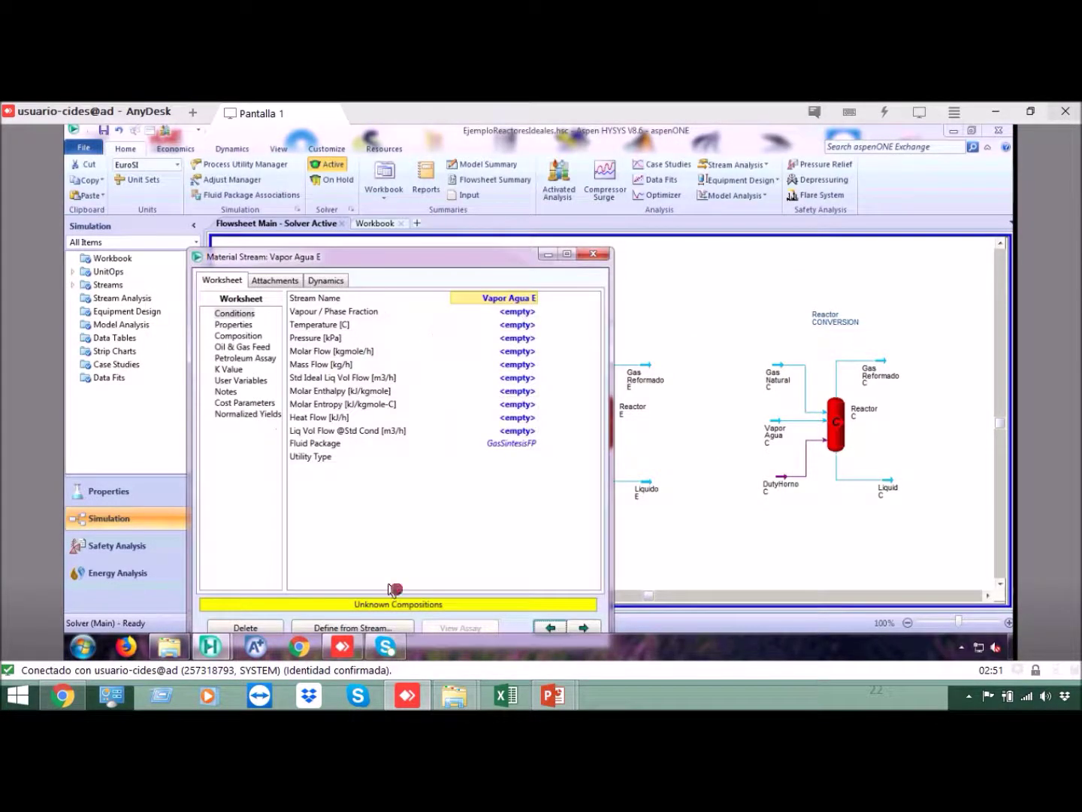
pyautogui.click(352, 628)
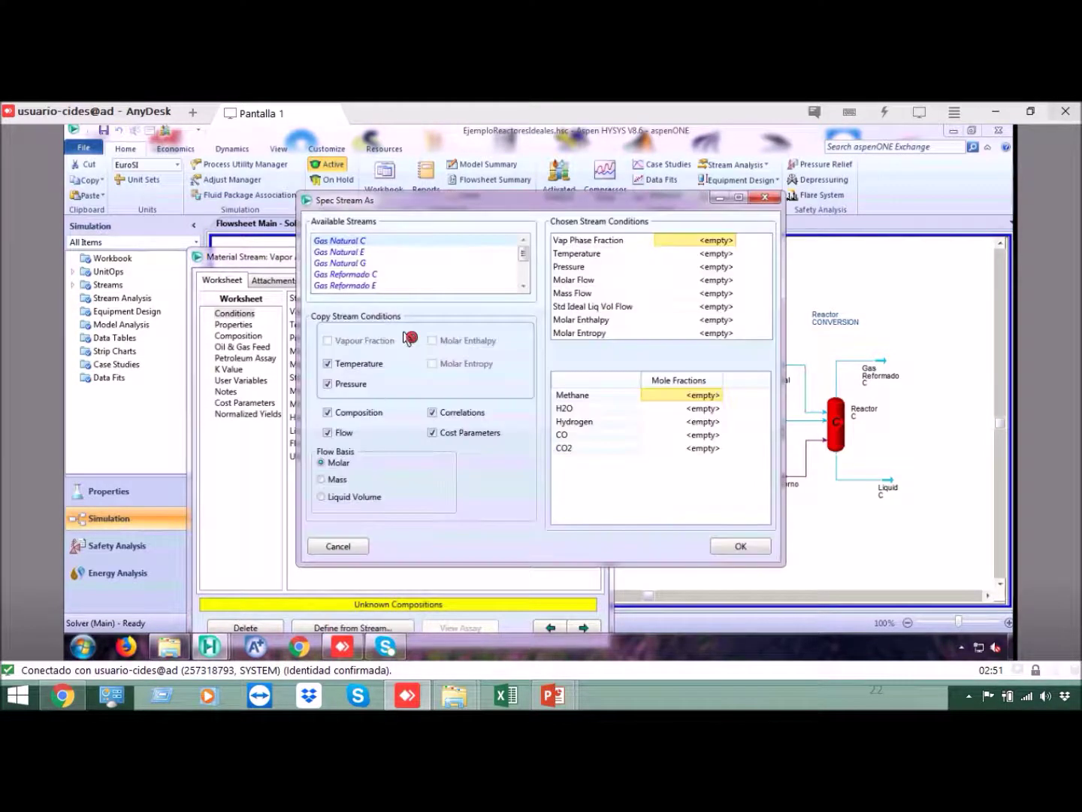
pyautogui.click(525, 287)
pyautogui.click(524, 286)
pyautogui.click(524, 287)
pyautogui.click(524, 286)
pyautogui.click(524, 287)
pyautogui.click(524, 287)
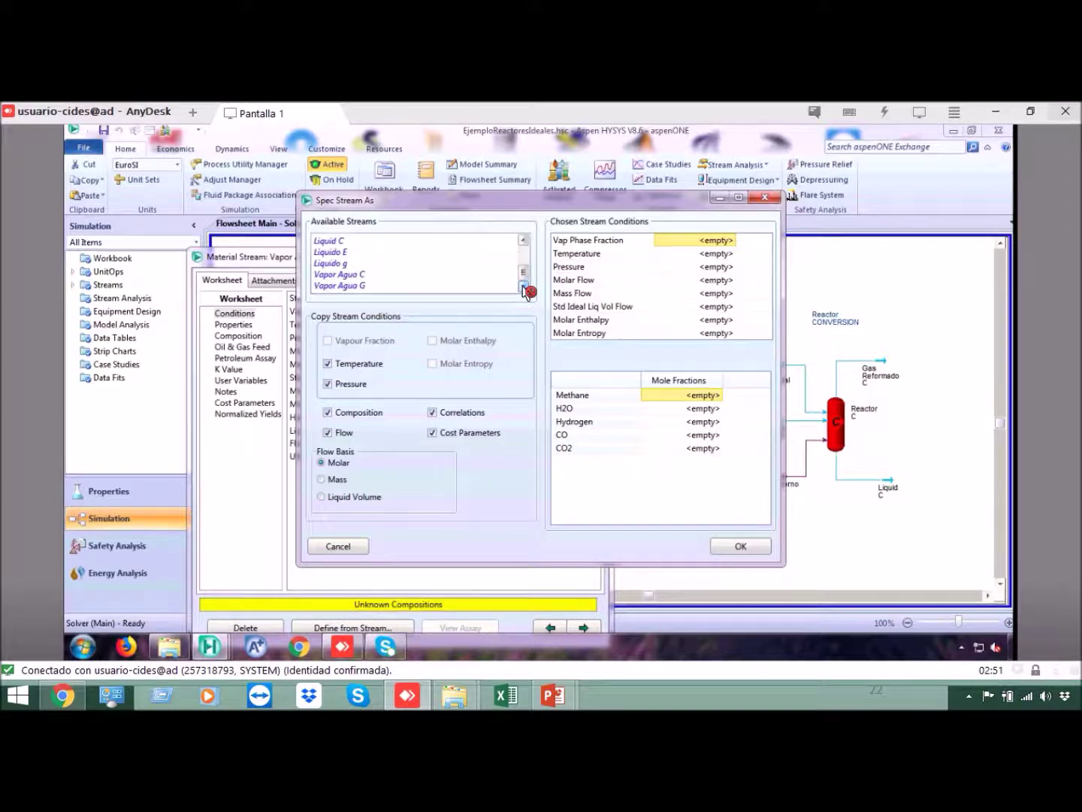
pyautogui.click(352, 287)
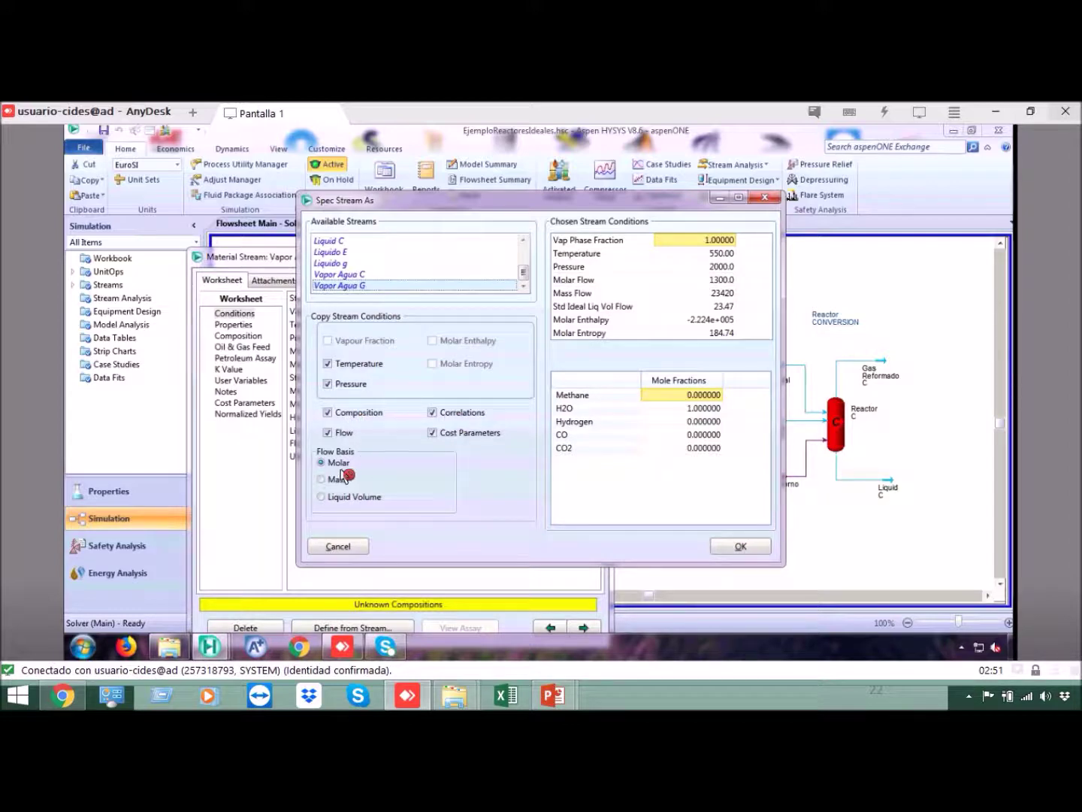
pyautogui.click(726, 546)
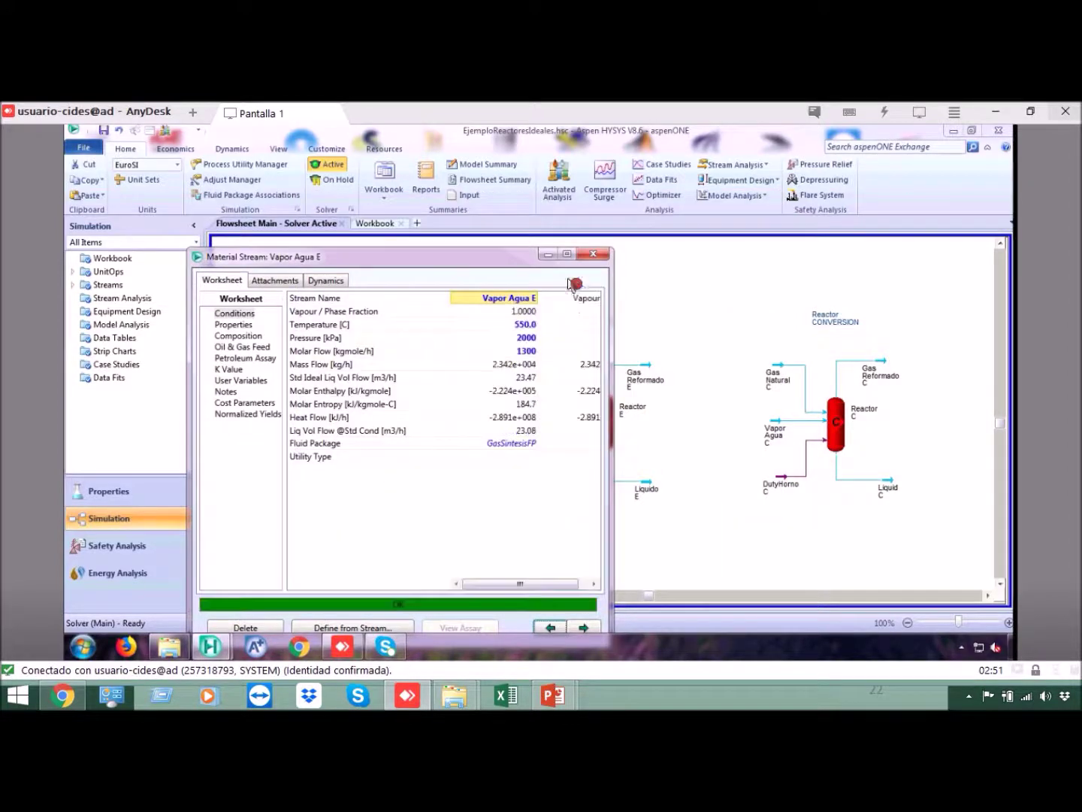
pyautogui.click(584, 255)
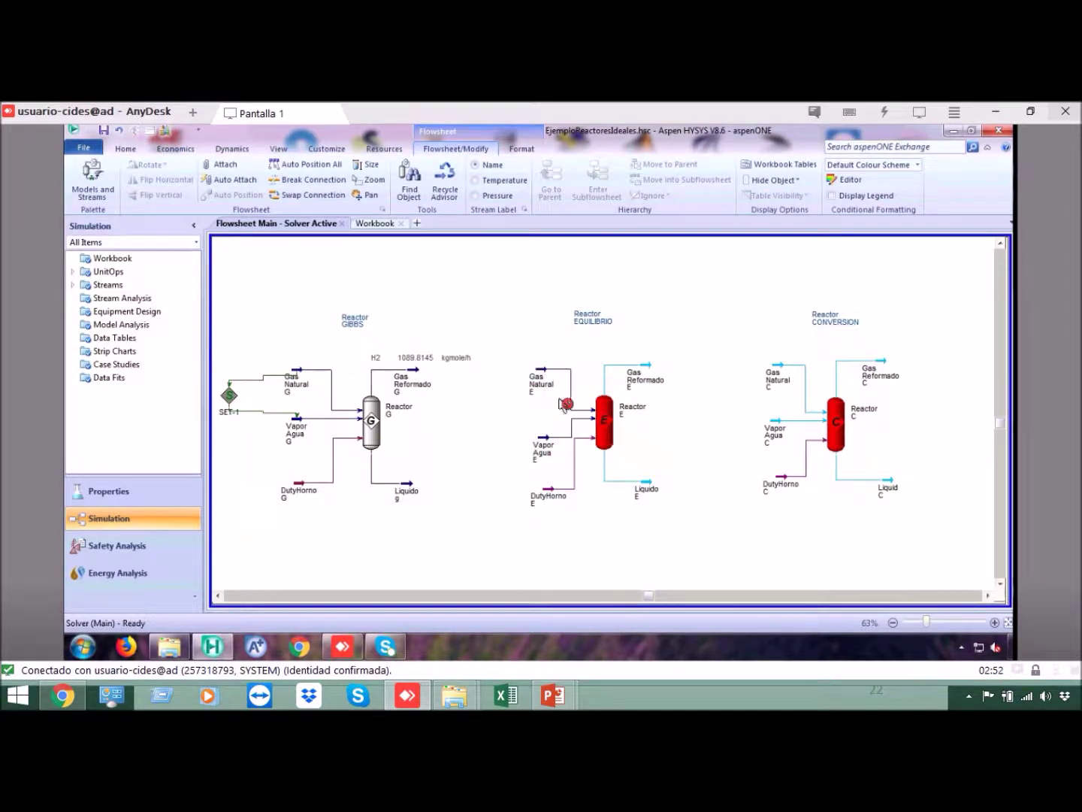
# Open the equilibrium reactor Reactor E and review its pressure drop and volume parameters.
pyautogui.click(605, 412)
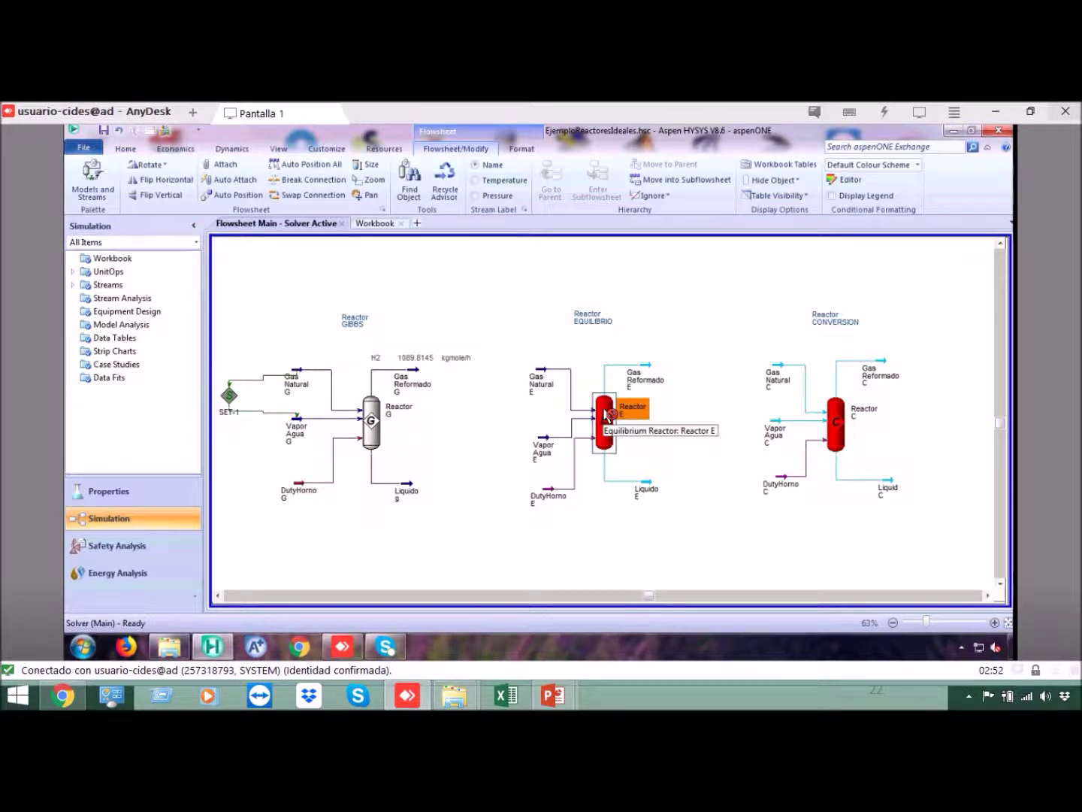
pyautogui.doubleClick(606, 412)
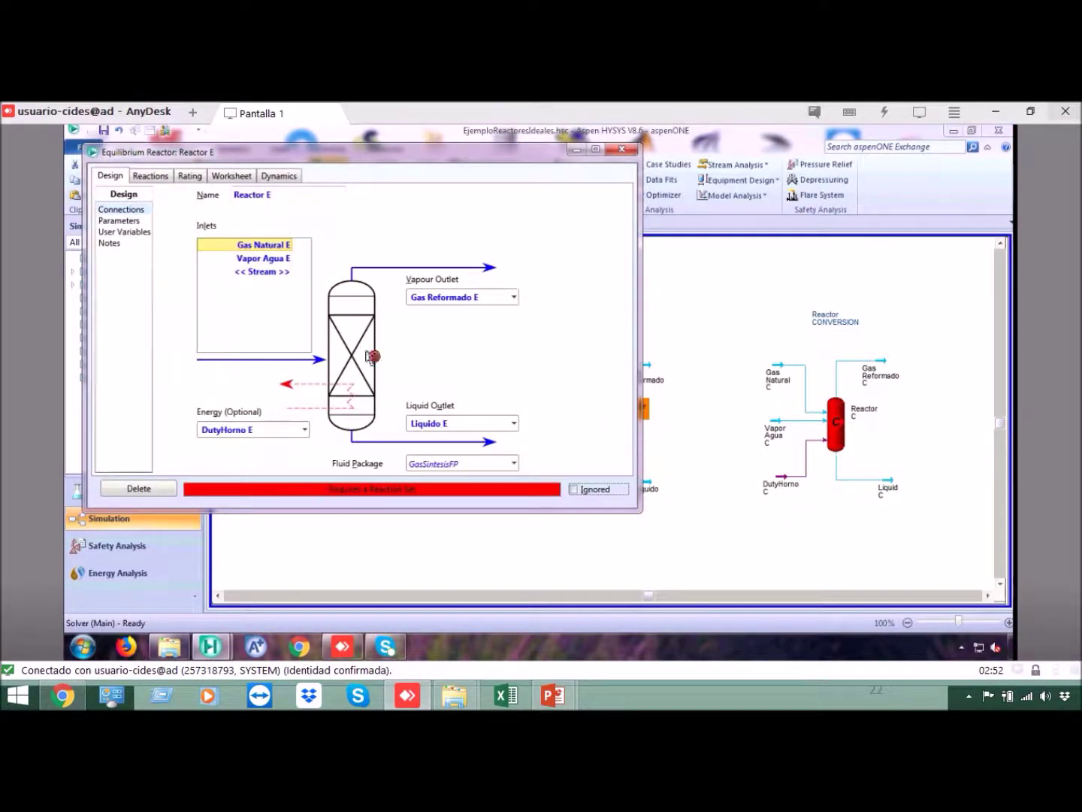
pyautogui.click(119, 221)
pyautogui.click(268, 354)
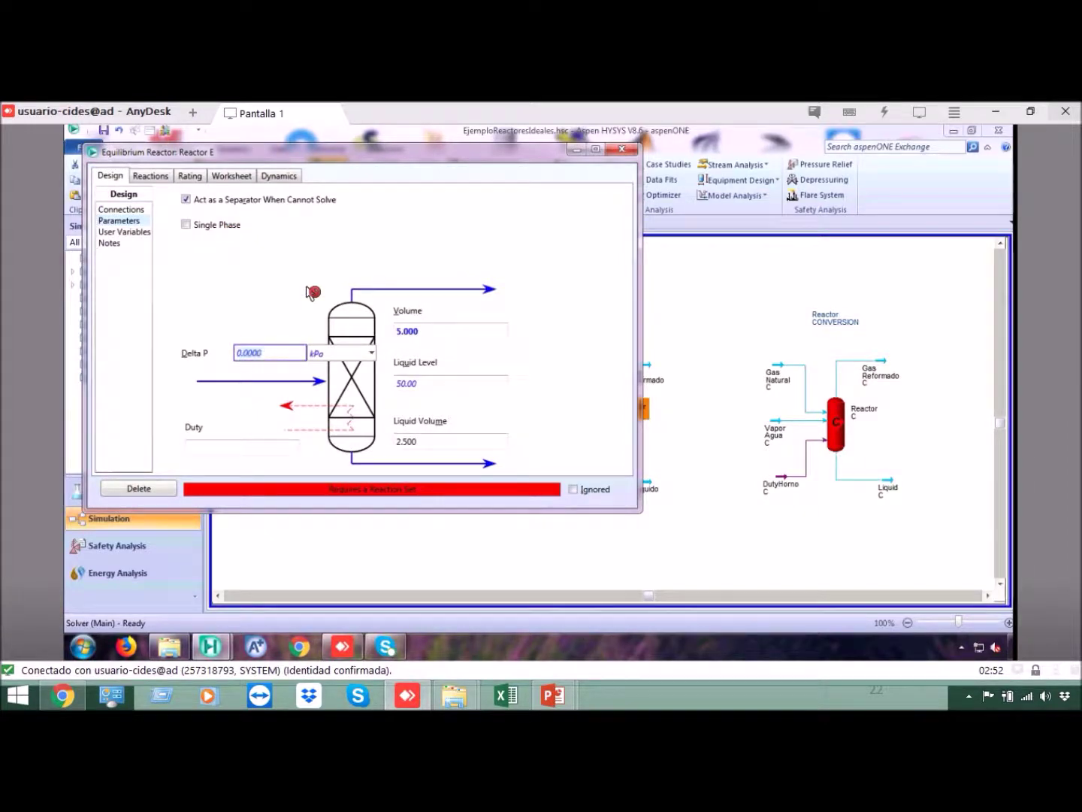
pyautogui.click(345, 356)
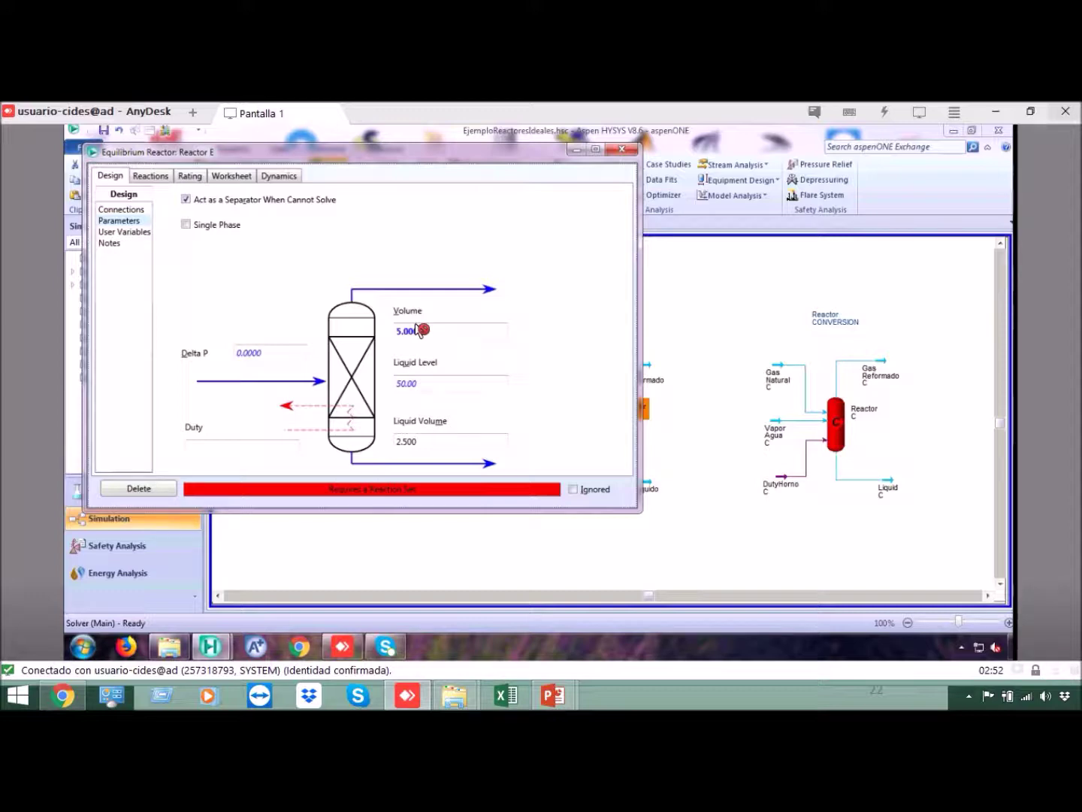
# Assign the Set-Equilibrio reaction set to the equilibrium reactor Reactor E.
pyautogui.click(150, 176)
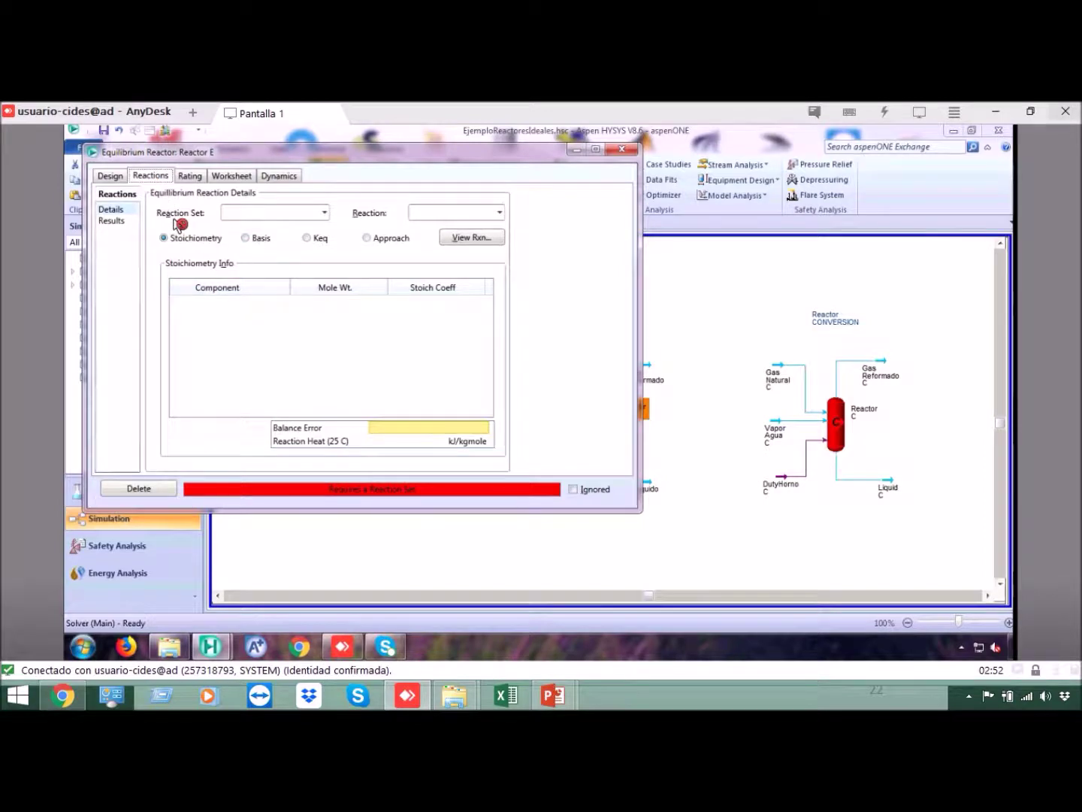
pyautogui.click(324, 212)
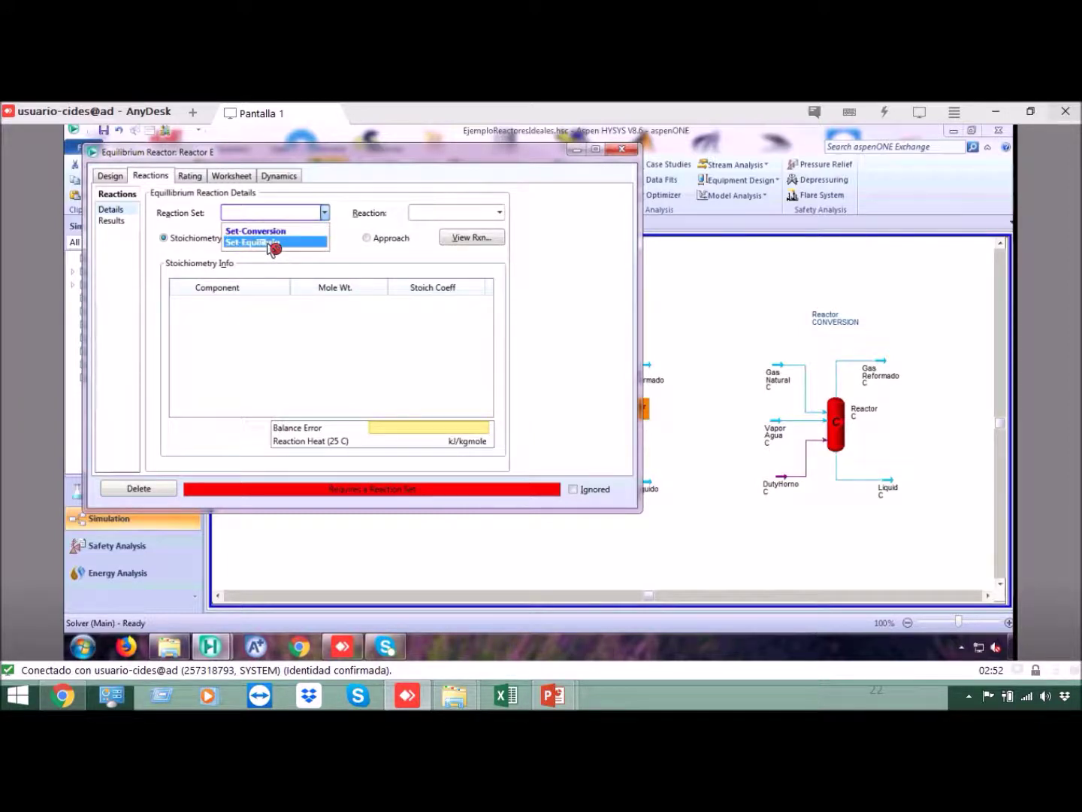
pyautogui.click(272, 242)
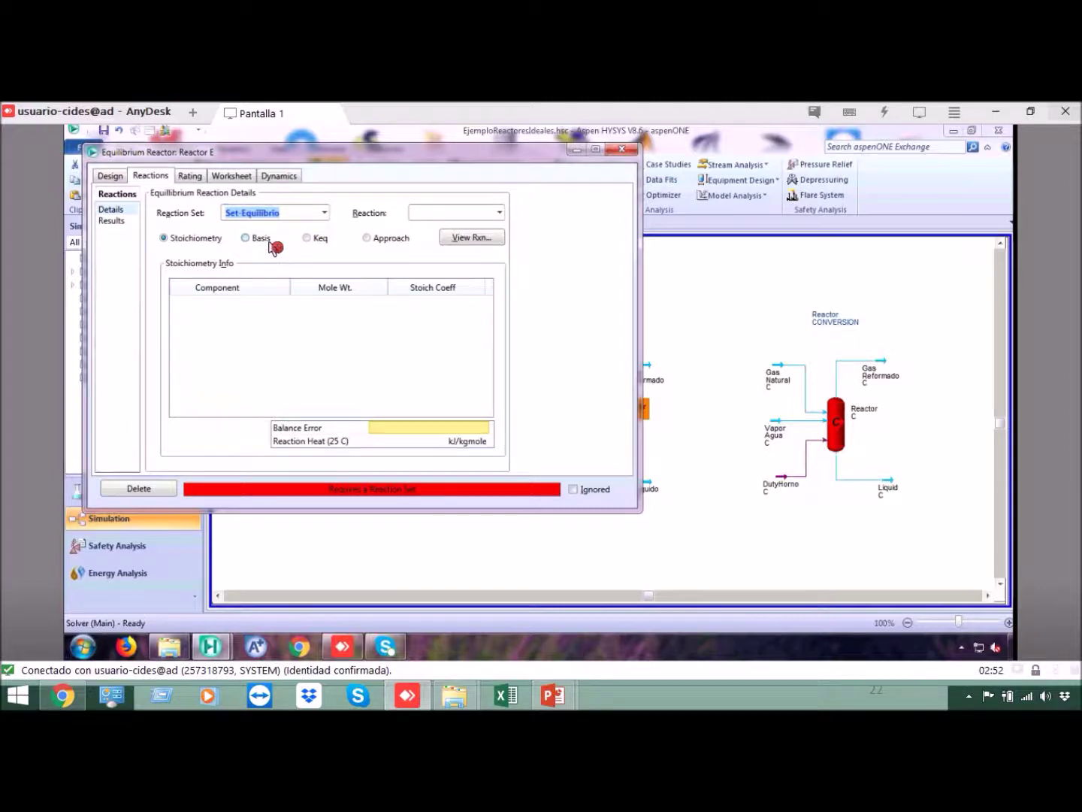
# Review the stoichiometry of the Equilibrio-WGS and Equilibrio-SMR reactions in Reactor E and close the reactor.
pyautogui.click(499, 213)
pyautogui.click(475, 243)
pyautogui.click(500, 214)
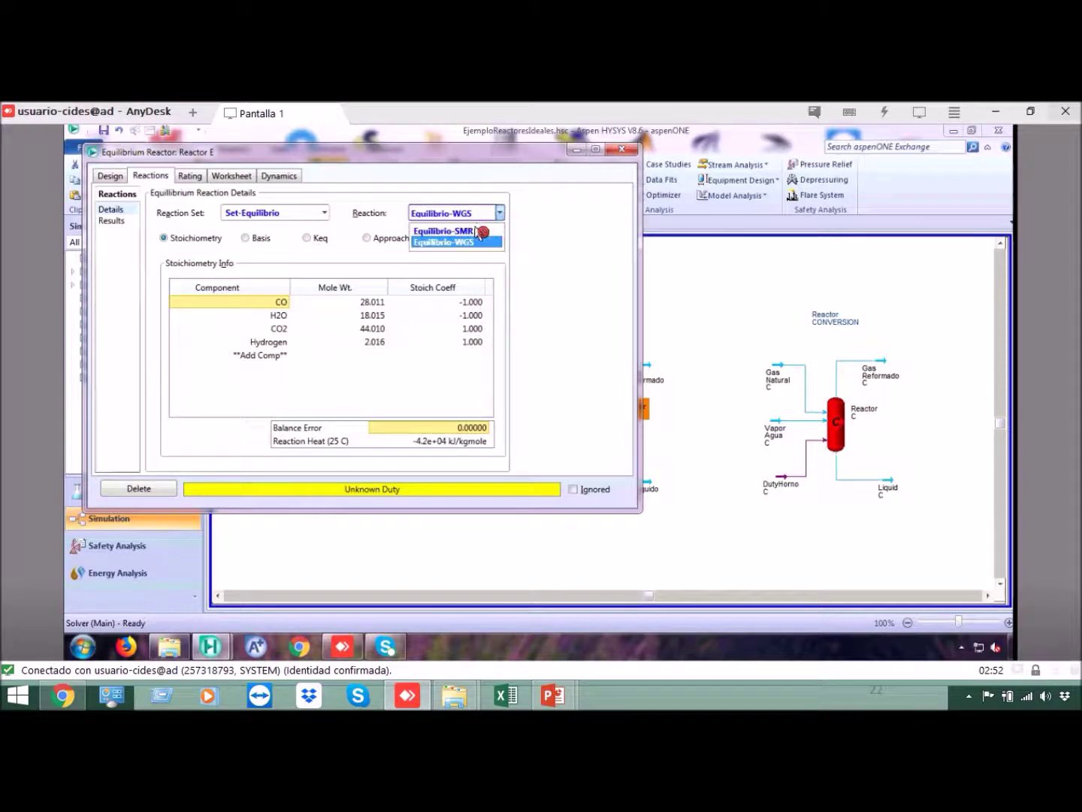
pyautogui.click(476, 228)
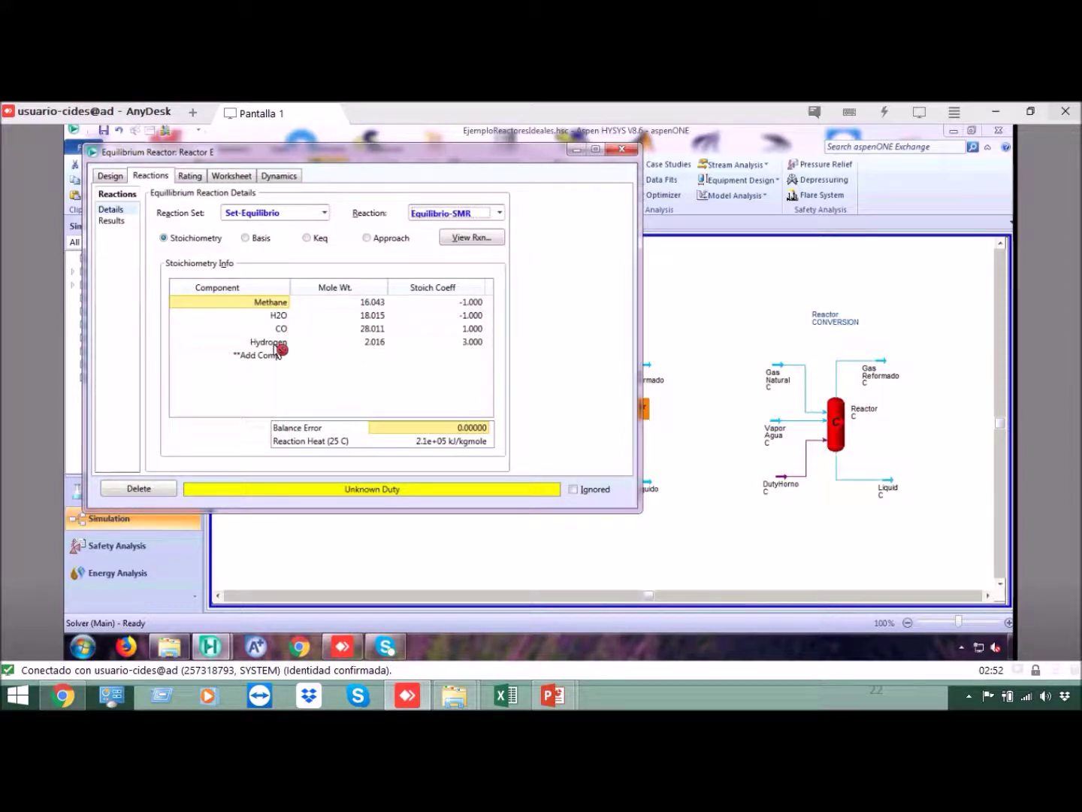
pyautogui.click(500, 213)
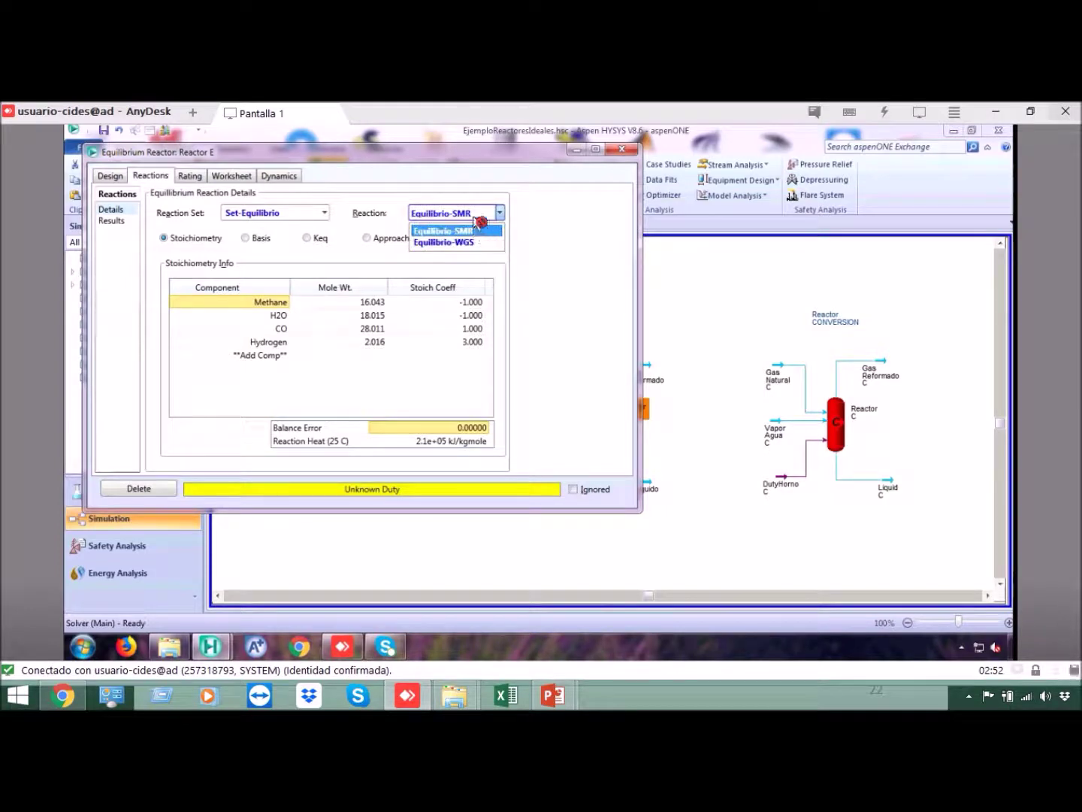
pyautogui.click(471, 242)
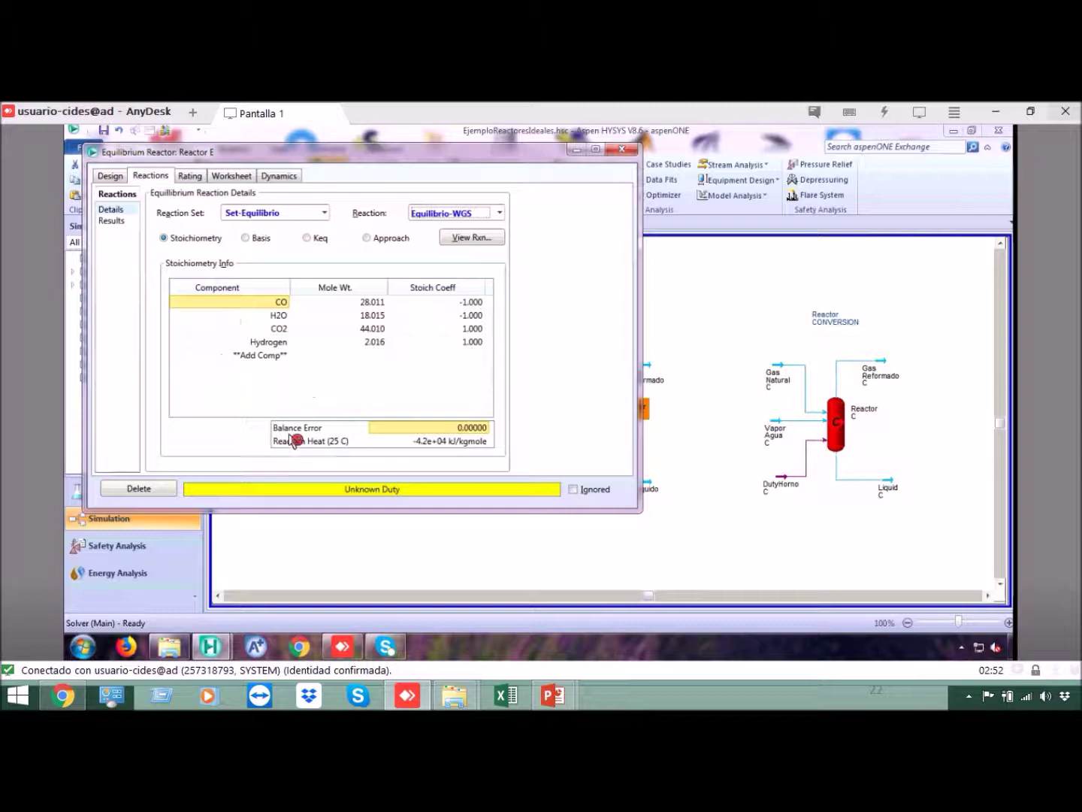
pyautogui.click(621, 152)
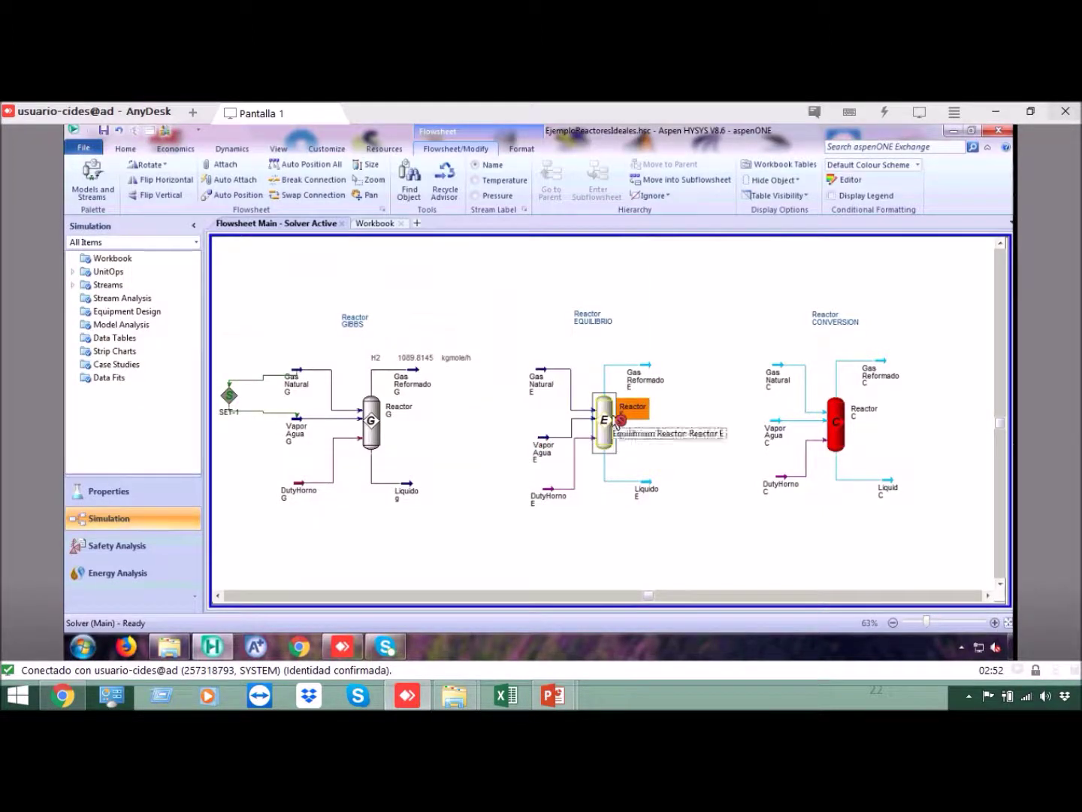
# Set the Gas Reformado E stream's temperature to 750 °C, close it and shift the stream slightly away from the reactor.
pyautogui.doubleClick(651, 371)
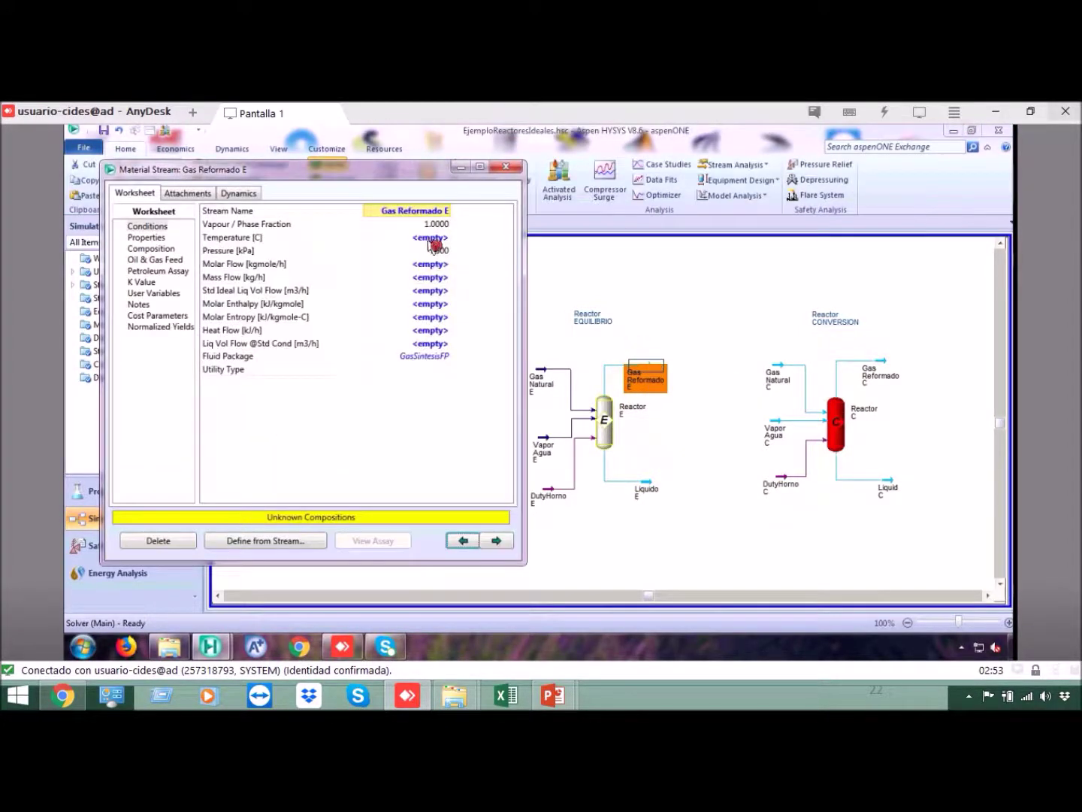
pyautogui.click(433, 239)
pyautogui.write('750')
pyautogui.press('Return')
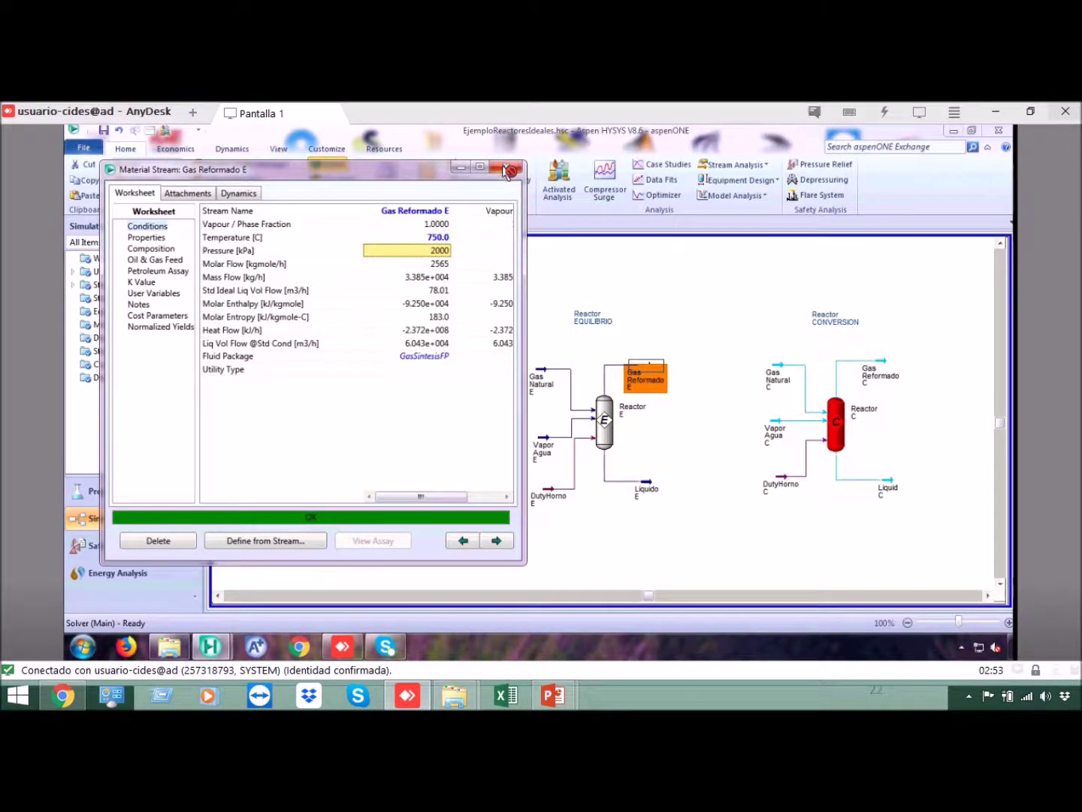
pyautogui.click(511, 171)
pyautogui.moveTo(653, 371)
pyautogui.moveTo(648, 367); pyautogui.dragTo(653, 367)
pyautogui.click(684, 343)
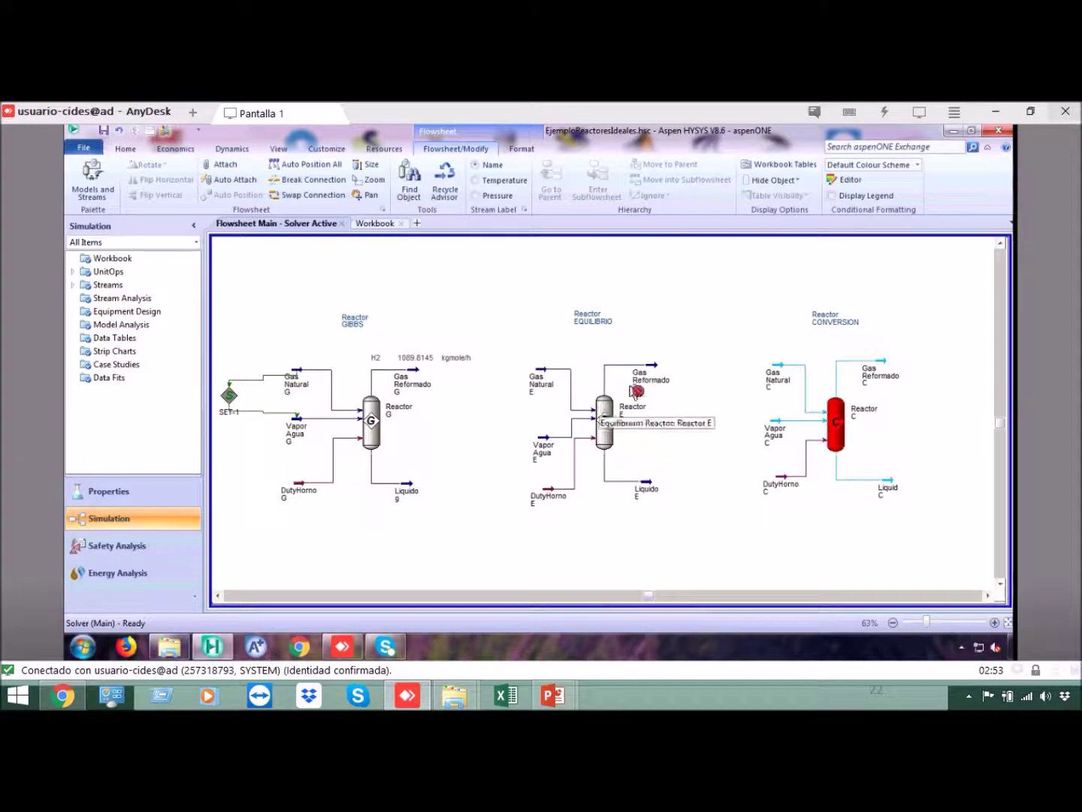
# Show the flowsheet table of the Gas Reformado E stream and remove all of its default variables.
pyautogui.rightClick(653, 370)
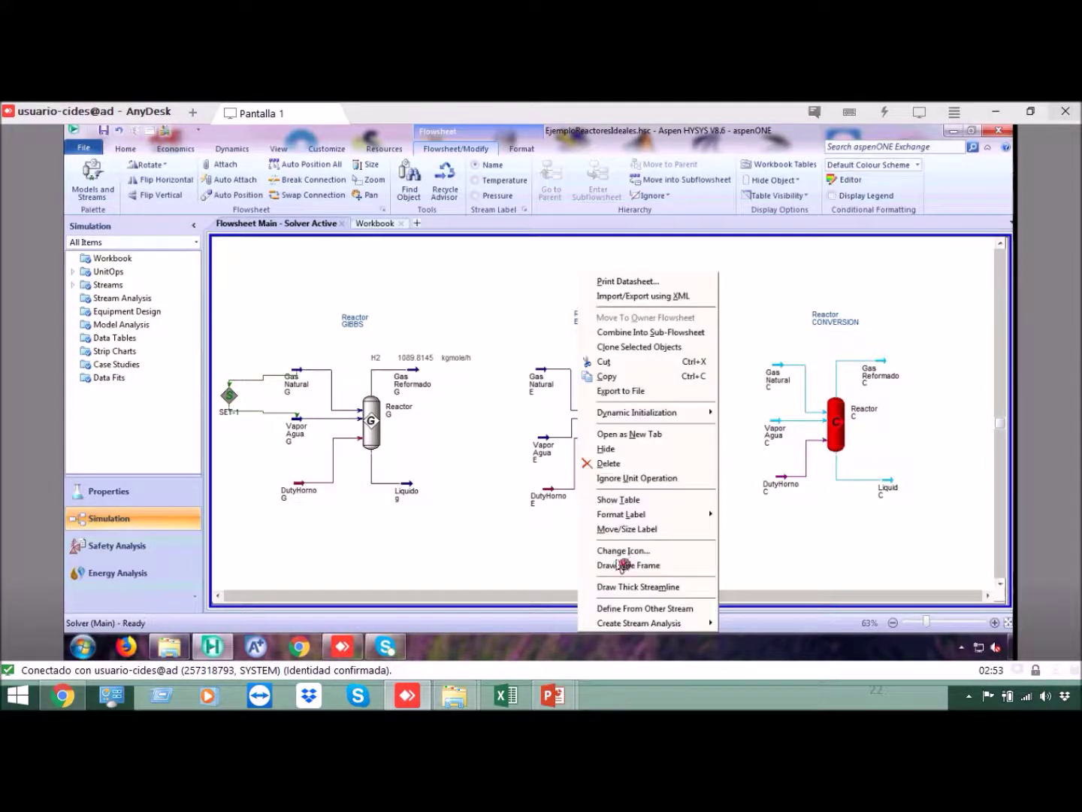
pyautogui.click(639, 499)
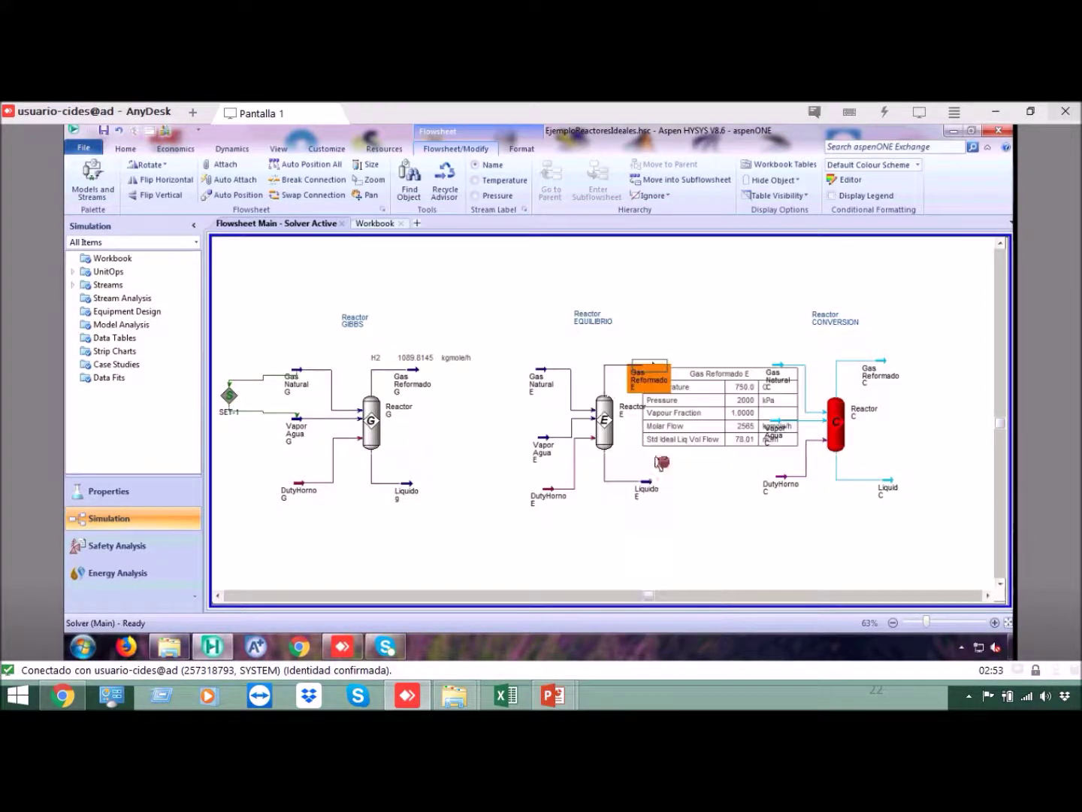
pyautogui.doubleClick(717, 402)
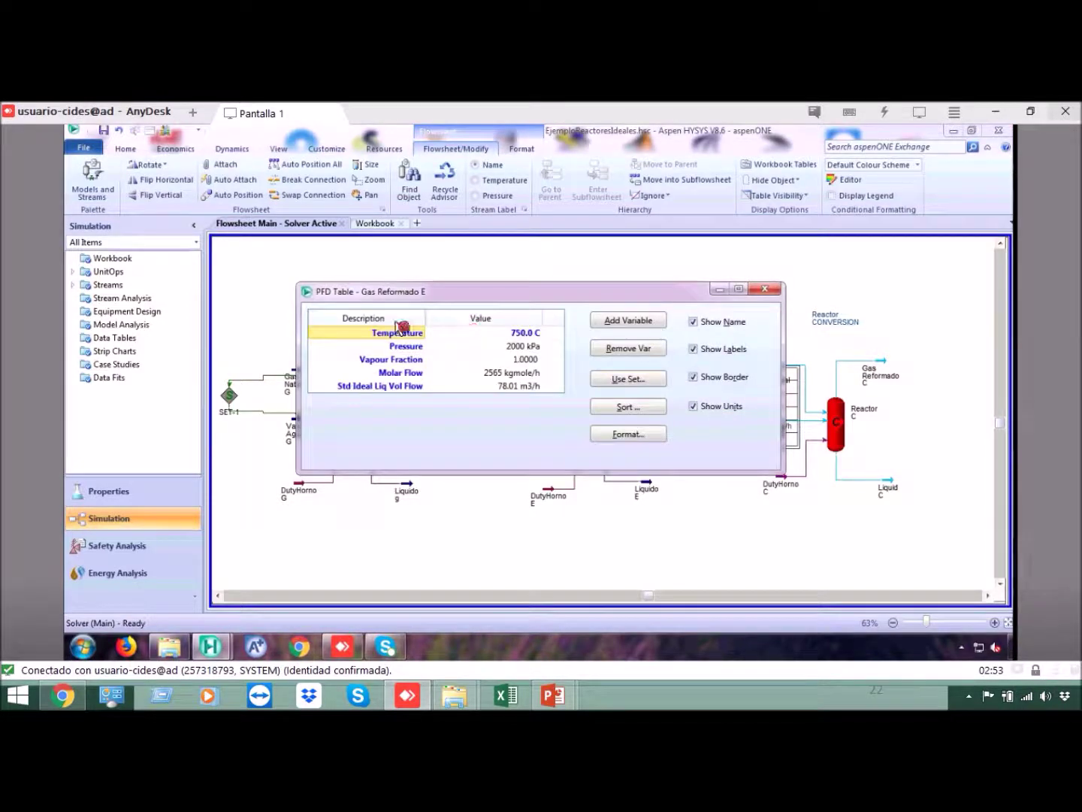
pyautogui.click(518, 335)
pyautogui.click(626, 351)
pyautogui.click(626, 351)
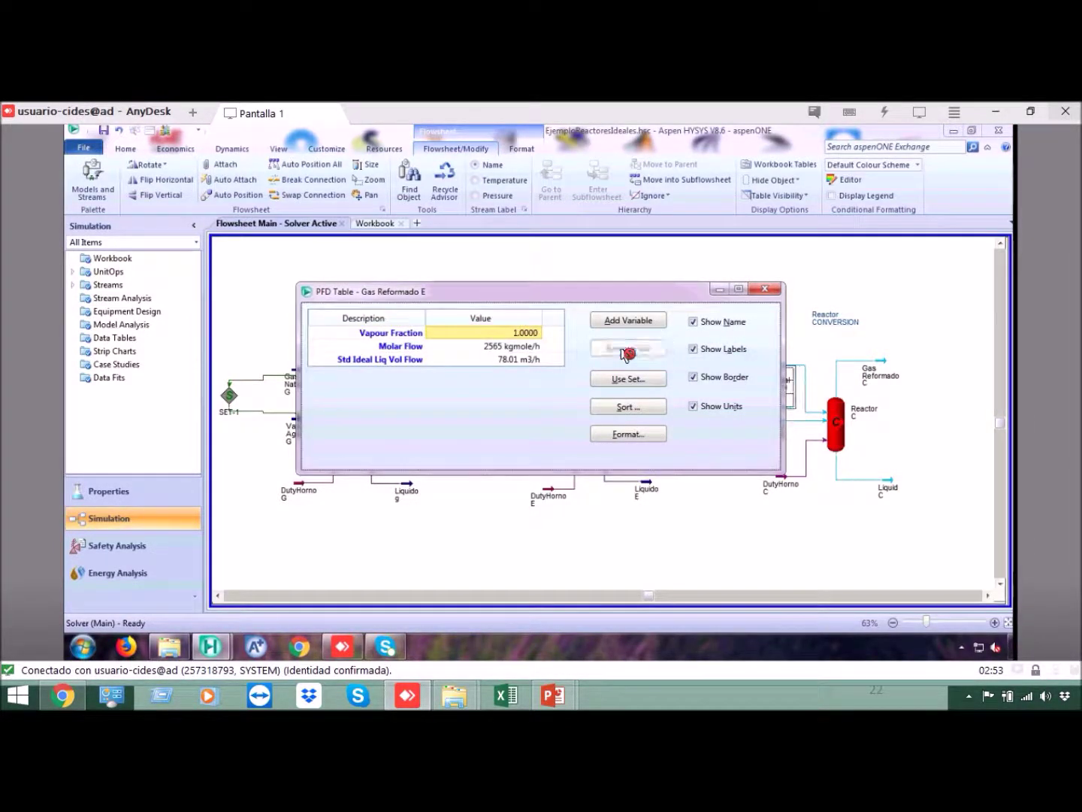
pyautogui.click(626, 351)
pyautogui.click(625, 351)
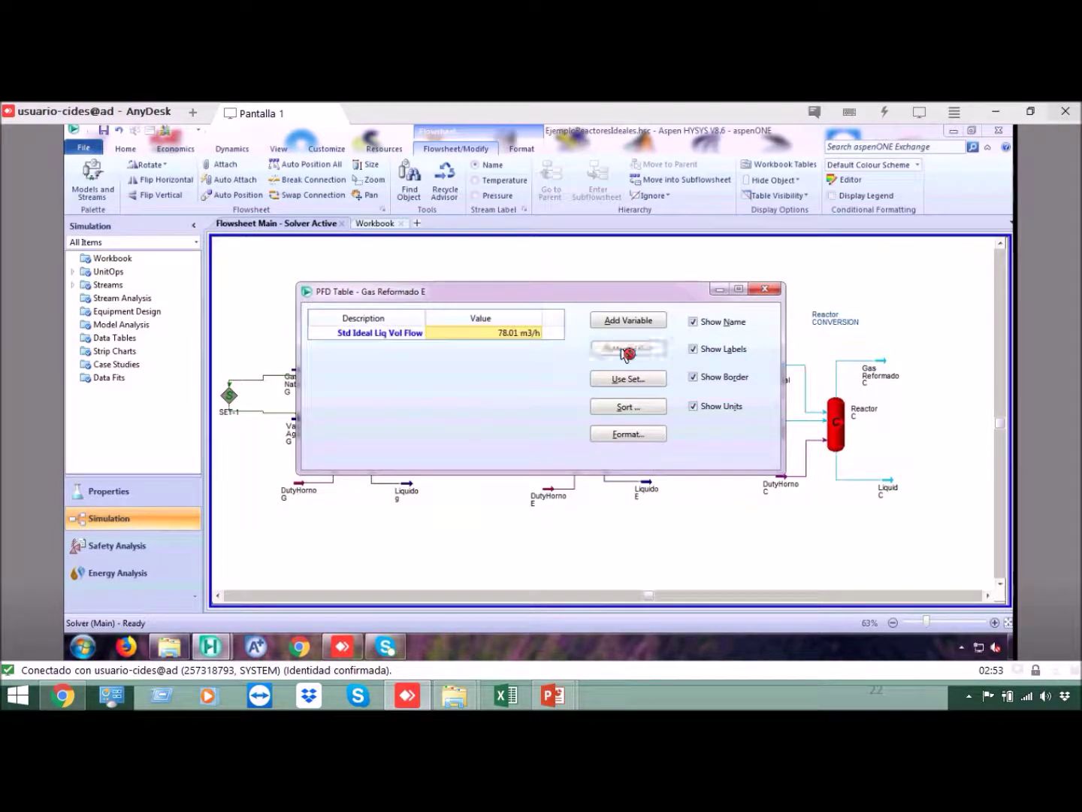
pyautogui.click(625, 351)
# Add the Master Comp Molar Flow of Hydrogen to the Gas Reformado E table.
pyautogui.click(620, 321)
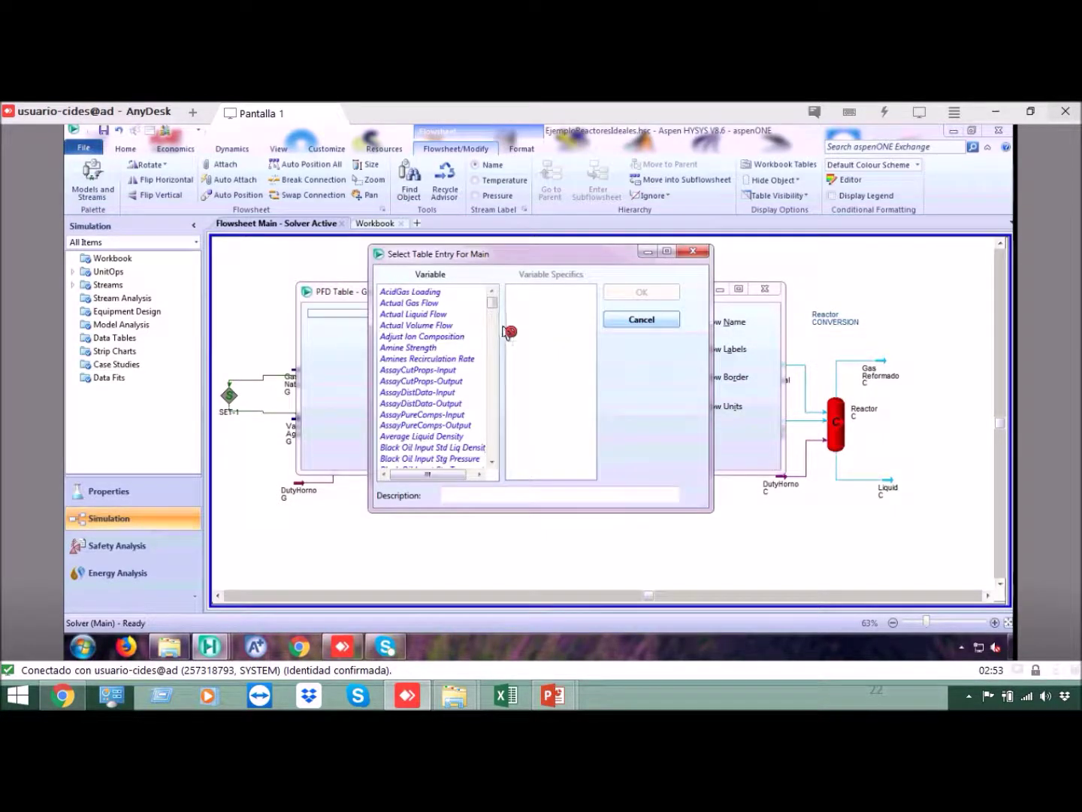
pyautogui.moveTo(497, 311); pyautogui.dragTo(494, 373)
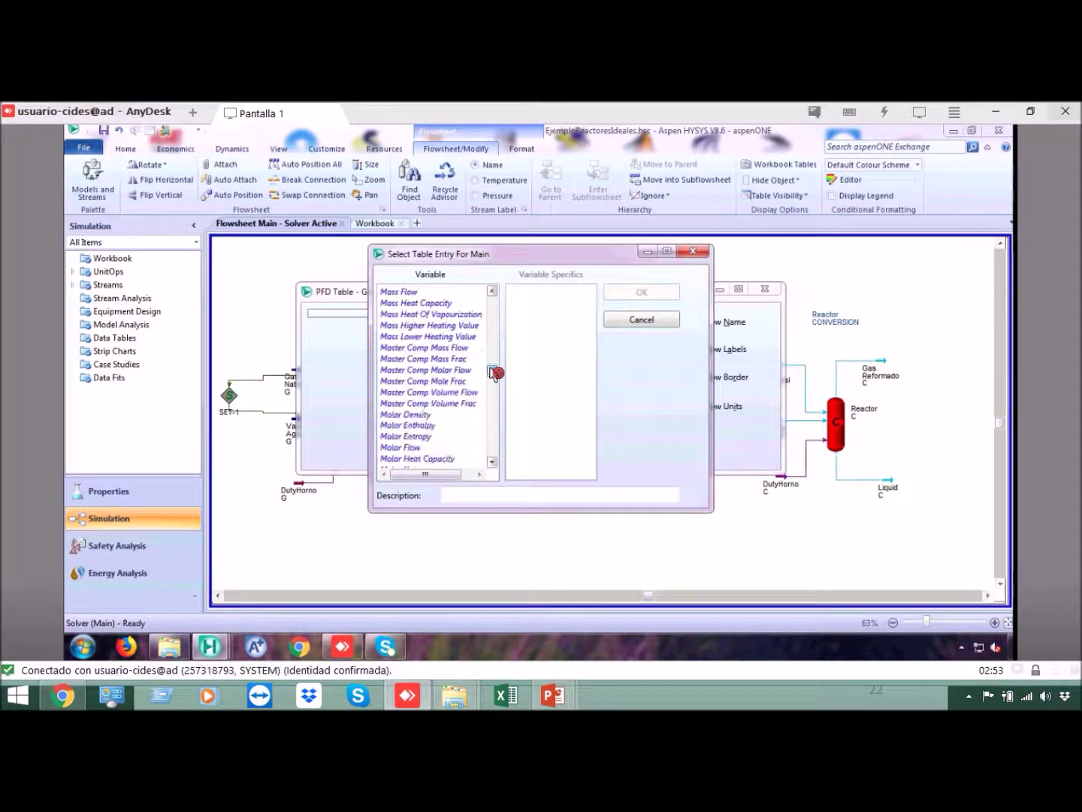
pyautogui.click(441, 372)
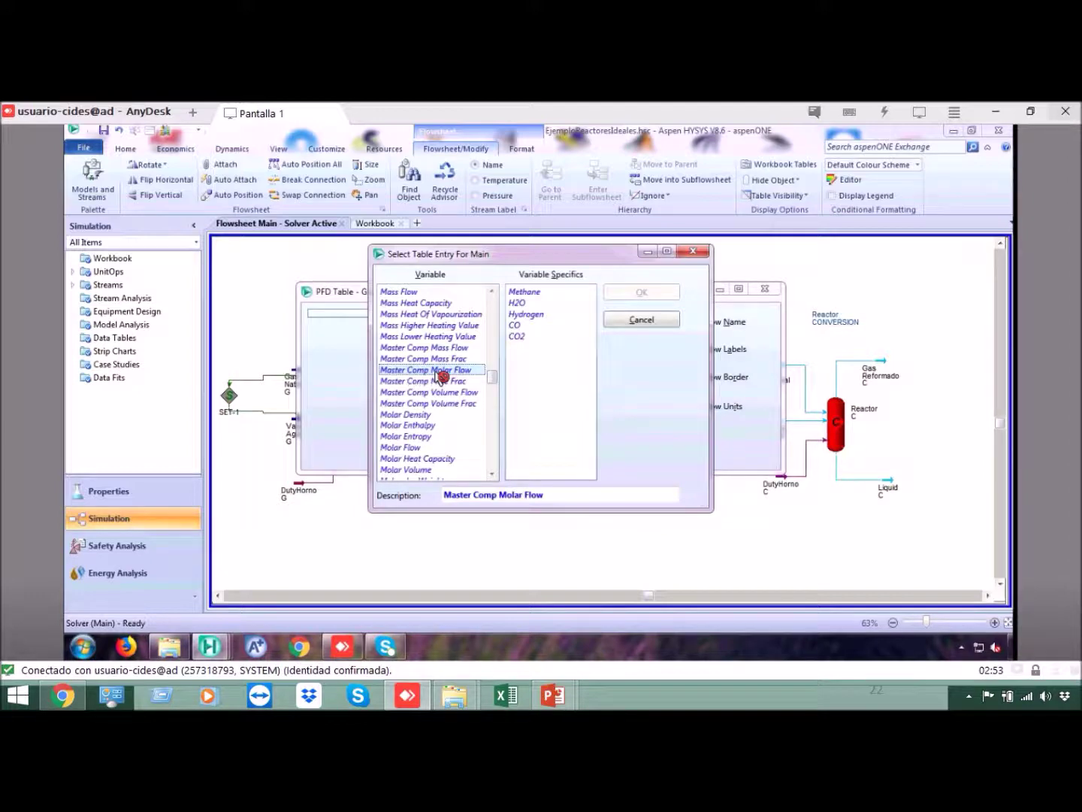
pyautogui.click(531, 317)
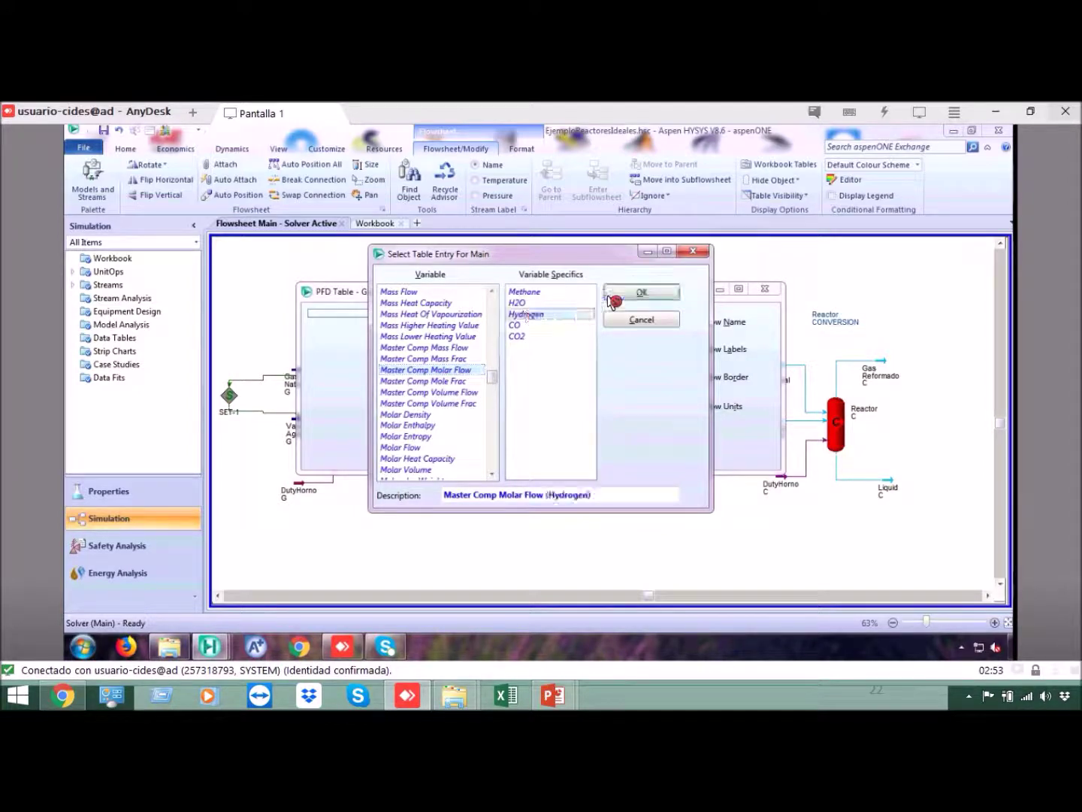
pyautogui.click(624, 294)
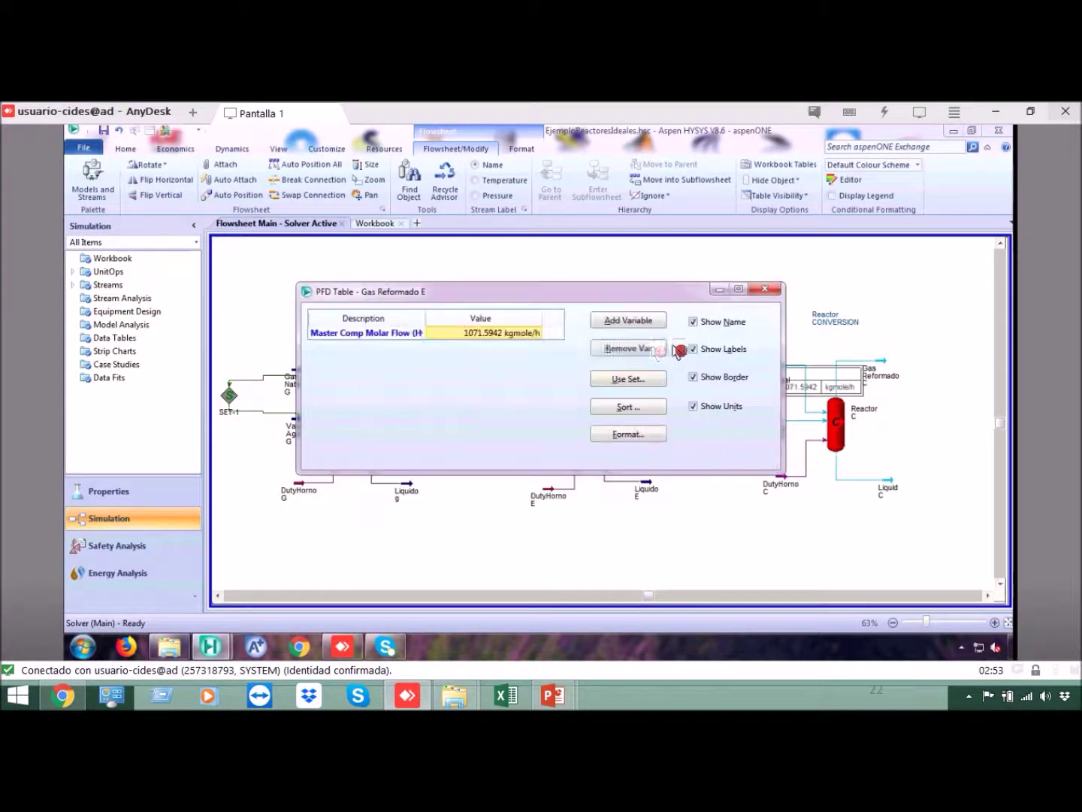
# Hide the name and border of the Gas Reformado E table and move it above the Gas Reformado E stream.
pyautogui.click(714, 376)
pyautogui.click(767, 315)
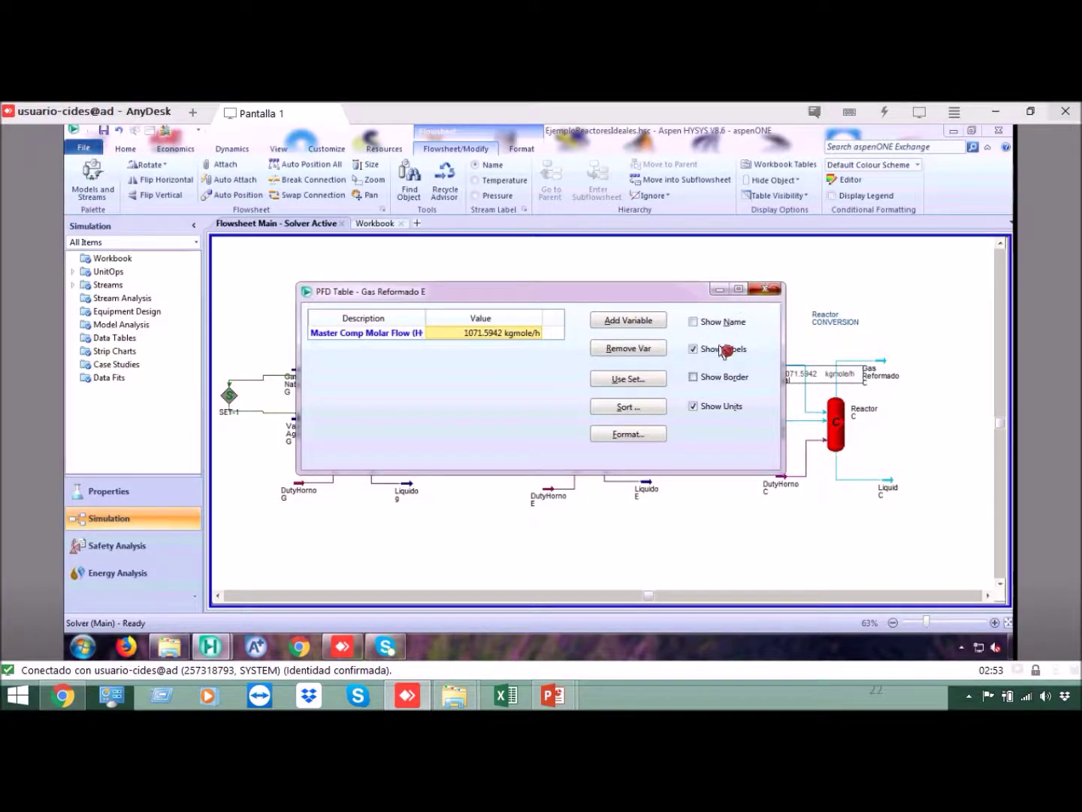
pyautogui.click(765, 288)
pyautogui.moveTo(734, 377); pyautogui.dragTo(672, 352)
# Rename the hydrogen flow entry in the Gas Reformado E table as H2 and align the table just above its stream.
pyautogui.doubleClick(673, 354)
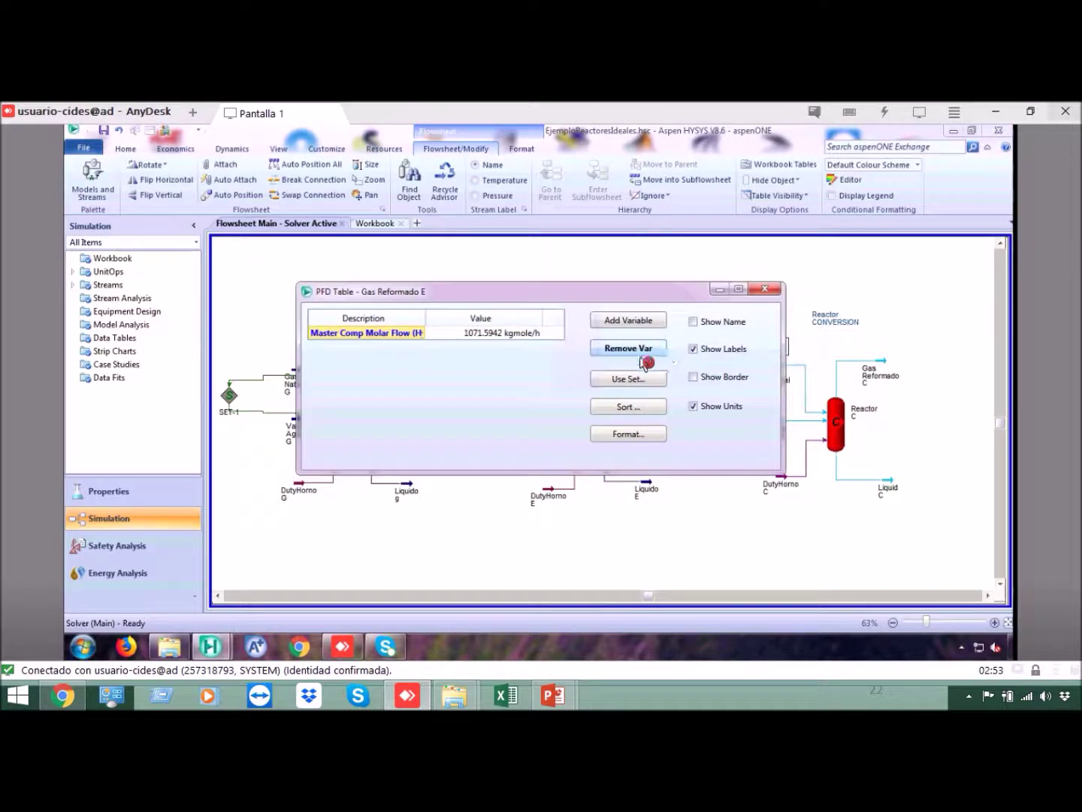
pyautogui.click(419, 338)
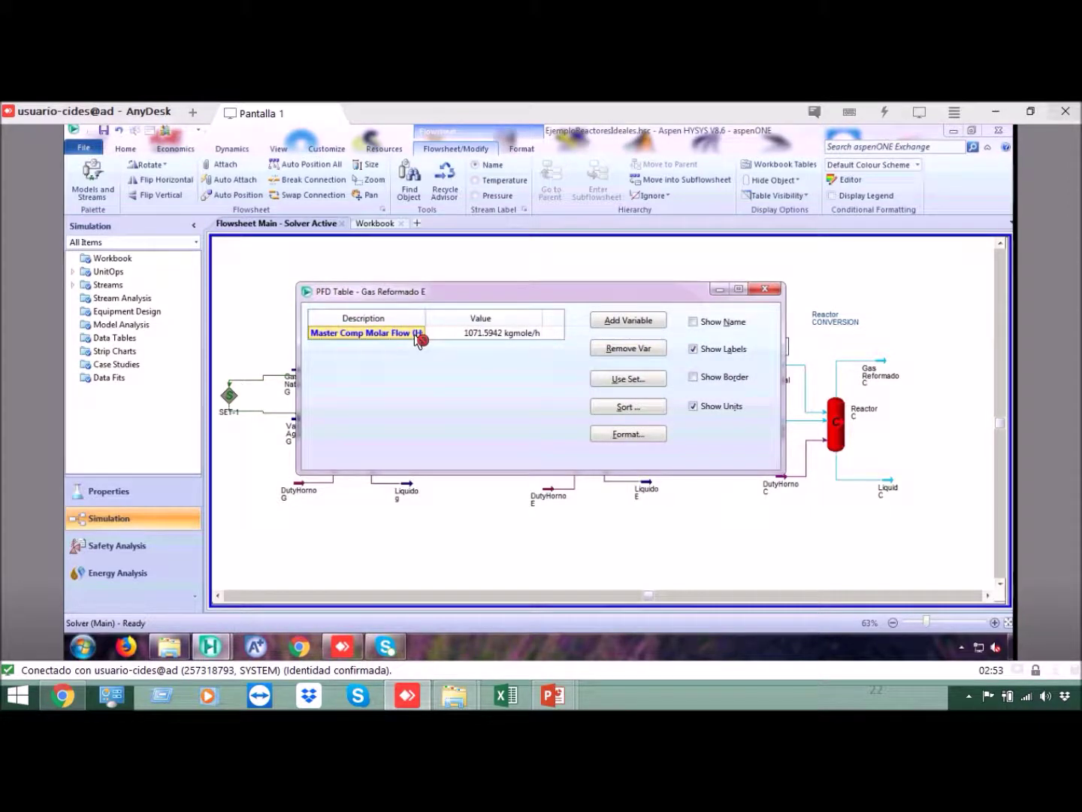
pyautogui.click(418, 338)
pyautogui.press('Delete')
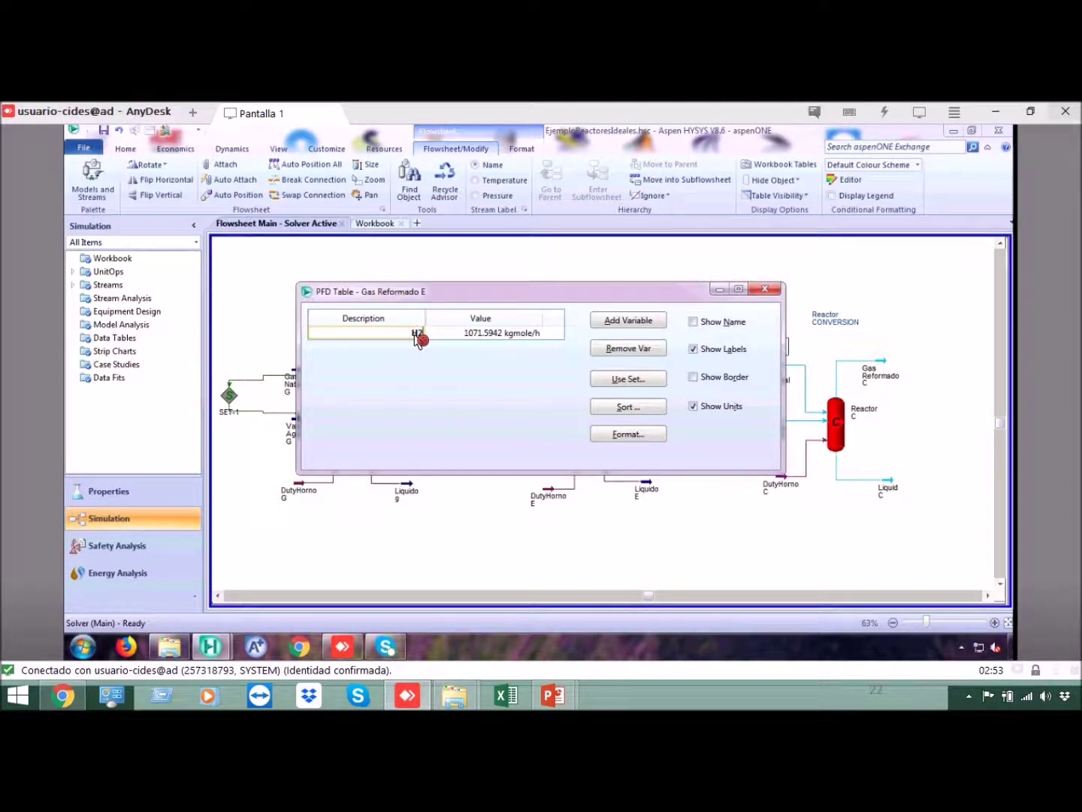
pyautogui.press('Return')
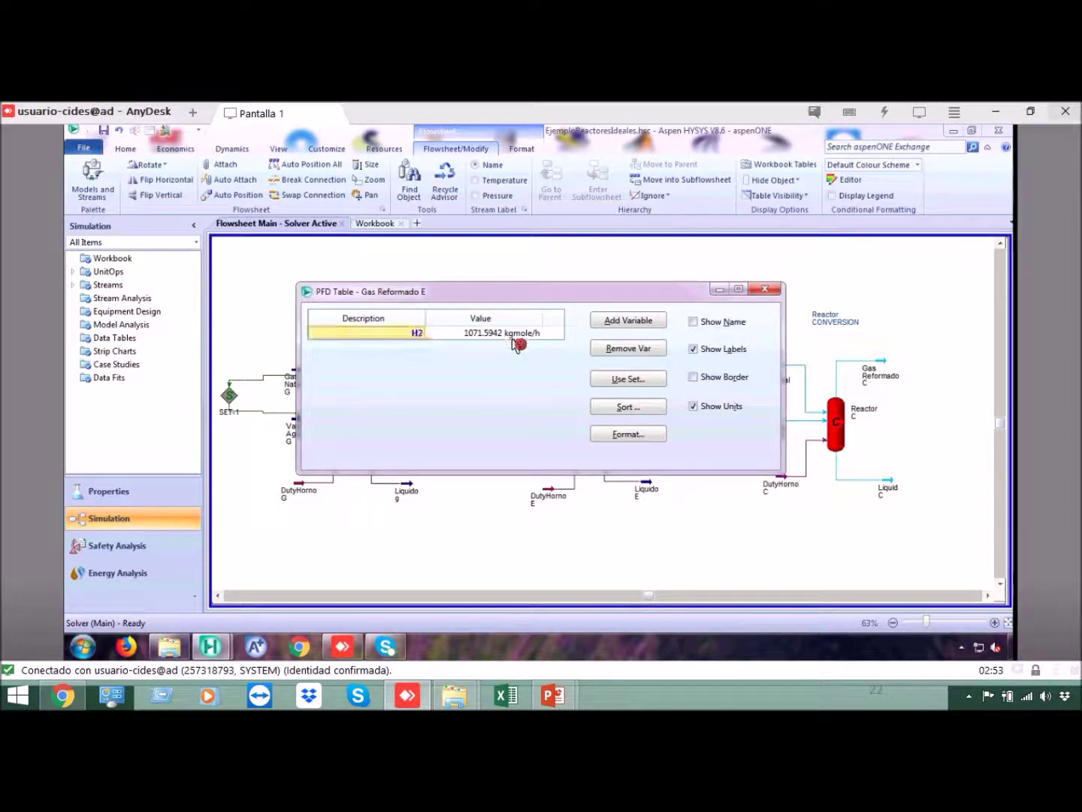
pyautogui.click(775, 291)
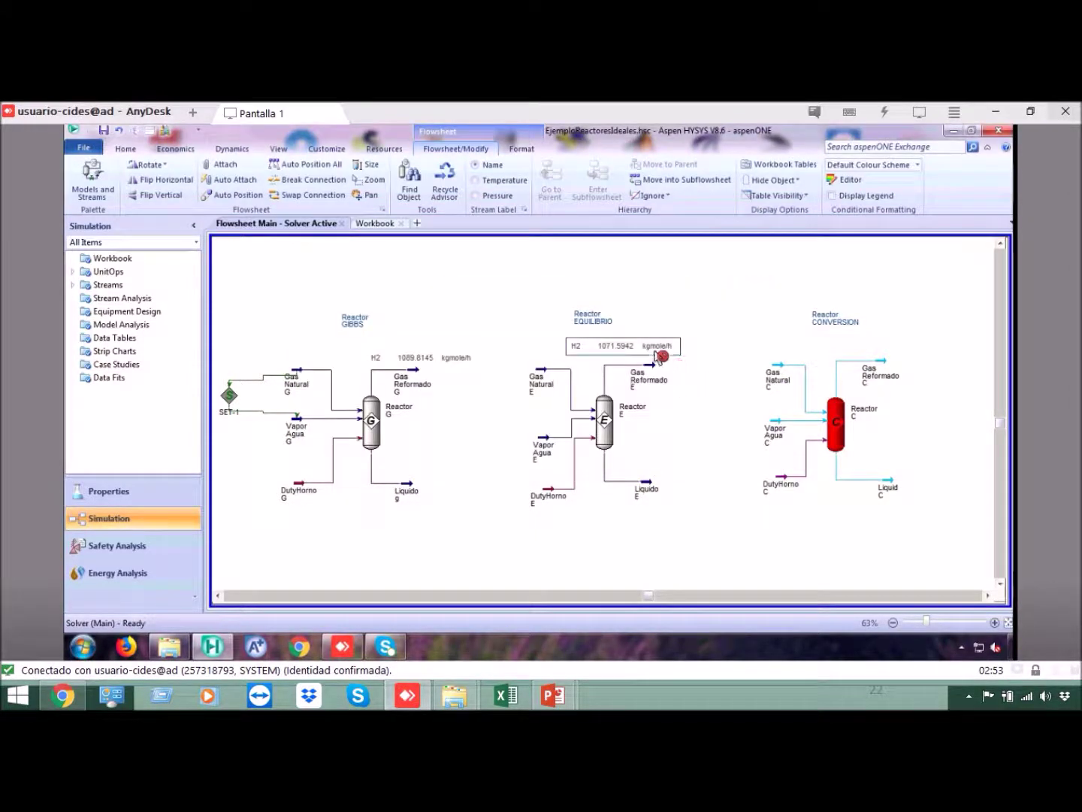
pyautogui.moveTo(658, 356); pyautogui.dragTo(675, 363)
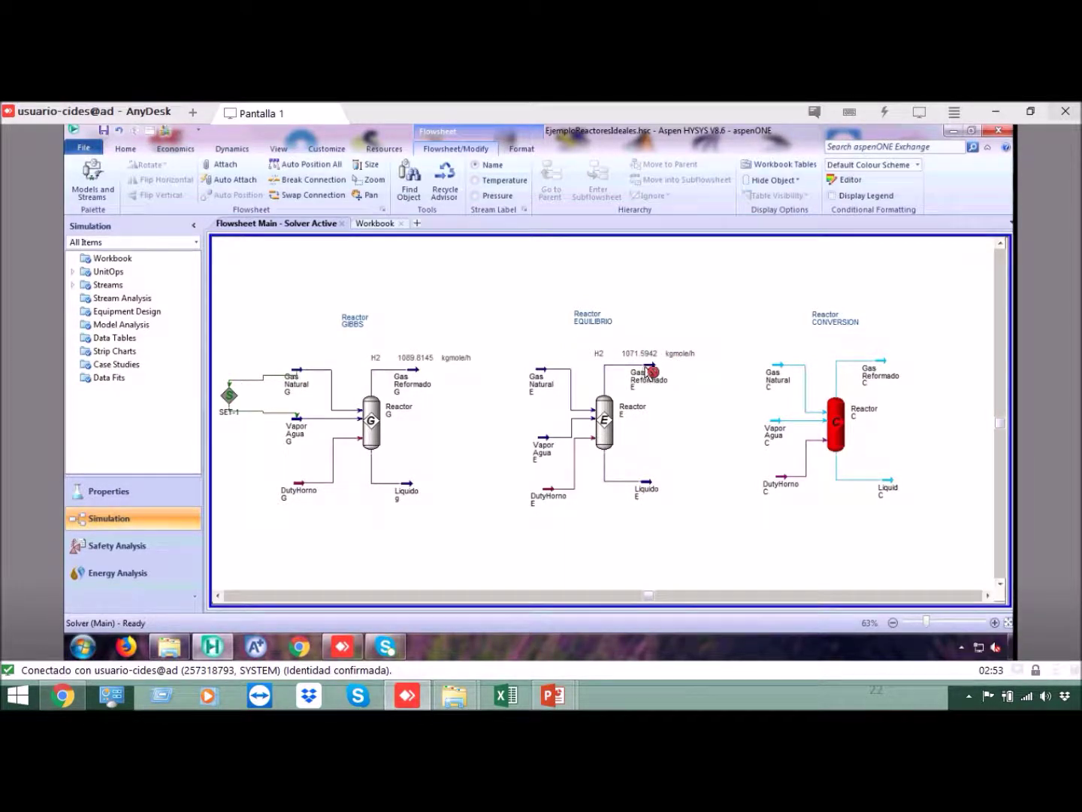
# Compare the hydrogen molar flows displayed above Gas Reformado G and Gas Reformado E.
pyautogui.click(665, 361)
pyautogui.click(425, 360)
pyautogui.click(647, 361)
pyautogui.click(423, 360)
pyautogui.click(640, 361)
pyautogui.click(725, 326)
# Save the EjemploReactoresIdeales.hsc simulation case.
pyautogui.click(104, 133)
pyautogui.click(687, 354)
pyautogui.click(755, 345)
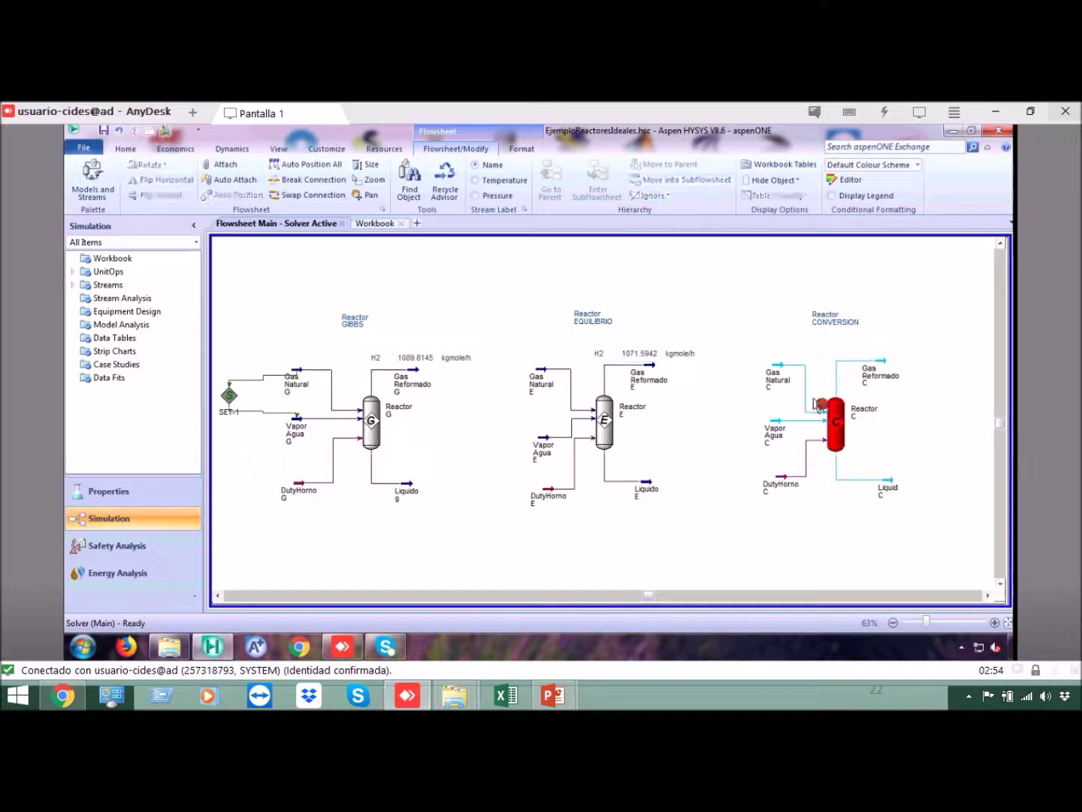
# Define the Gas Natural C stream from Gas Natural G, copying temperature, pressure, composition and molar flow, and close it.
pyautogui.click(783, 368)
pyautogui.doubleClick(784, 369)
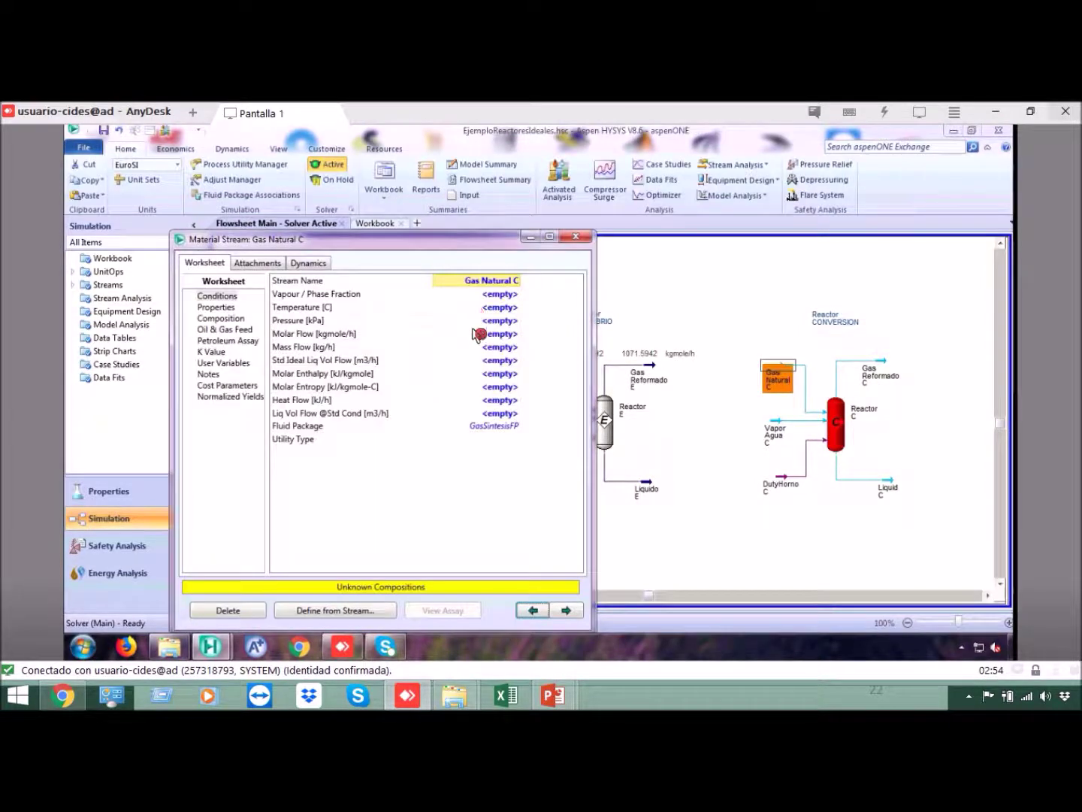
pyautogui.click(361, 615)
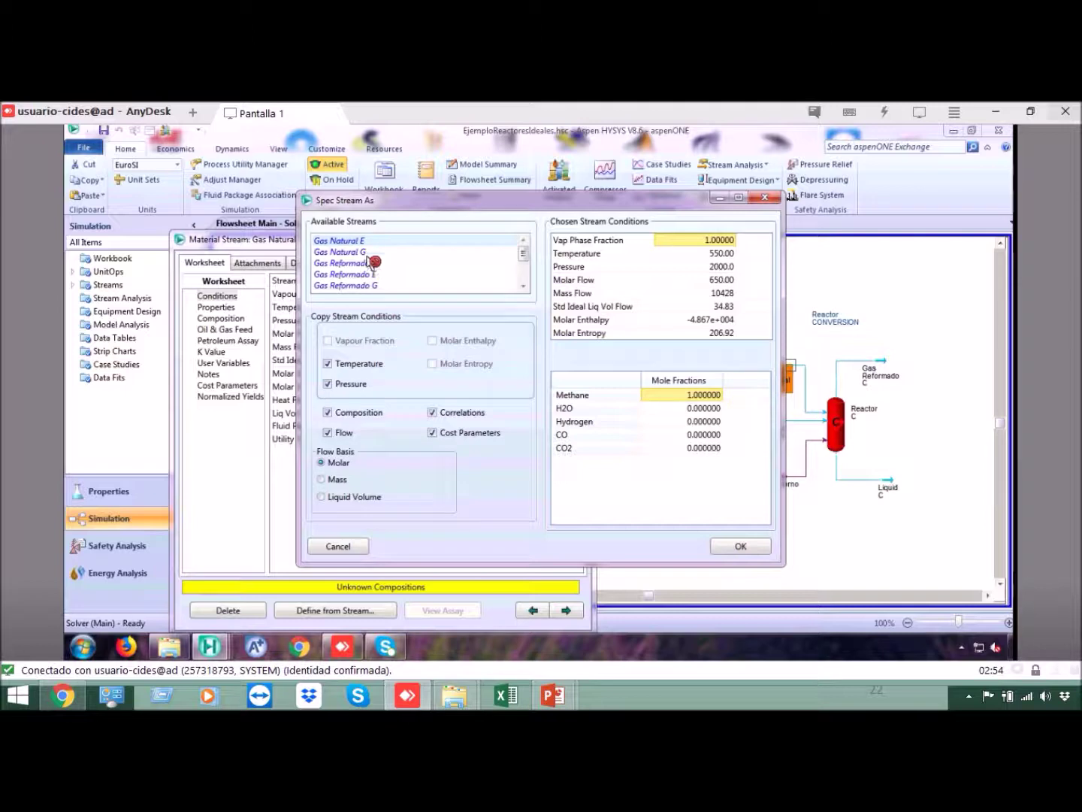
pyautogui.click(361, 251)
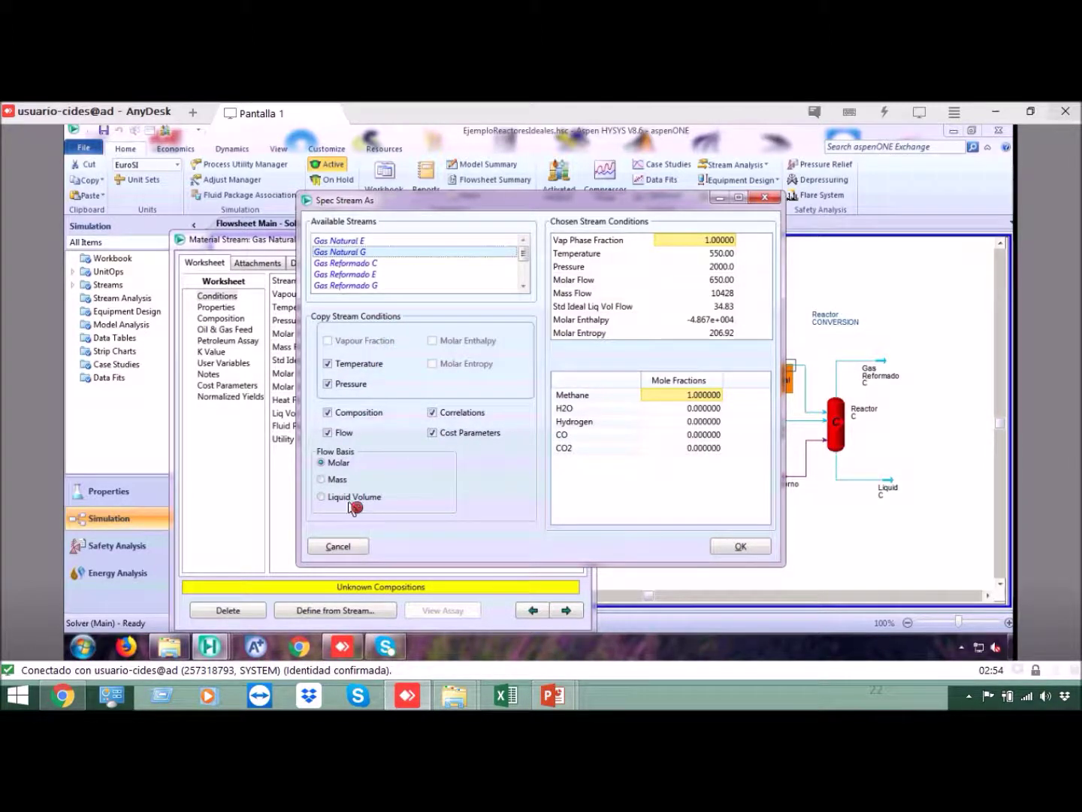
pyautogui.click(747, 547)
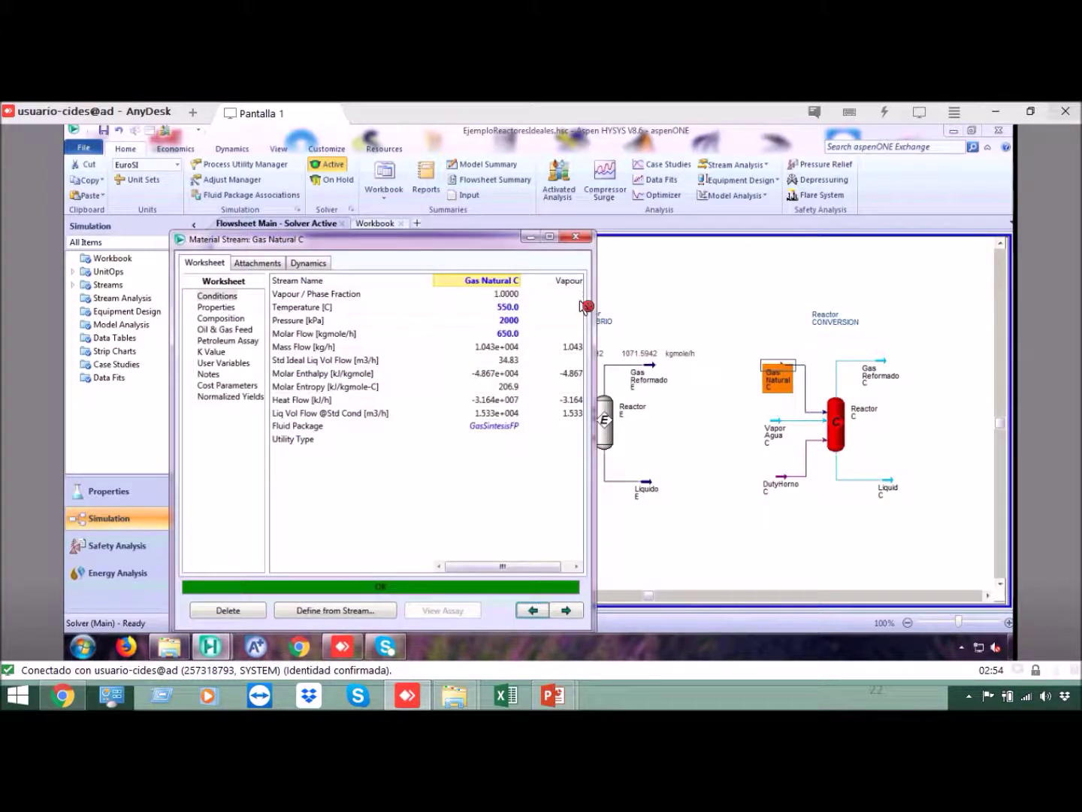
pyautogui.click(576, 237)
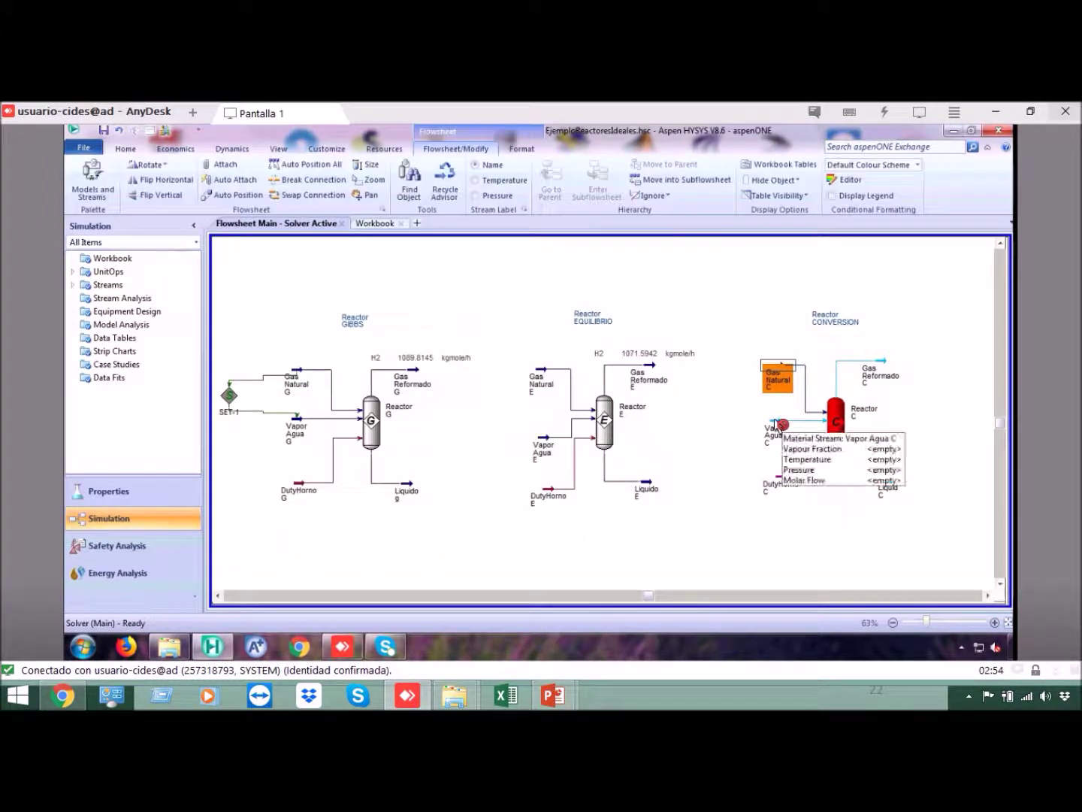
# Define the Vapor Agua C stream from Vapor Agua G, copying temperature, pressure, composition and molar flow, and close it.
pyautogui.doubleClick(775, 433)
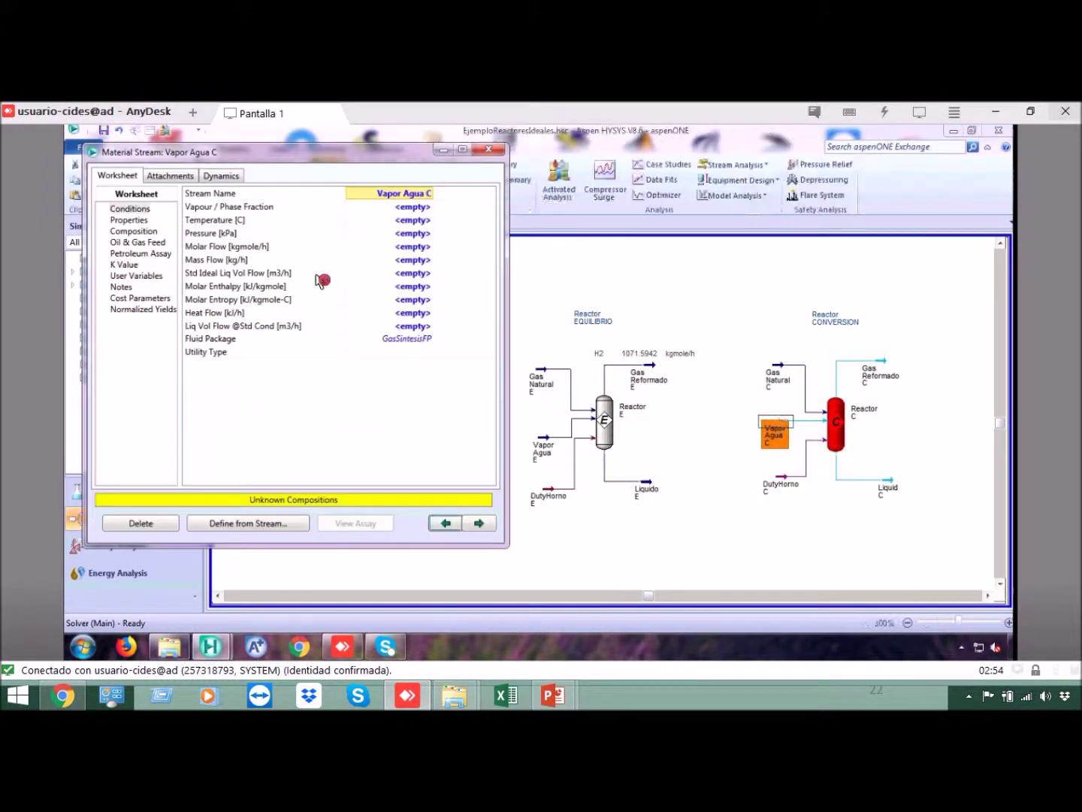
pyautogui.click(267, 524)
pyautogui.moveTo(525, 253); pyautogui.dragTo(531, 287)
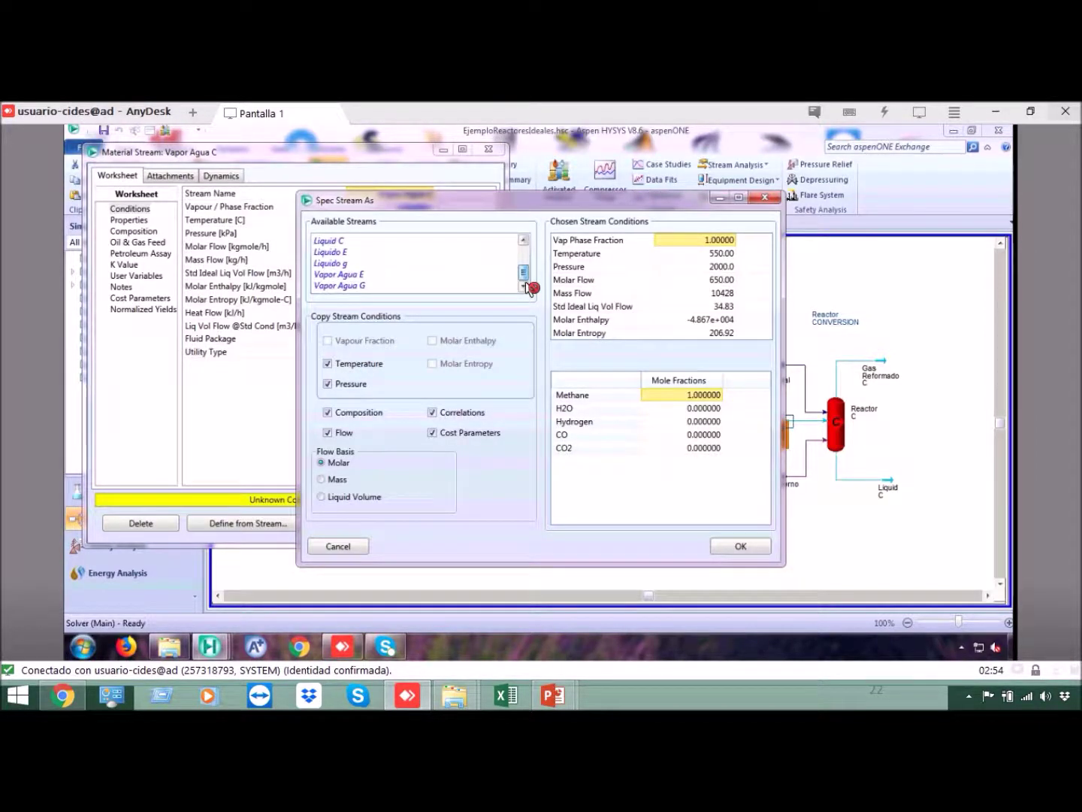
pyautogui.click(362, 286)
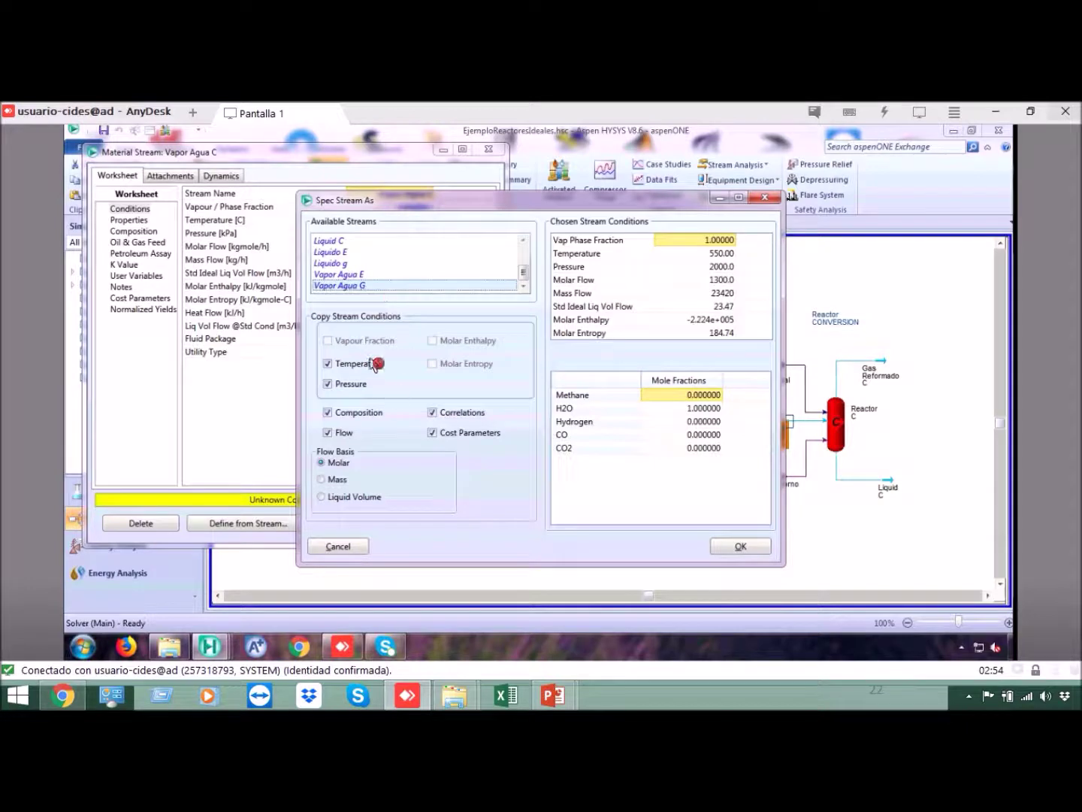
pyautogui.click(750, 554)
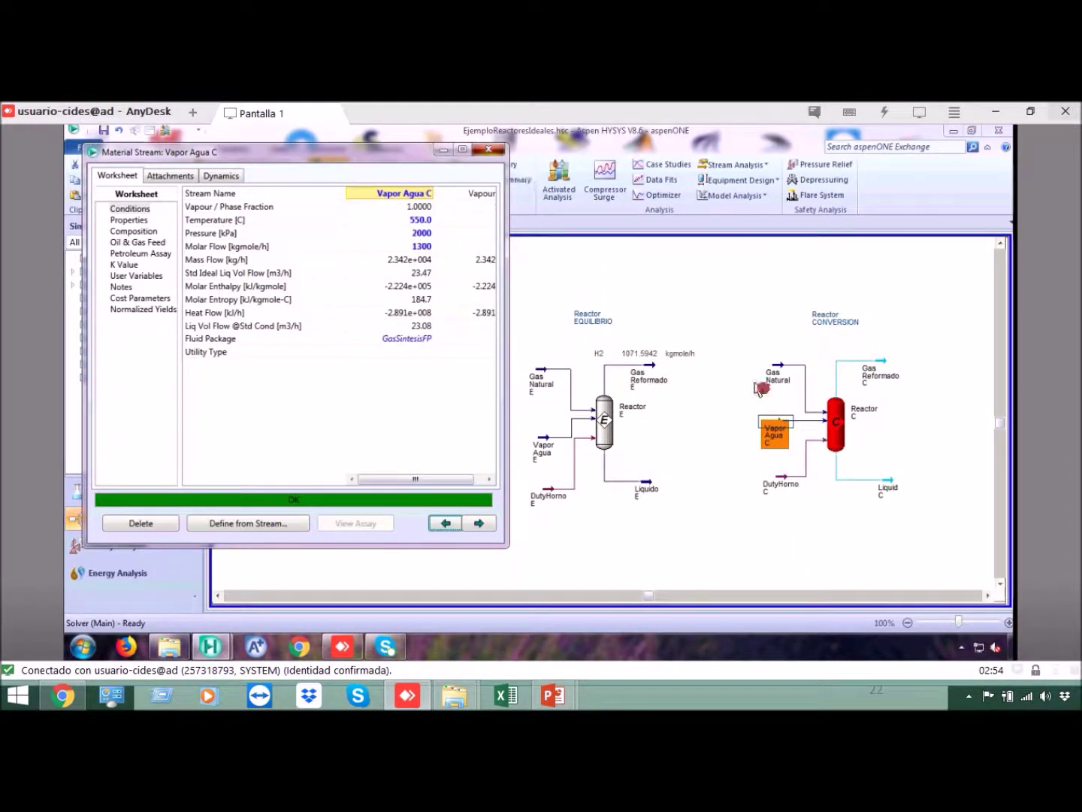
pyautogui.click(491, 150)
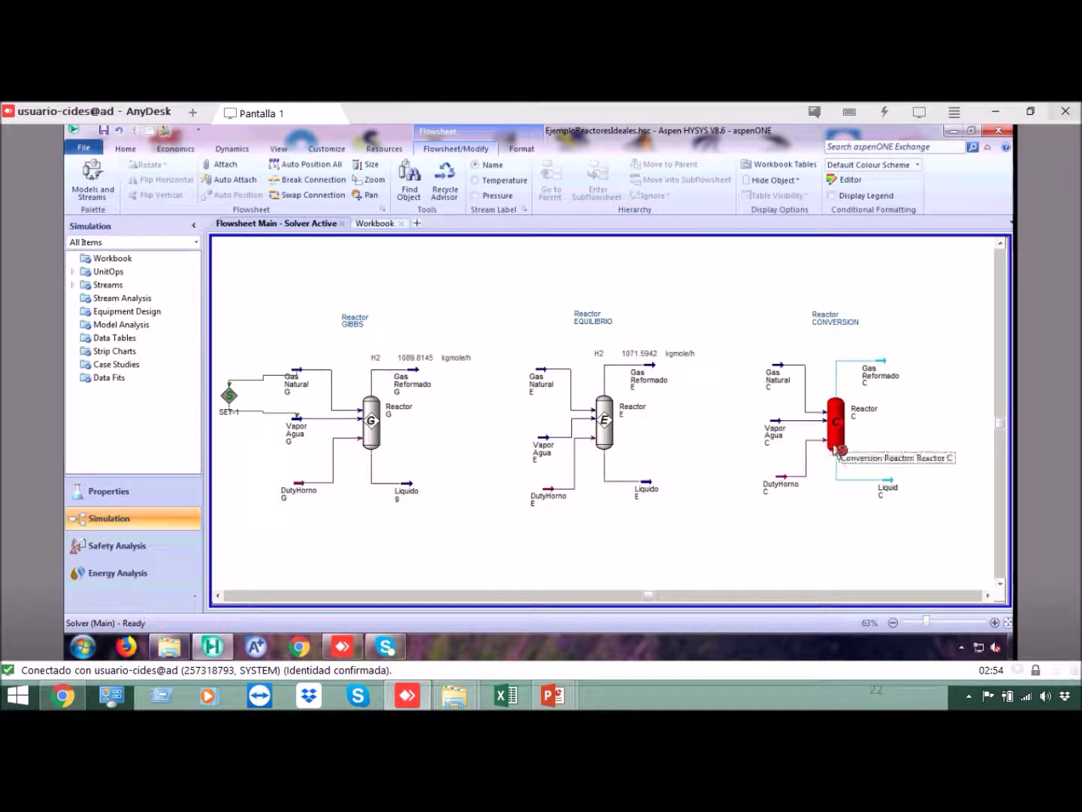
# Set Reactor C's pressure drop to 0 kPa and assign the Set-Conversion reaction set to it.
pyautogui.click(840, 419)
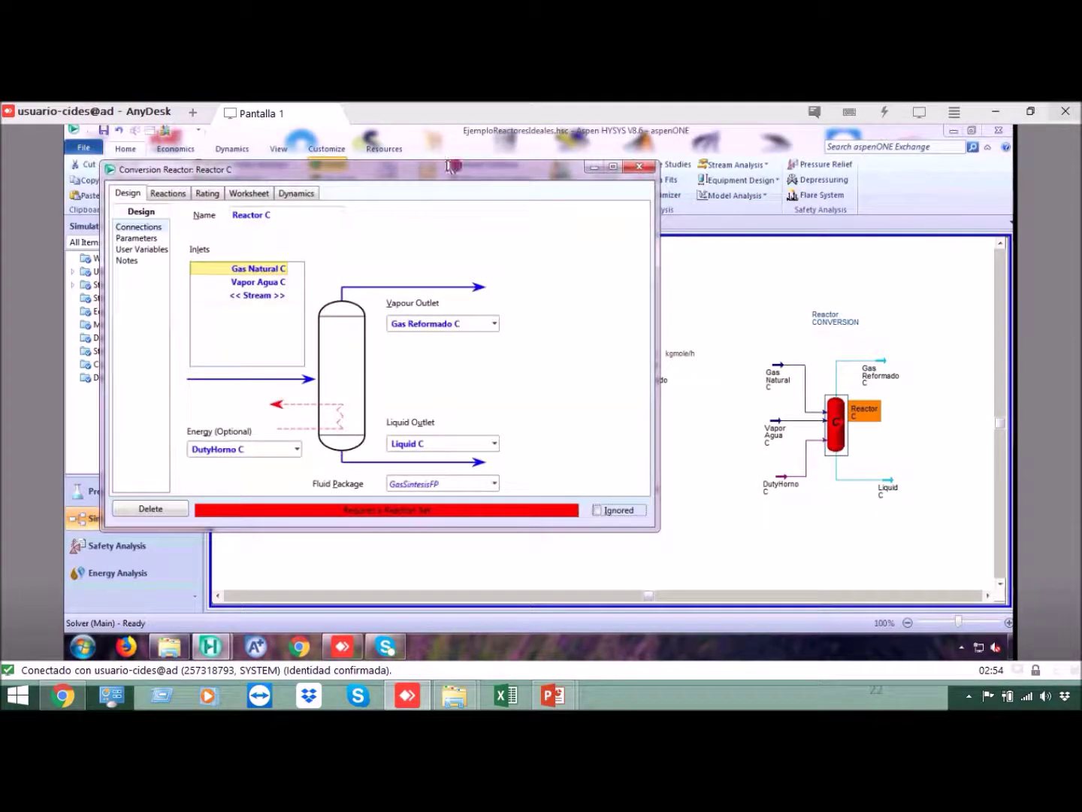
pyautogui.moveTo(429, 172); pyautogui.dragTo(578, 209)
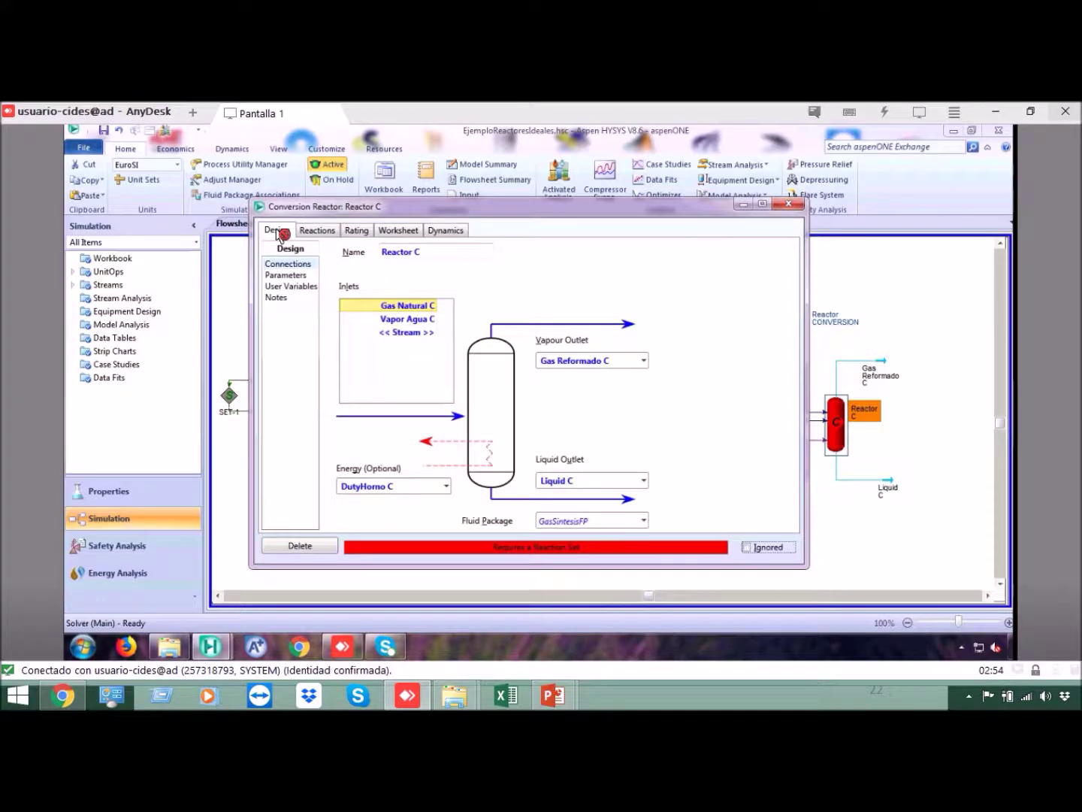
pyautogui.click(284, 275)
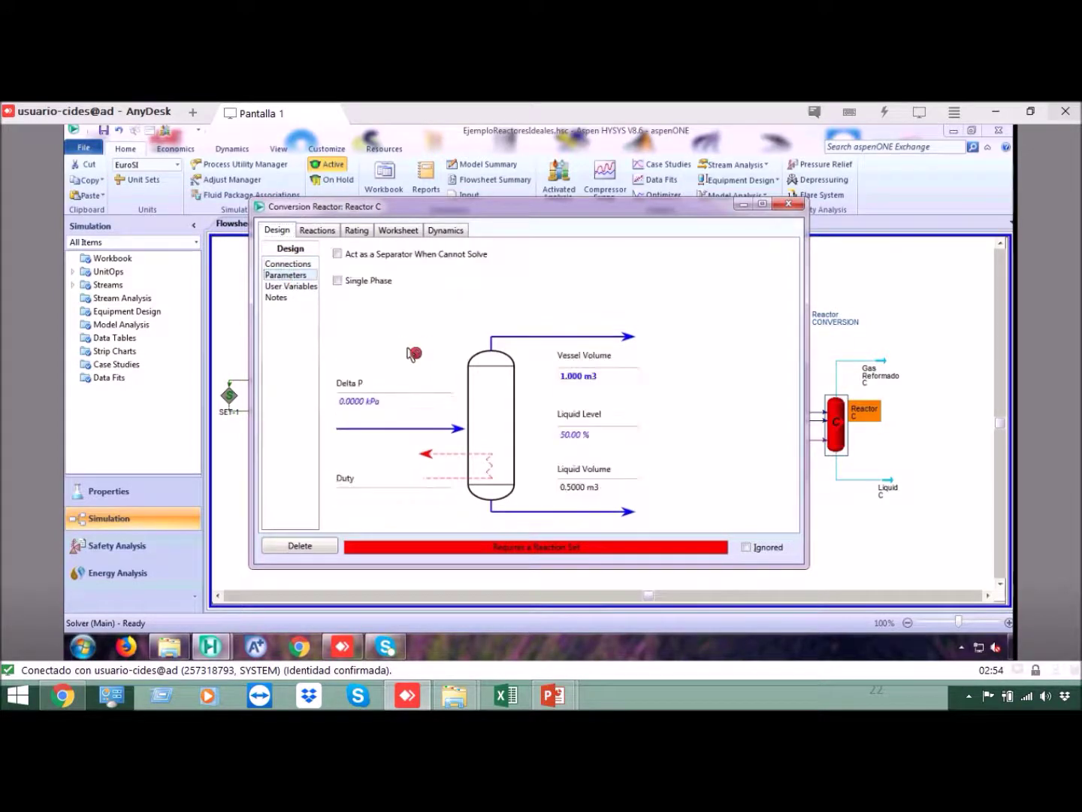
pyautogui.click(384, 404)
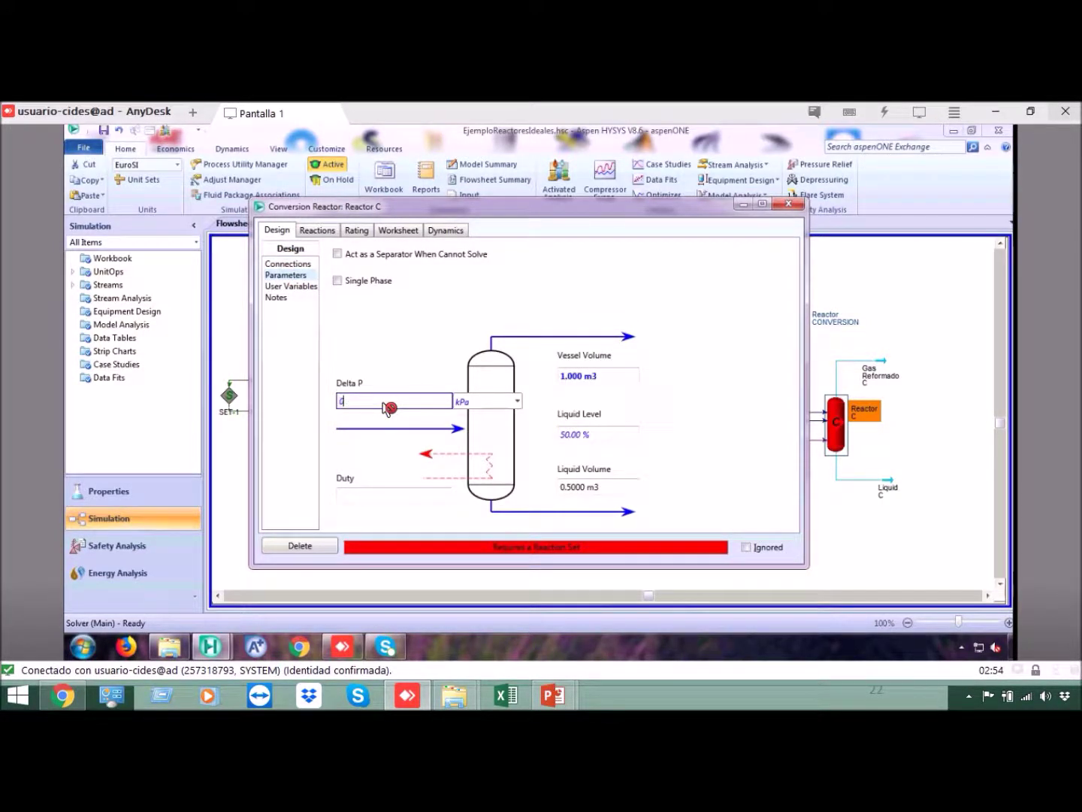
pyautogui.click(315, 234)
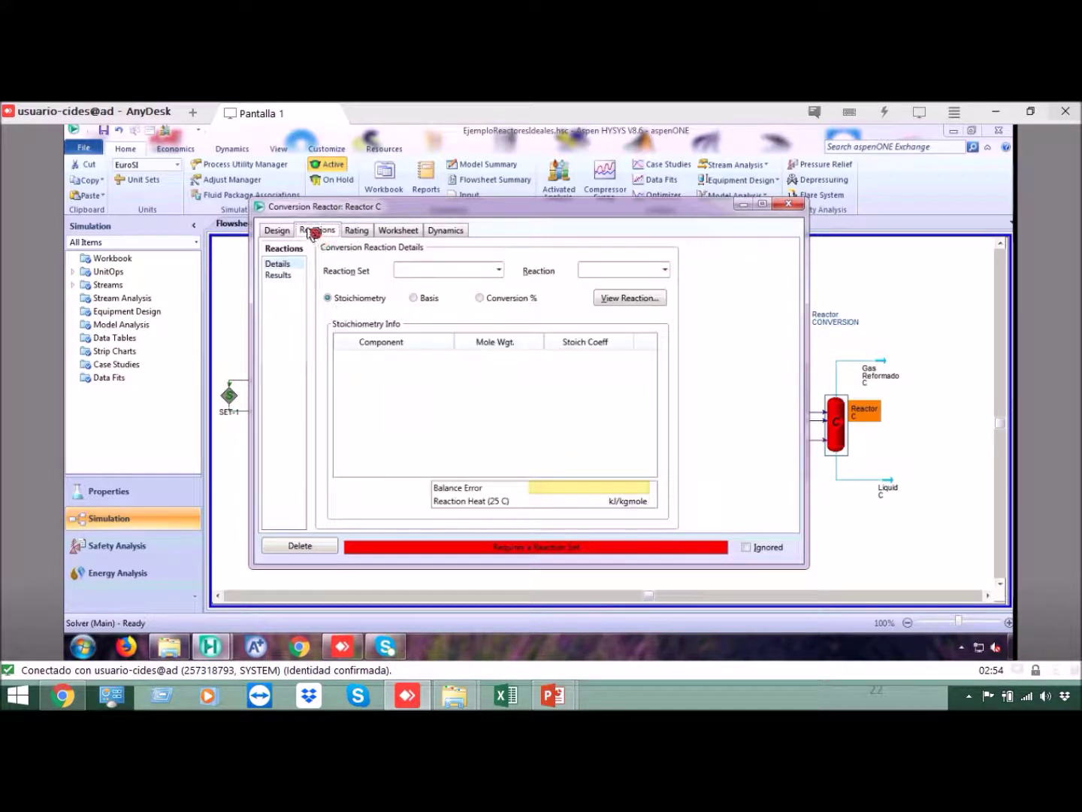
pyautogui.click(499, 270)
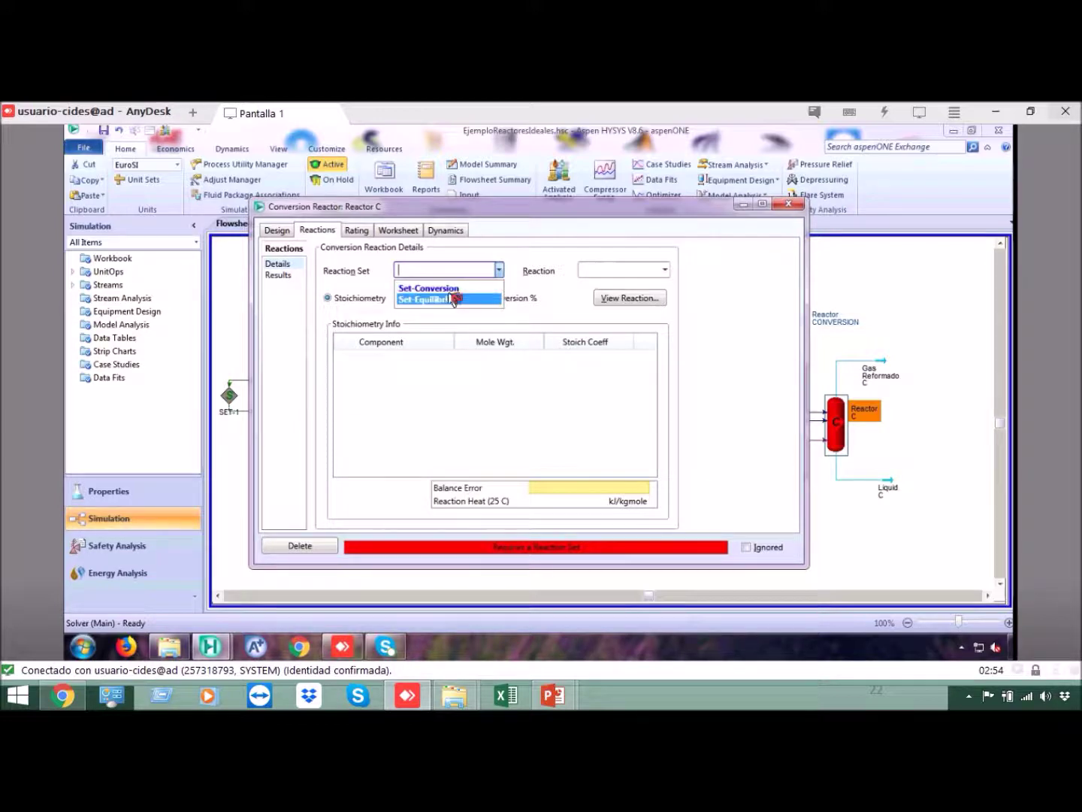
pyautogui.click(458, 289)
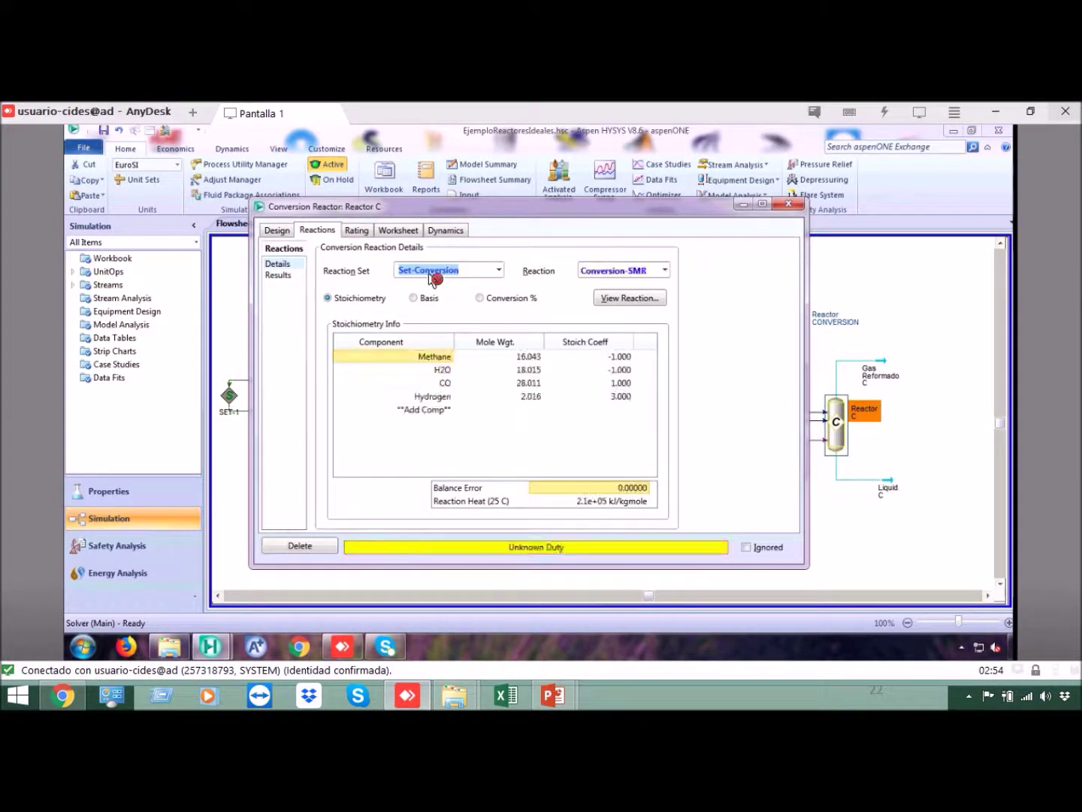
# Review the stoichiometry of the Conversion-WGS and Conversion-SMR reactions in Reactor C, and close the reactor.
pyautogui.click(666, 270)
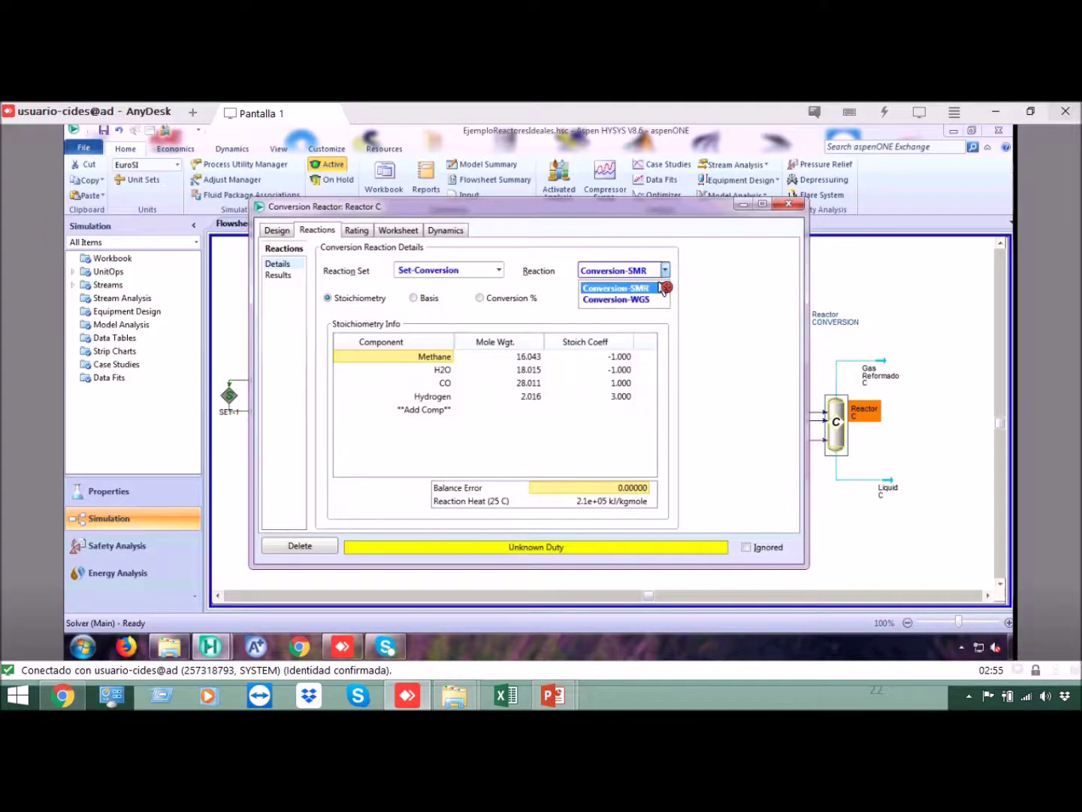
pyautogui.click(659, 300)
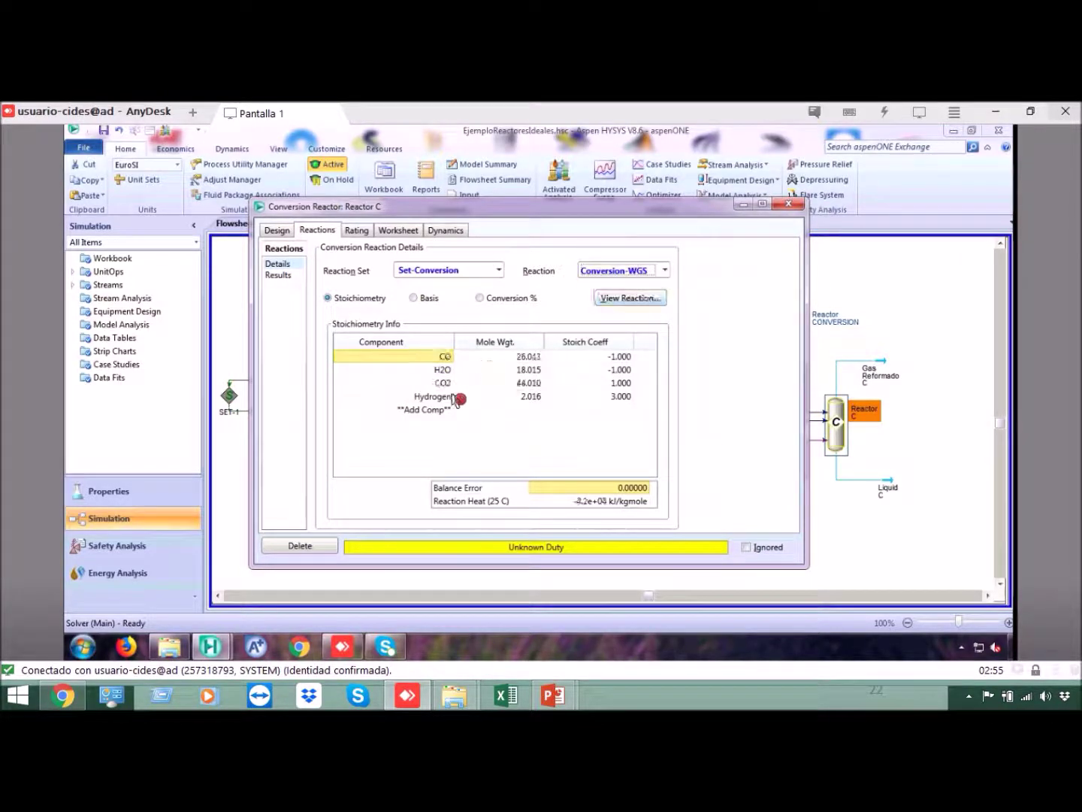
pyautogui.click(666, 270)
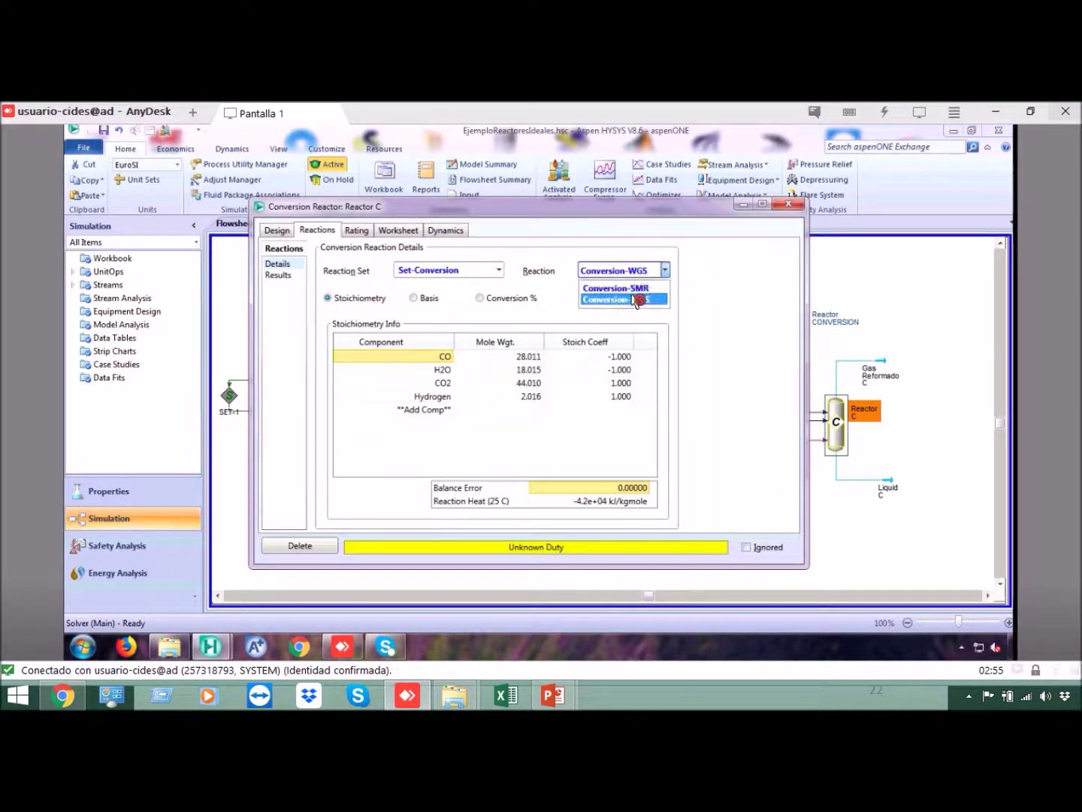
pyautogui.click(635, 288)
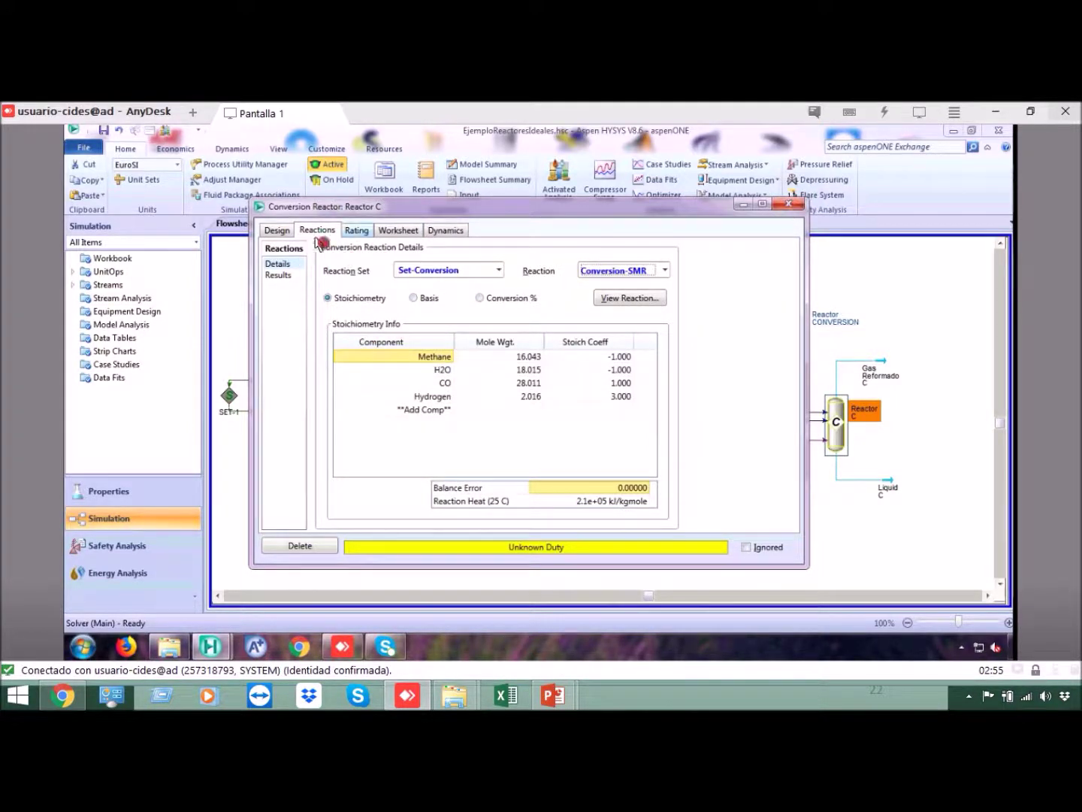
pyautogui.click(788, 209)
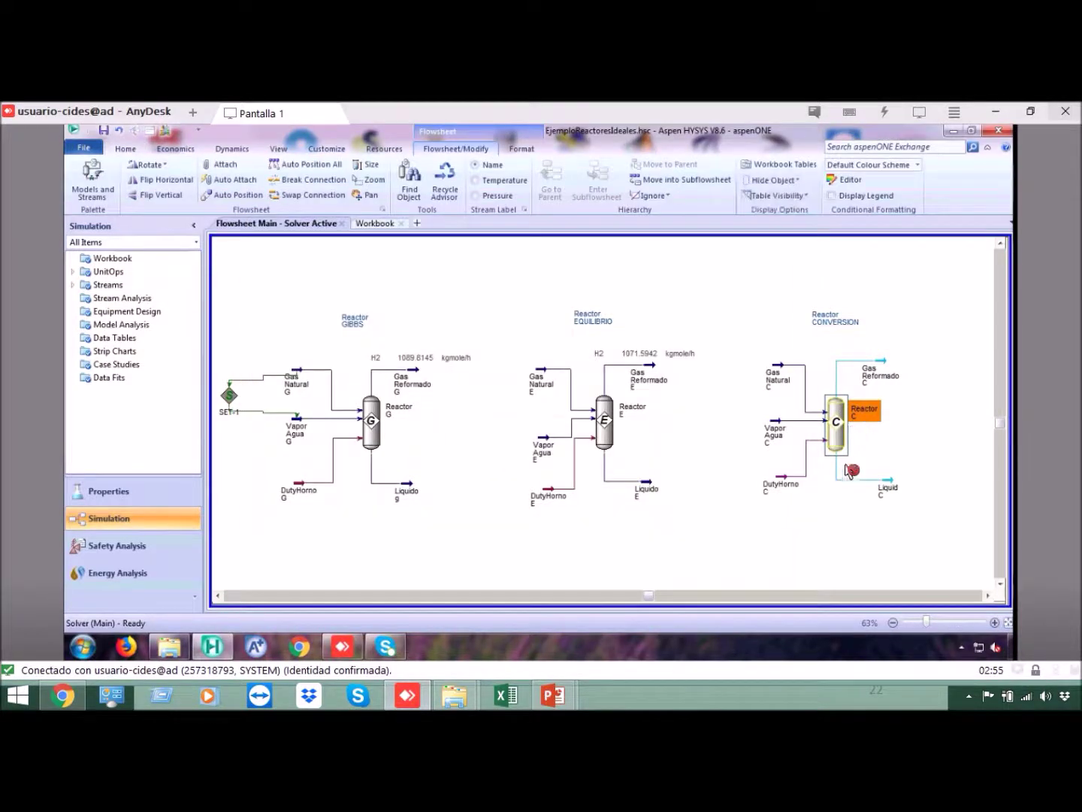
# Set the Gas Reformado C stream temperature to 750 C and close the stream.
pyautogui.doubleClick(893, 366)
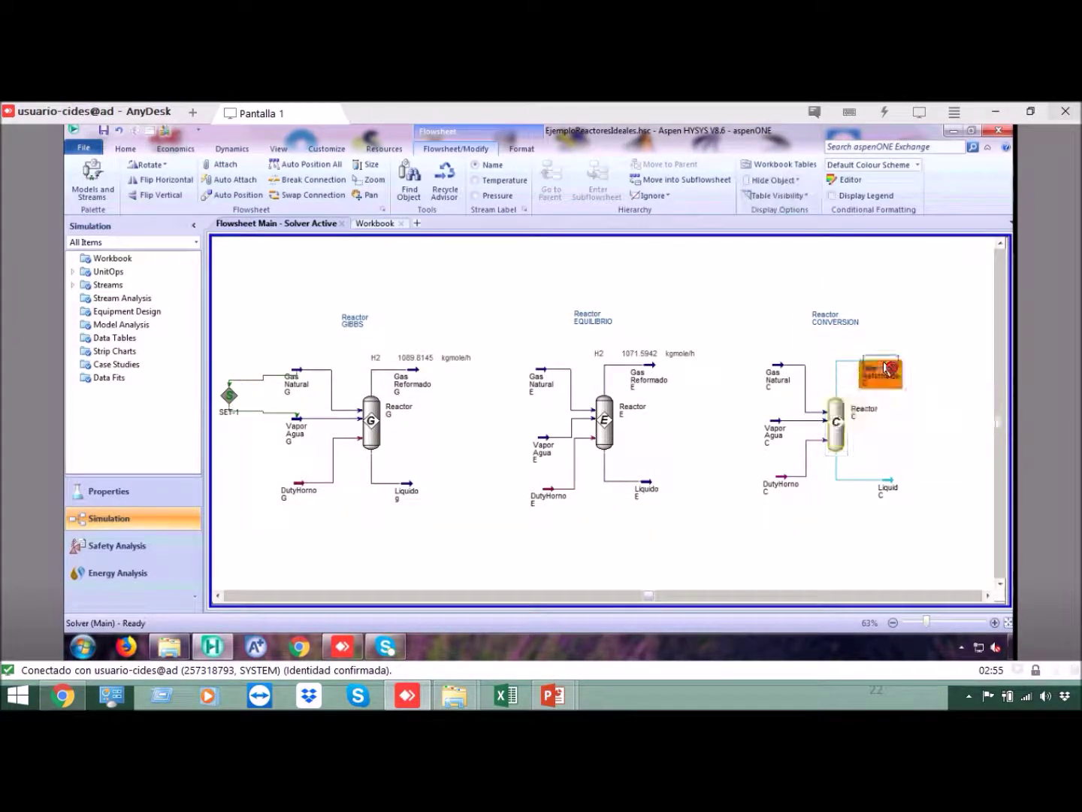
pyautogui.click(447, 255)
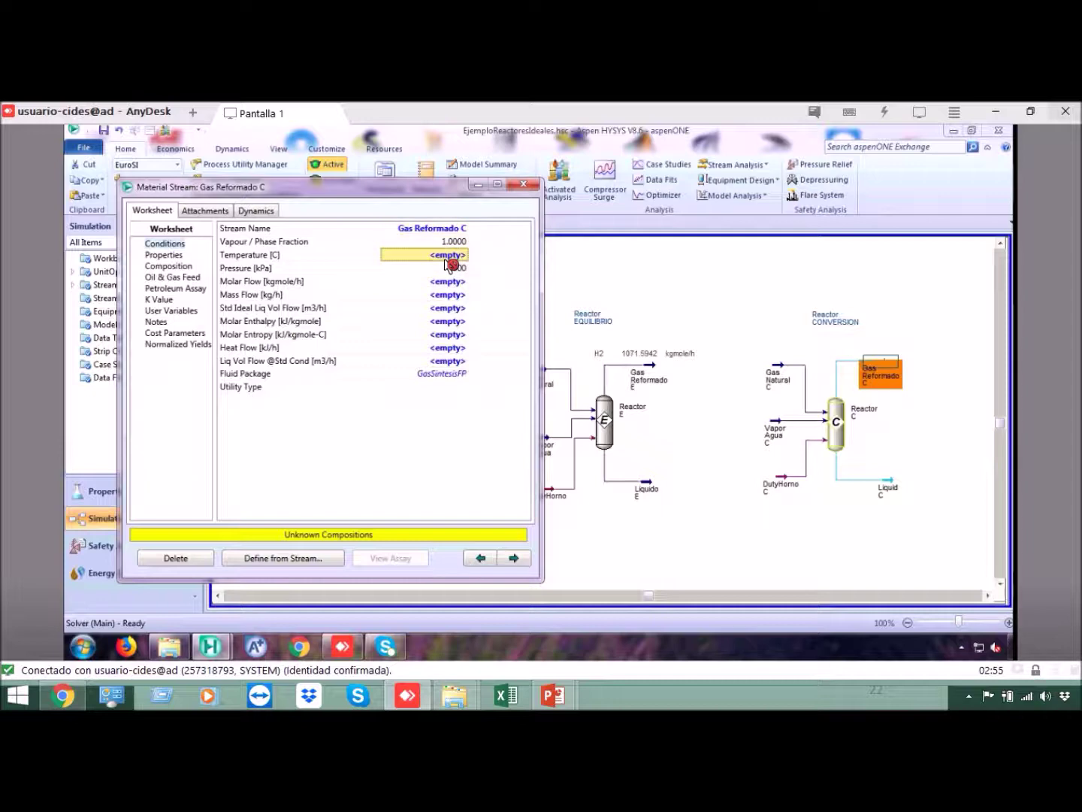
pyautogui.write('750')
pyautogui.press('Return')
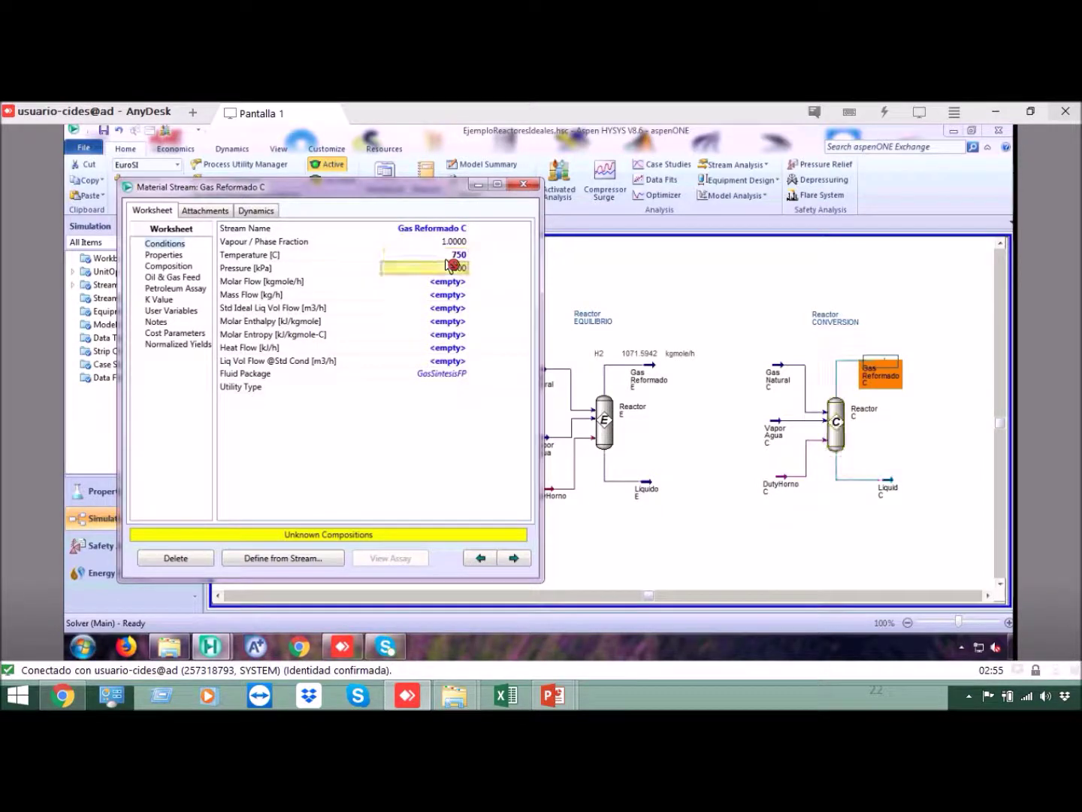
pyautogui.click(530, 188)
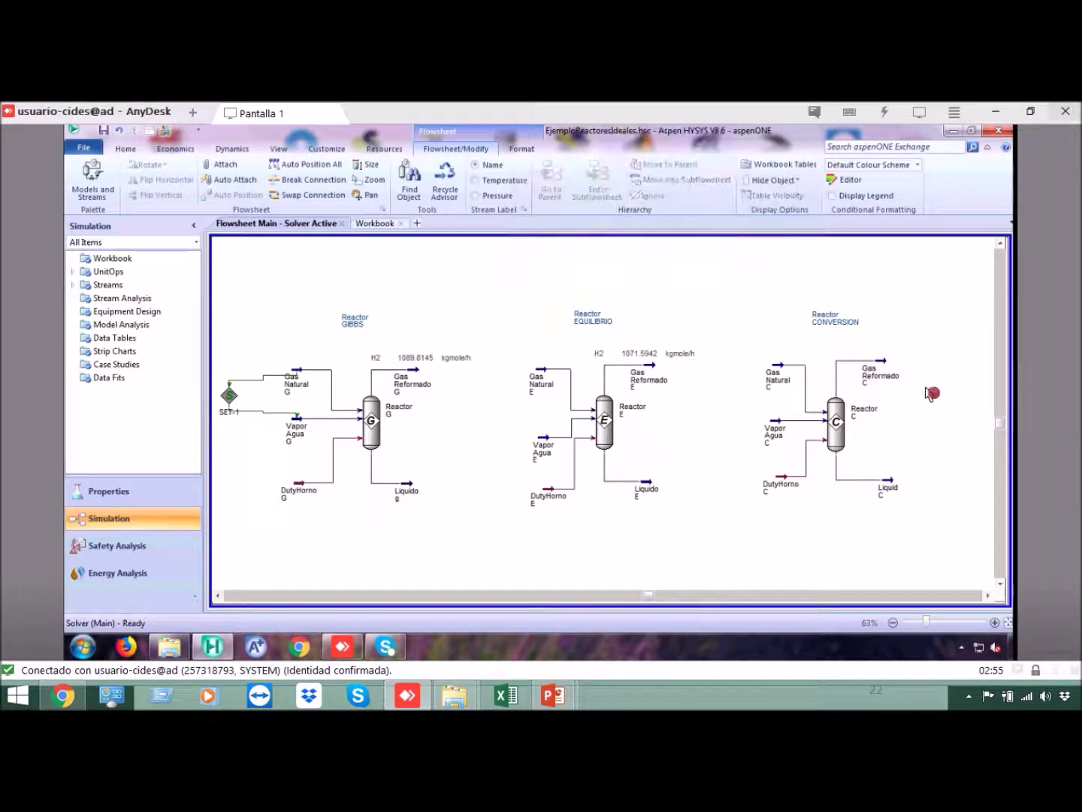
# Show the property table for Gas Reformado C on the flowsheet and remove all its default variables.
pyautogui.click(877, 367)
pyautogui.rightClick(878, 368)
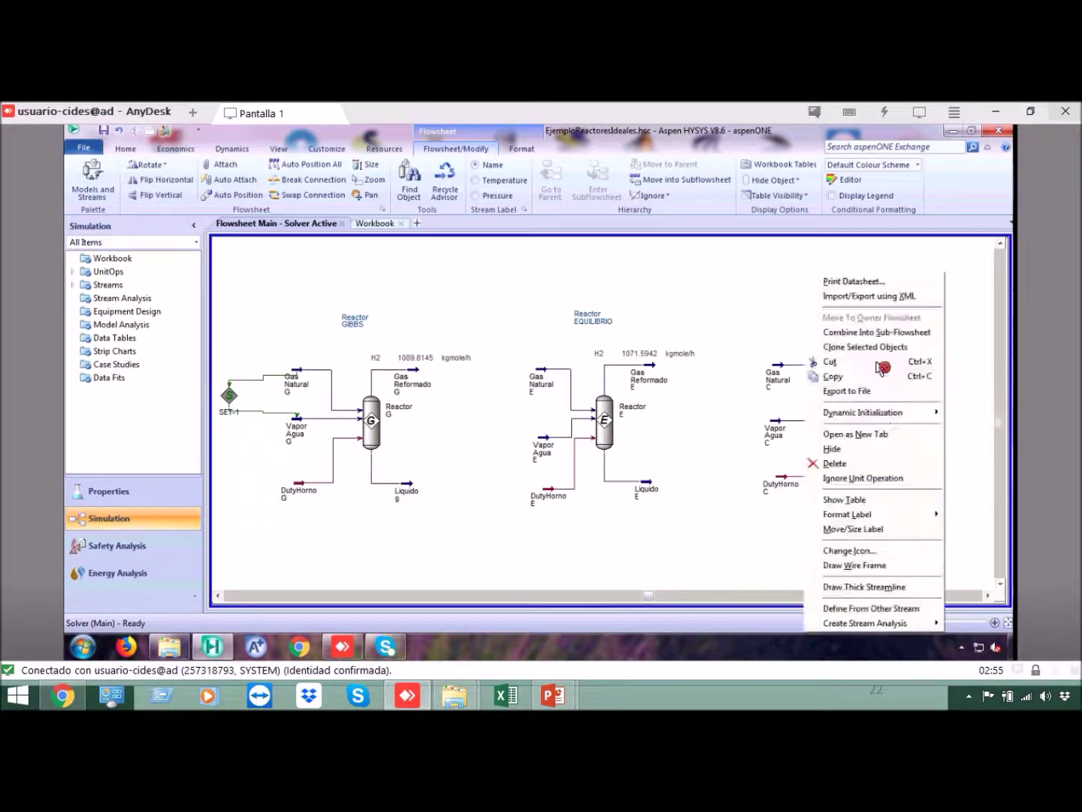
pyautogui.click(853, 500)
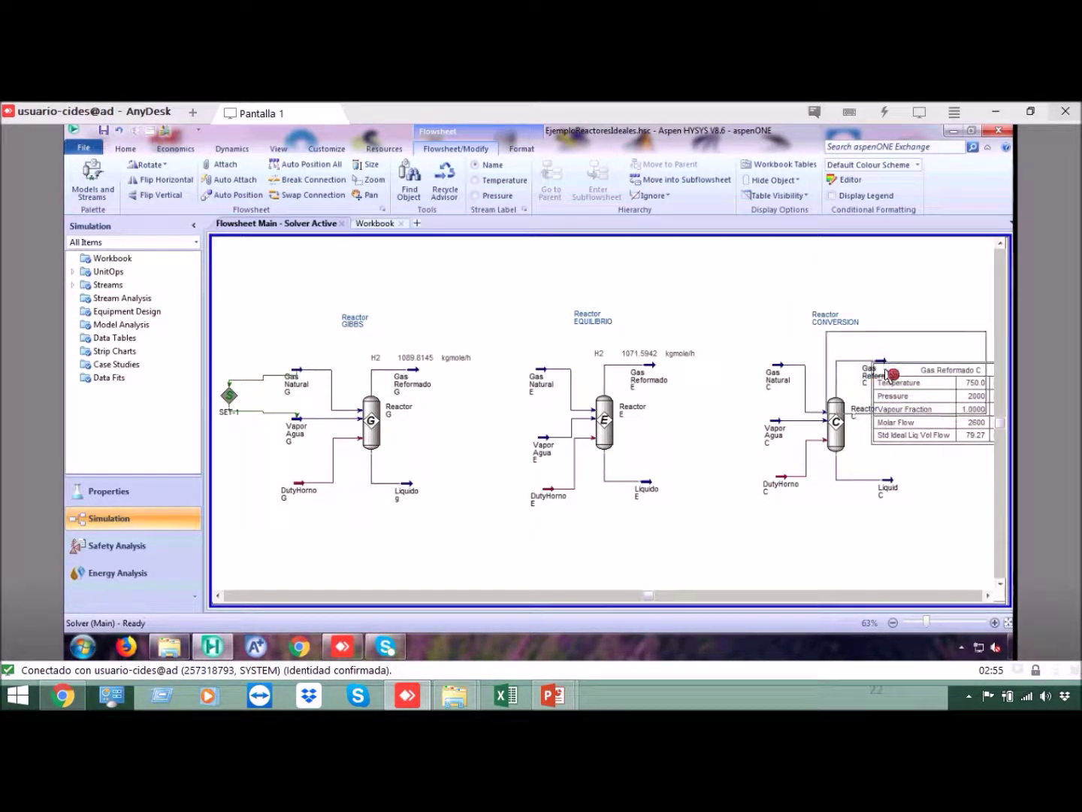
pyautogui.doubleClick(924, 368)
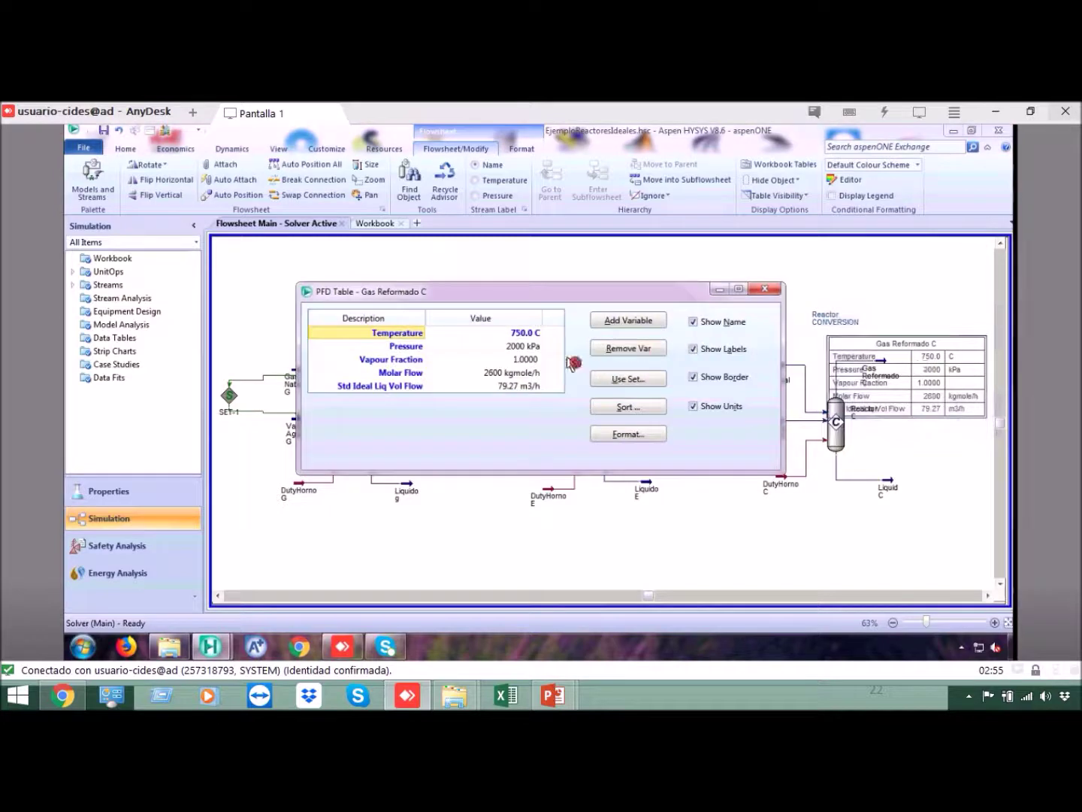
pyautogui.click(532, 337)
pyautogui.click(611, 350)
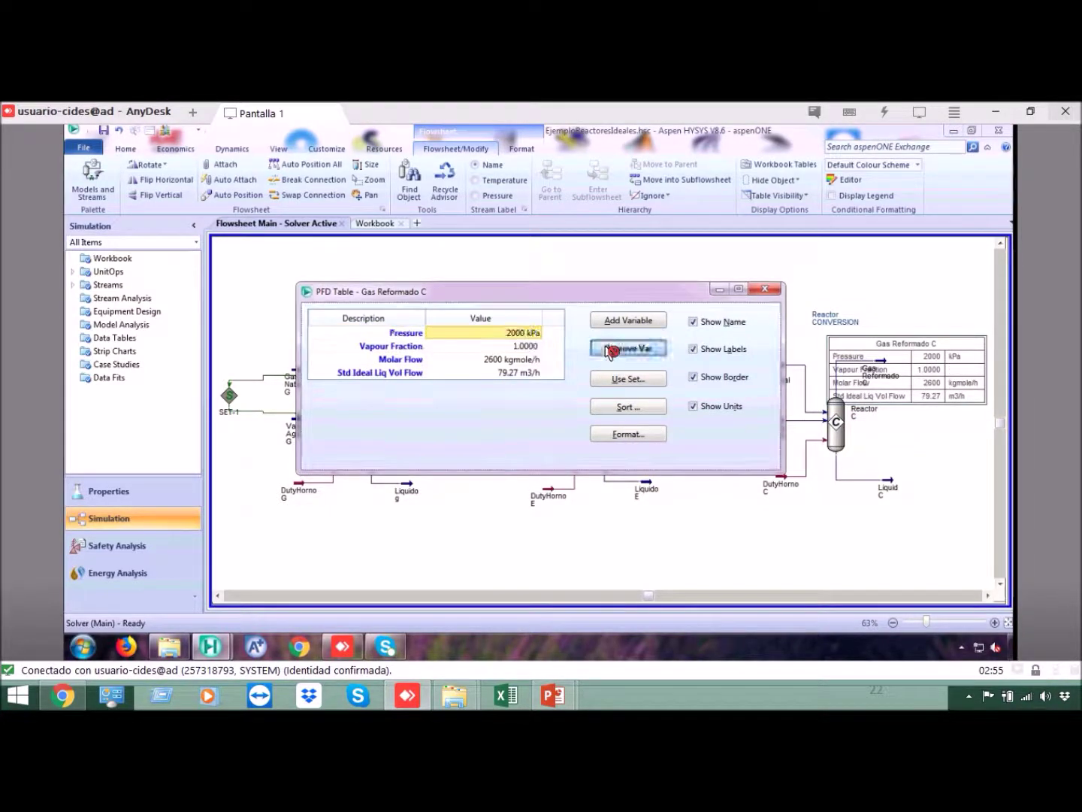
pyautogui.click(611, 350)
pyautogui.click(612, 350)
pyautogui.click(612, 350)
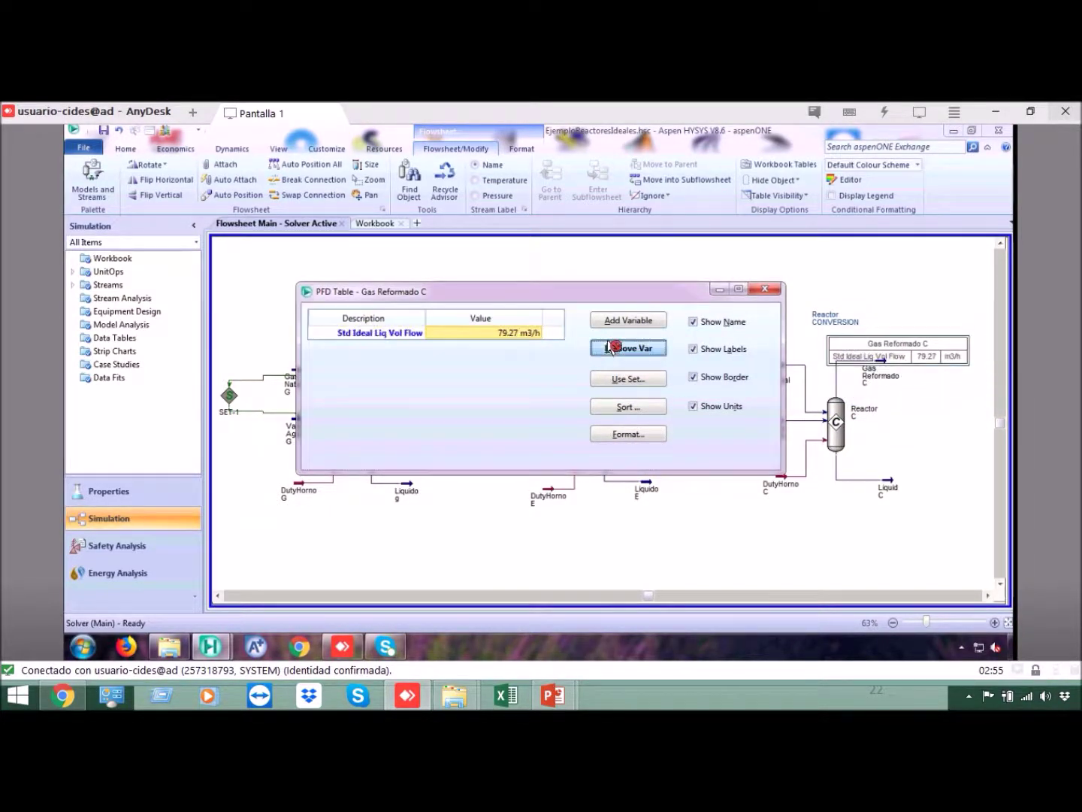
pyautogui.click(612, 350)
# Add the Master Comp Molar Flow variable for Hydrogen to the Gas Reformado C table.
pyautogui.click(623, 322)
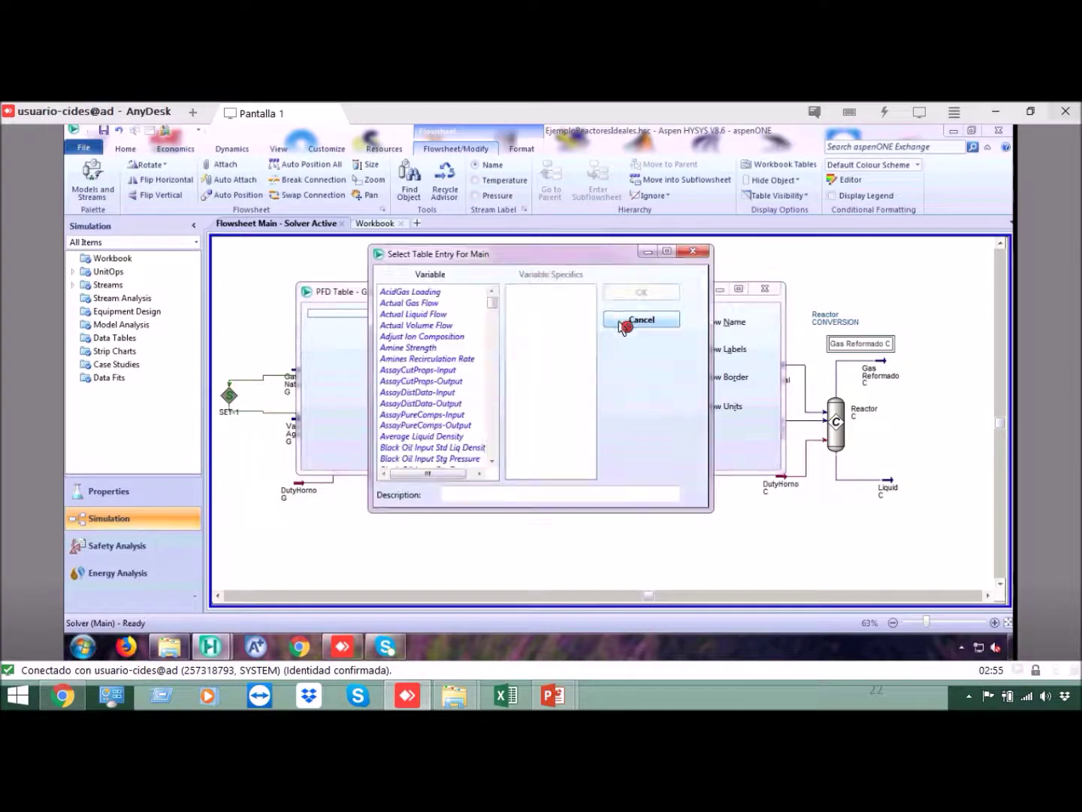
pyautogui.click(494, 359)
pyautogui.click(494, 359)
pyautogui.click(498, 364)
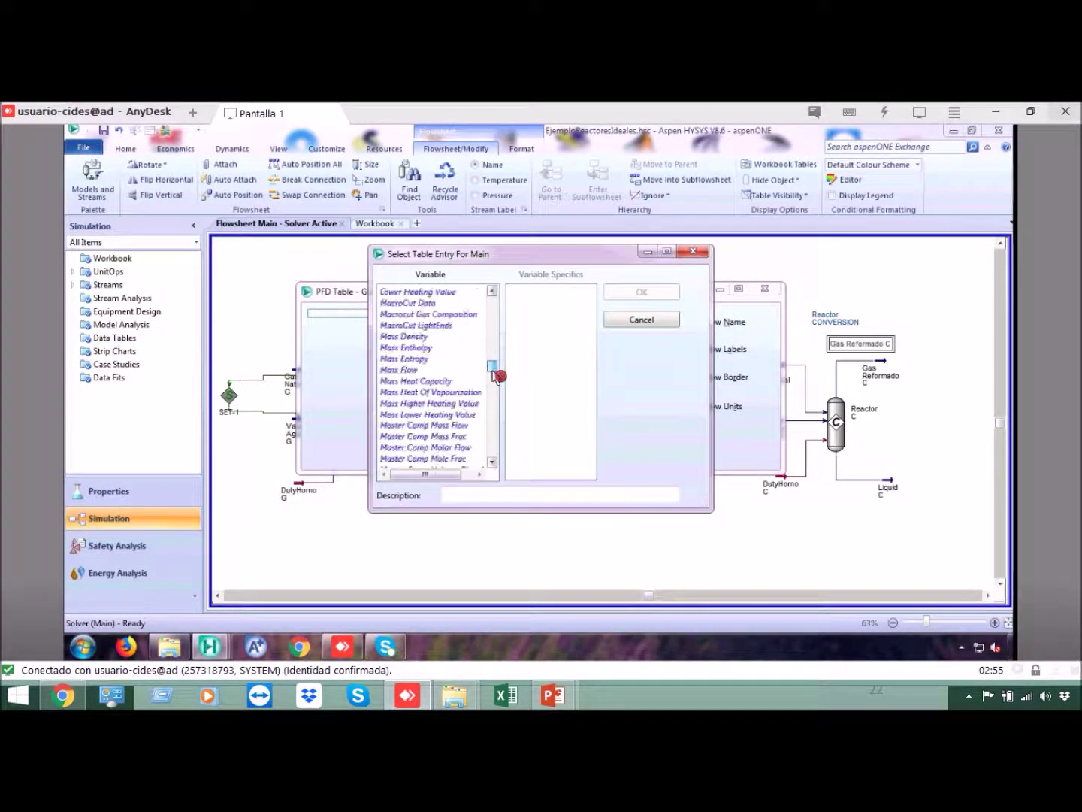
pyautogui.click(498, 363)
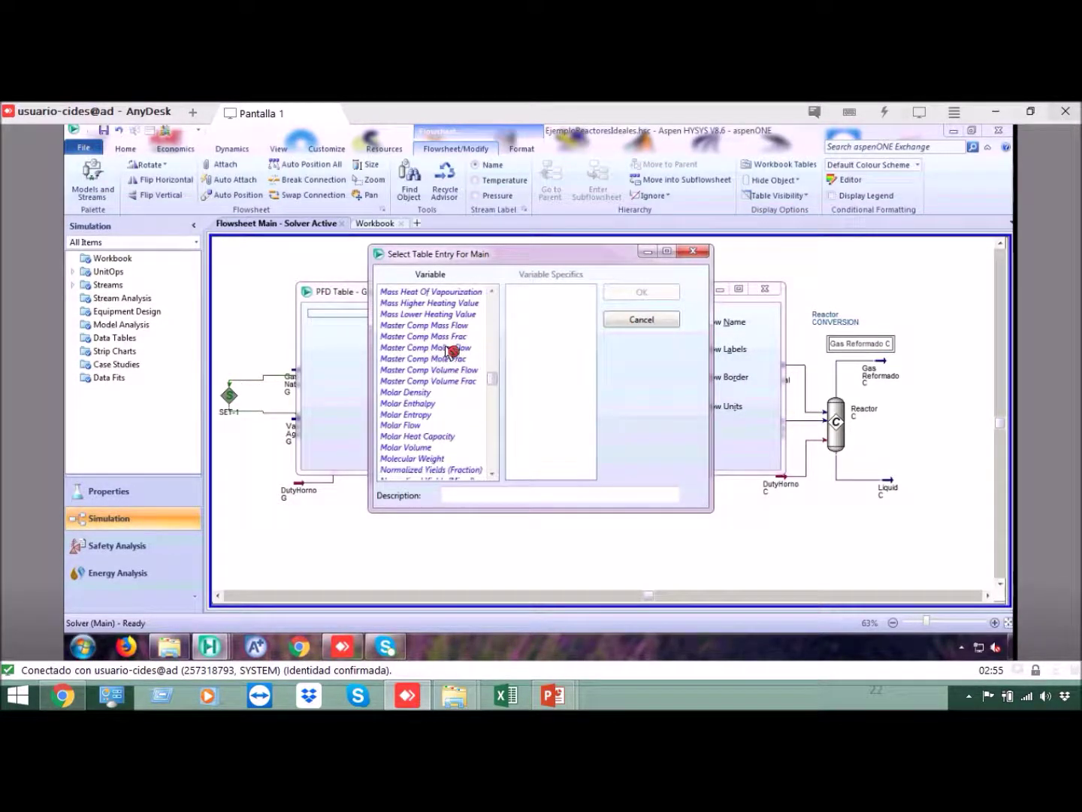
pyautogui.click(451, 347)
pyautogui.click(531, 314)
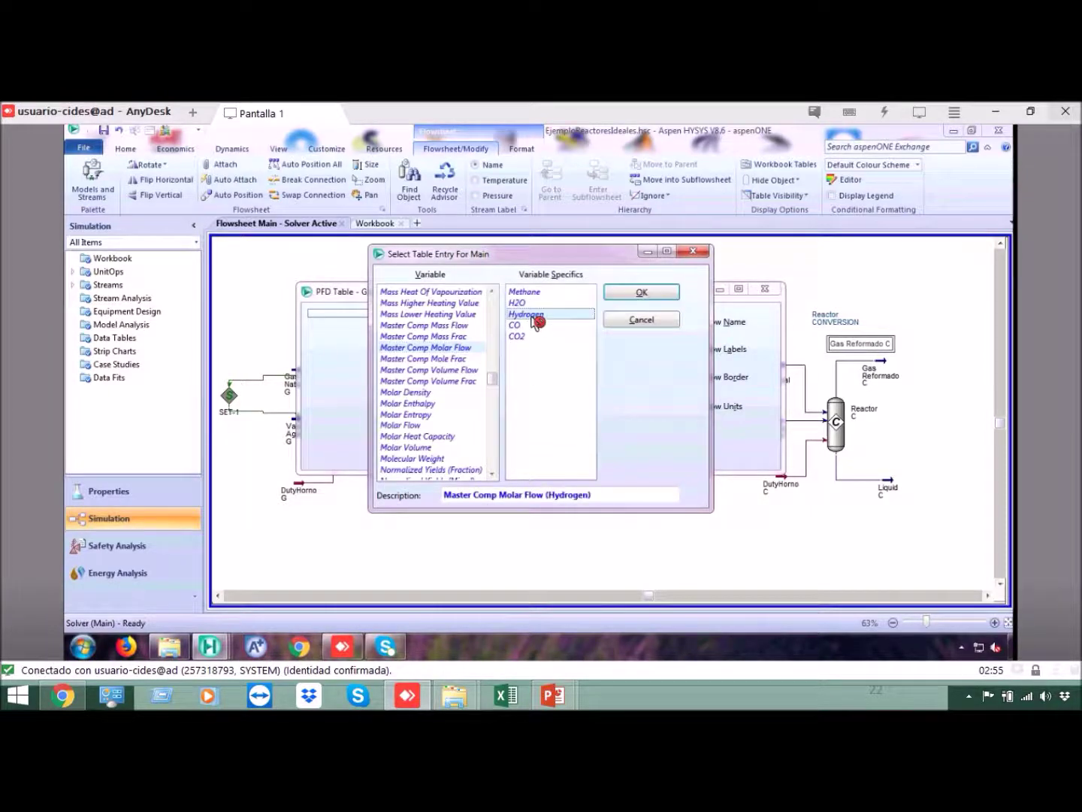
pyautogui.click(645, 293)
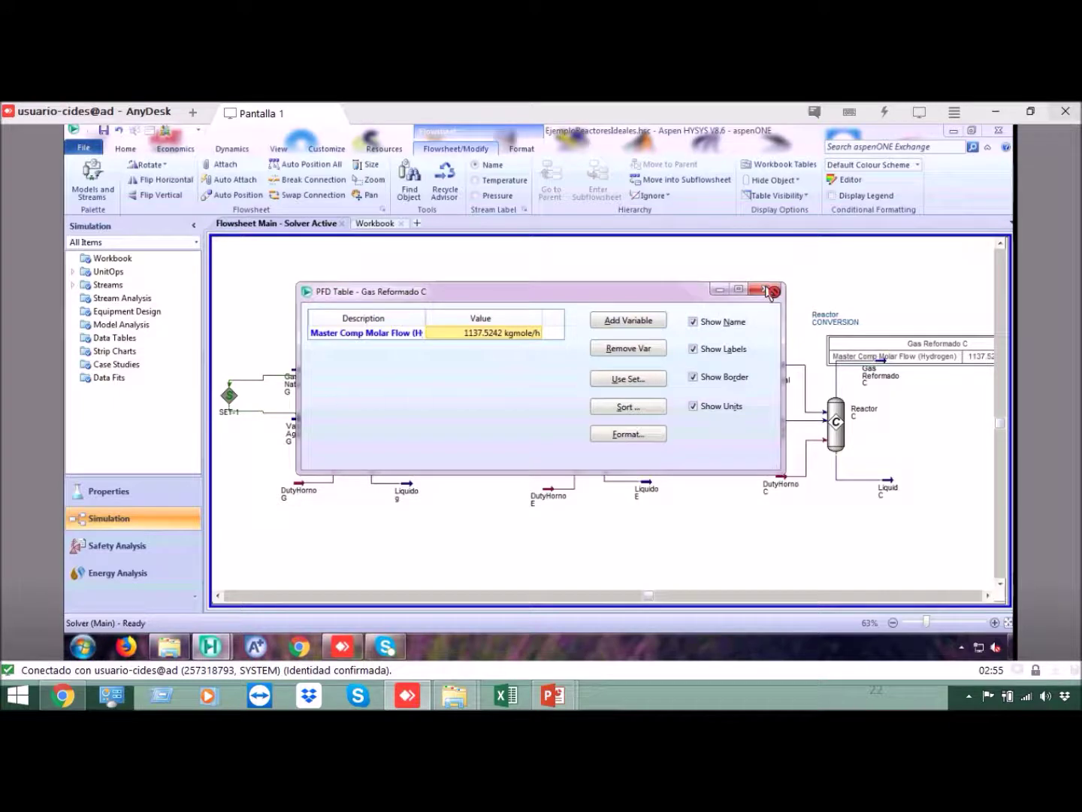
# Rename the hydrogen flow entry in the Gas Reformado C table as H2 and close the table settings.
pyautogui.click(406, 335)
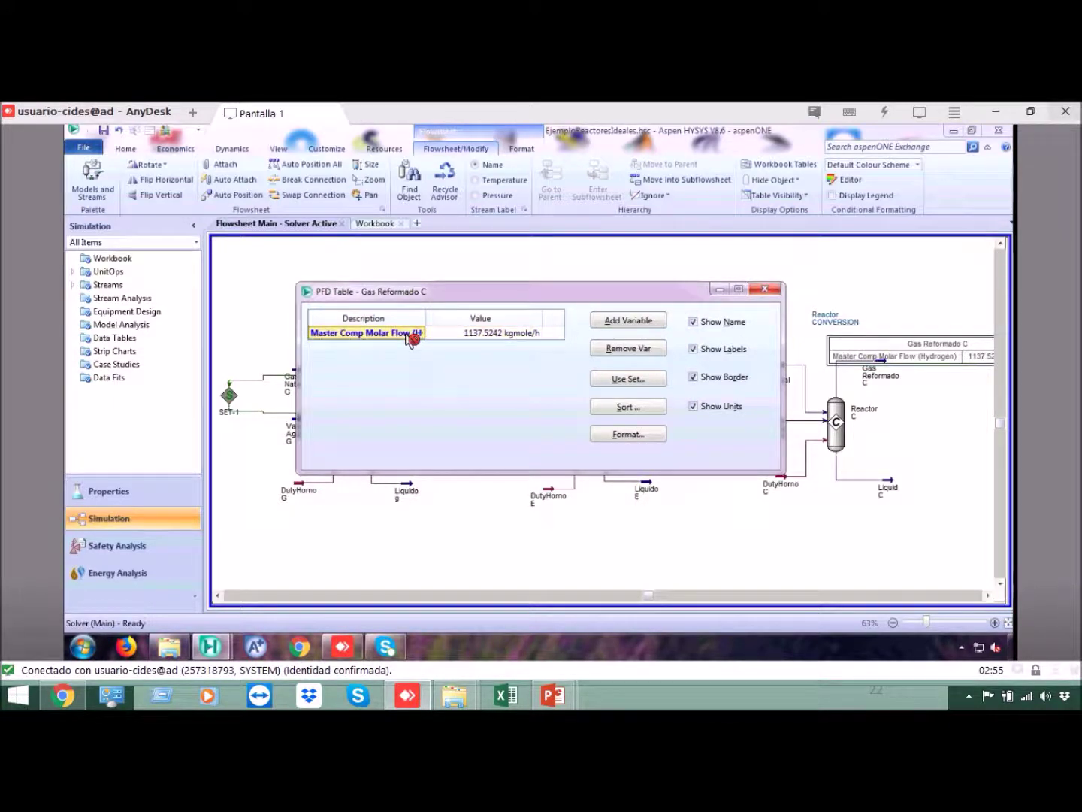
pyautogui.click(412, 340)
pyautogui.write('H2')
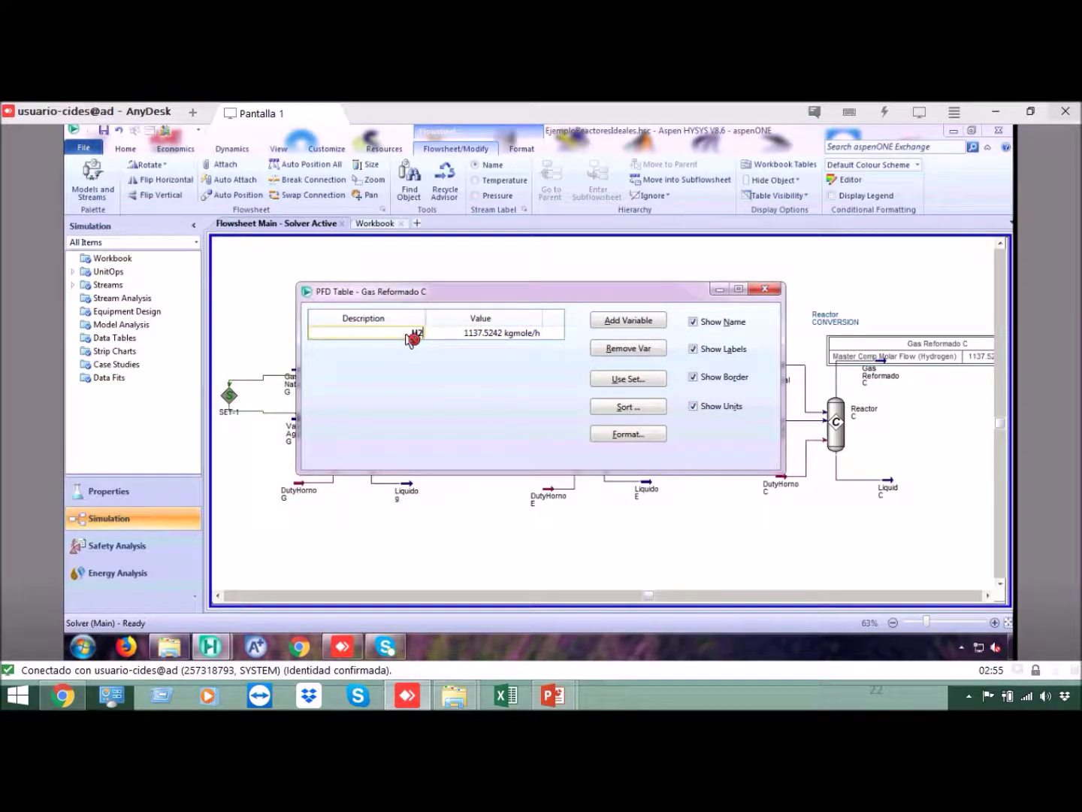
pyautogui.press('Return')
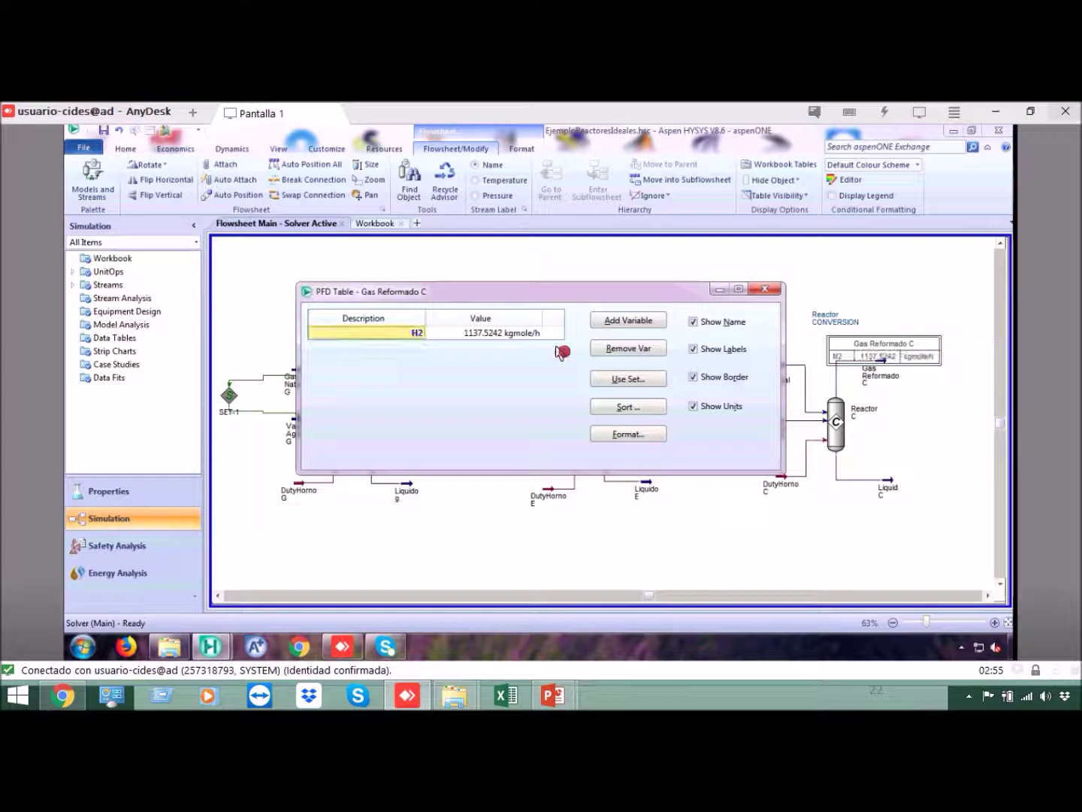
pyautogui.click(776, 293)
# Hide the name and border of the Gas Reformado C table and place the H2 flow just above its stream.
pyautogui.moveTo(893, 348); pyautogui.dragTo(904, 344)
pyautogui.doubleClick(904, 346)
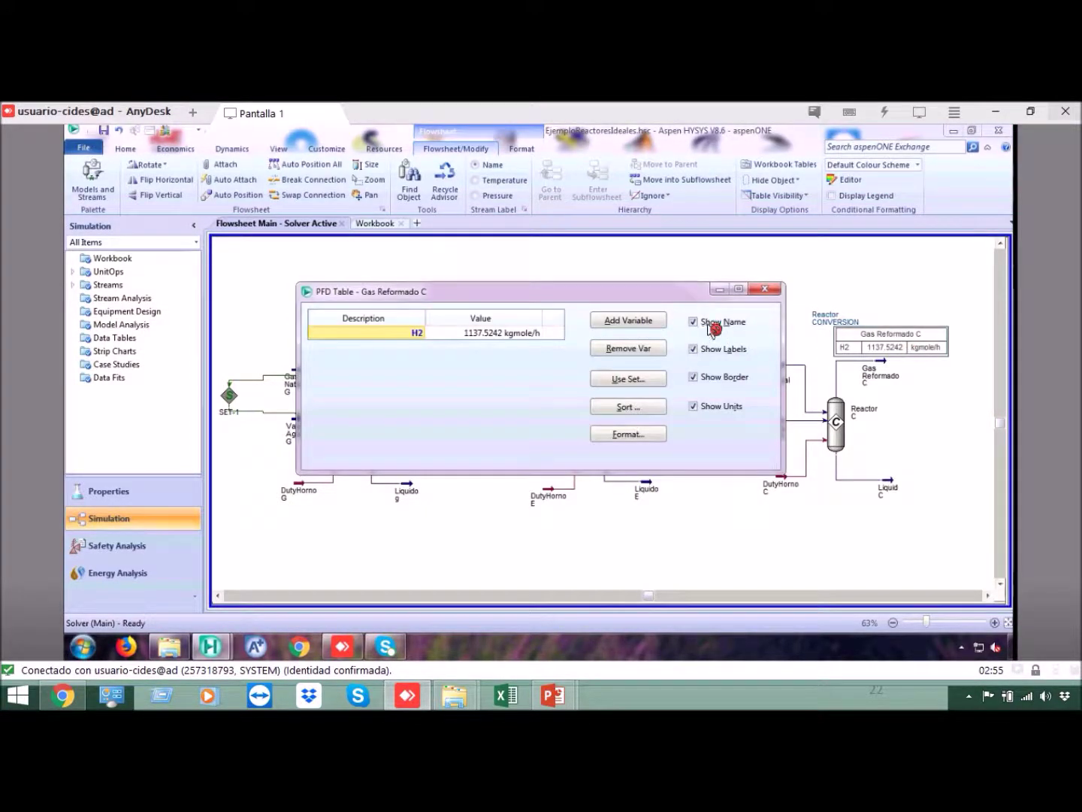
pyautogui.click(714, 322)
pyautogui.click(764, 289)
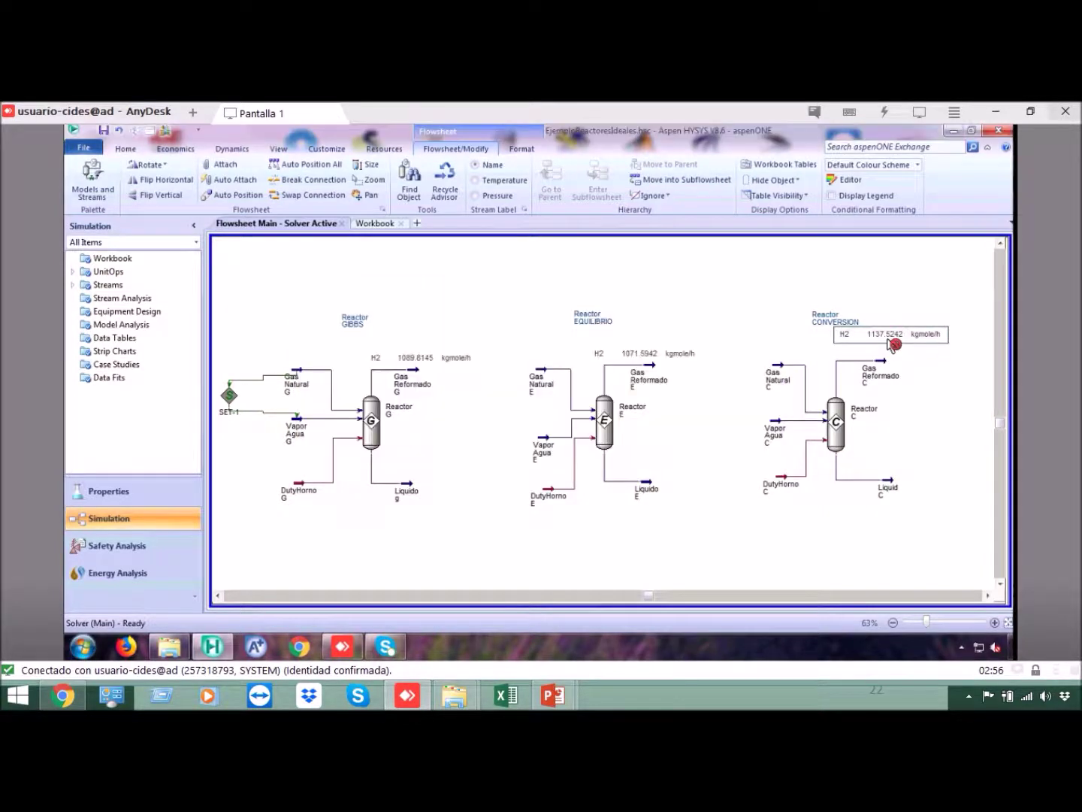
pyautogui.moveTo(892, 339); pyautogui.dragTo(888, 348)
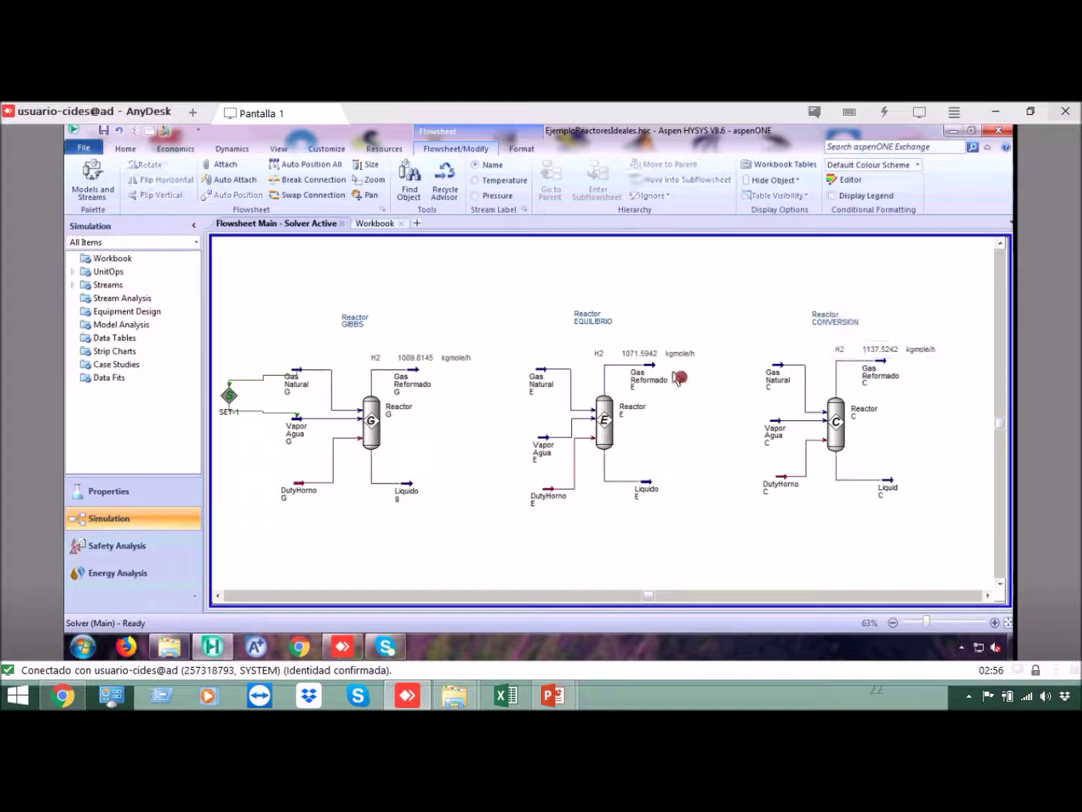
pyautogui.click(433, 363)
pyautogui.click(657, 354)
pyautogui.click(891, 350)
pyautogui.click(917, 308)
# Show the property table for the DutyHorno G energy stream and place it just beneath the stream.
pyautogui.click(304, 489)
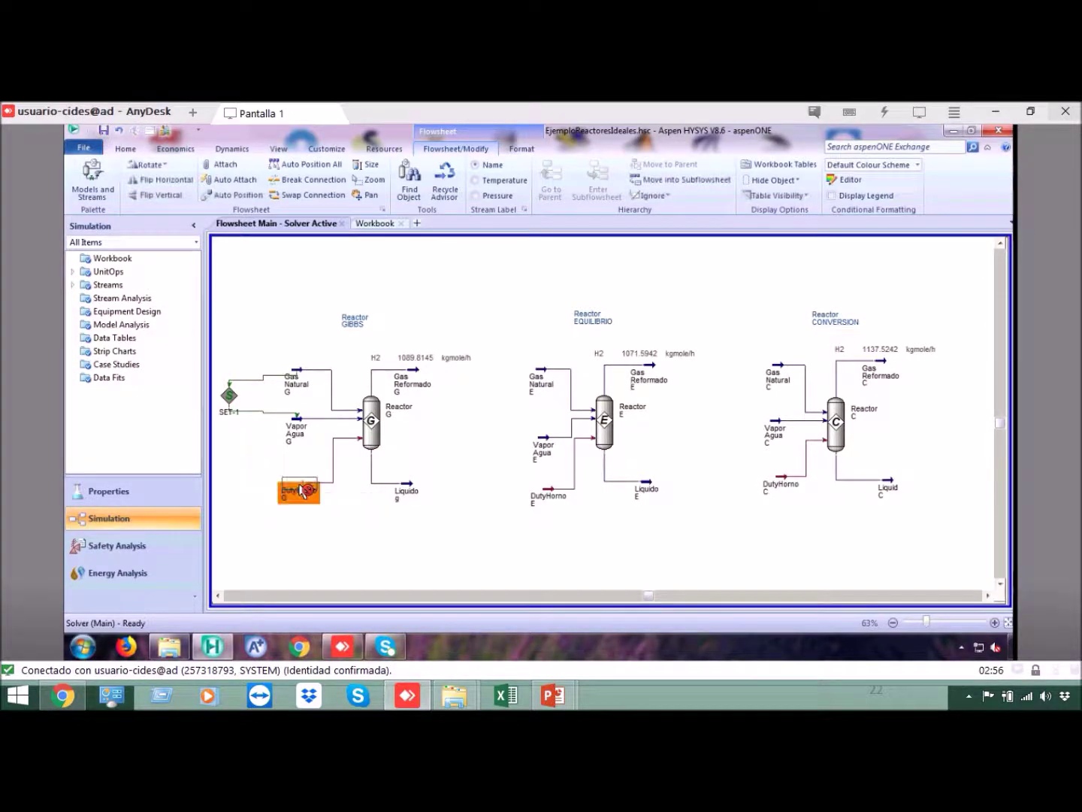
pyautogui.rightClick(303, 491)
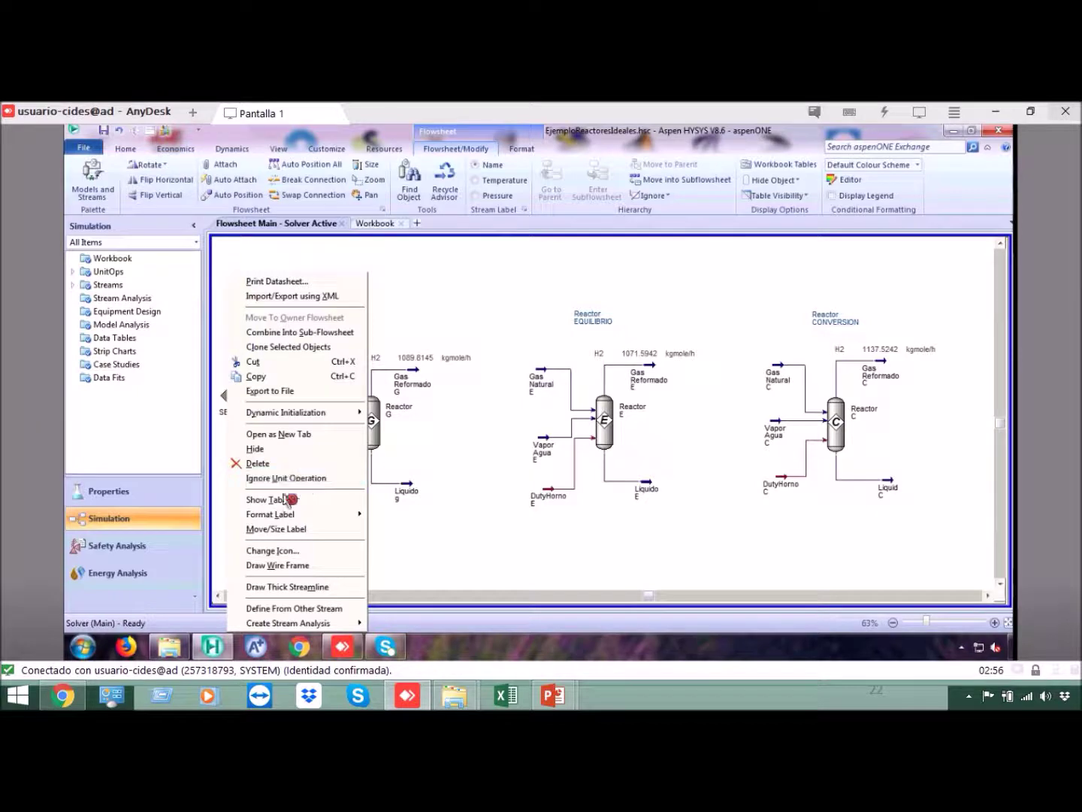
pyautogui.click(286, 499)
pyautogui.click(295, 518)
pyautogui.moveTo(302, 522); pyautogui.dragTo(296, 511)
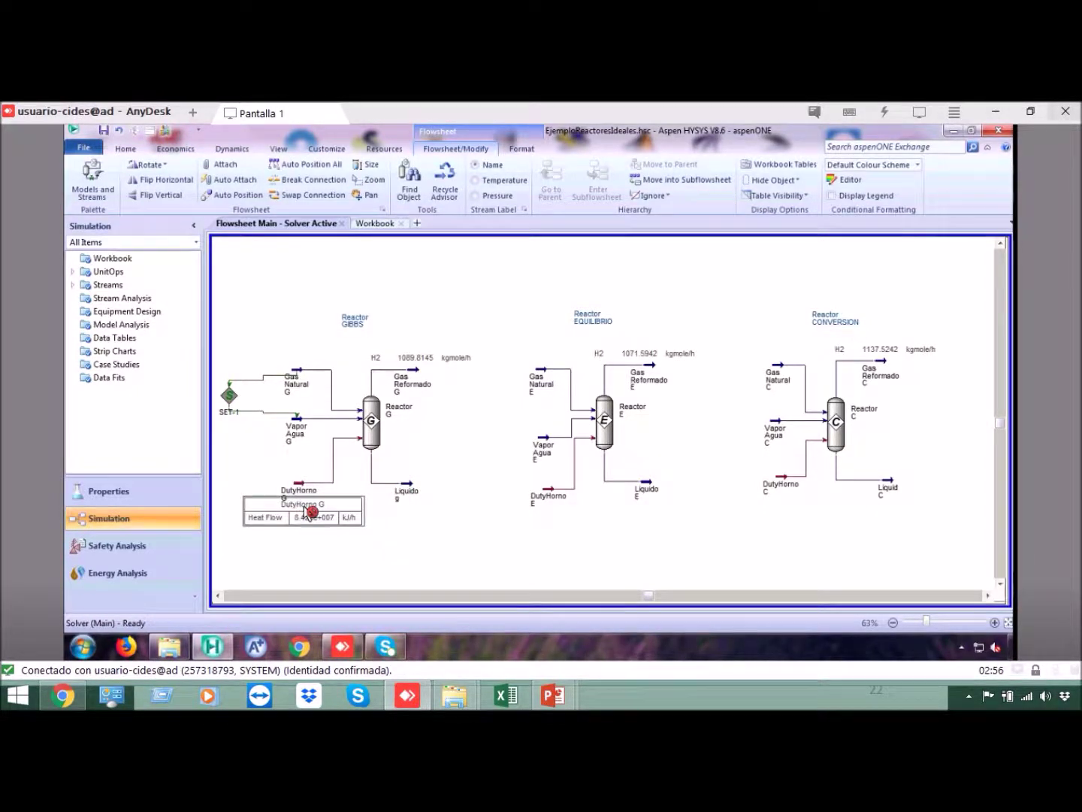
# Hide the name, labels and border of the DutyHorno G table and centre the heat flow value under its stream.
pyautogui.doubleClick(307, 513)
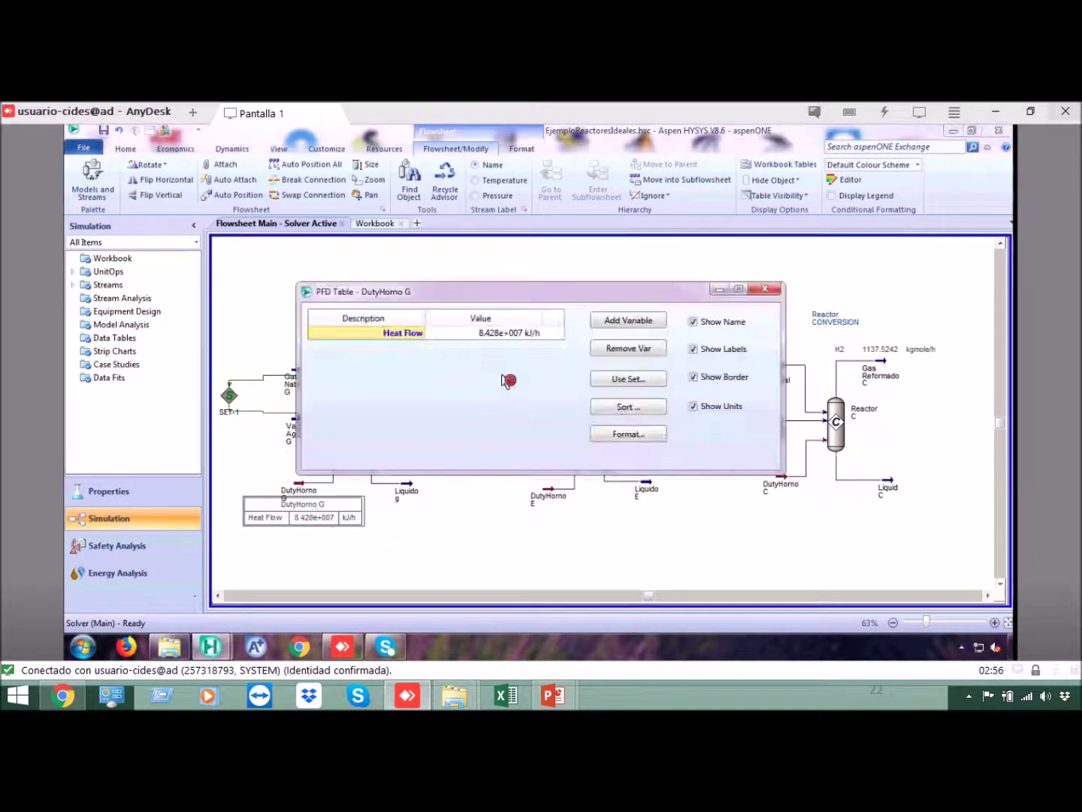
pyautogui.click(693, 321)
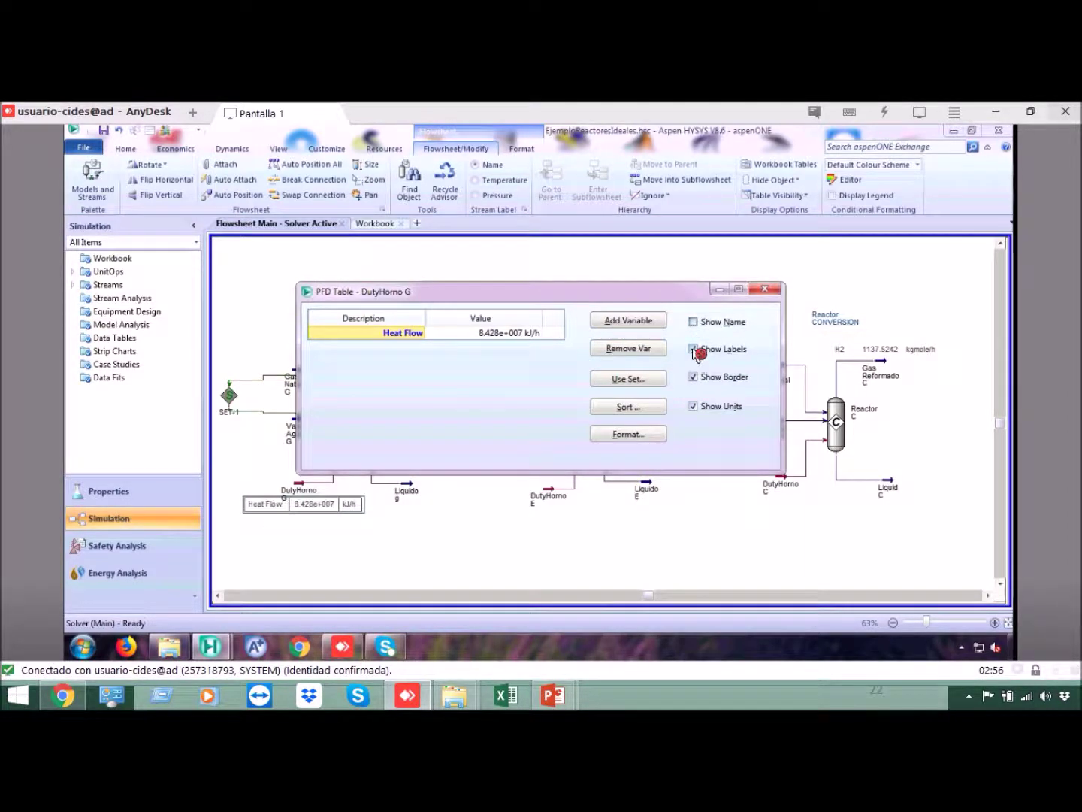
pyautogui.click(693, 348)
pyautogui.click(693, 377)
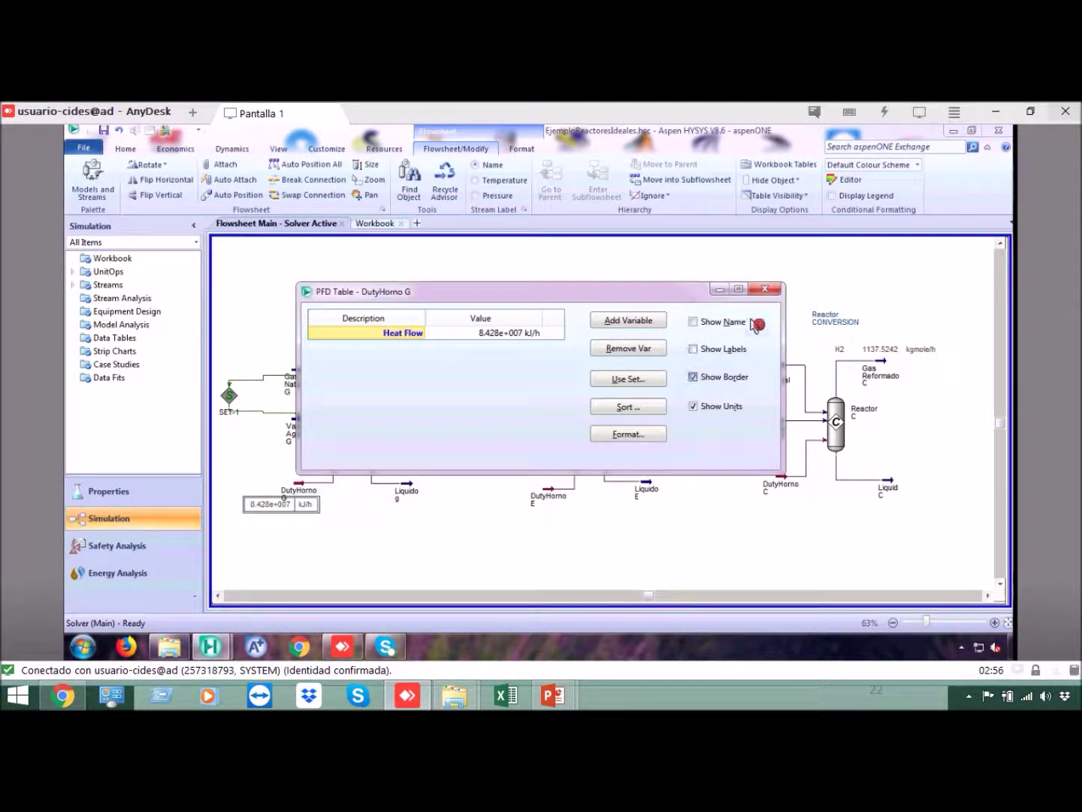
pyautogui.click(765, 290)
pyautogui.moveTo(307, 512); pyautogui.dragTo(313, 512)
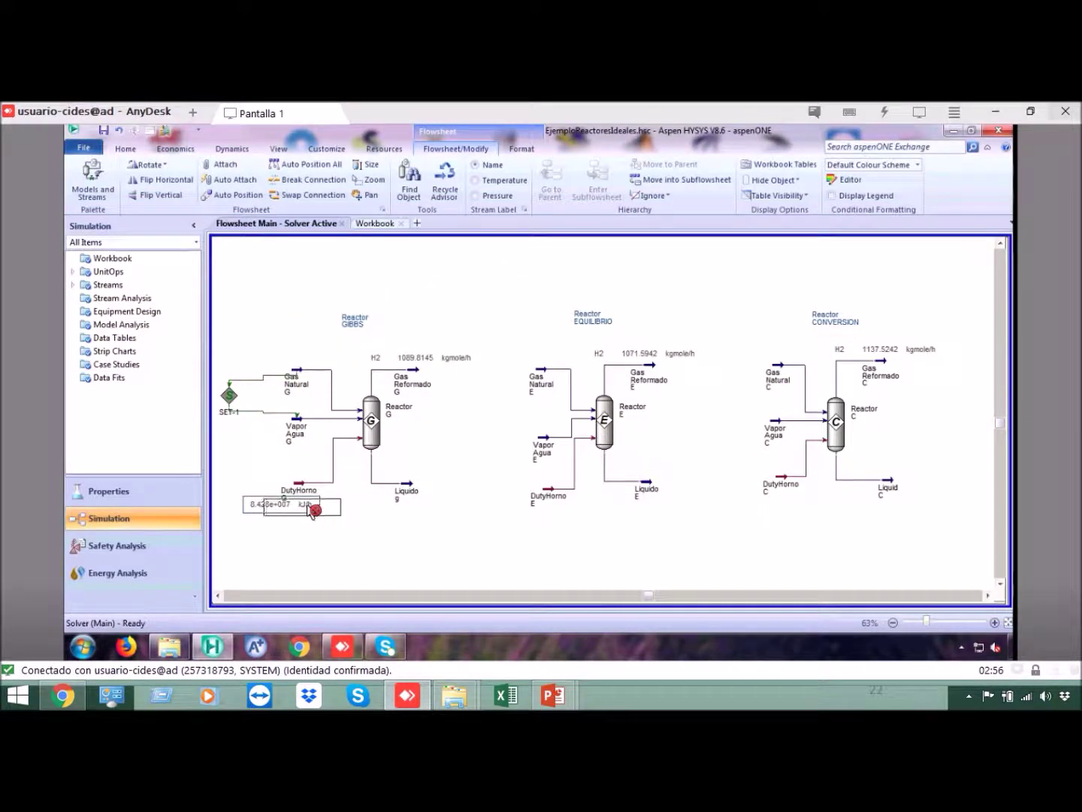
# Show the property table for the DutyHorno E energy stream and place it just beneath the stream.
pyautogui.click(554, 496)
pyautogui.rightClick(552, 496)
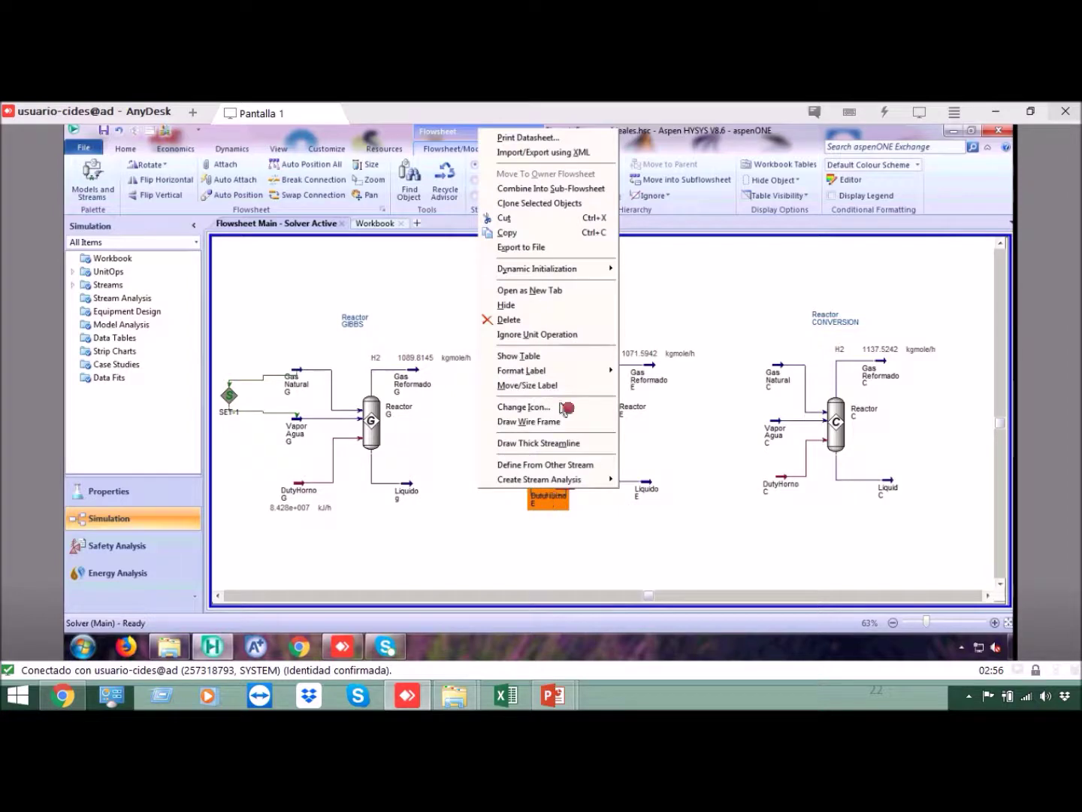
pyautogui.click(526, 355)
pyautogui.moveTo(611, 510); pyautogui.dragTo(565, 517)
# Hide the name, labels and border of the DutyHorno E table and centre the heat flow value under its stream.
pyautogui.doubleClick(565, 517)
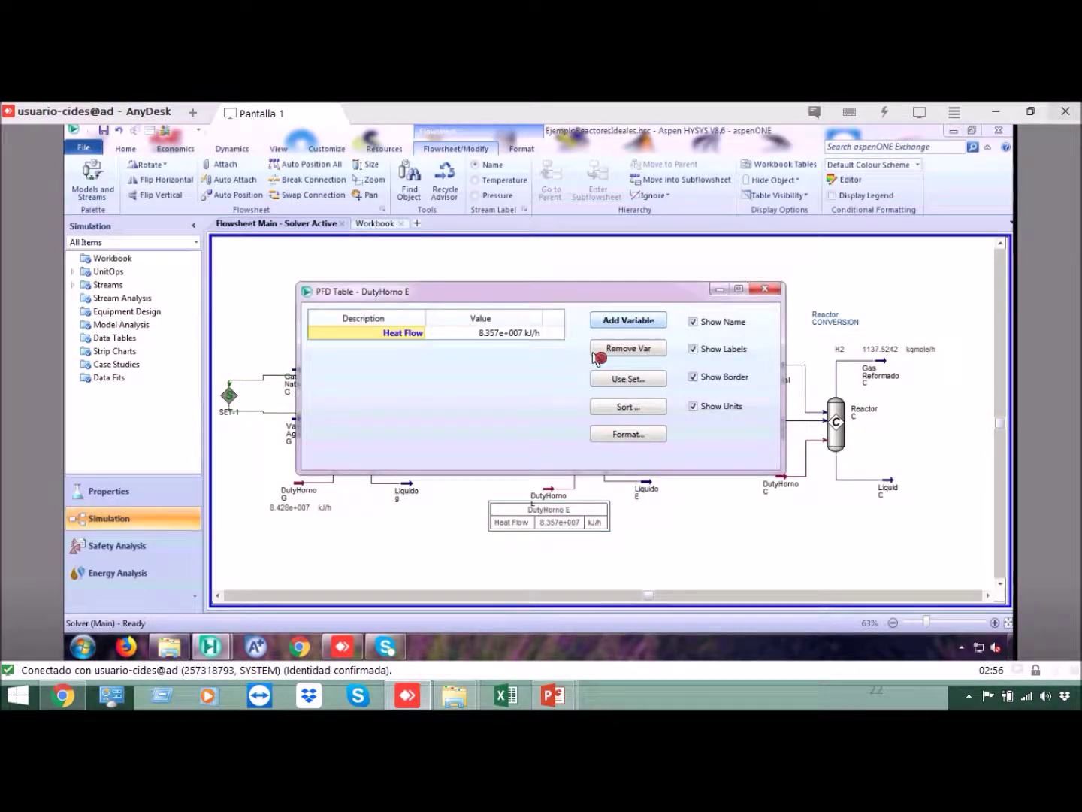
pyautogui.click(694, 323)
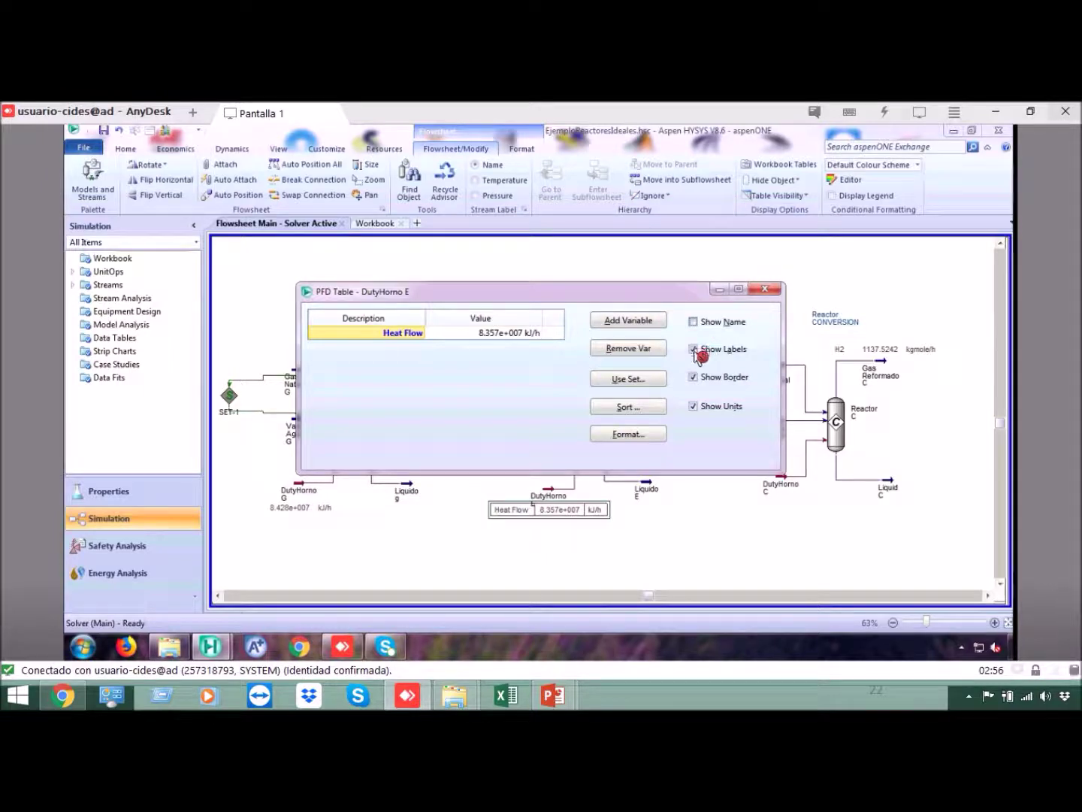
pyautogui.click(694, 349)
pyautogui.hotkey('alt', 'b')
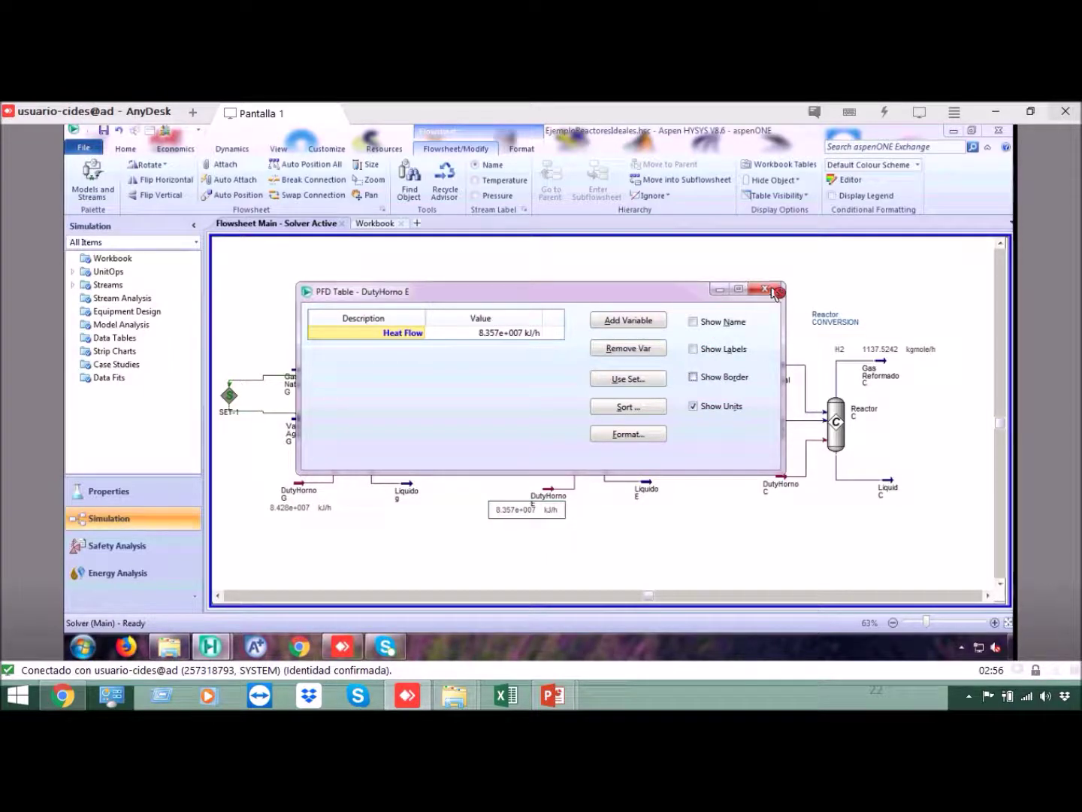
pyautogui.click(775, 291)
pyautogui.moveTo(555, 518); pyautogui.dragTo(585, 524)
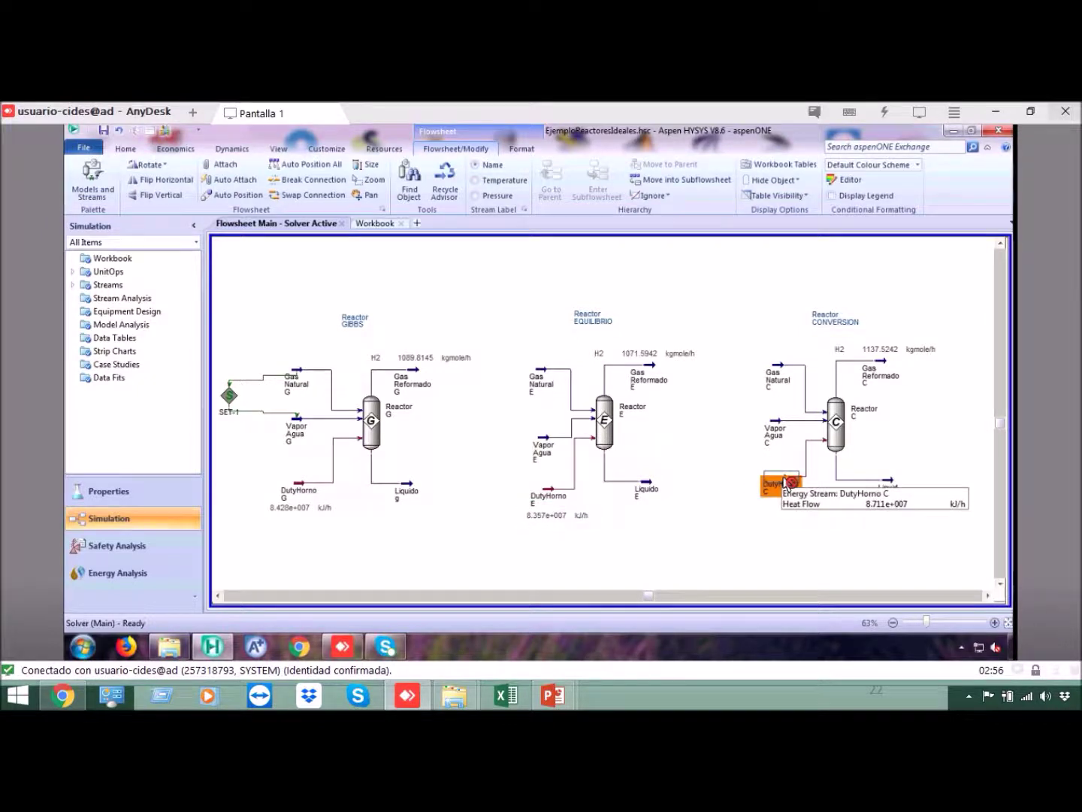
# Show the property table for the DutyHorno C energy stream and place it just beneath the stream.
pyautogui.rightClick(786, 483)
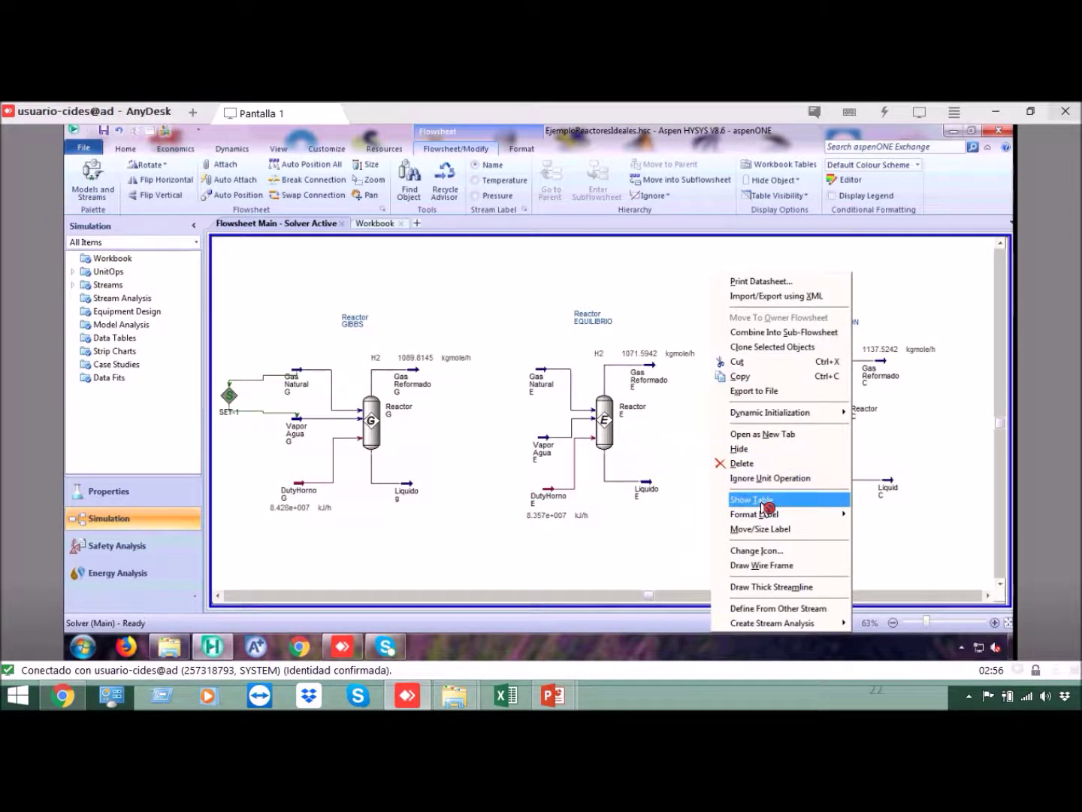
pyautogui.click(767, 499)
pyautogui.moveTo(797, 514); pyautogui.dragTo(788, 518)
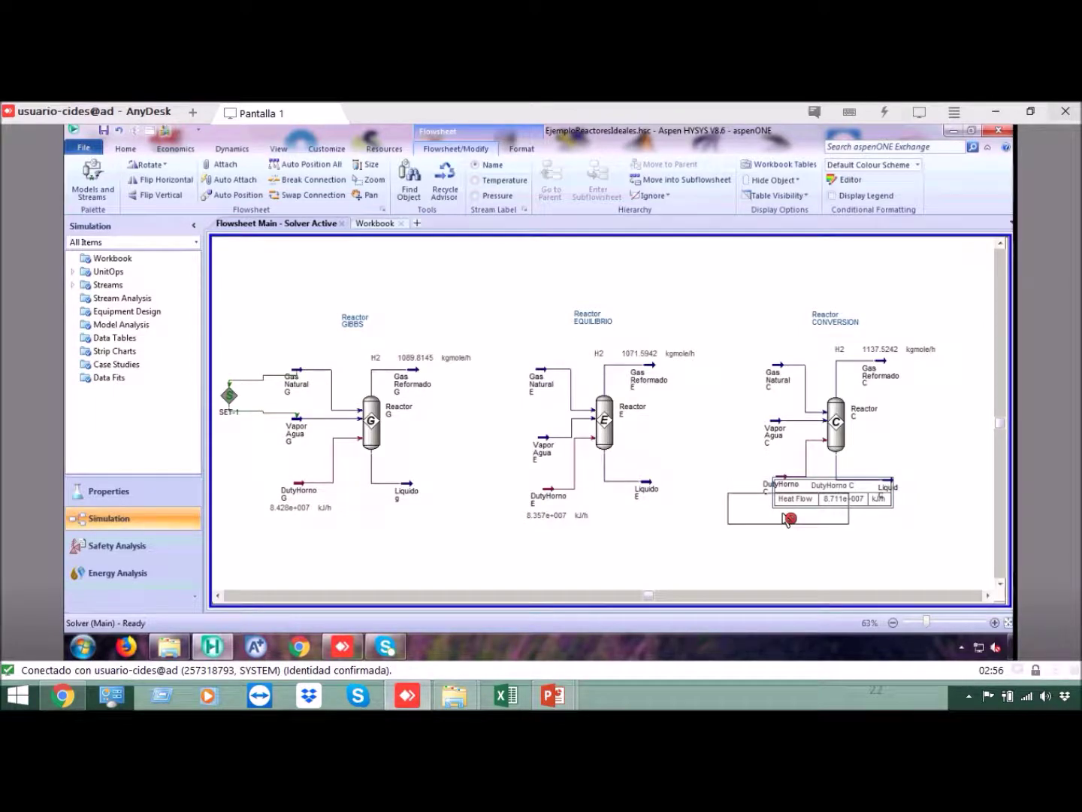
pyautogui.moveTo(786, 518); pyautogui.dragTo(785, 526)
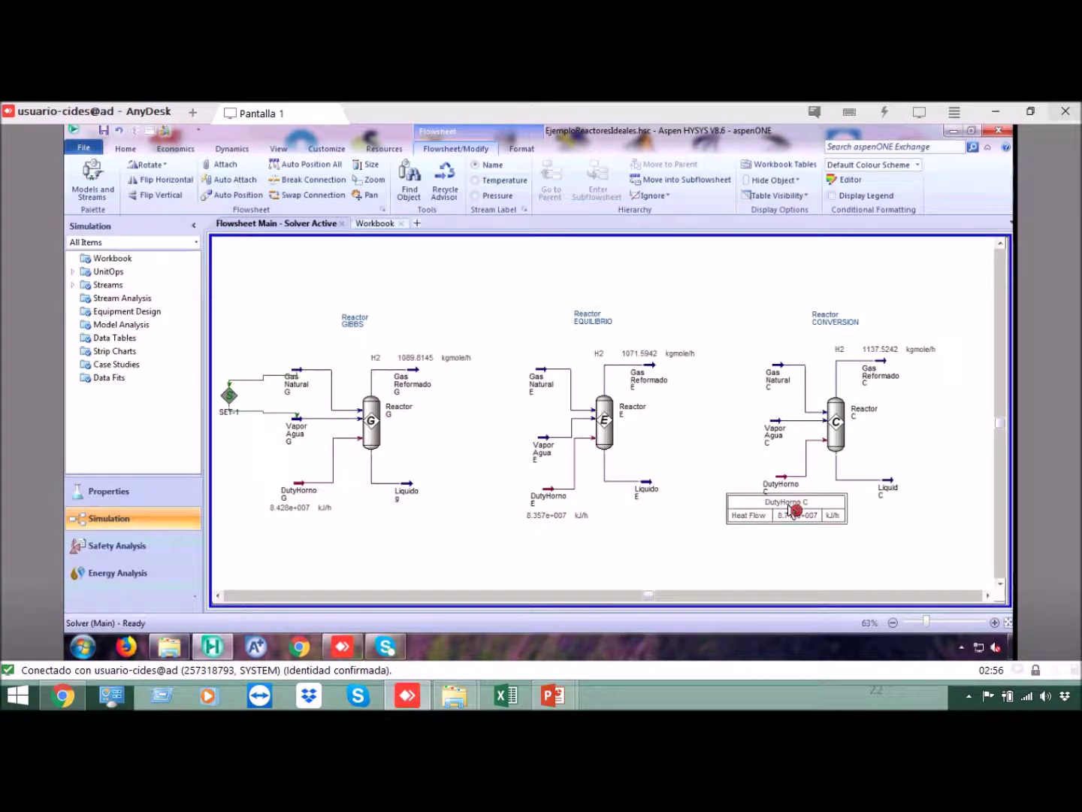
# Hide the name, labels and border of the DutyHorno C table and close its settings.
pyautogui.doubleClick(793, 510)
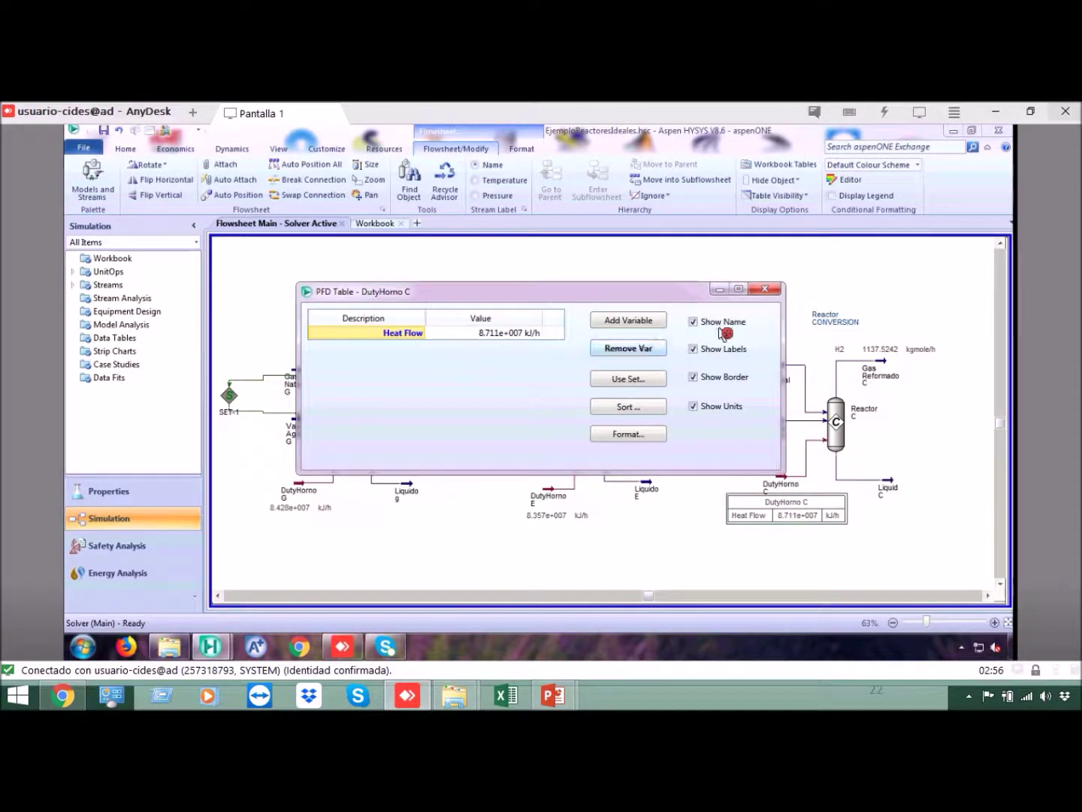
pyautogui.click(694, 348)
pyautogui.click(693, 376)
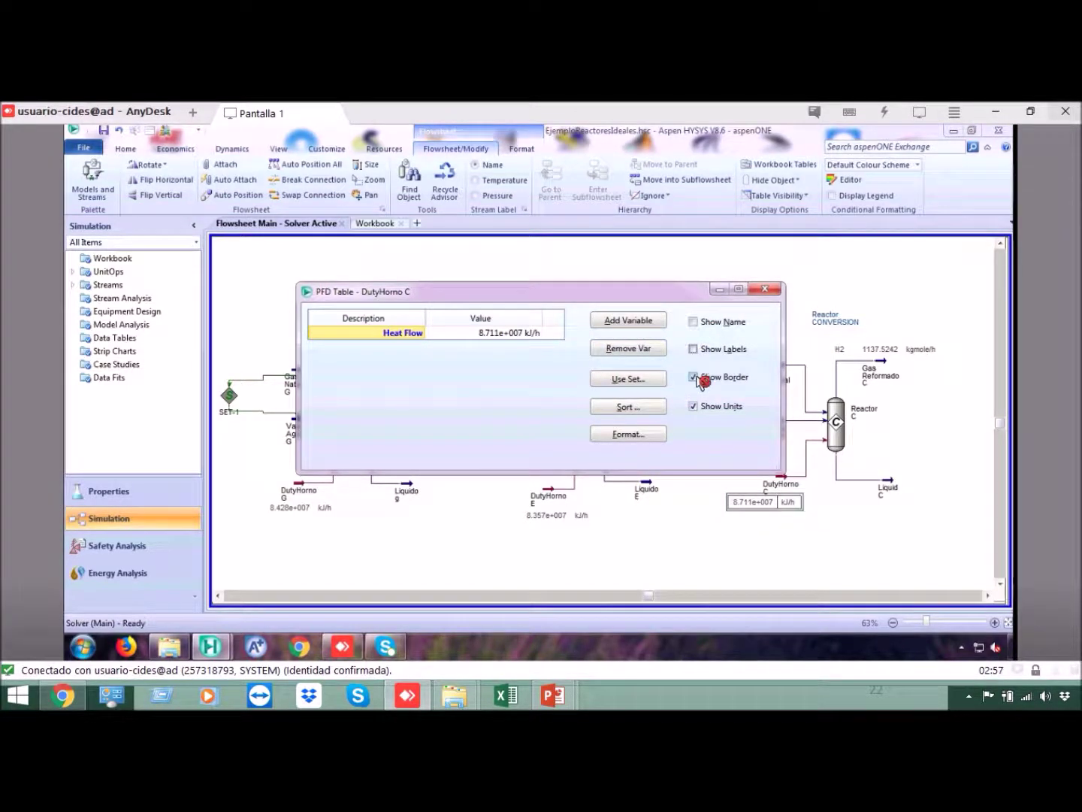
pyautogui.click(772, 290)
# Centre the heat flow value under the DutyHorno C stream and save the case.
pyautogui.moveTo(790, 503); pyautogui.dragTo(800, 508)
pyautogui.click(815, 546)
pyautogui.click(112, 133)
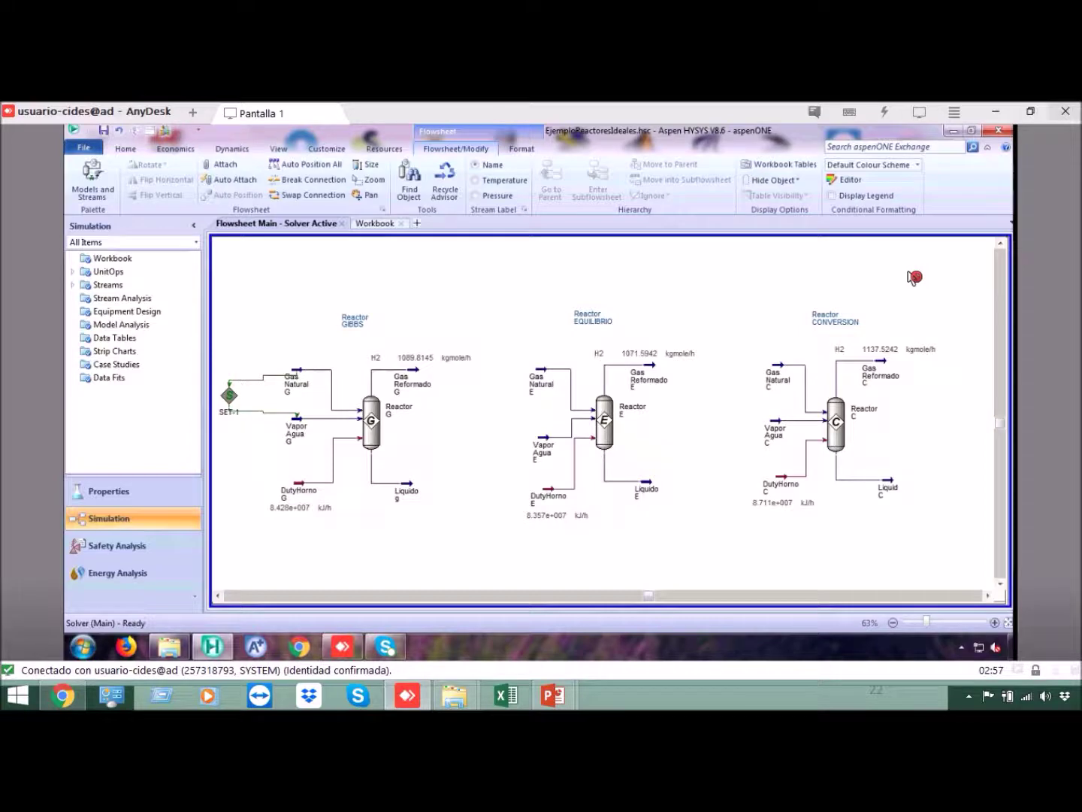
pyautogui.press('F4')
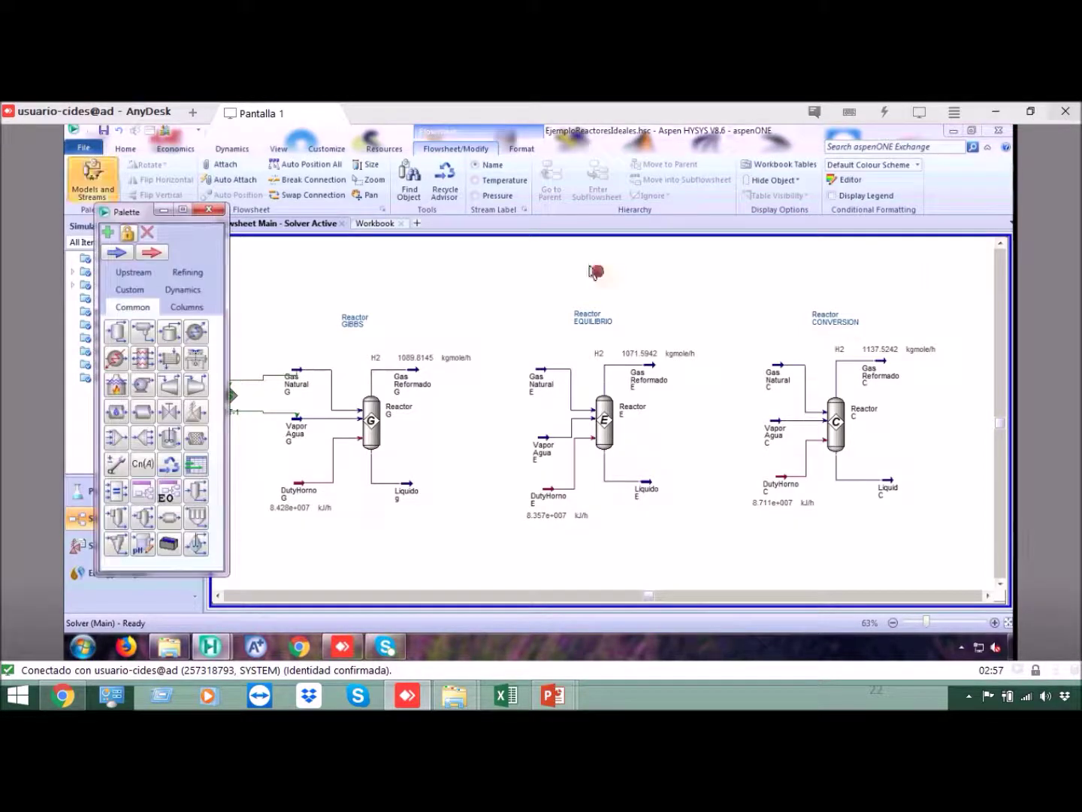
pyautogui.click(215, 210)
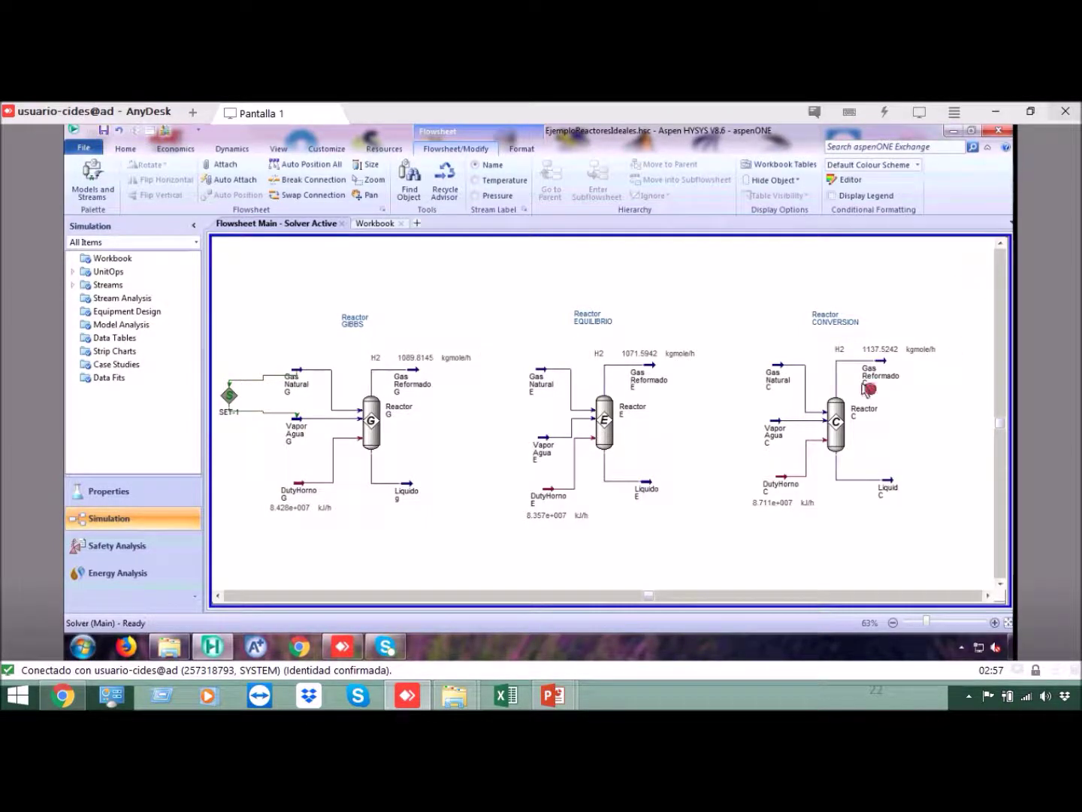
# Open the case EjemploReactores(Lleno).hsc from the Escritorio folder.
pyautogui.click(89, 150)
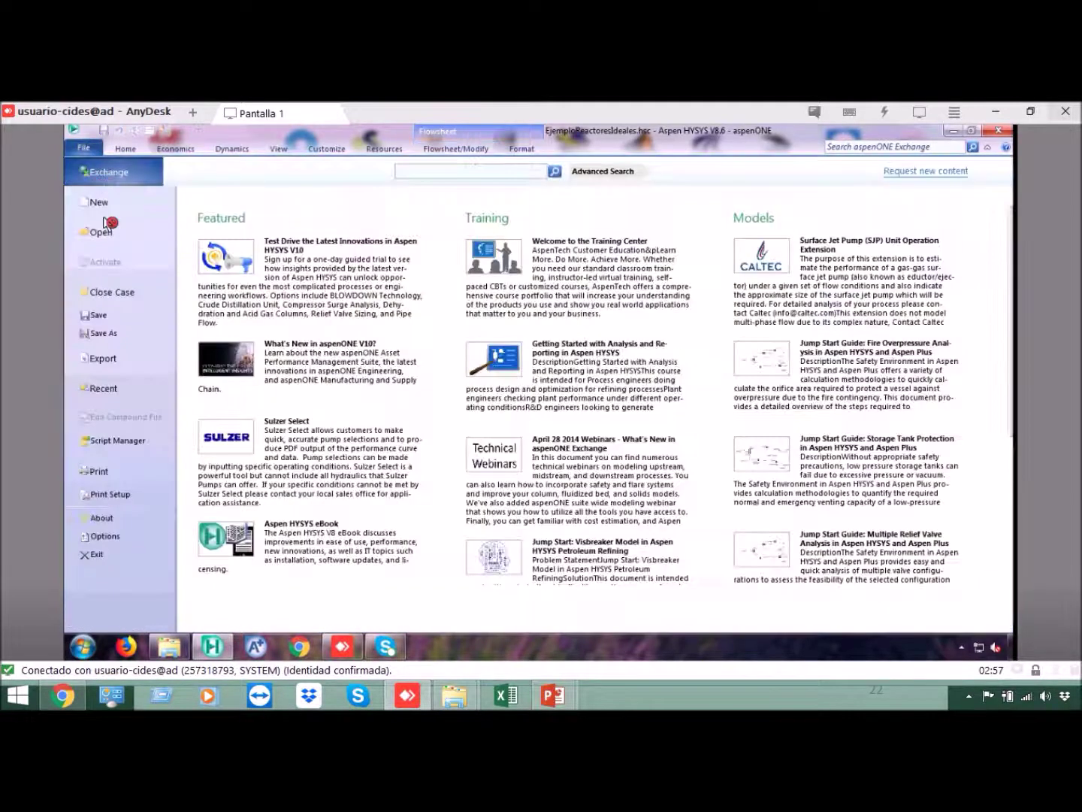
pyautogui.click(103, 238)
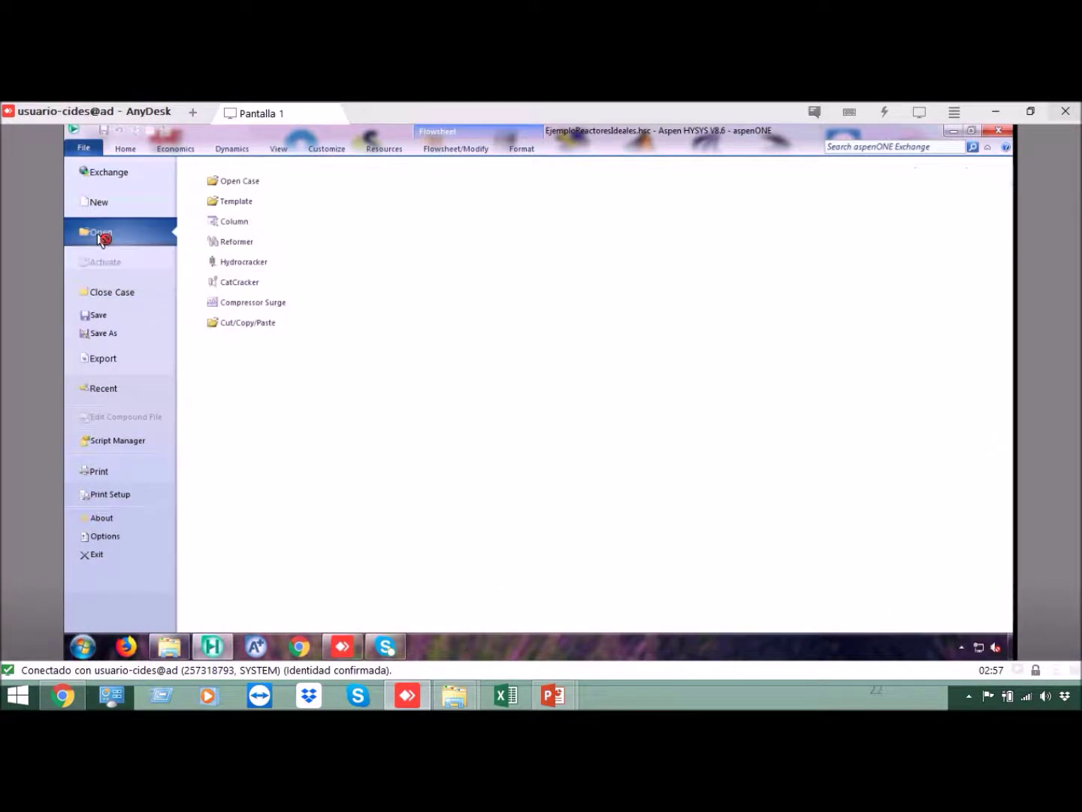
pyautogui.click(250, 182)
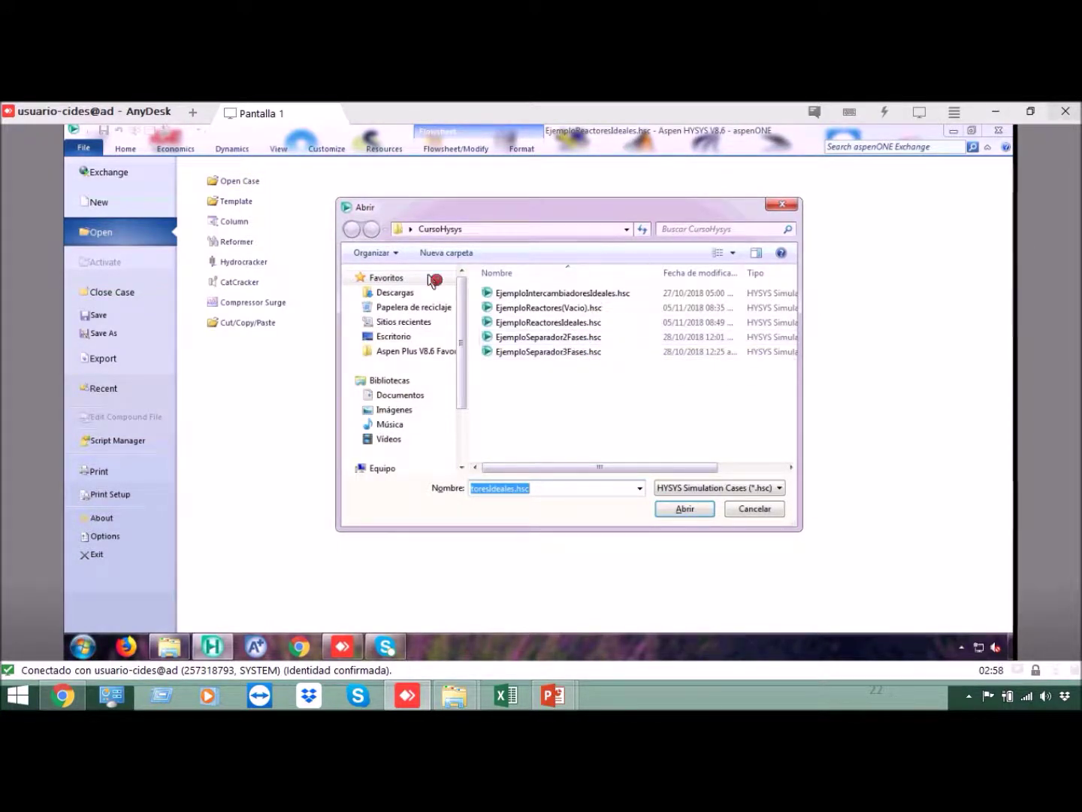
pyautogui.click(399, 338)
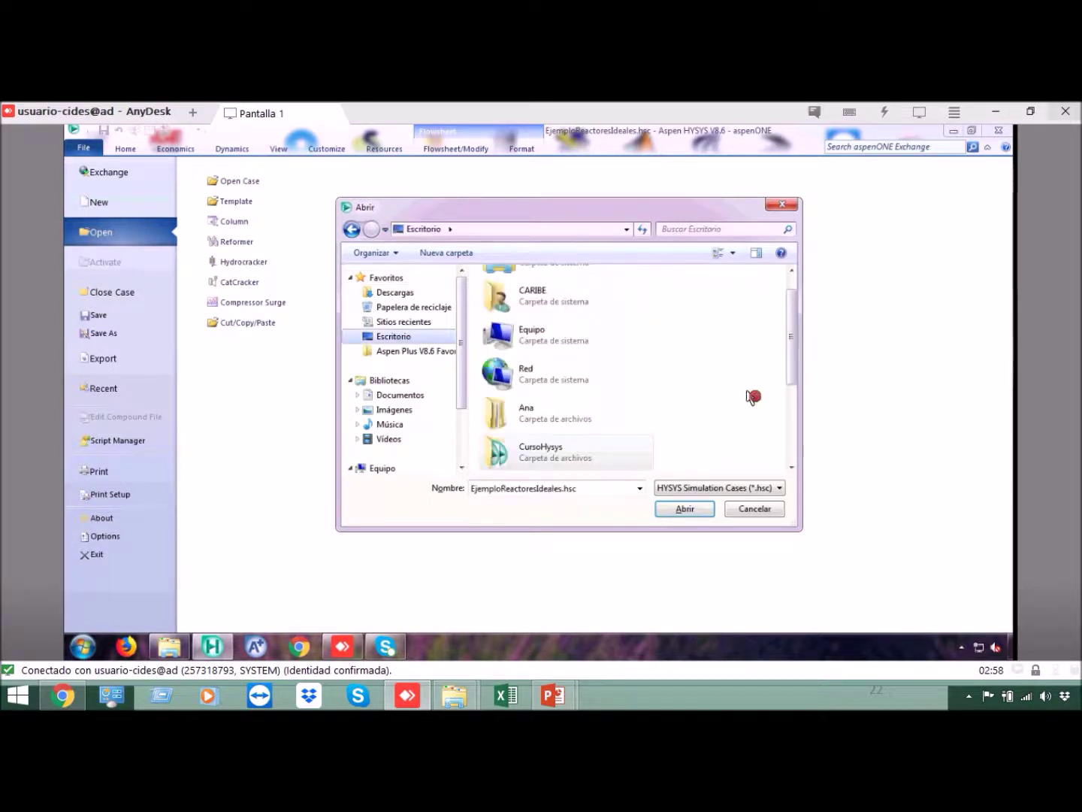
pyautogui.moveTo(800, 319); pyautogui.dragTo(804, 408)
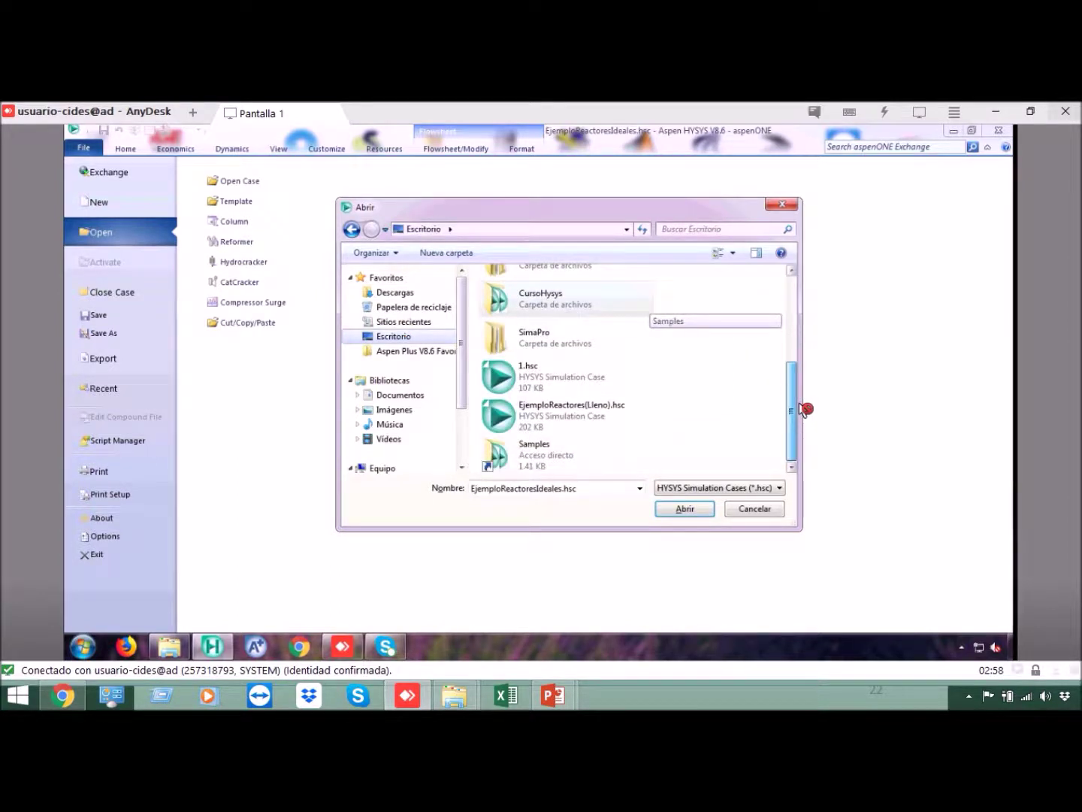
pyautogui.click(599, 409)
pyautogui.click(673, 512)
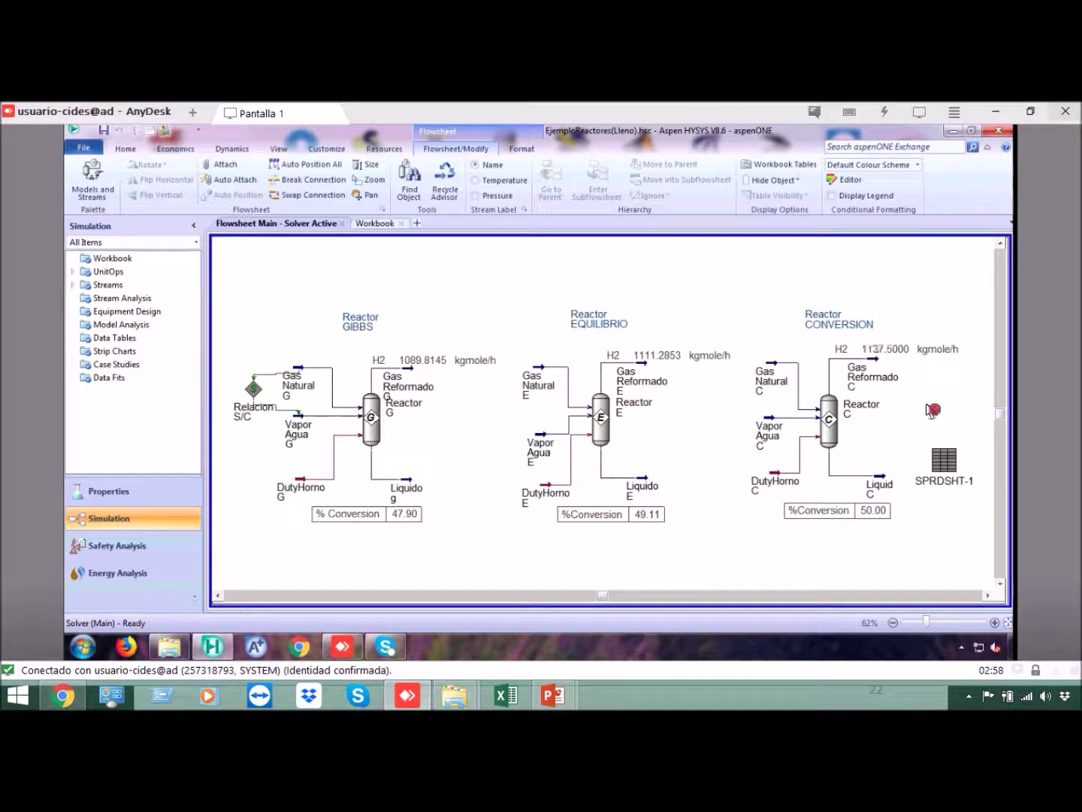
# Open SPRDSHT-1 and examine its cell table of methane flow, conversion, hydrogen flow and energy for the three reactors.
pyautogui.doubleClick(949, 462)
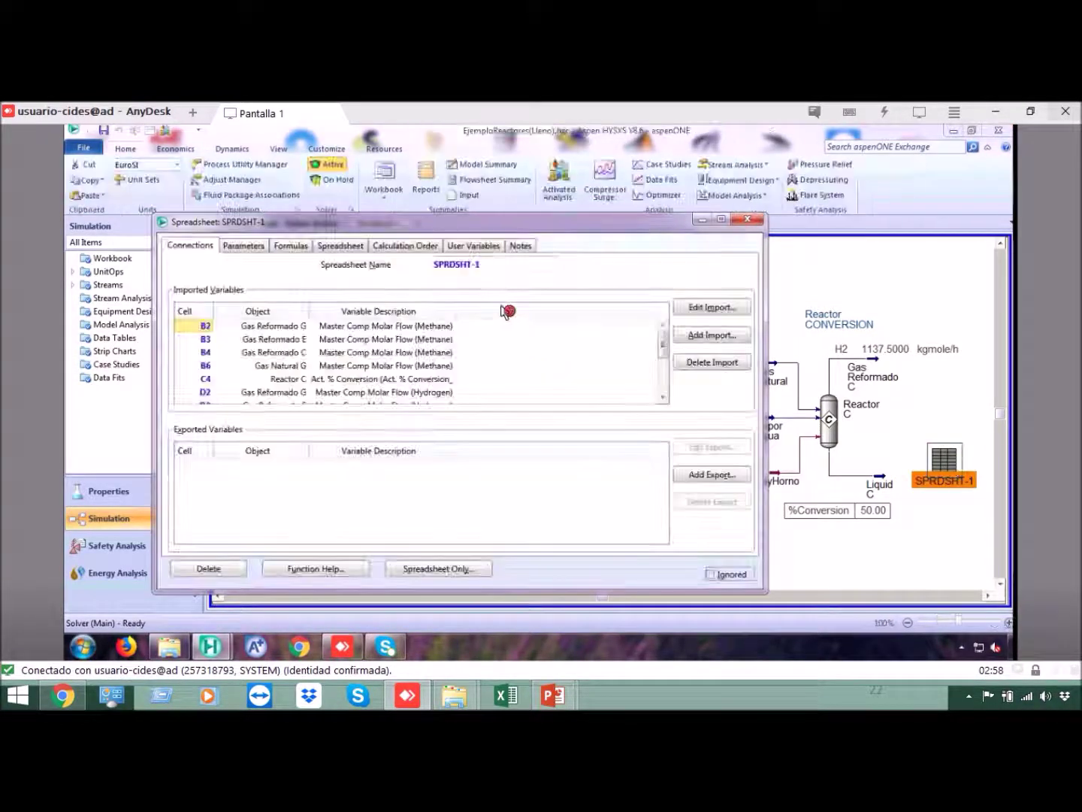
pyautogui.click(340, 245)
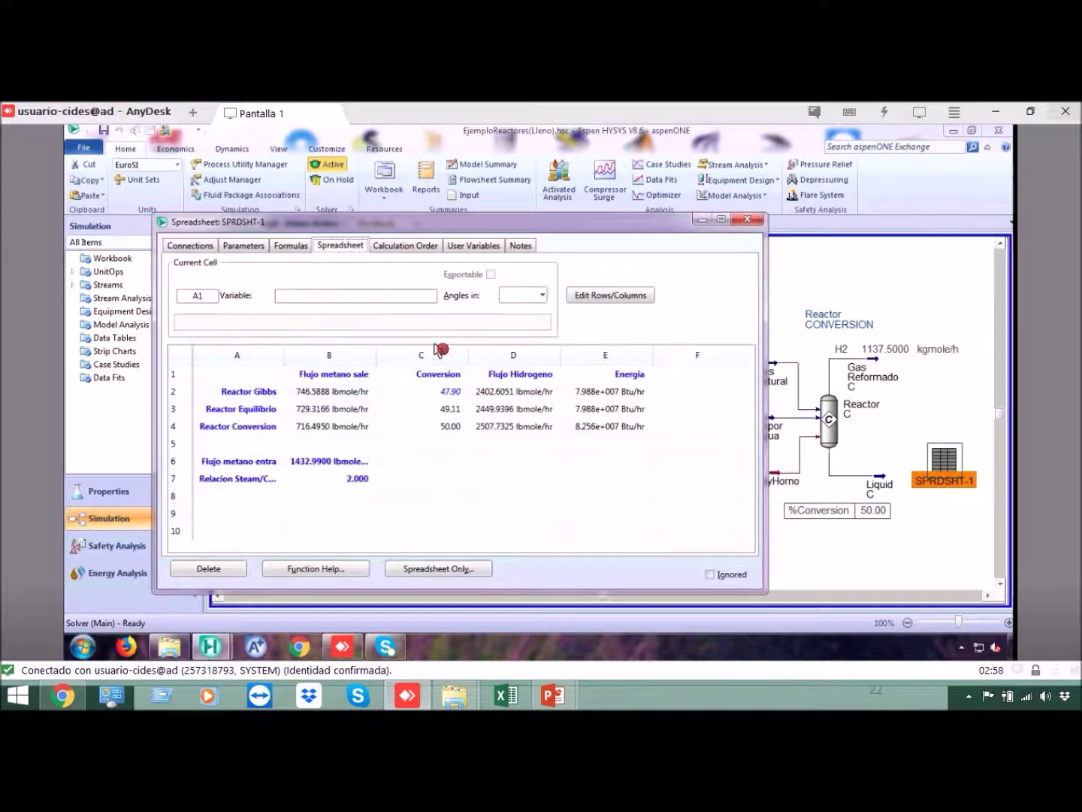
pyautogui.click(281, 375)
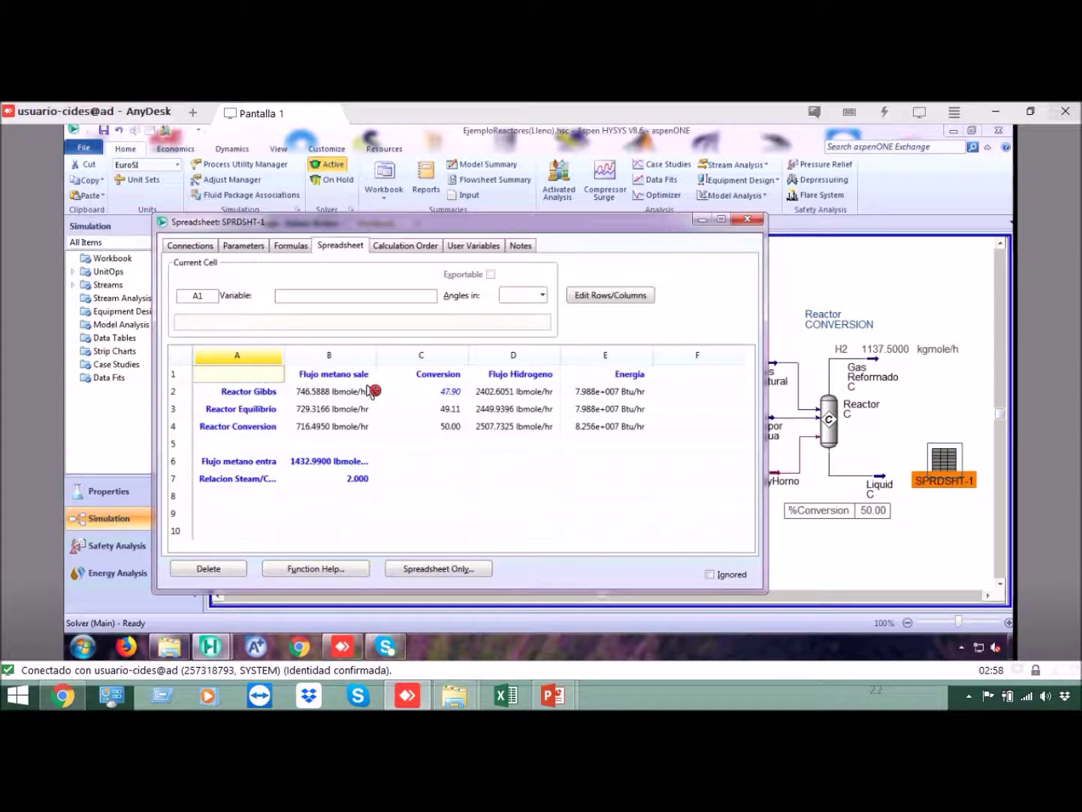
# Switch to PowerPoint and start the slide show from slide 23, the resulting PFD of the reactor example.
pyautogui.hotkey('alt', 'Tab')
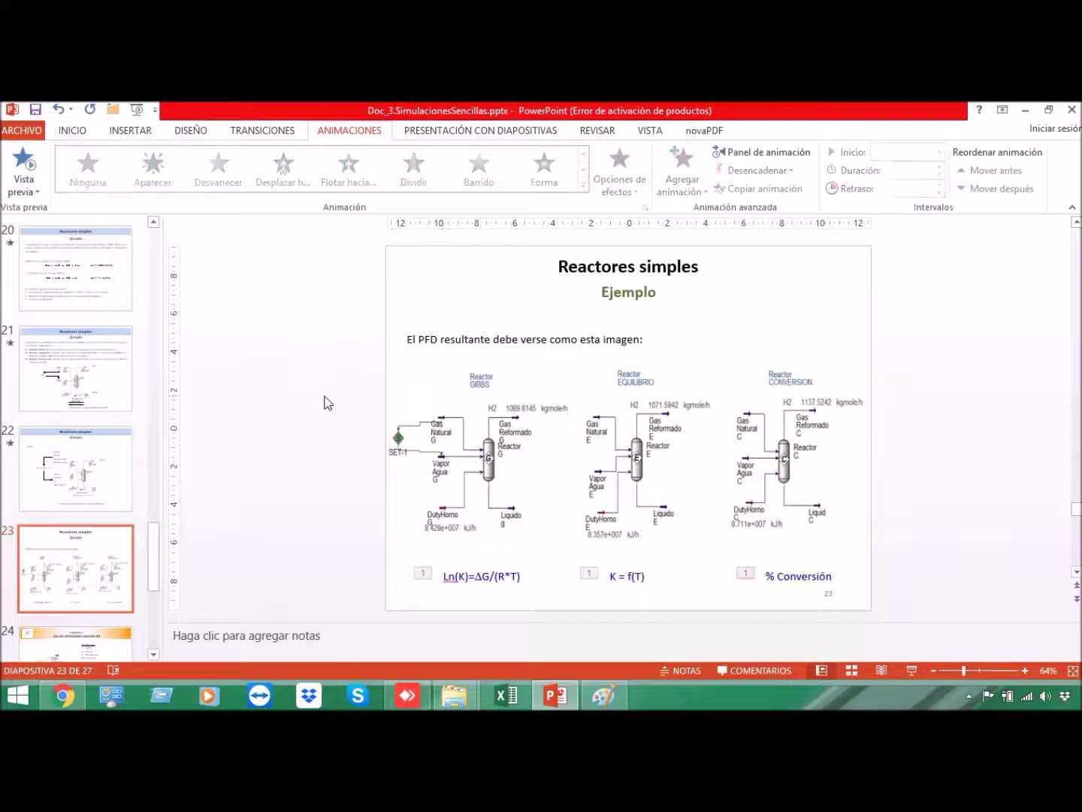
pyautogui.hotkey('shift', 'F5')
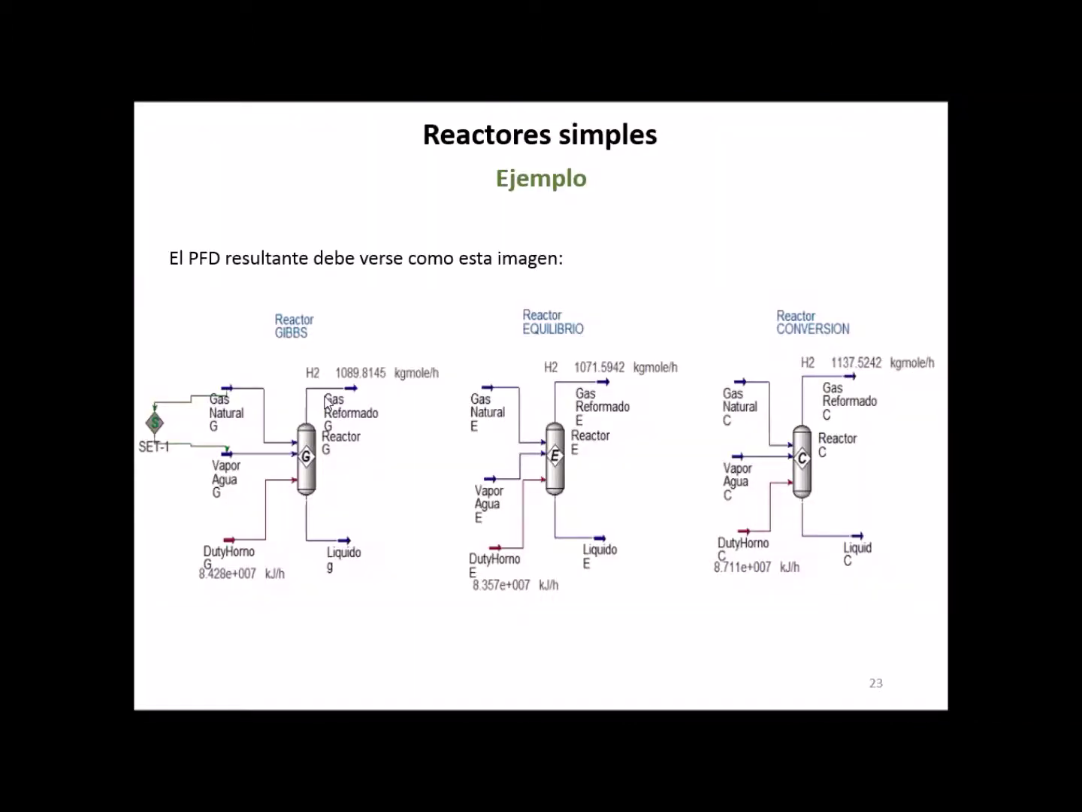